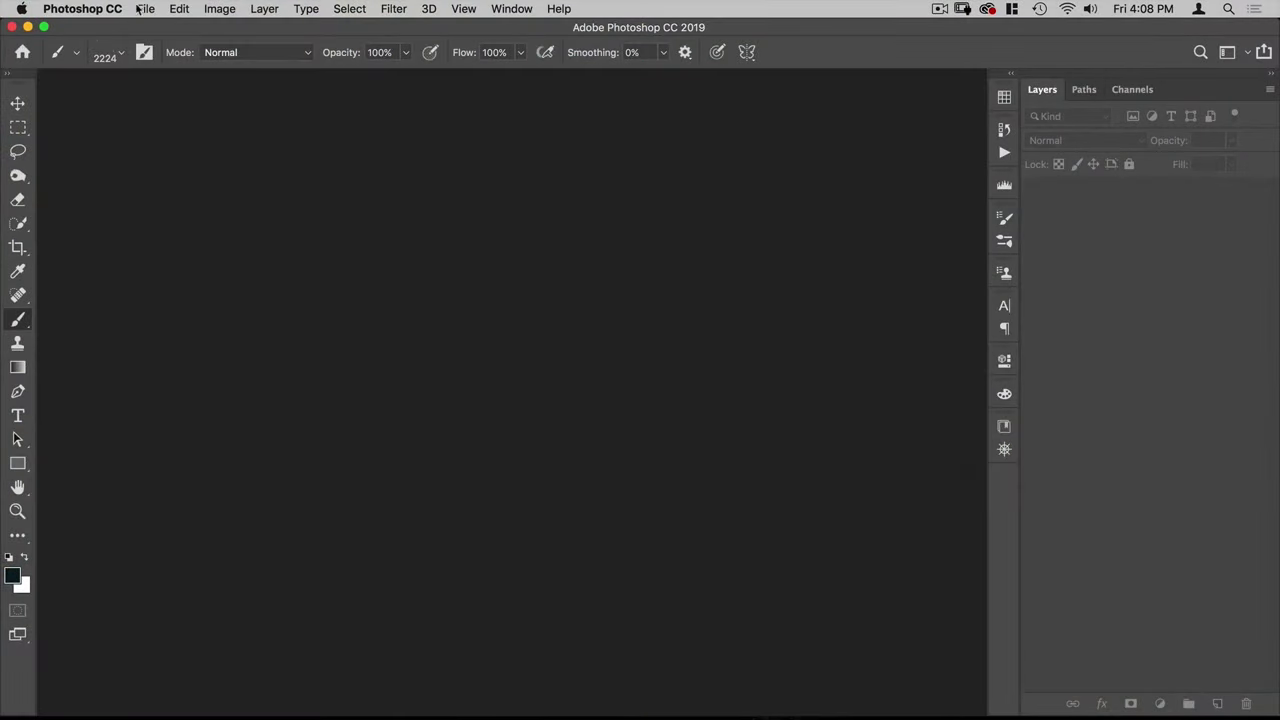
Step: Open the image drake-s-takes-vKnRYW-mtek-unsplash.jpg from the assets folder
left_click(138, 9)
left_click(155, 43)
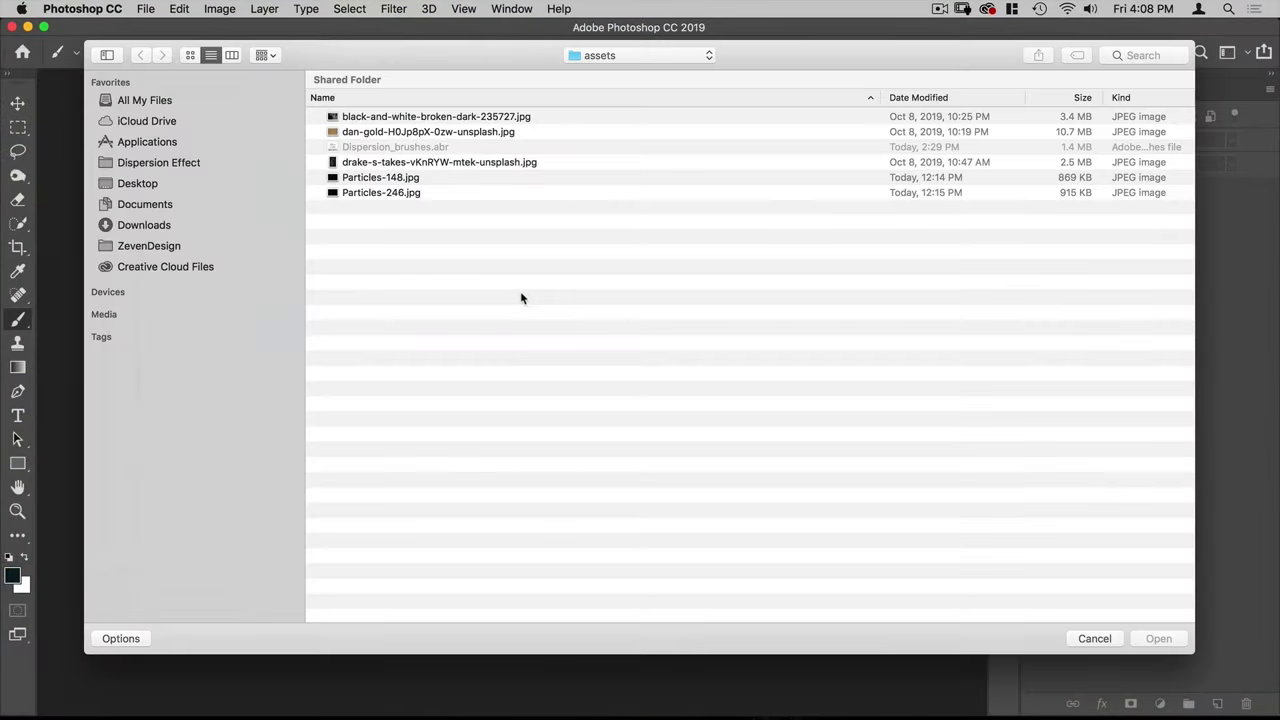
left_click(383, 164)
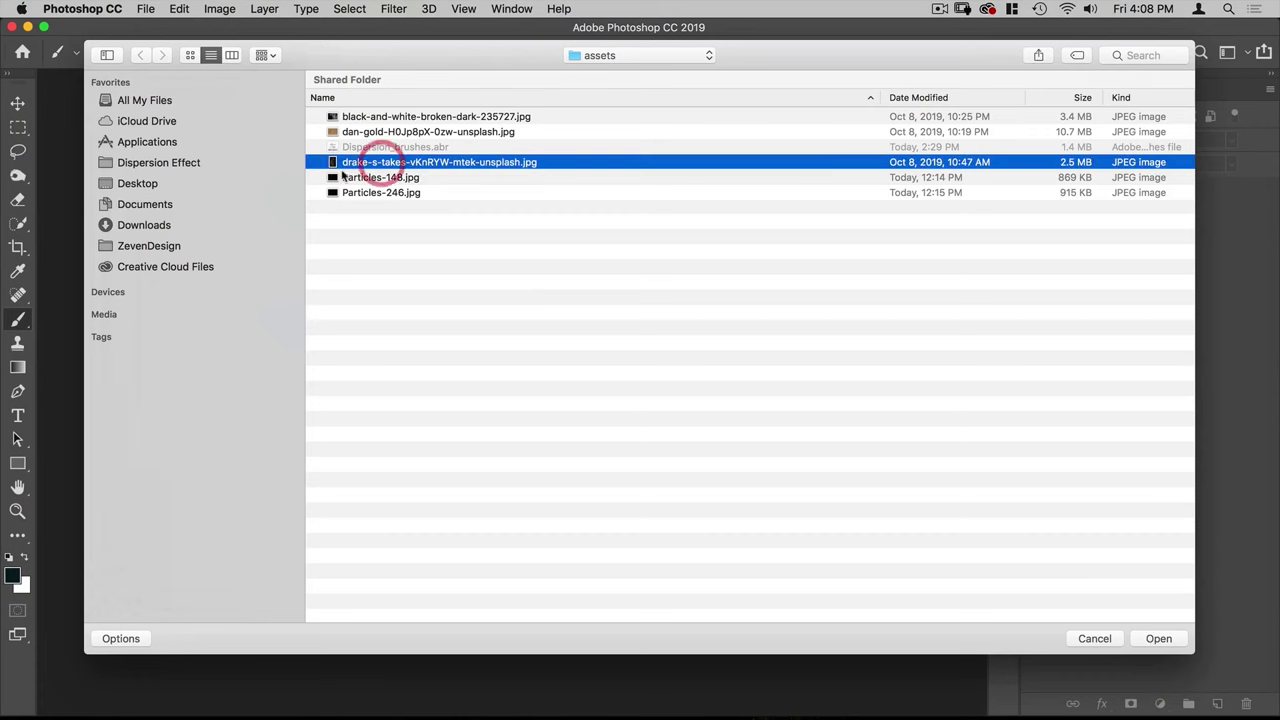
left_click(1157, 638)
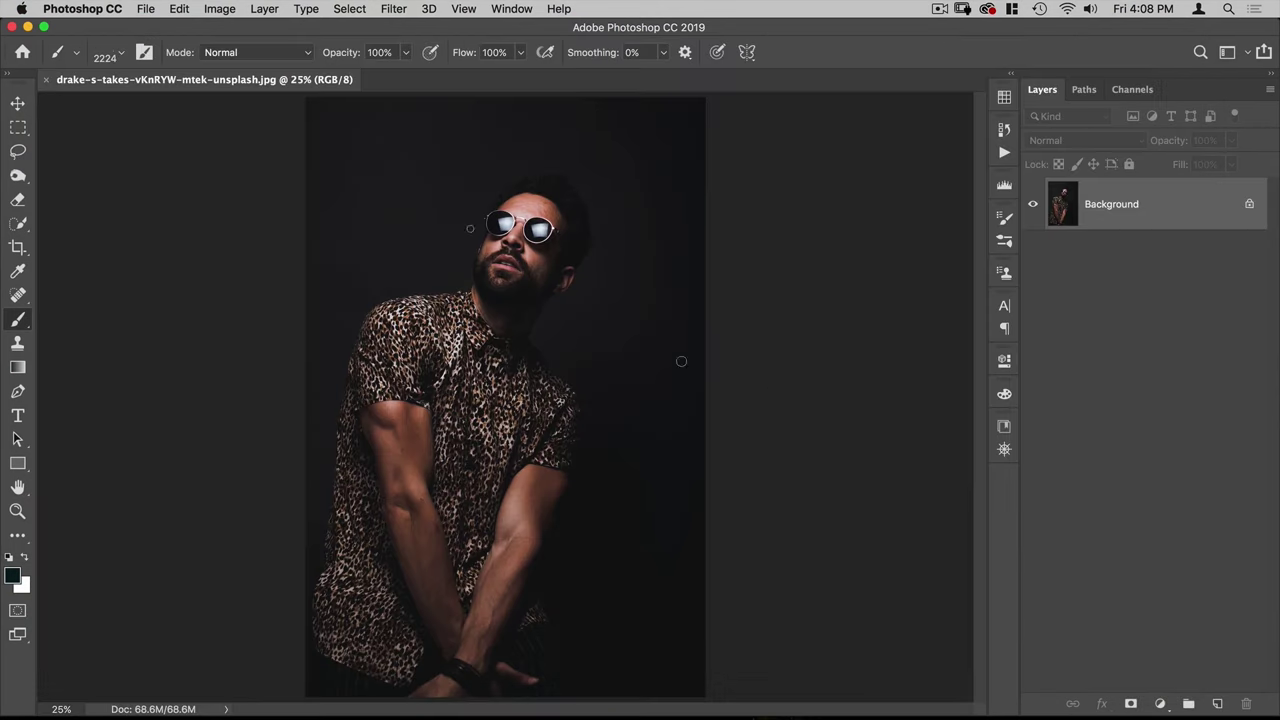
Step: Add a Levels adjustment layer and brighten the midtones to 2.28
key("v")
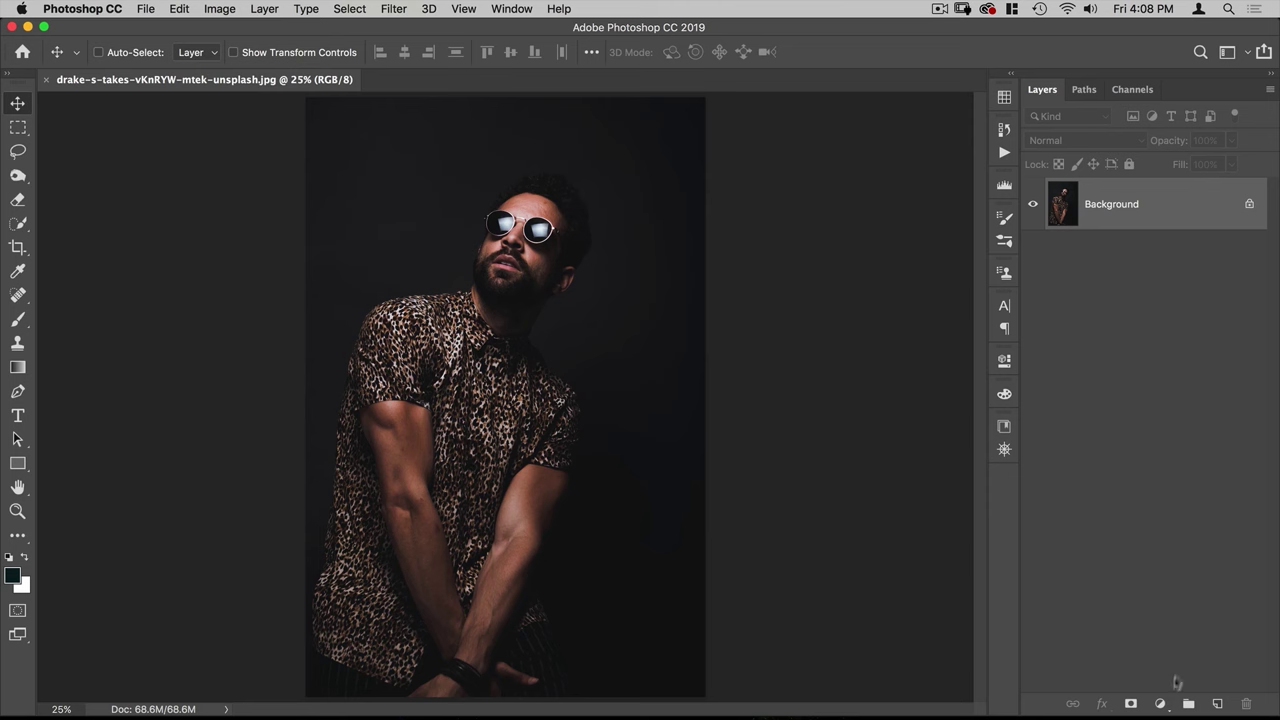
left_click(1161, 704)
left_click(1203, 462)
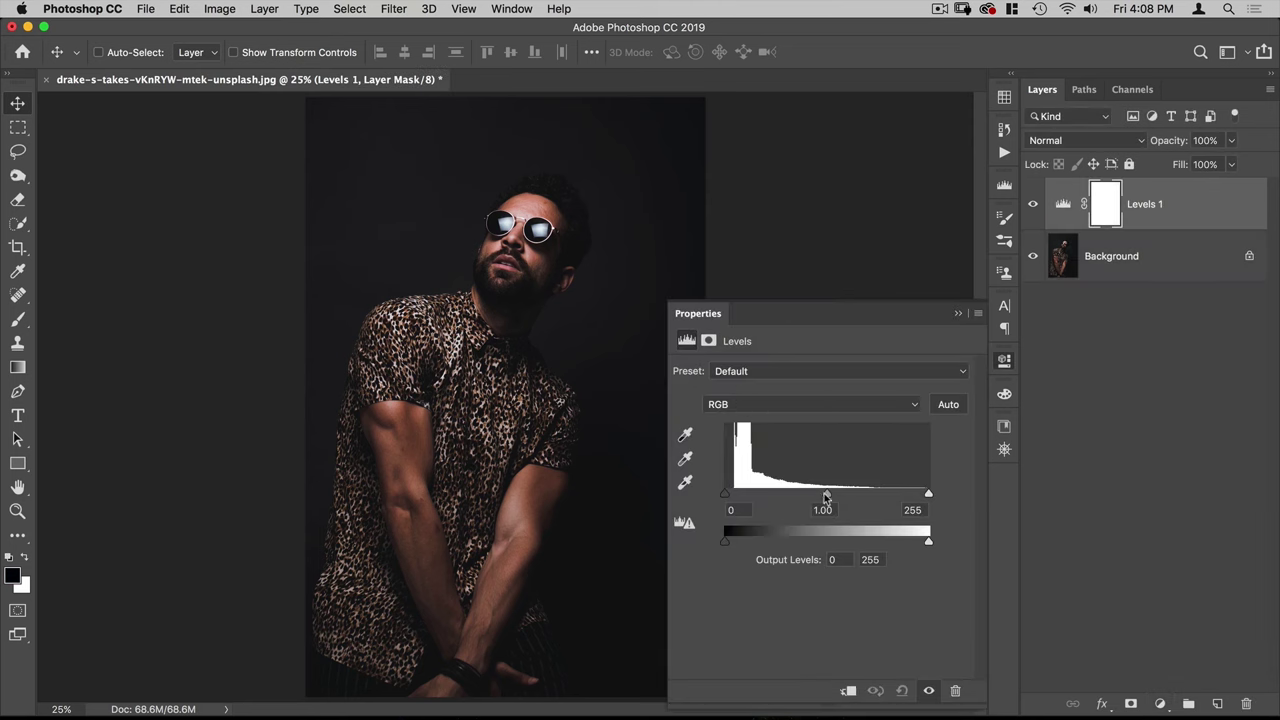
left_click_drag(826, 496, 768, 496)
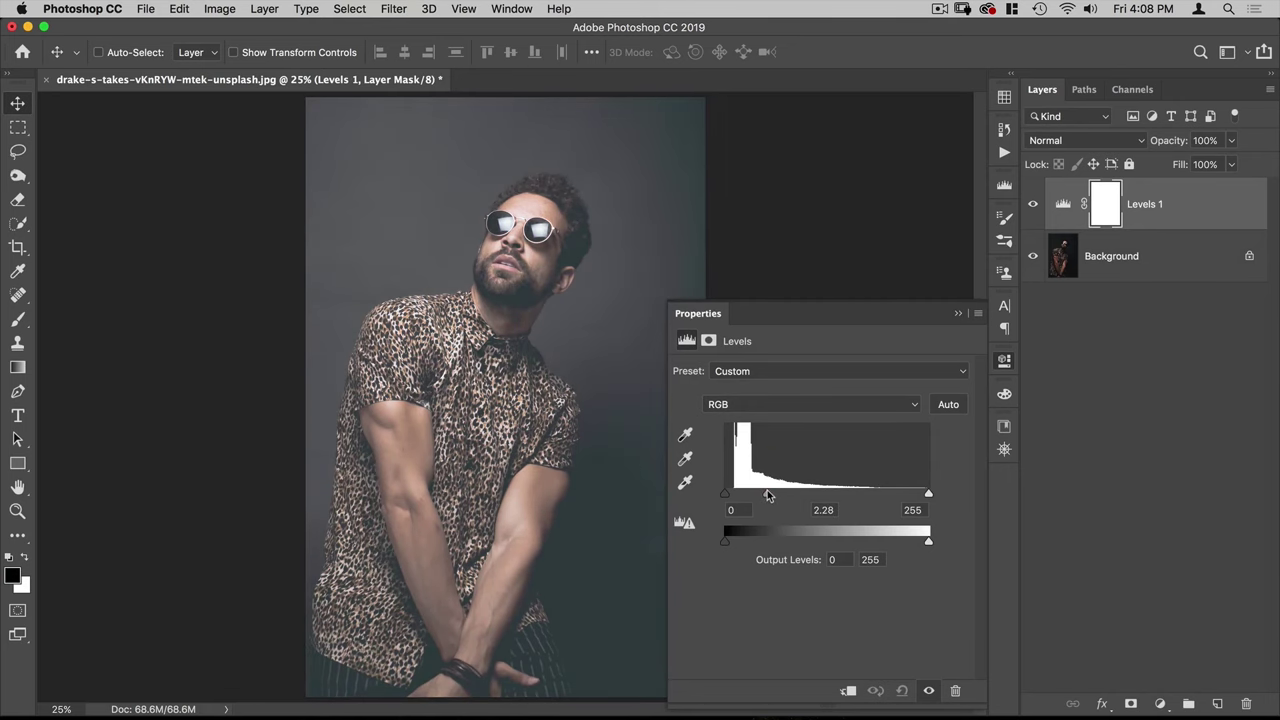
left_click(1007, 362)
Step: Start a Pen path at the photo's bottom edge and trace up the man's trousers and the lower left side of his shirt
left_click_drag(312, 661, 366, 612)
left_click_drag(245, 562, 471, 399)
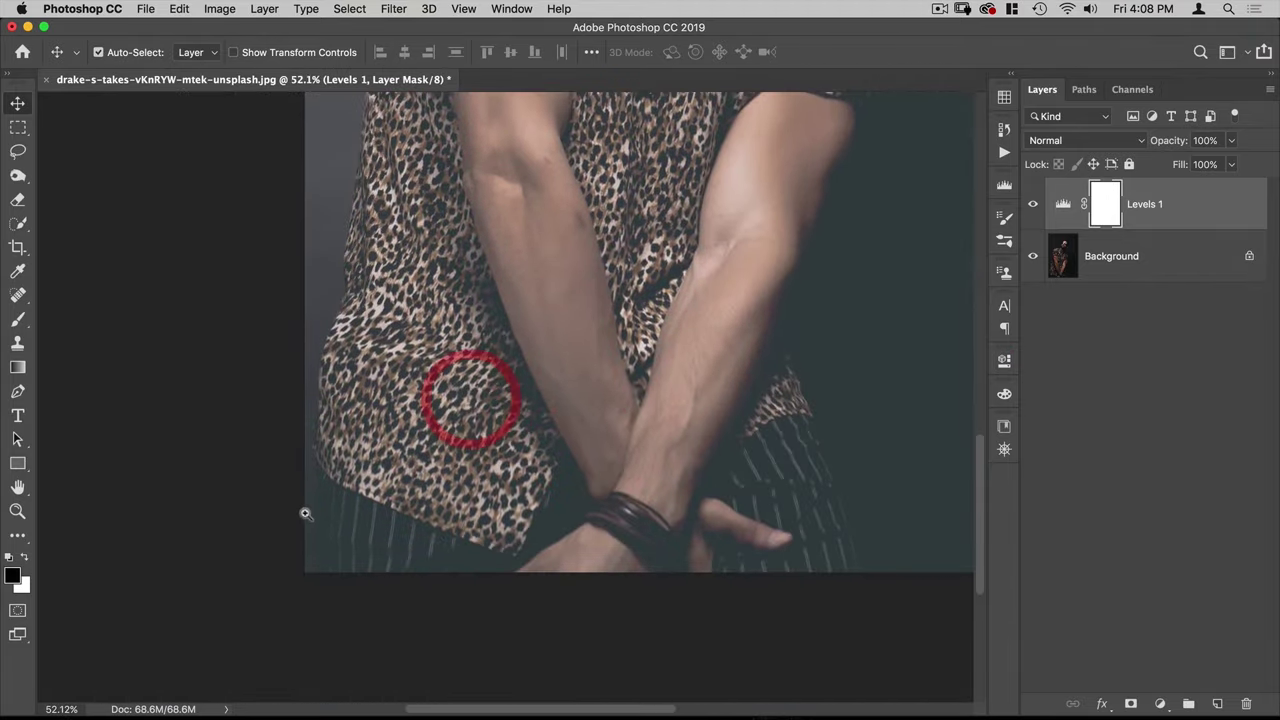
left_click_drag(305, 512, 351, 480)
left_click_drag(350, 545, 409, 395)
key("p")
left_click(381, 516)
left_click_drag(431, 240, 434, 198)
left_click_drag(434, 195, 392, 559)
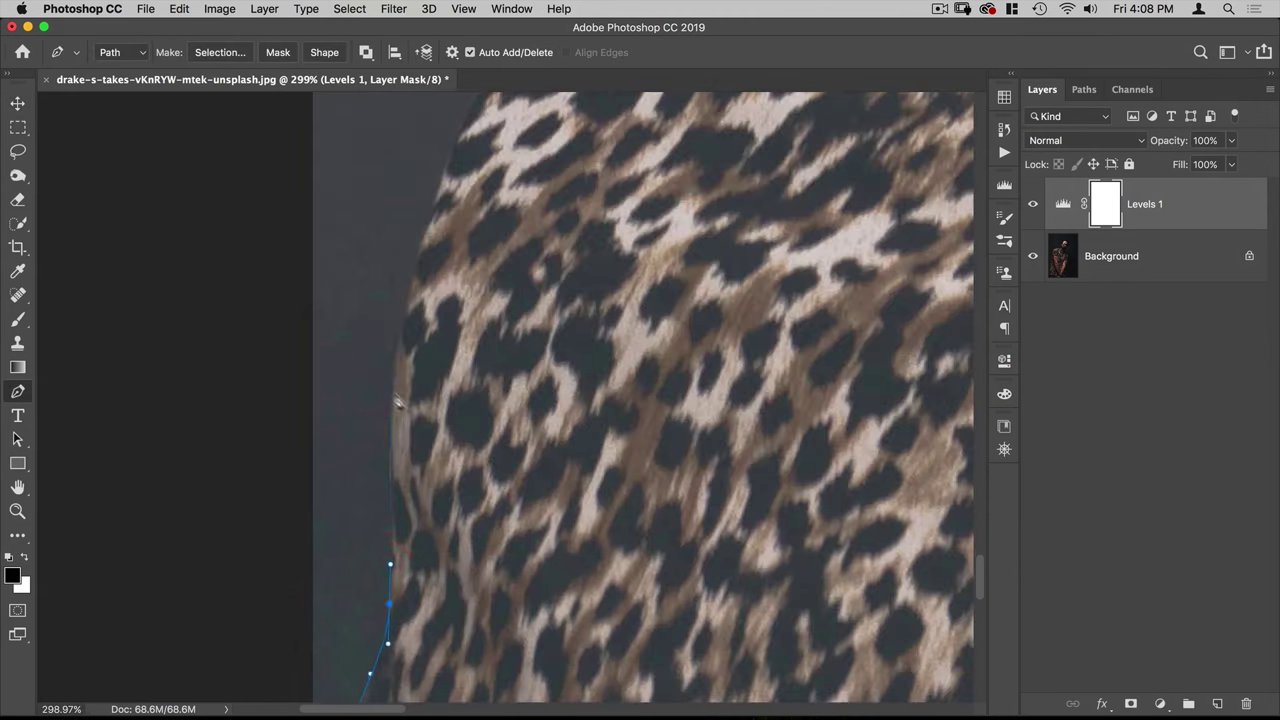
left_click_drag(391, 389, 394, 354)
left_click_drag(428, 216, 328, 508)
left_click_drag(387, 380, 409, 321)
left_click_drag(430, 251, 436, 227)
Step: Continue the Pen path up the left side of the shirt to the sleeve
left_click_drag(425, 171, 392, 517)
left_click_drag(400, 398, 406, 360)
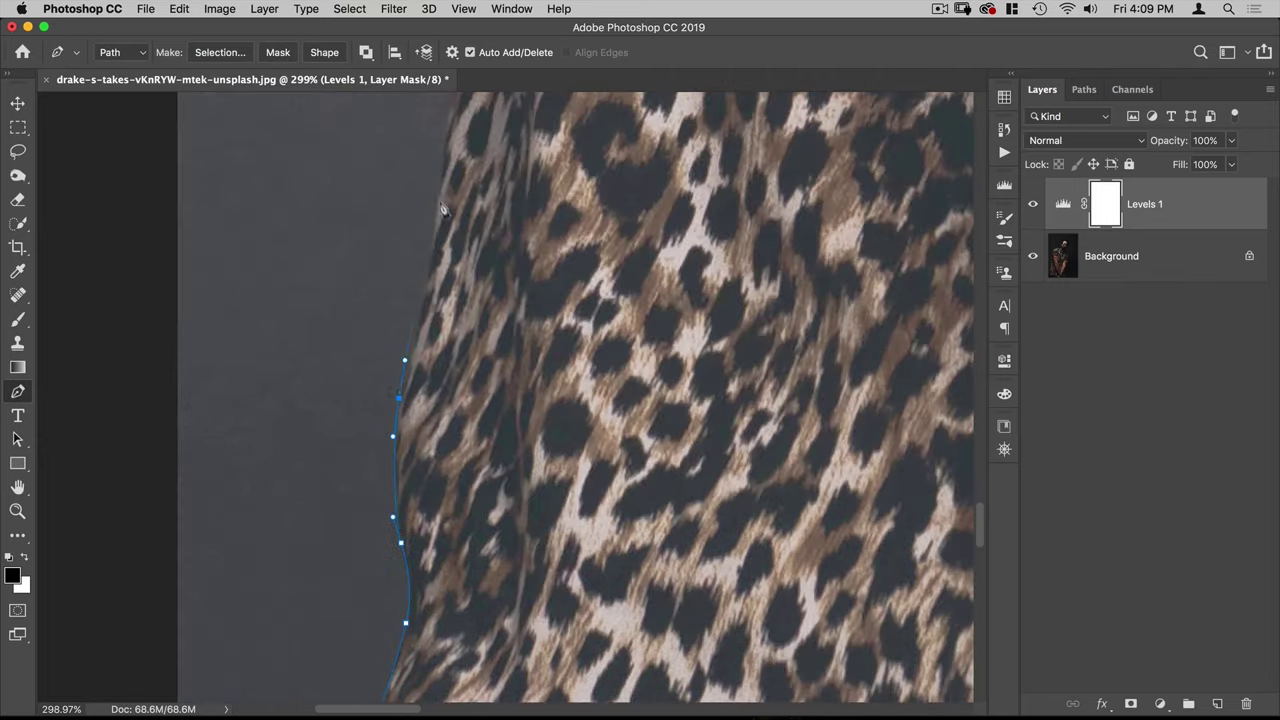
left_click_drag(435, 183, 441, 143)
left_click_drag(441, 143, 370, 580)
left_click_drag(402, 373, 405, 357)
left_click_drag(430, 172, 434, 133)
left_click_drag(434, 133, 390, 577)
left_click_drag(417, 283, 391, 609)
left_click_drag(404, 321, 257, 691)
Step: Extend the Pen path around the left sleeve and over the shoulder and collar to the base of the beard
left_click_drag(312, 460, 339, 602)
left_click_drag(430, 455, 397, 451)
left_click_drag(356, 505, 362, 480)
left_click_drag(428, 307, 447, 272)
left_click_drag(532, 236, 675, 204)
left_click_drag(747, 213, 814, 210)
left_click_drag(831, 200, 848, 204)
left_click_drag(871, 195, 875, 192)
left_click_drag(902, 155, 614, 332)
left_click_drag(556, 367, 551, 369)
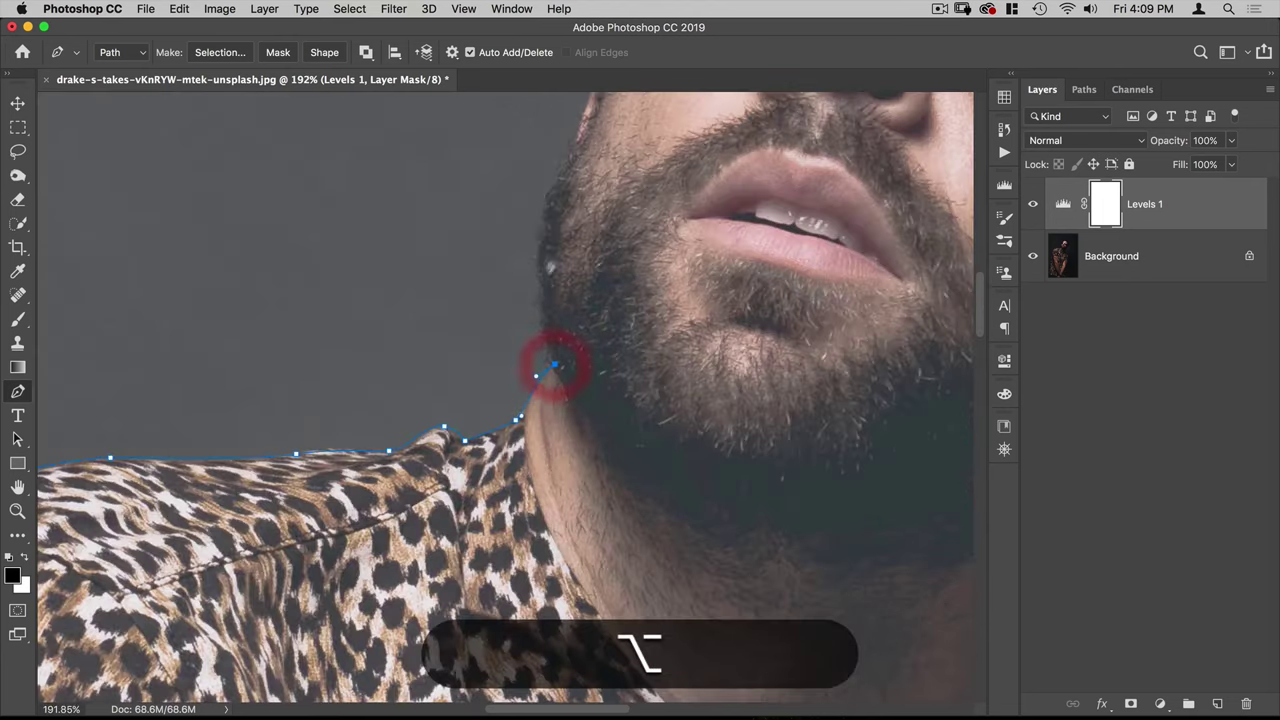
Step: Trace the Pen path up the beard and cheek and around the outer rim of the sunglasses
left_click_drag(540, 267, 546, 226)
left_click_drag(571, 163, 452, 482)
left_click_drag(462, 450, 504, 416)
left_click_drag(506, 354, 509, 345)
left_click(462, 526)
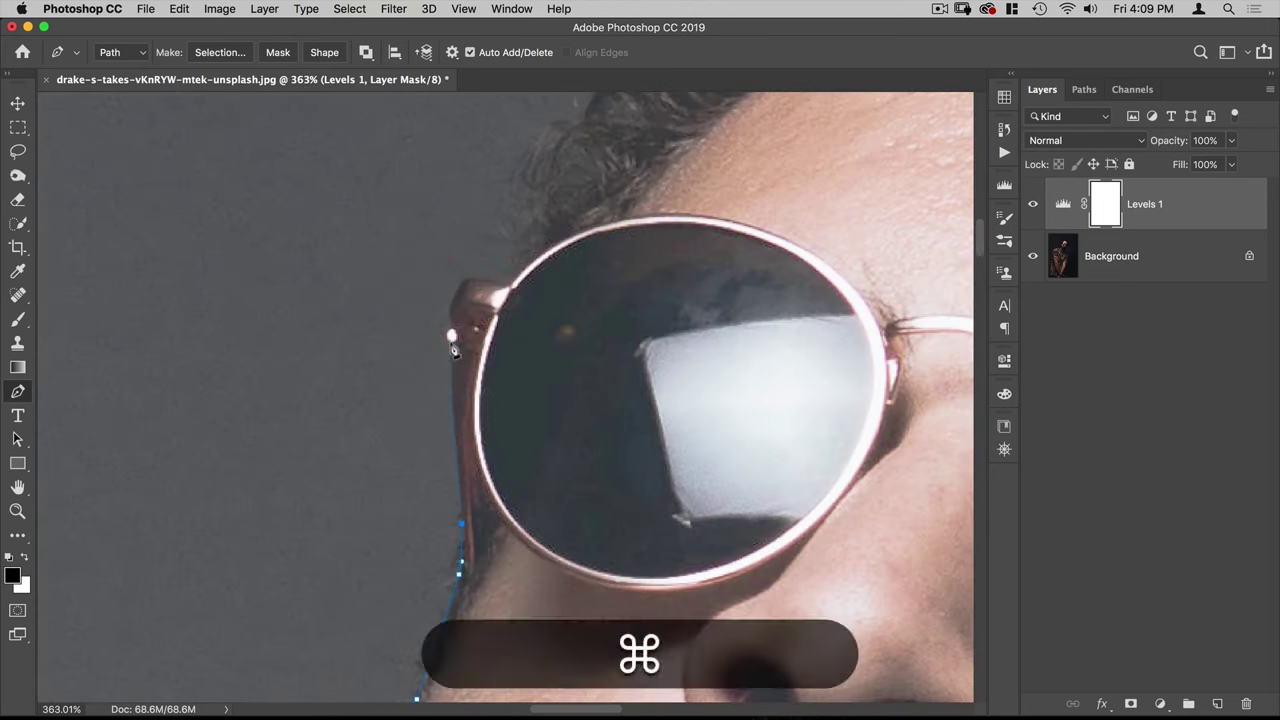
left_click(449, 338)
left_click_drag(464, 278, 473, 276)
left_click(502, 281)
left_click(534, 254)
Step: Trace the Pen path over the top of the hair and down the back of the head
left_click_drag(338, 394, 373, 361)
left_click_drag(477, 303, 503, 298)
left_click_drag(562, 292, 594, 295)
left_click(646, 300)
left_click(735, 430)
left_click(763, 569)
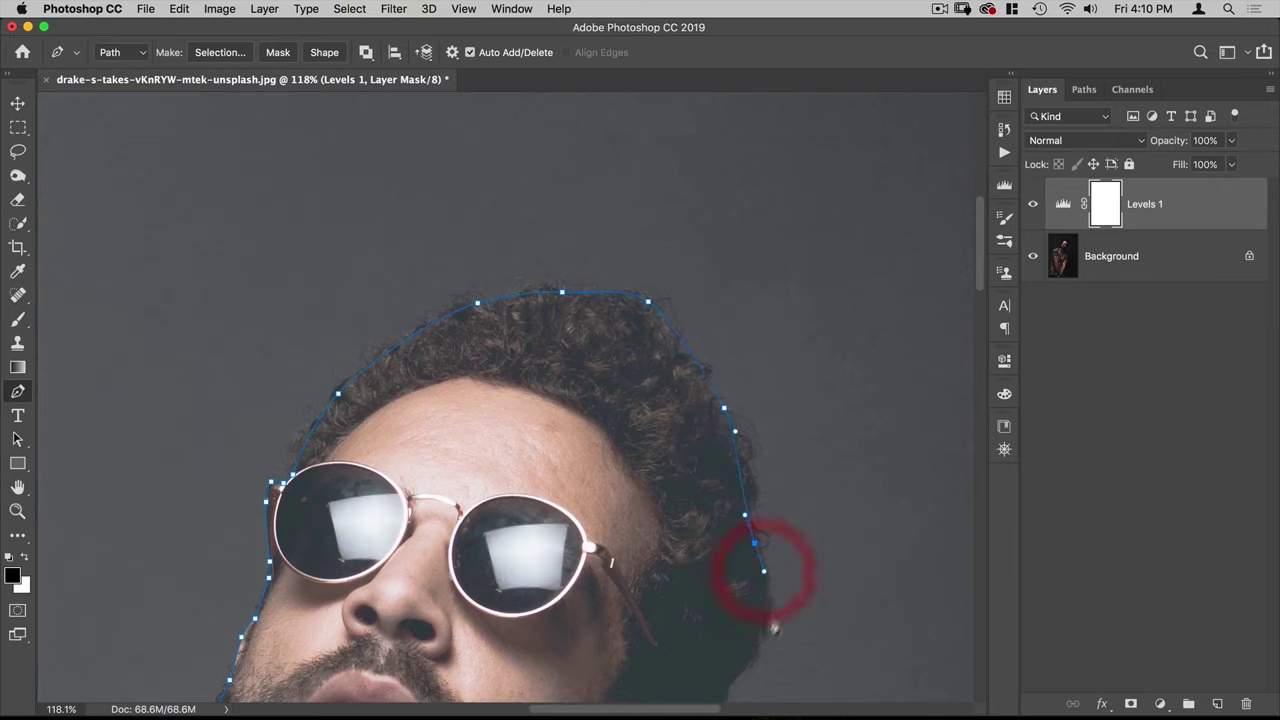
left_click(767, 628)
left_click_drag(797, 646, 652, 286)
Step: Continue the Pen path around the ear and down the back of the neck, undoing the misplaced anchor point below the earlobe
left_click(519, 165)
left_click(483, 225)
left_click_drag(457, 302, 442, 318)
left_click(377, 335)
left_click(337, 393)
key("super+z")
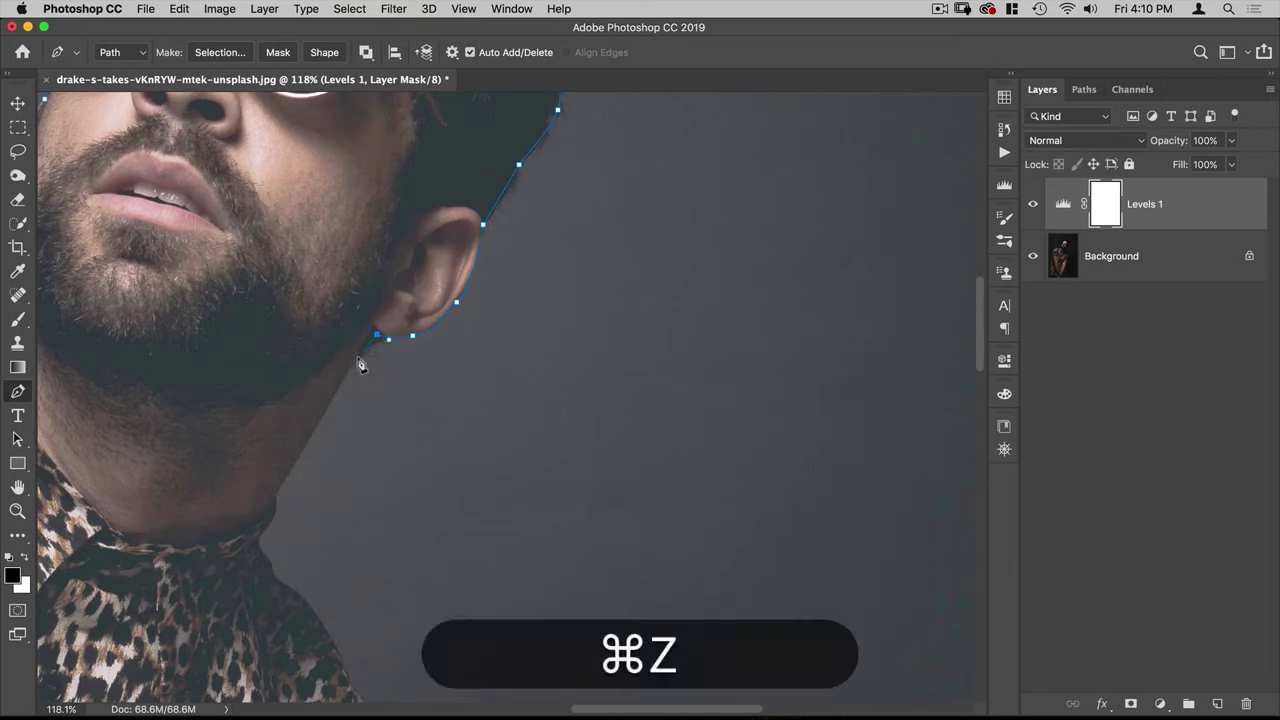
left_click(358, 356)
left_click(277, 492)
Step: Trace the Pen path along the shirt collar and over the right shoulder to the upper sleeve
left_click_drag(307, 496, 498, 332)
left_click_drag(496, 352, 508, 366)
left_click(510, 382)
left_click(561, 435)
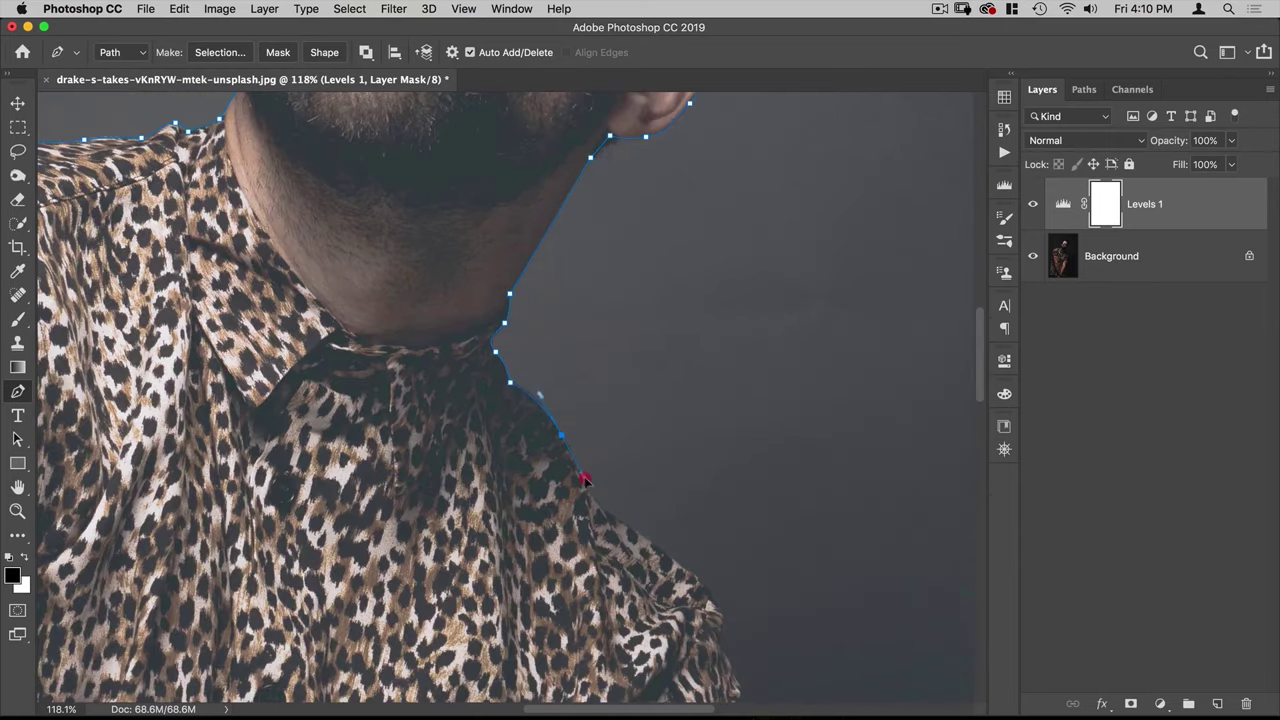
left_click(726, 653)
left_click(736, 672)
left_click_drag(738, 682, 586, 318)
left_click(590, 334)
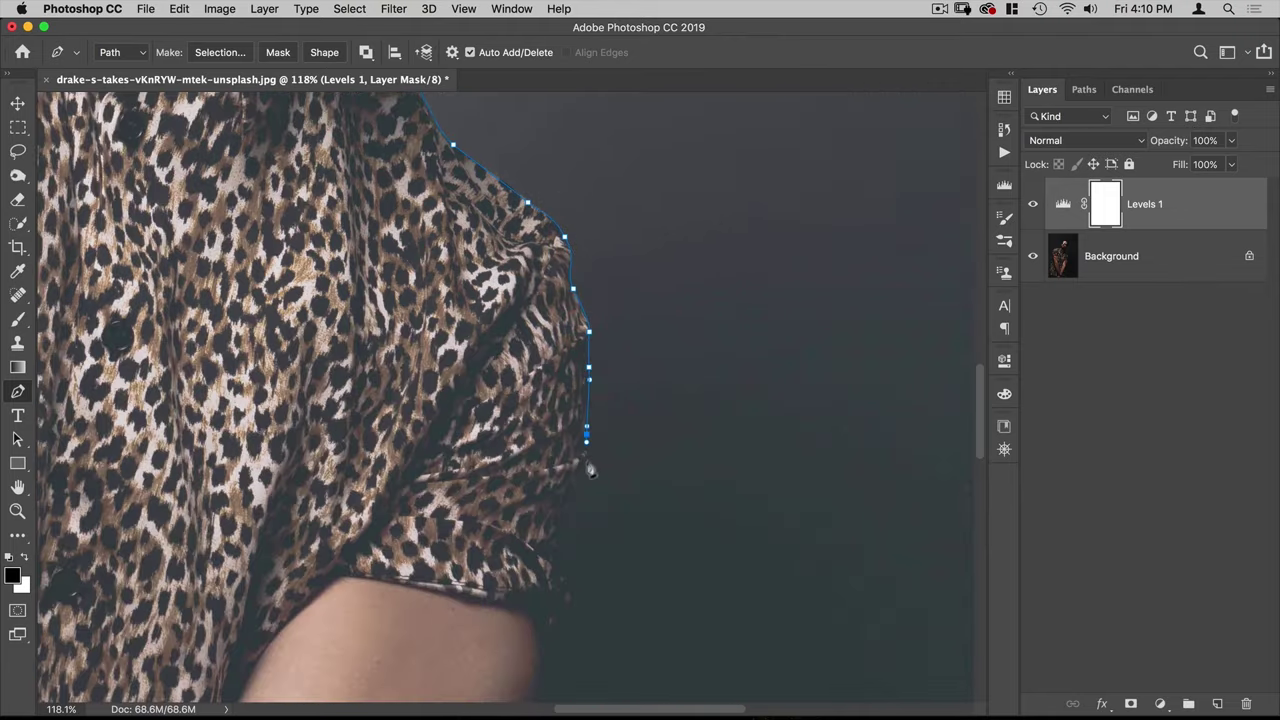
Step: Continue the Pen path down the right sleeve and along the outer edge of the forearm to the shirt hem
left_click(569, 634)
left_click_drag(545, 680, 552, 214)
left_click_drag(516, 316, 497, 351)
left_click(433, 500)
left_click_drag(433, 506, 520, 210)
left_click_drag(495, 264, 486, 281)
left_click_drag(460, 352, 454, 371)
left_click_drag(451, 396, 454, 407)
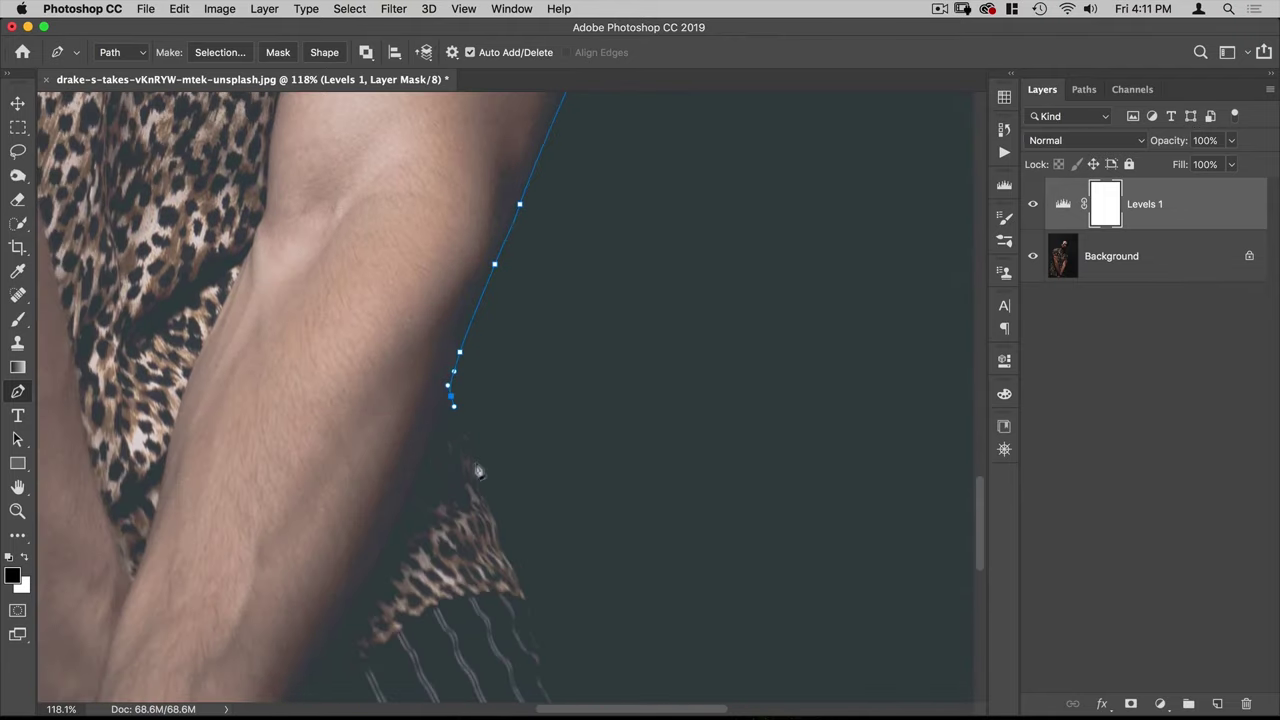
Step: Trace the Pen path along the right edge of the shirt hem and down the striped trousers
left_click(477, 459)
left_click_drag(486, 497, 491, 508)
left_click_drag(503, 543, 510, 565)
left_click(530, 611)
left_click_drag(532, 616, 474, 342)
left_click(503, 387)
left_click_drag(515, 430, 520, 445)
left_click_drag(544, 532, 547, 553)
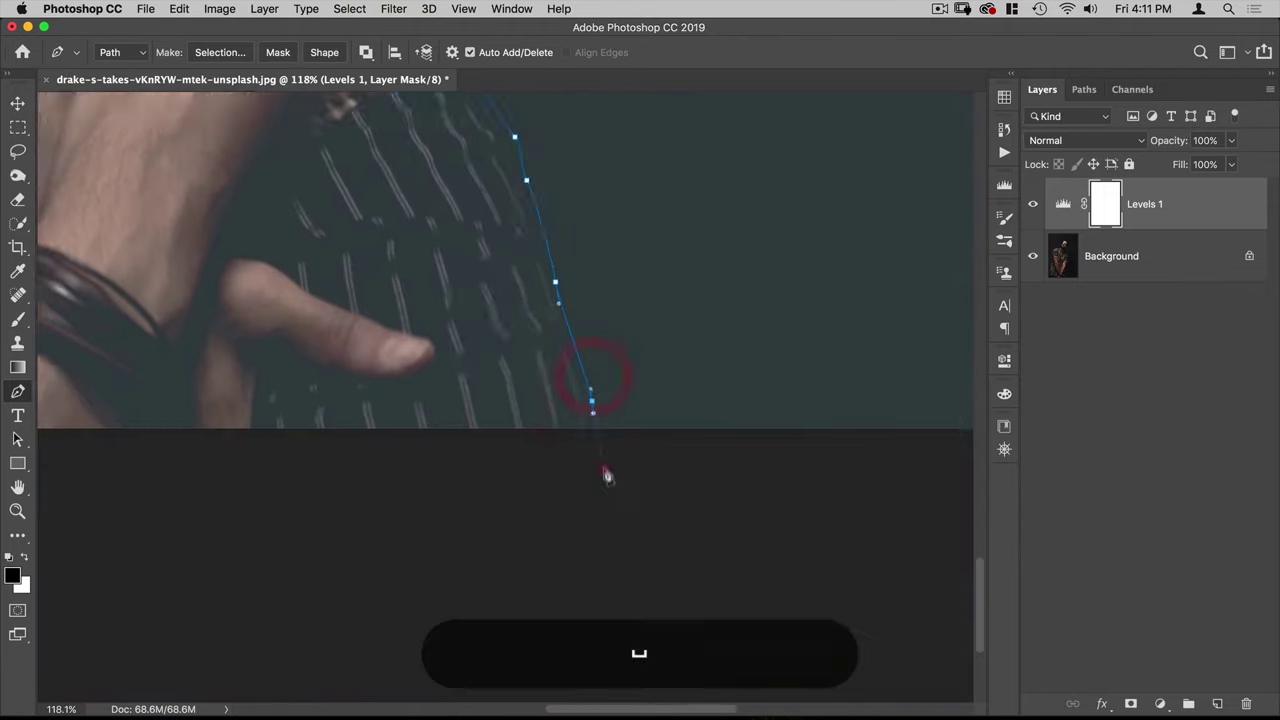
Step: Run the Pen path beneath the photo's bottom edge and close it at its starting point
left_click(604, 470)
left_click_drag(330, 480, 846, 490)
left_click_drag(324, 492, 294, 489)
left_click(110, 443)
left_click_drag(466, 337, 385, 300)
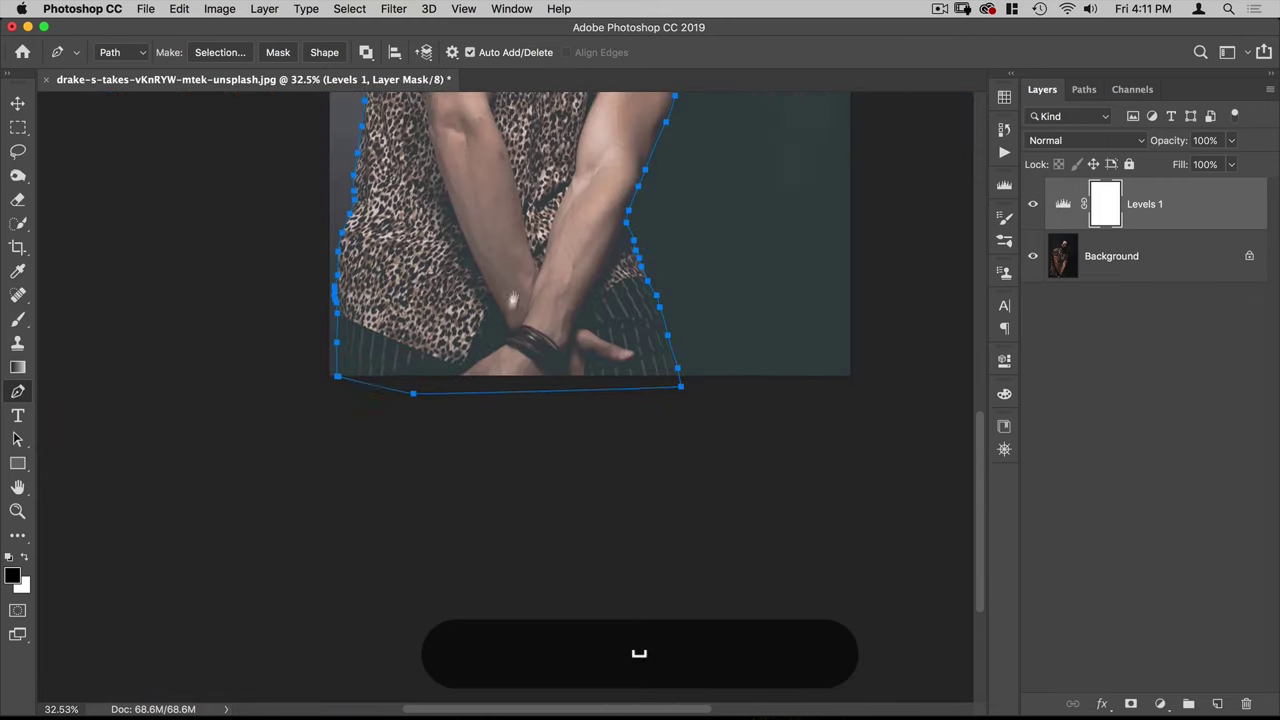
left_click_drag(511, 295, 457, 571)
left_click_drag(538, 384, 525, 400)
scroll(525, 400, "up", 3)
scroll(525, 400, "right", 2)
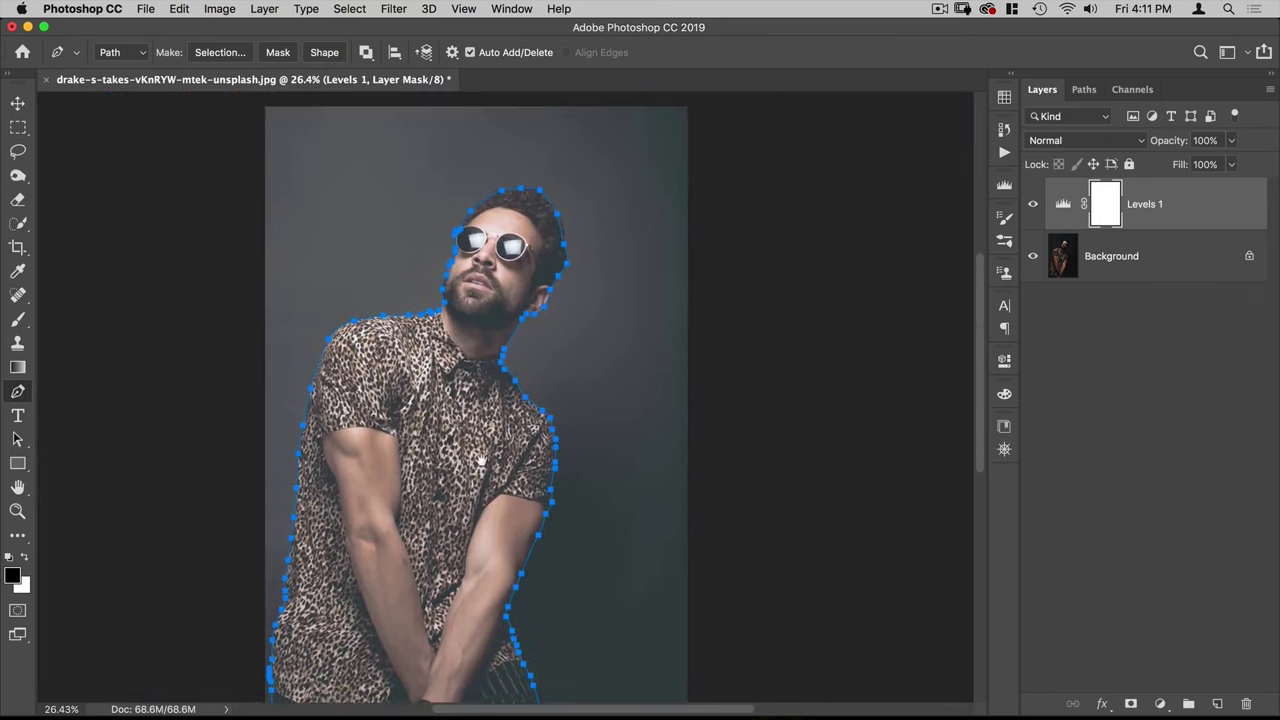
Step: Convert the closed path around the man into a selection
right_click(463, 334)
left_click(520, 404)
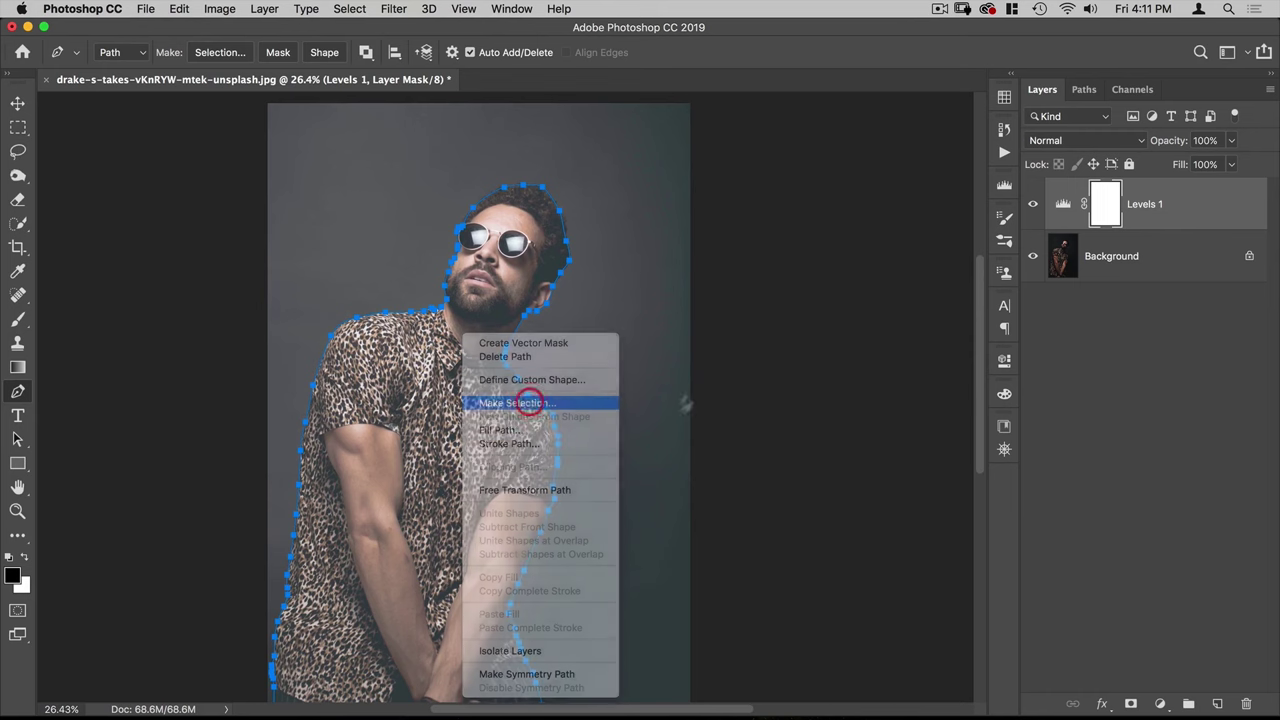
left_click(811, 252)
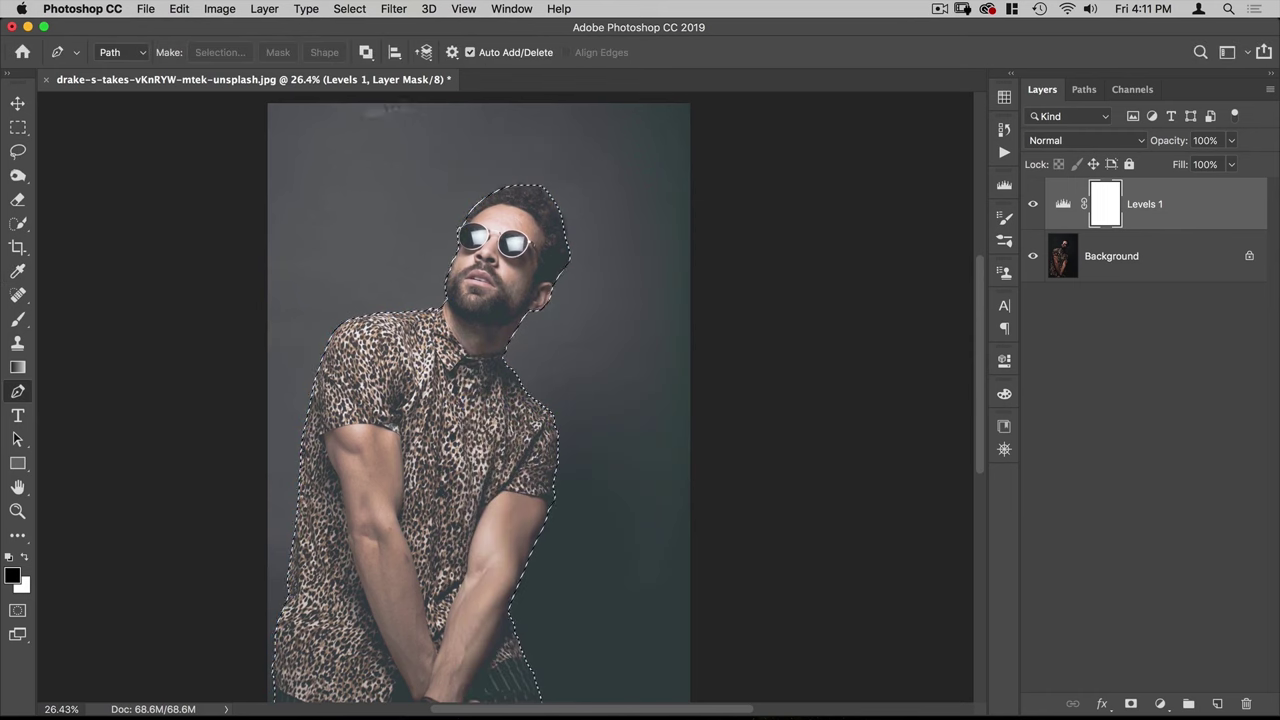
Step: Refine the selection in Select and Mask with Smart Radius enabled and the edge detection radius at 2 px
left_click(18, 148)
left_click(437, 52)
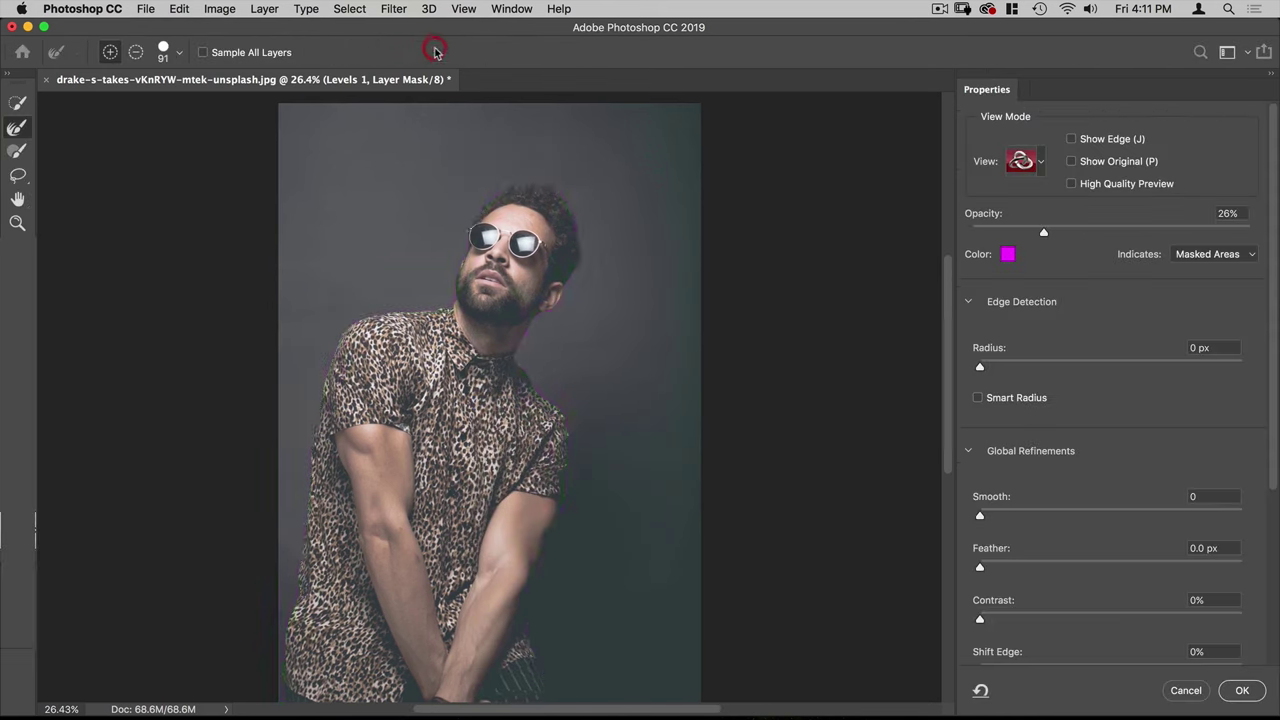
key("space")
left_click_drag(506, 192, 594, 171)
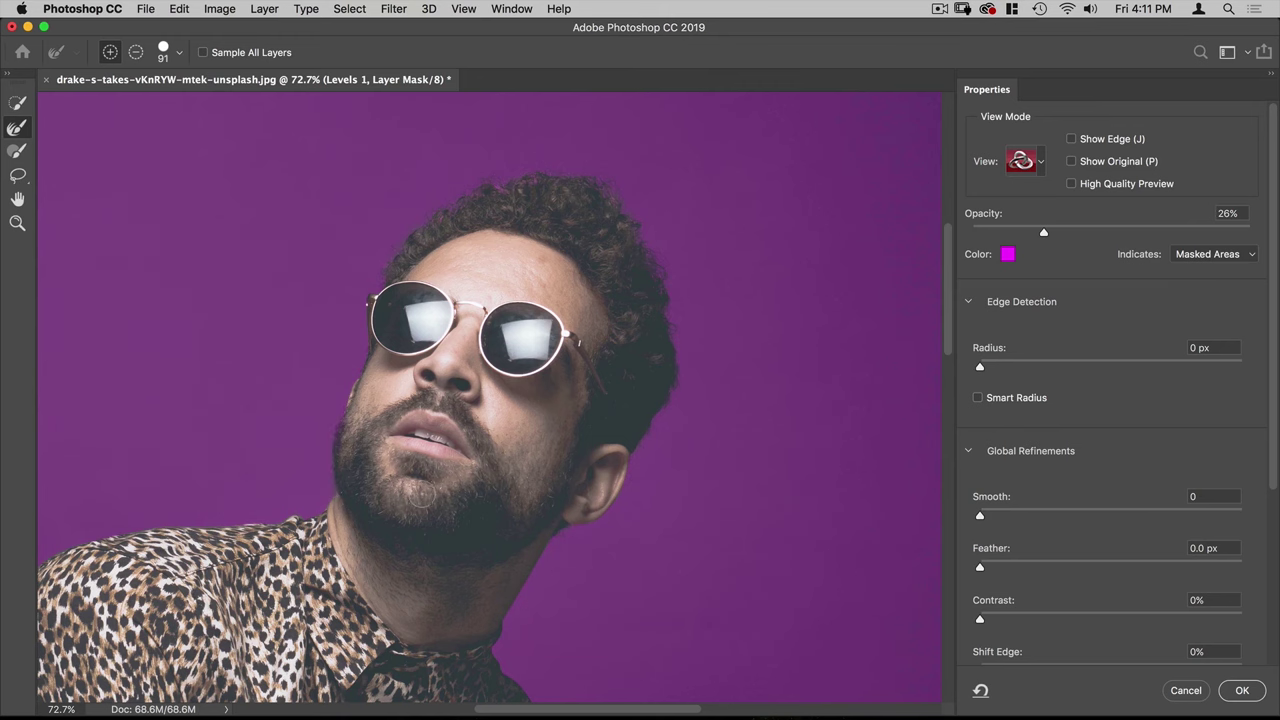
key("alt")
key("alt+space")
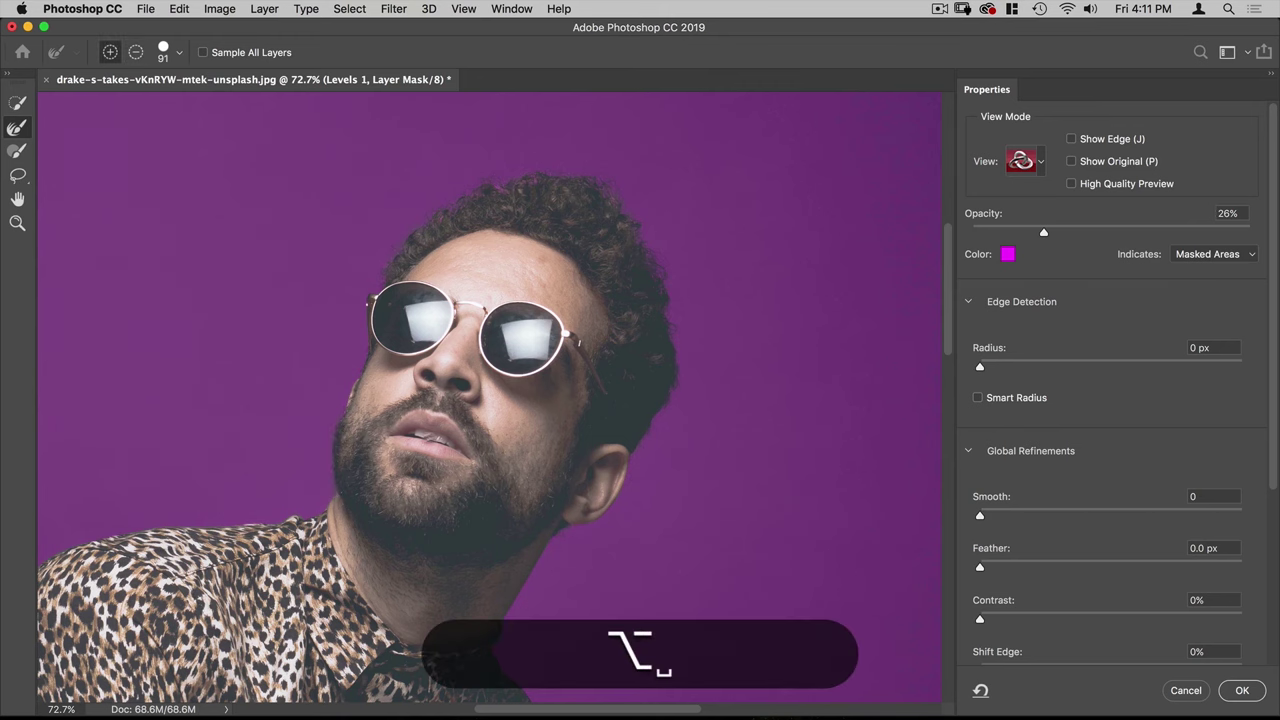
left_click_drag(430, 439, 409, 451)
left_click_drag(540, 489, 531, 333)
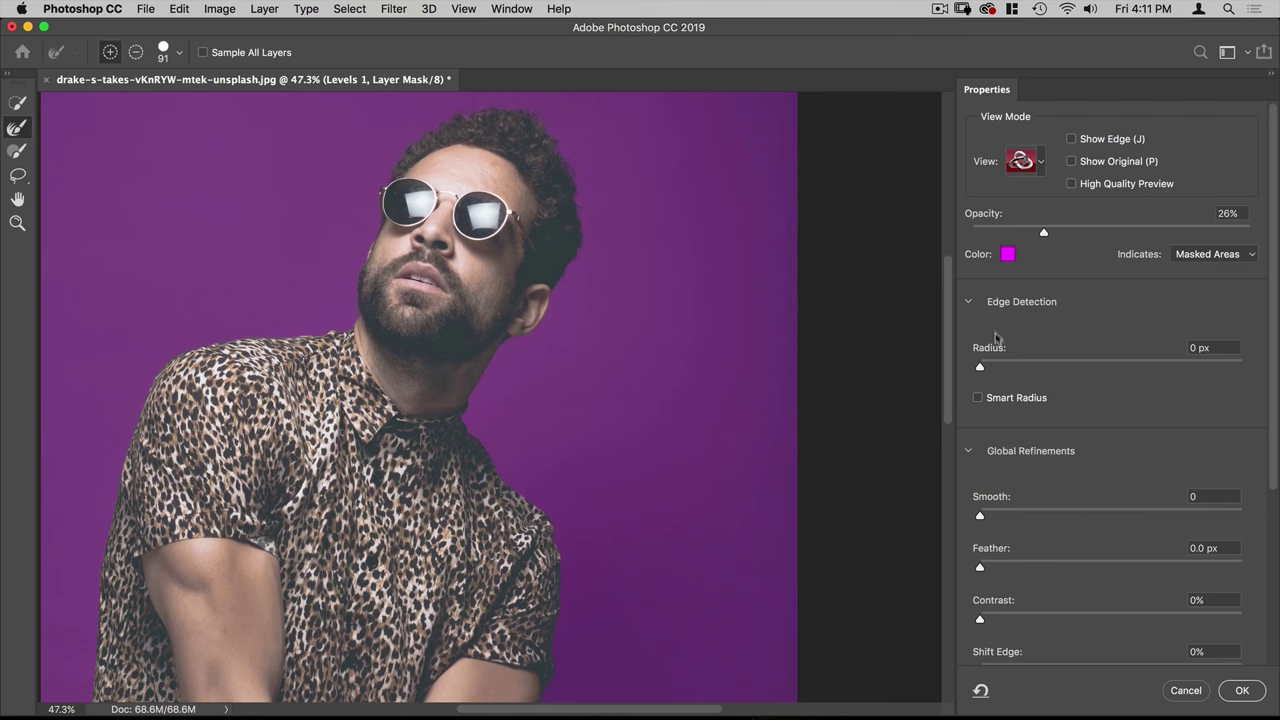
left_click(979, 398)
left_click(1005, 366)
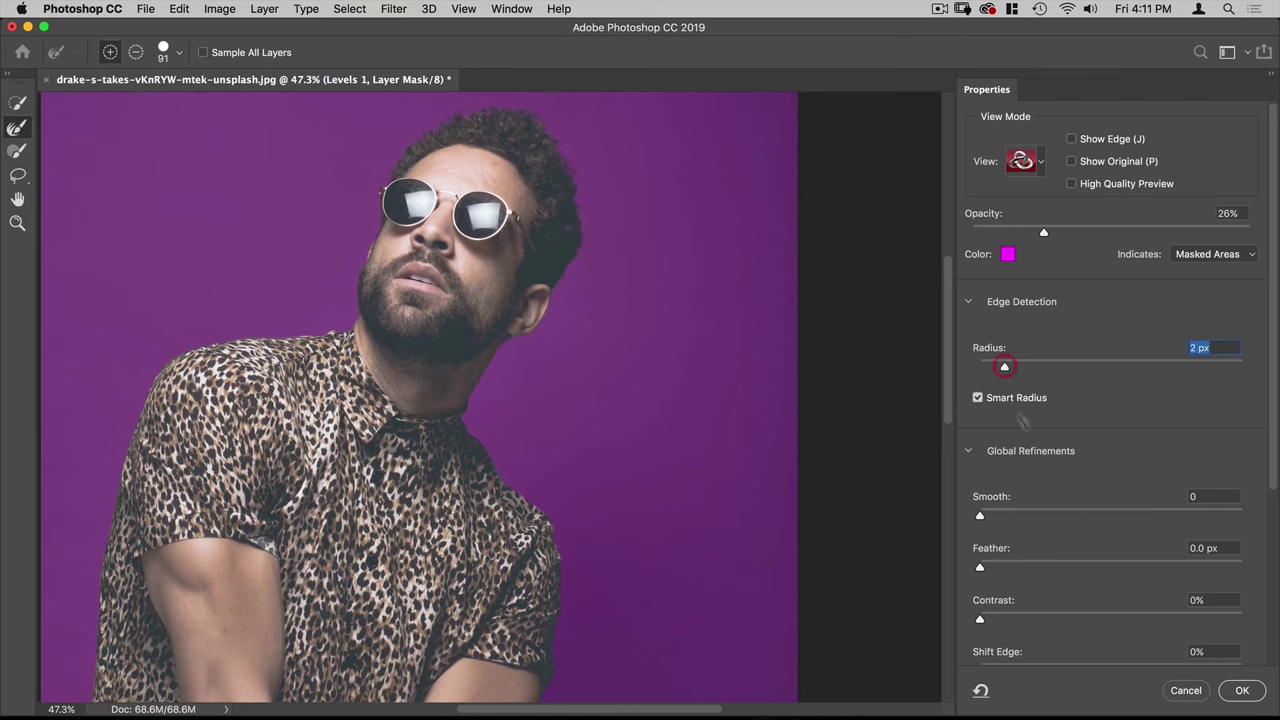
left_click(1244, 691)
Step: With the Levels 1 layer hidden, duplicate the Background layer and mask the copy with the man's selection
scroll(545, 413, "down", 4)
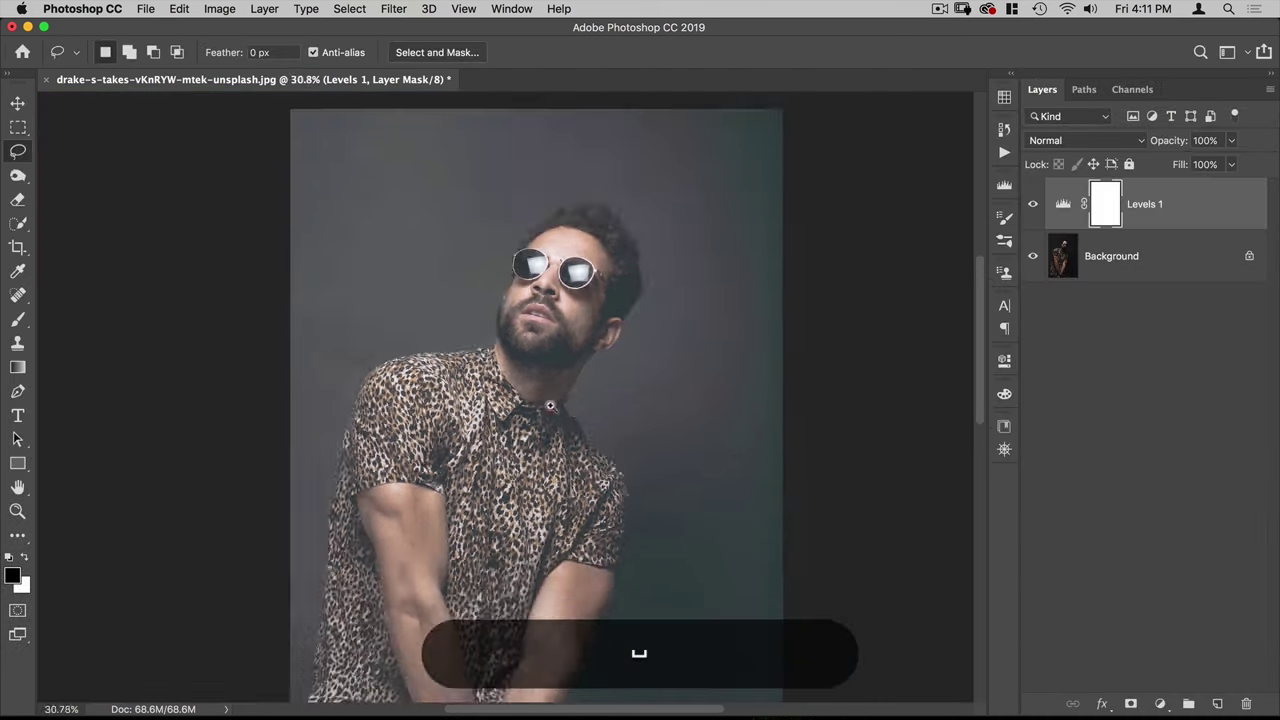
left_click(1033, 203)
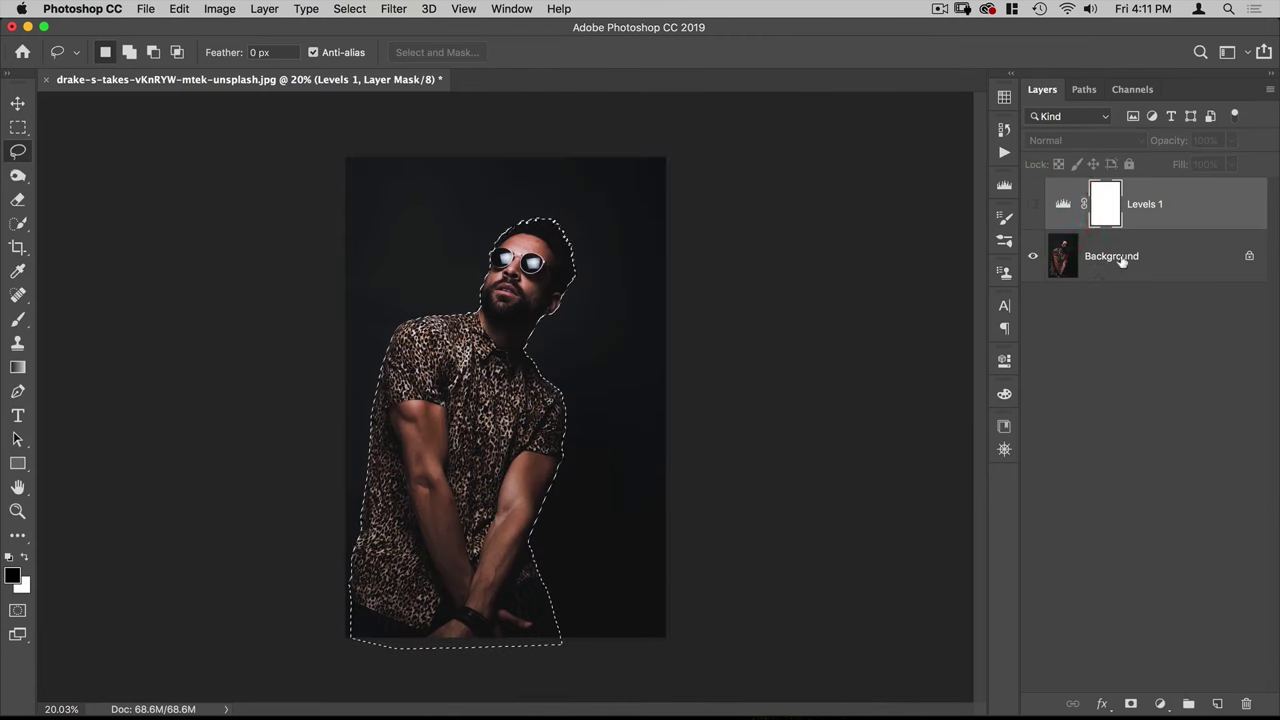
left_click(1172, 255)
left_click_drag(1172, 255, 1217, 703)
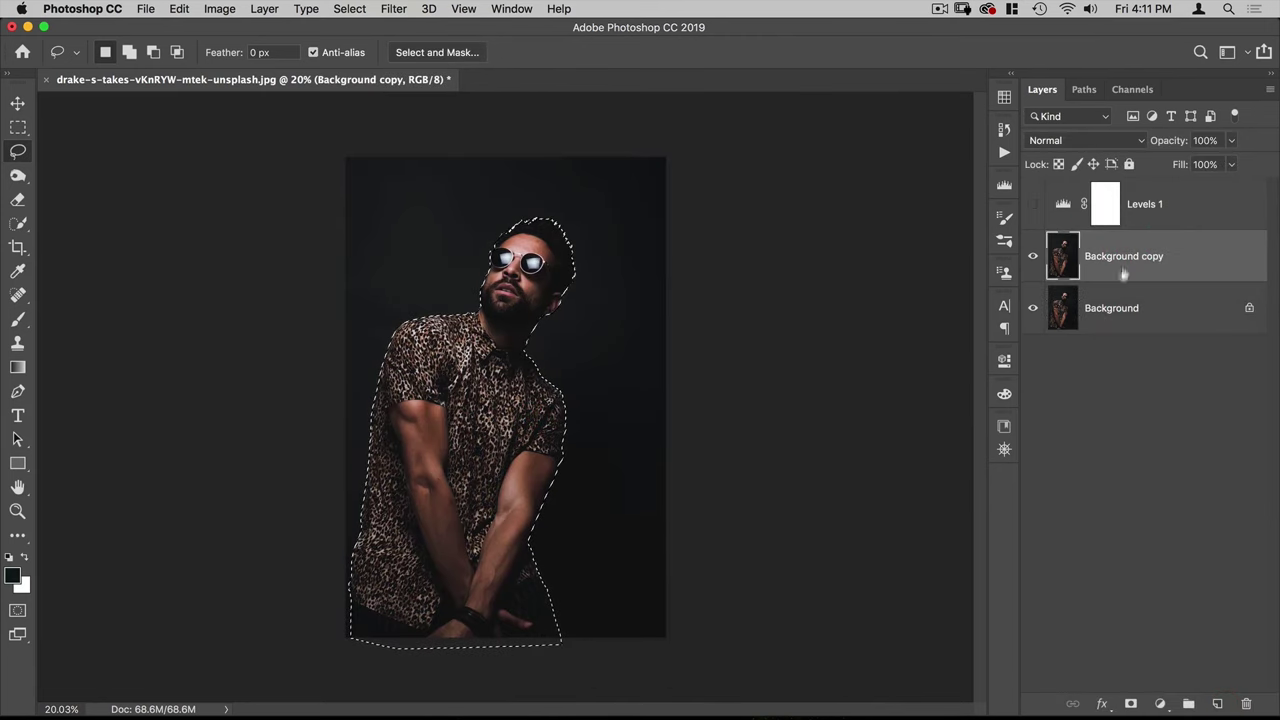
left_click(1128, 703)
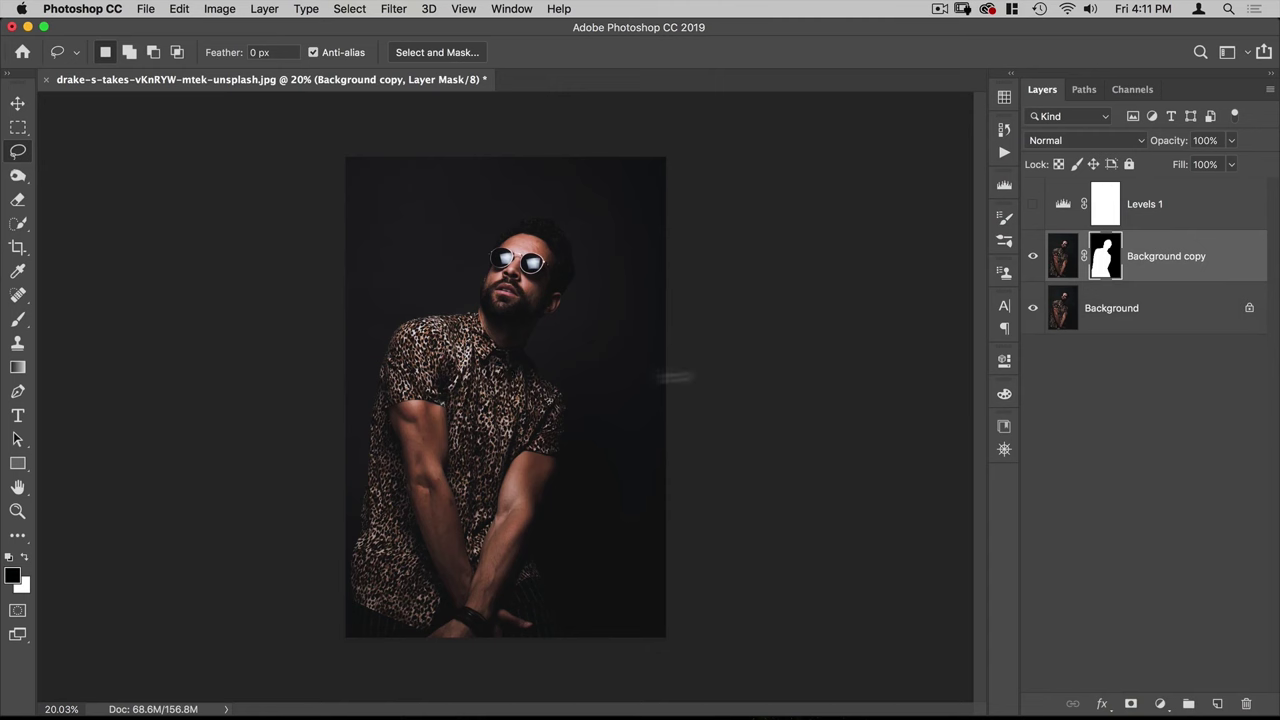
Step: Turn the Levels 1 layer's visibility back on and inspect the cut-out's edges around the shoulder and neck
key("v")
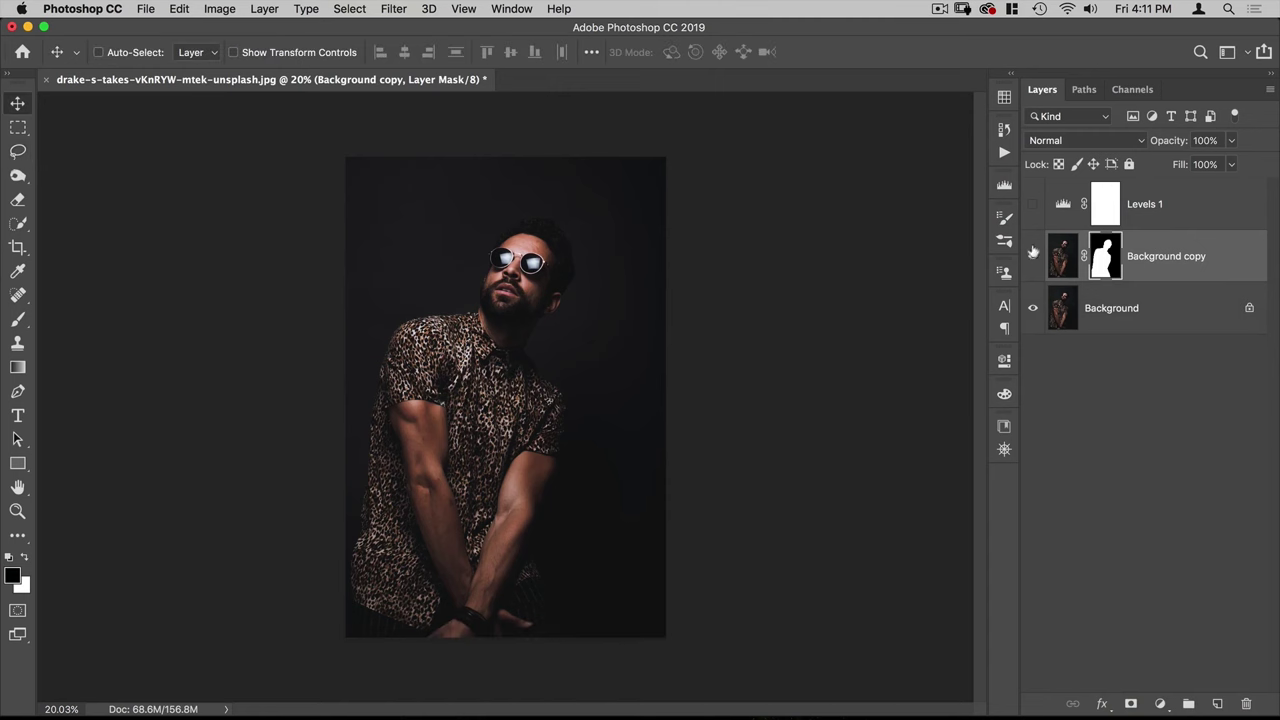
left_click(1033, 205)
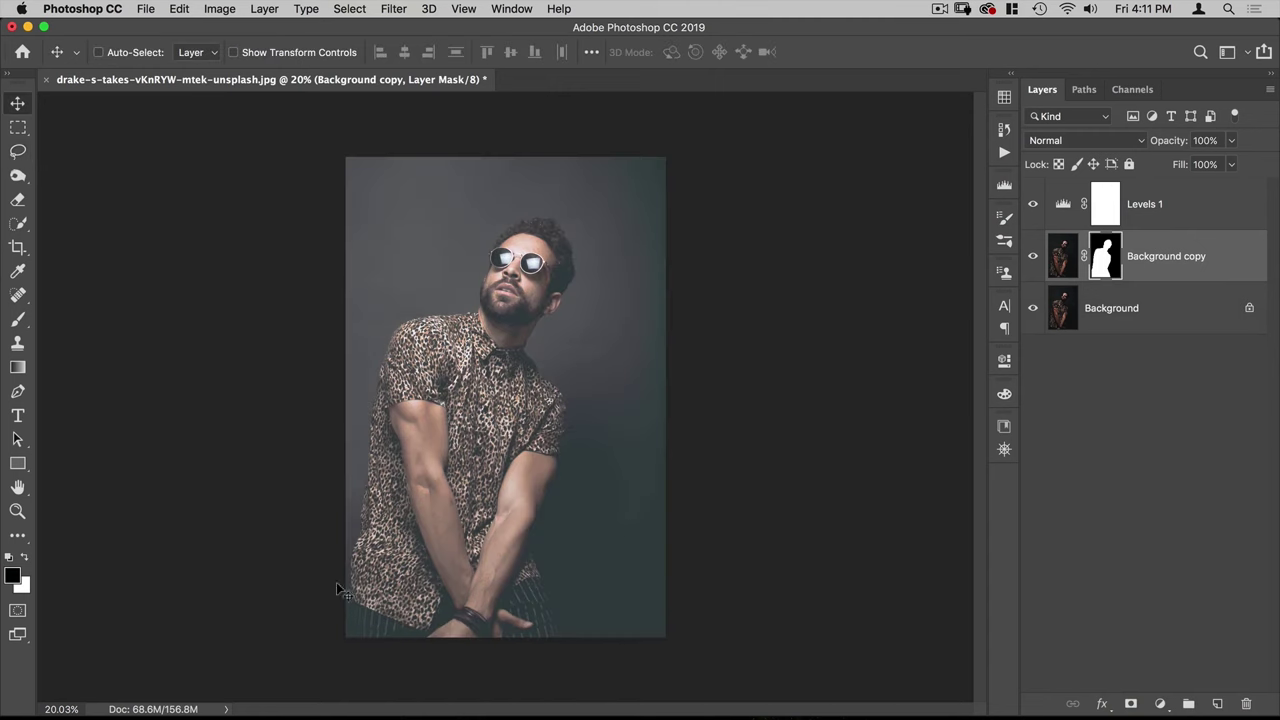
key("space")
left_click_drag(473, 318, 605, 300)
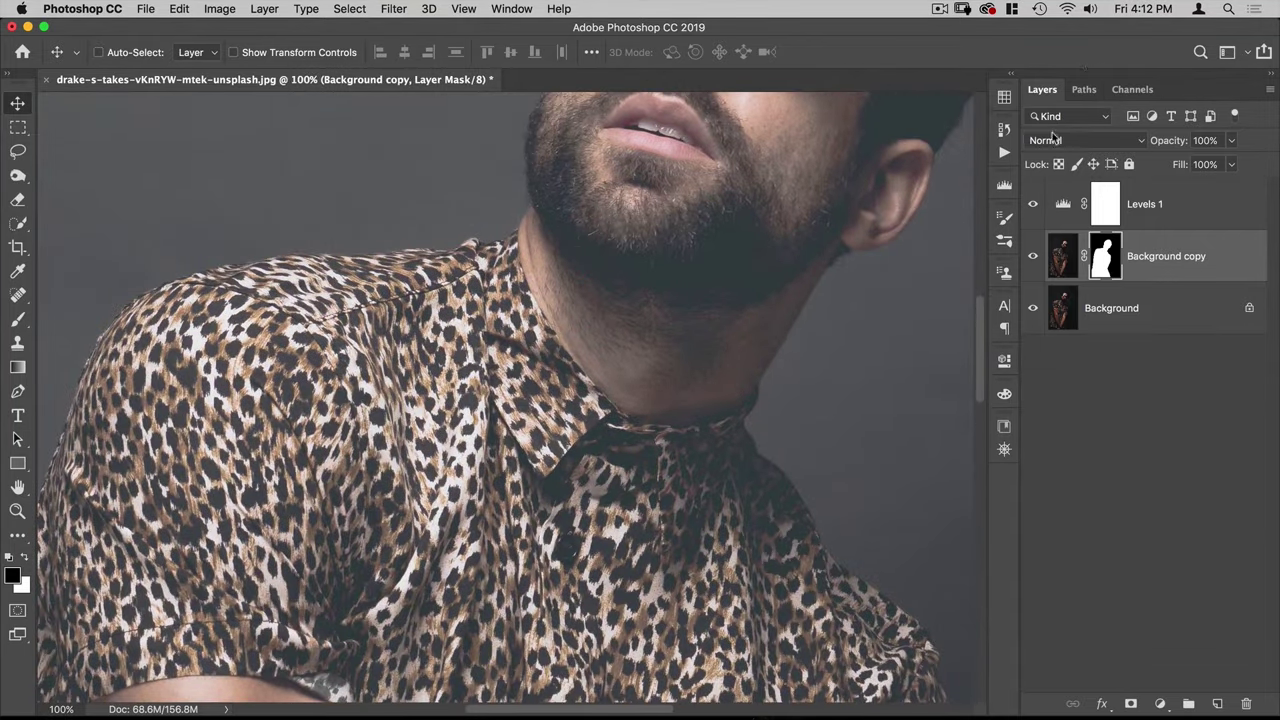
Step: Save the work path under the name "man"
left_click(1085, 89)
double_click(1068, 120)
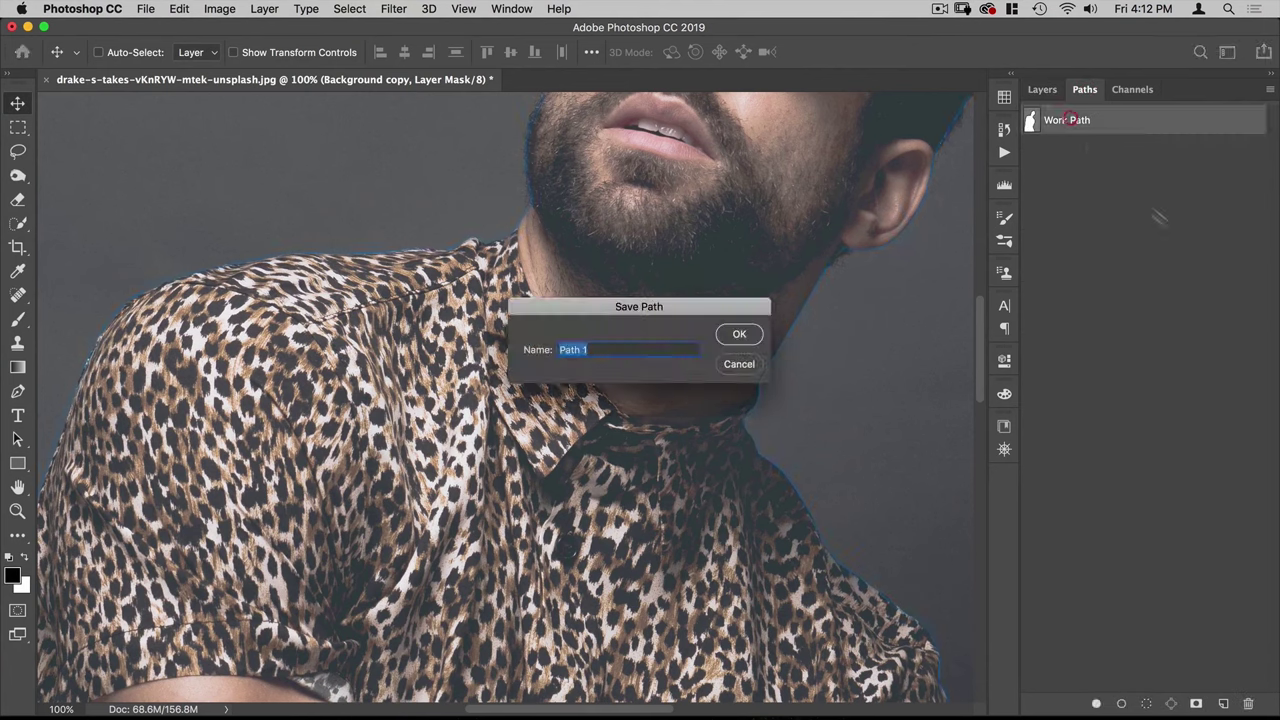
type("man")
key("Return")
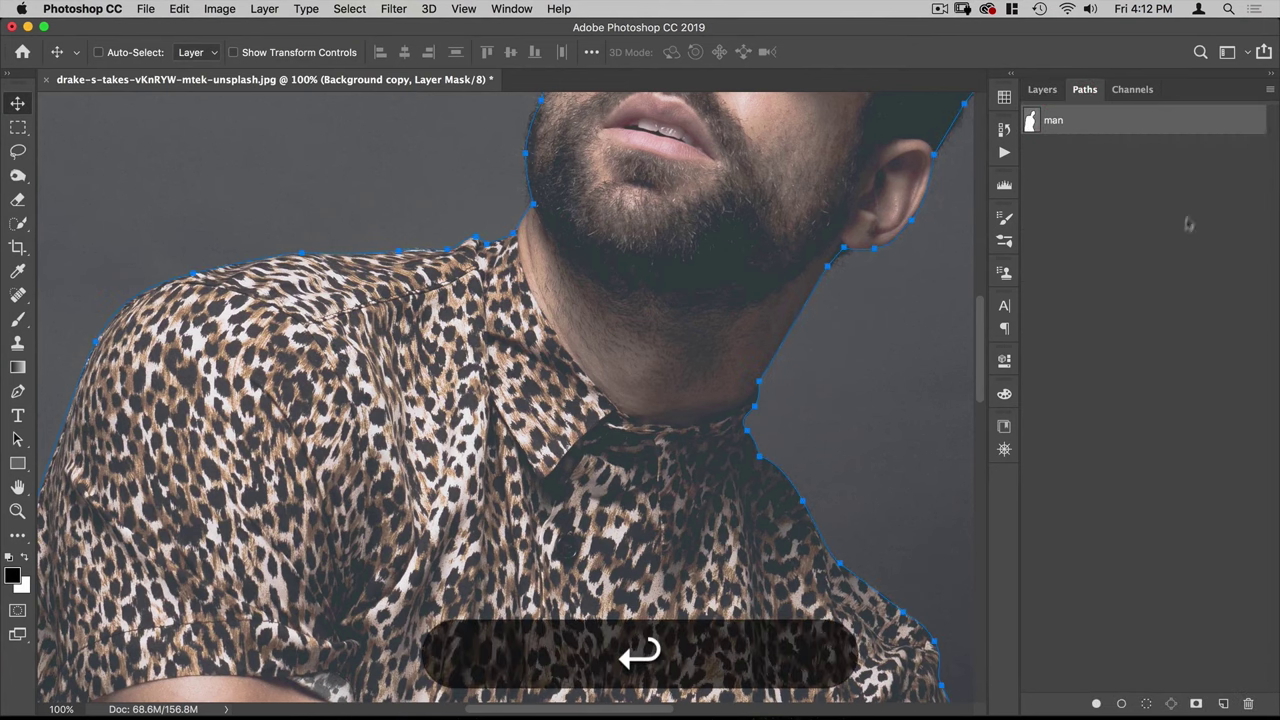
Step: Deselect the "man" path and start a new Pen path along the shirt collar, from the shoulder side of the neck to its far side
left_click(1115, 176)
left_click(1042, 89)
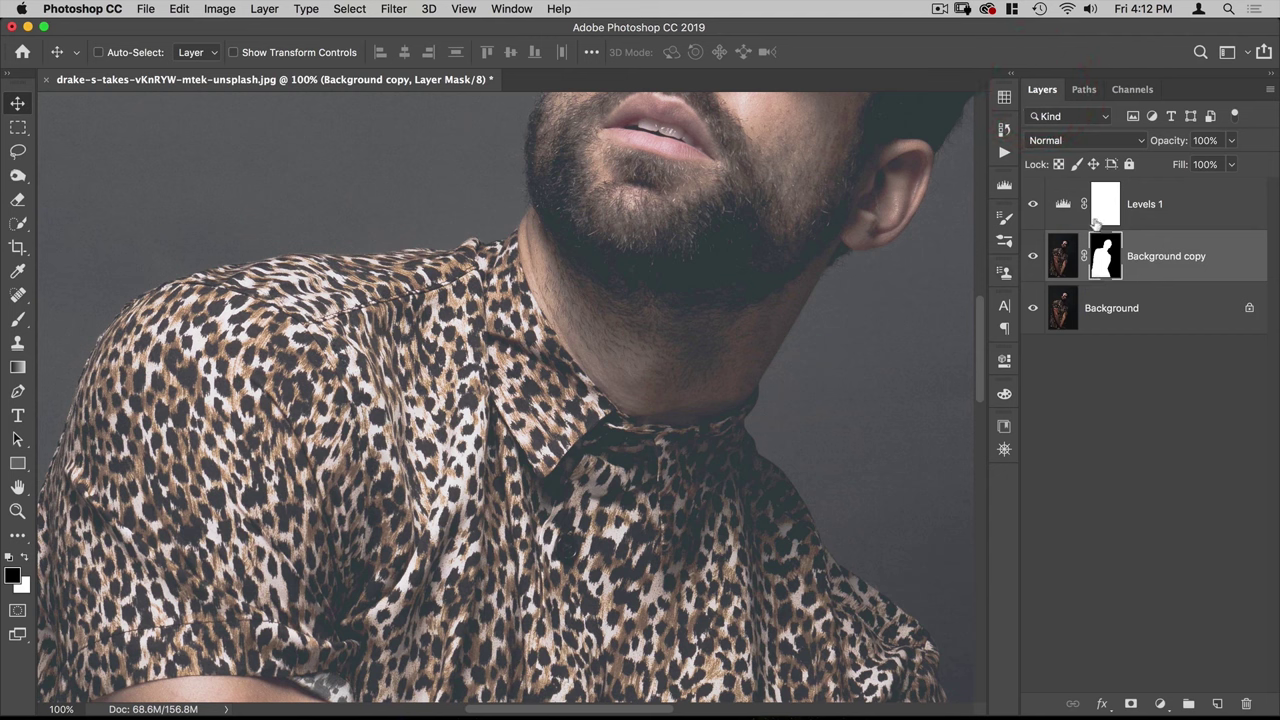
left_click(17, 391)
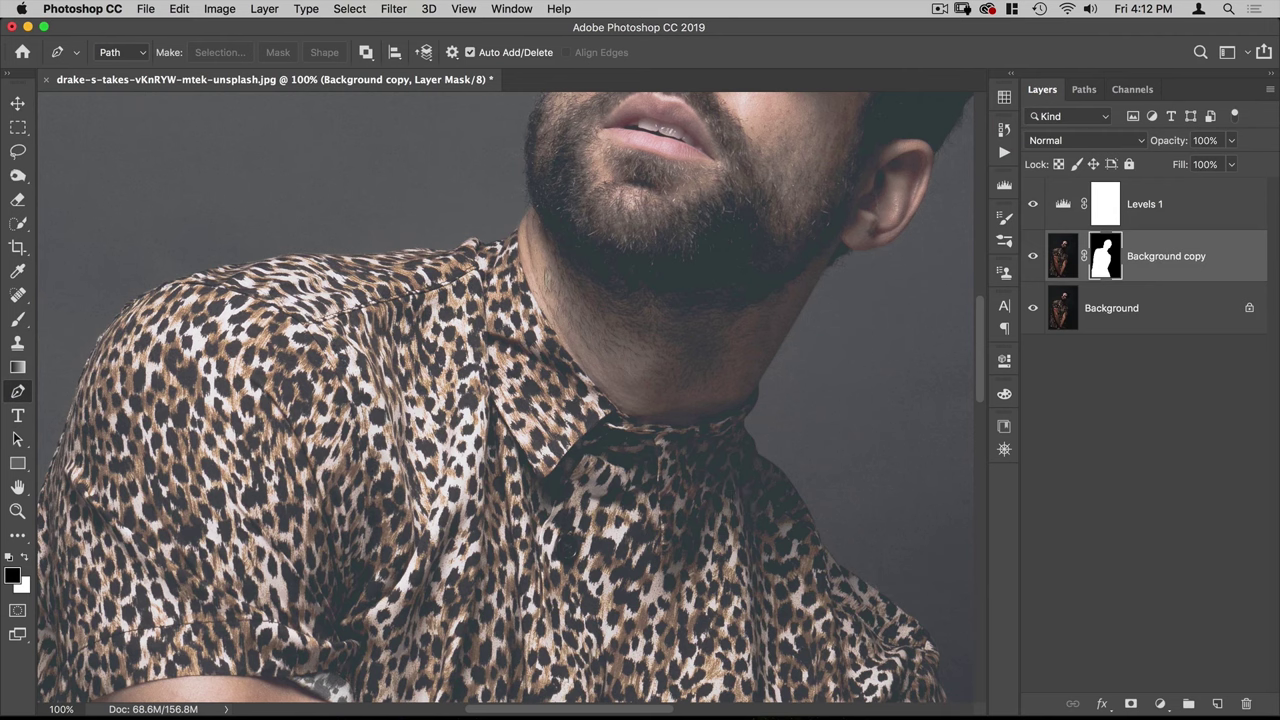
left_click_drag(522, 226, 538, 231)
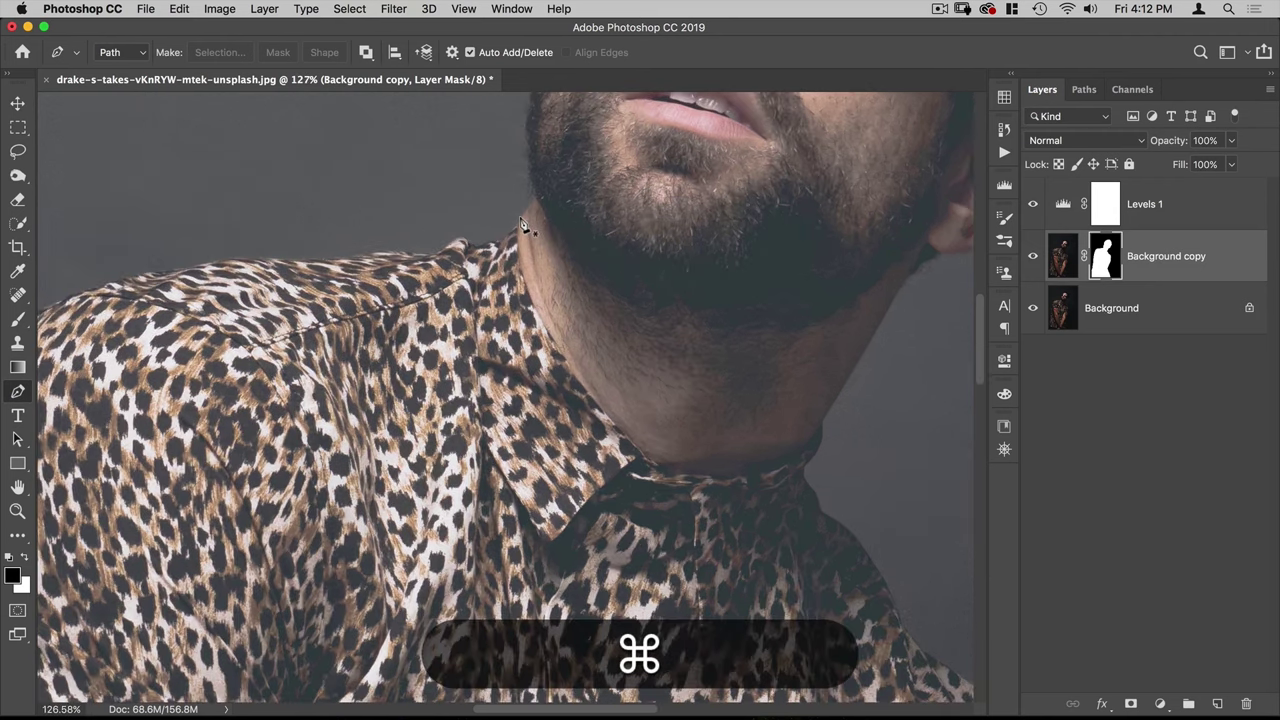
left_click(519, 217)
left_click(531, 312)
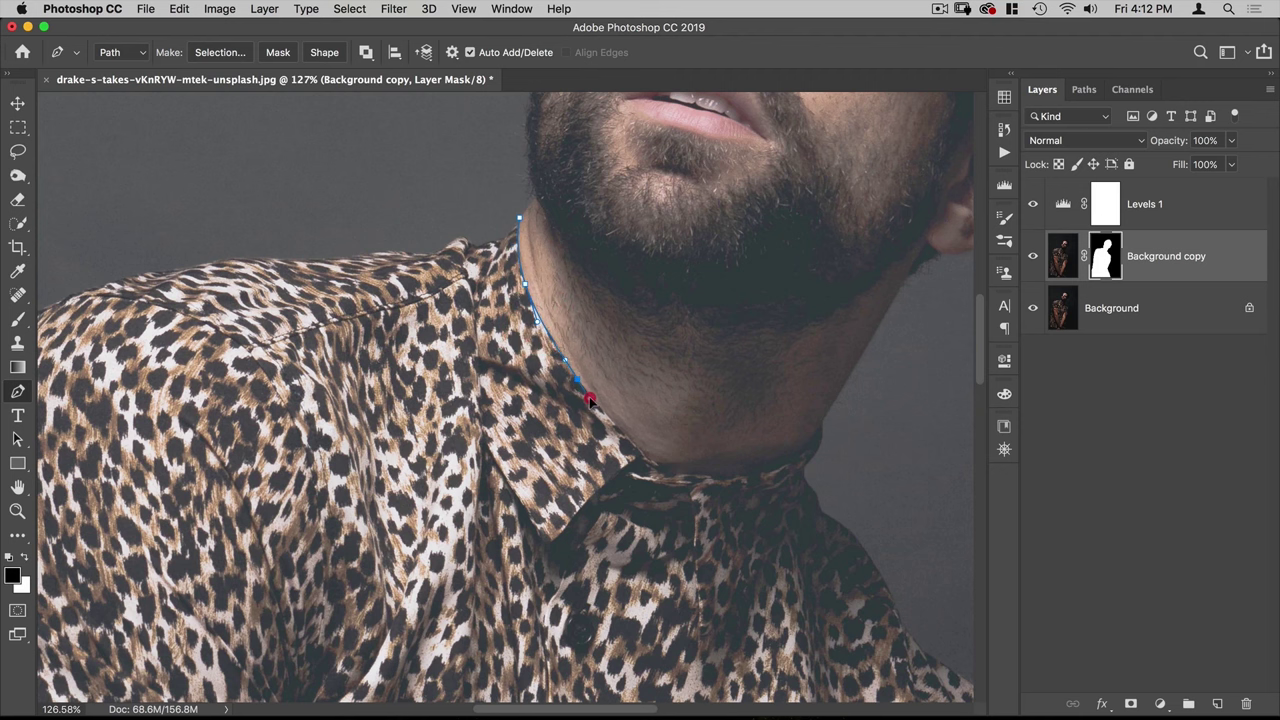
left_click(647, 459)
left_click_drag(727, 480, 764, 478)
left_click_drag(795, 451, 820, 432)
Step: Continue the path loosely outside the shaded shoulder and closely along that sleeve's hem up to the inside of the arm
left_click_drag(633, 418, 611, 431)
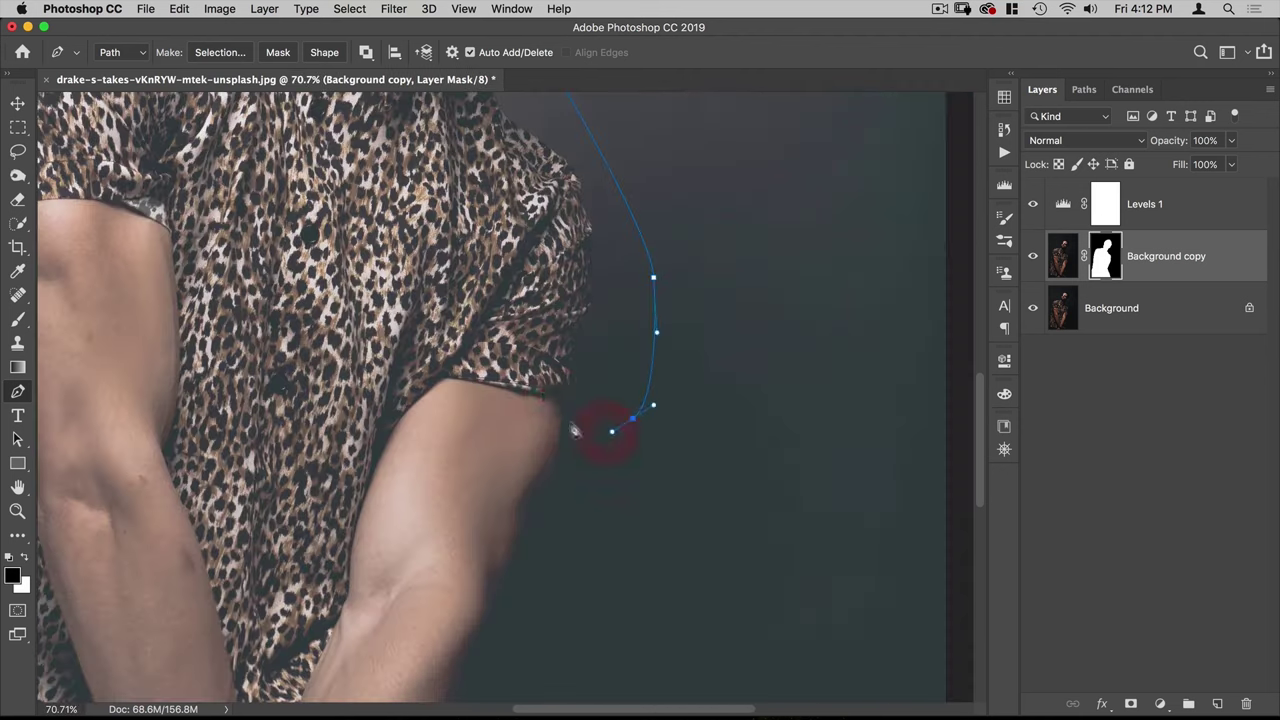
left_click(566, 420)
left_click(551, 394)
left_click(499, 388)
left_click(438, 377)
Step: Trace the boundary between the shirt and the inner edge of the shaded arm down towards the crossed forearms
left_click_drag(386, 442, 368, 478)
left_click_drag(350, 542, 351, 567)
left_click_drag(350, 597, 420, 597)
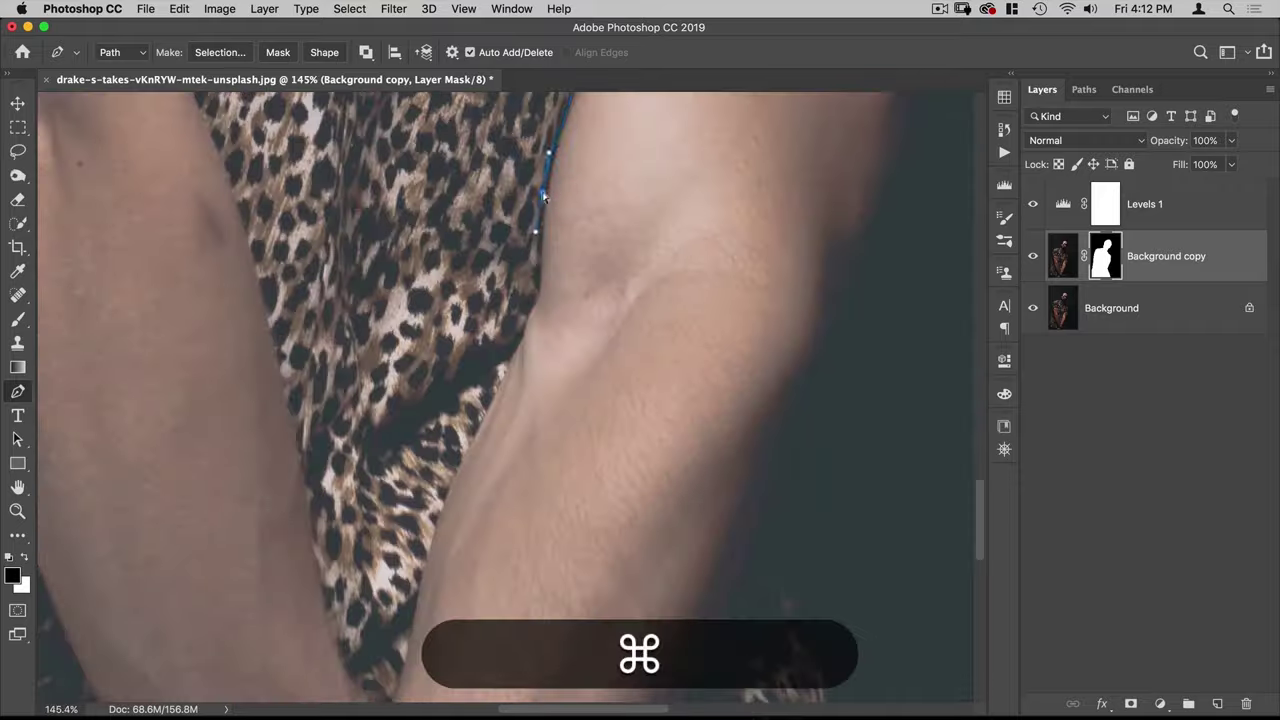
left_click(537, 298)
left_click(521, 341)
left_click_drag(475, 435, 445, 505)
Step: Carry the path through the point where the forearms cross and up the inner edge of the lit arm to its sleeve
left_click_drag(445, 505, 565, 159)
left_click_drag(538, 249, 529, 286)
left_click_drag(439, 231, 381, 138)
left_click_drag(381, 138, 473, 440)
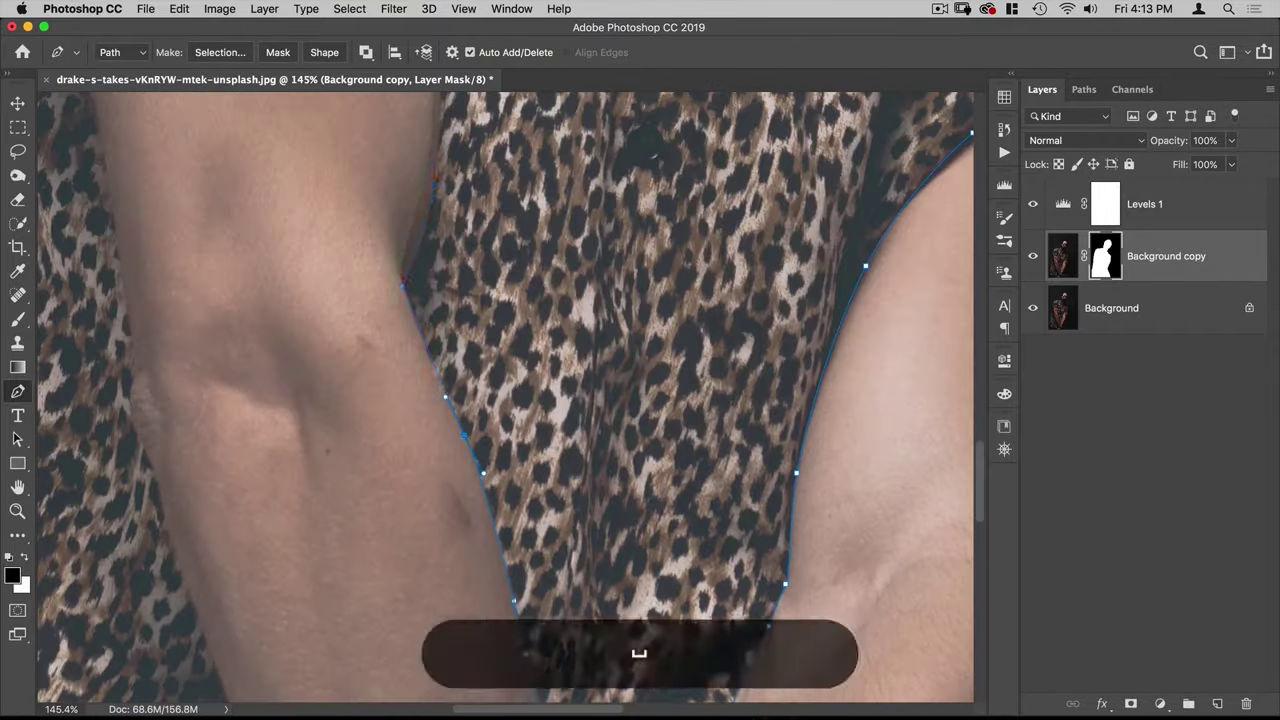
left_click_drag(439, 192, 427, 579)
left_click_drag(422, 572, 429, 508)
left_click_drag(426, 410, 423, 323)
left_click(410, 225)
Step: Trace along the lit arm's sleeve hem and down that arm's outer edge to the shirt near the wrist
left_click_drag(326, 174, 256, 152)
left_click_drag(110, 160, 396, 158)
left_click_drag(373, 325, 394, 380)
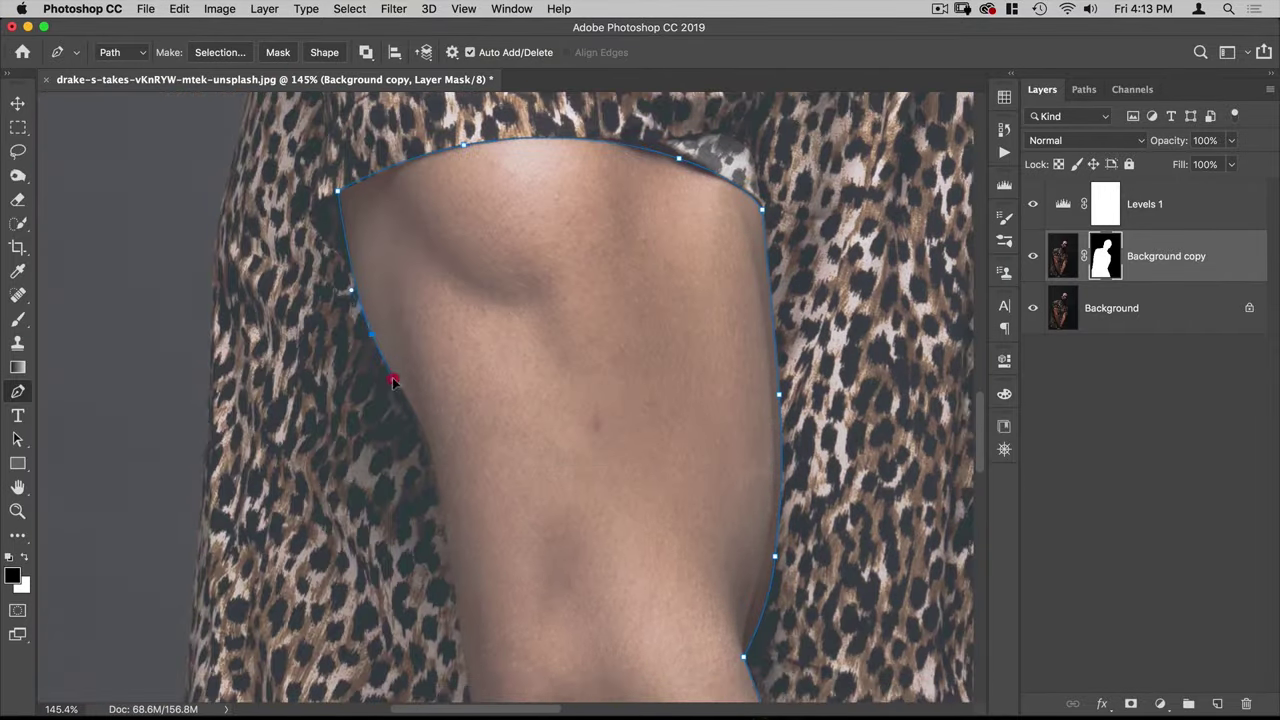
left_click_drag(430, 439, 414, 117)
left_click_drag(481, 522, 451, 229)
left_click_drag(486, 371, 503, 420)
left_click_drag(557, 568, 566, 589)
left_click_drag(566, 589, 457, 195)
left_click_drag(540, 379, 547, 397)
left_click(600, 498)
Step: Follow the shirt's front edge and bottom hem, then loop loosely outside the body and shoulder to close the path at the collar
left_click_drag(600, 498, 660, 211)
left_click_drag(597, 349, 574, 394)
left_click(531, 488)
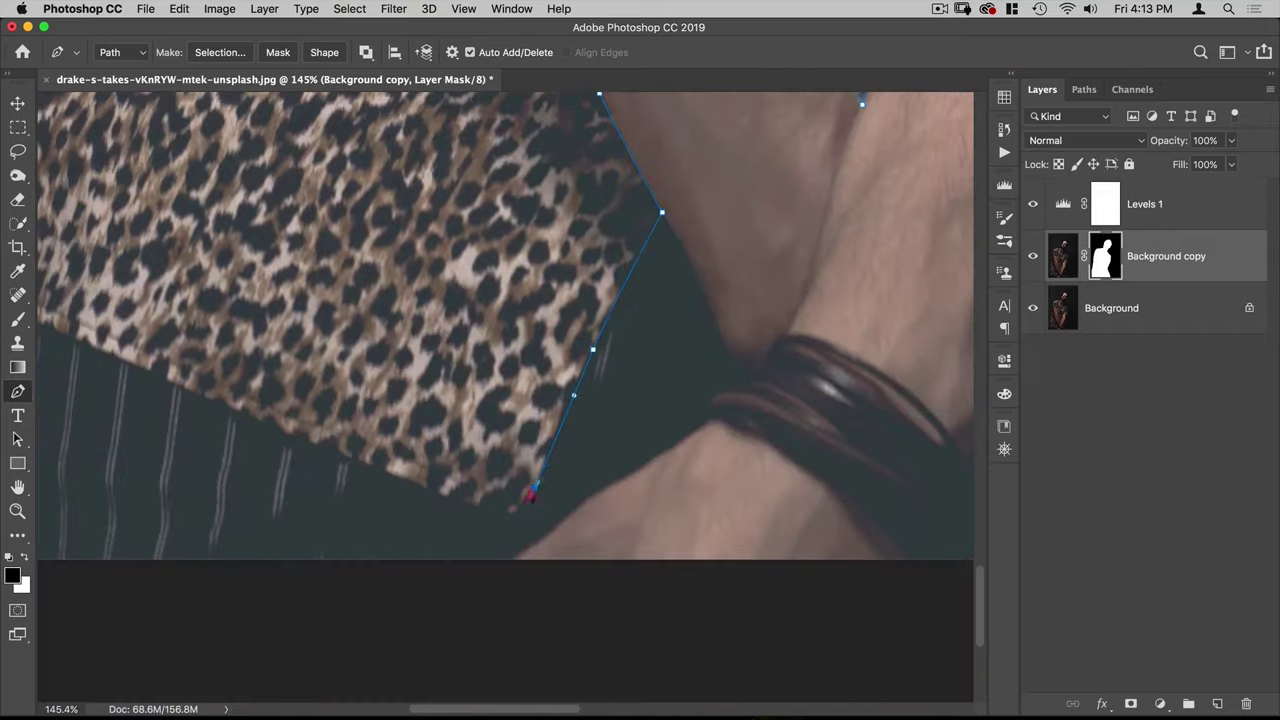
left_click(520, 514)
left_click_drag(354, 460, 309, 440)
left_click_drag(86, 346, 560, 298)
left_click_drag(763, 314, 802, 322)
left_click(844, 396)
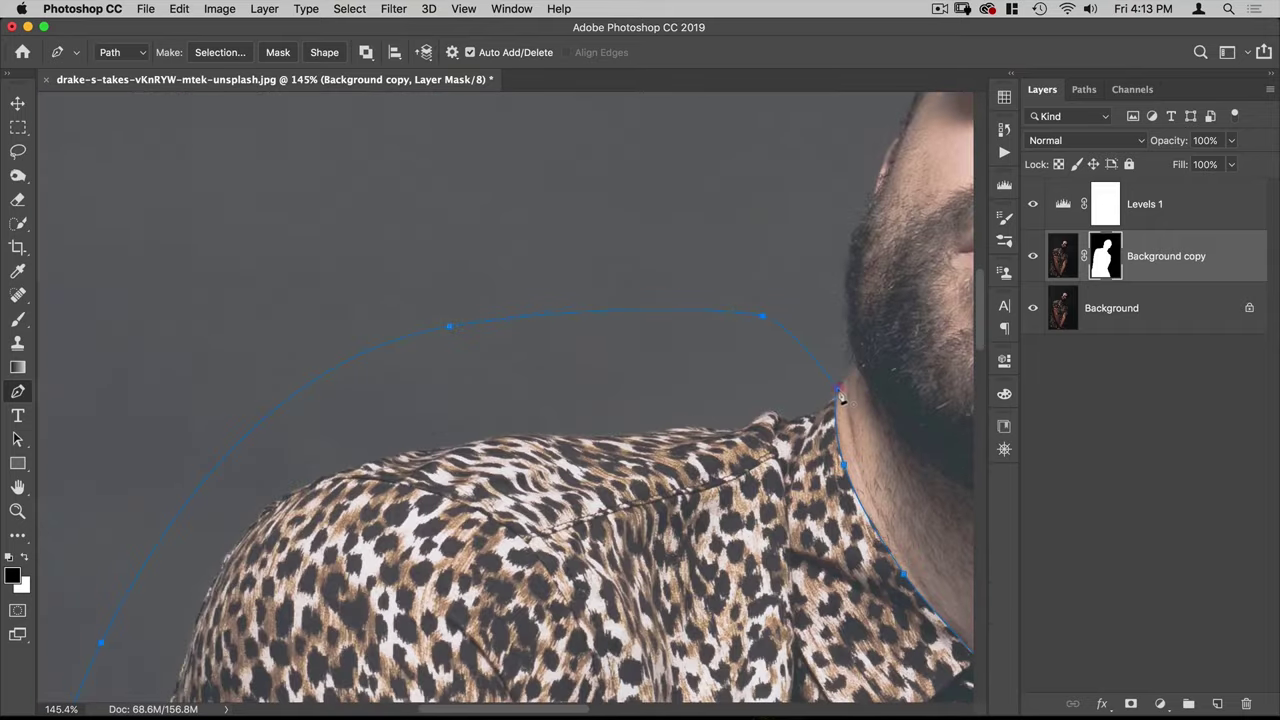
Step: Draw a second closed Pen path around the small patch of shirt visible beyond the shaded forearm, above the striped trousers
left_click_drag(651, 362, 588, 424)
left_click_drag(764, 605, 571, 274)
scroll(560, 285, "down", 8)
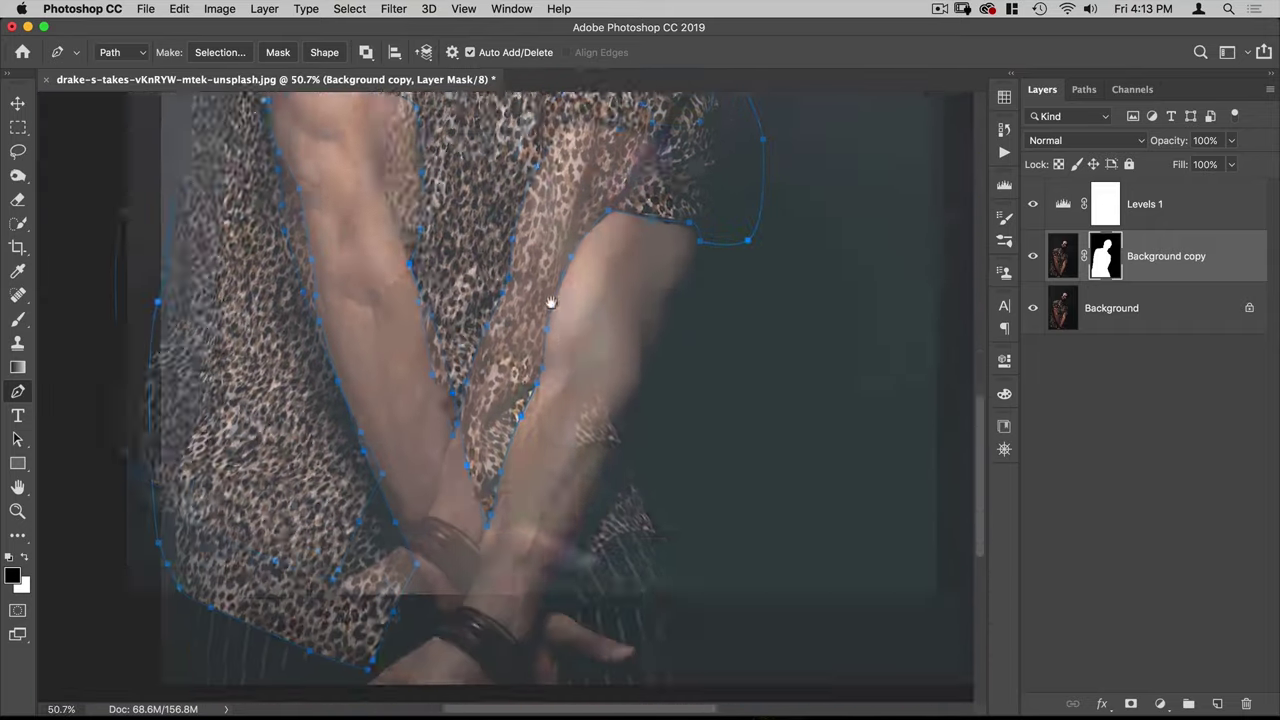
scroll(668, 410, "up", 4)
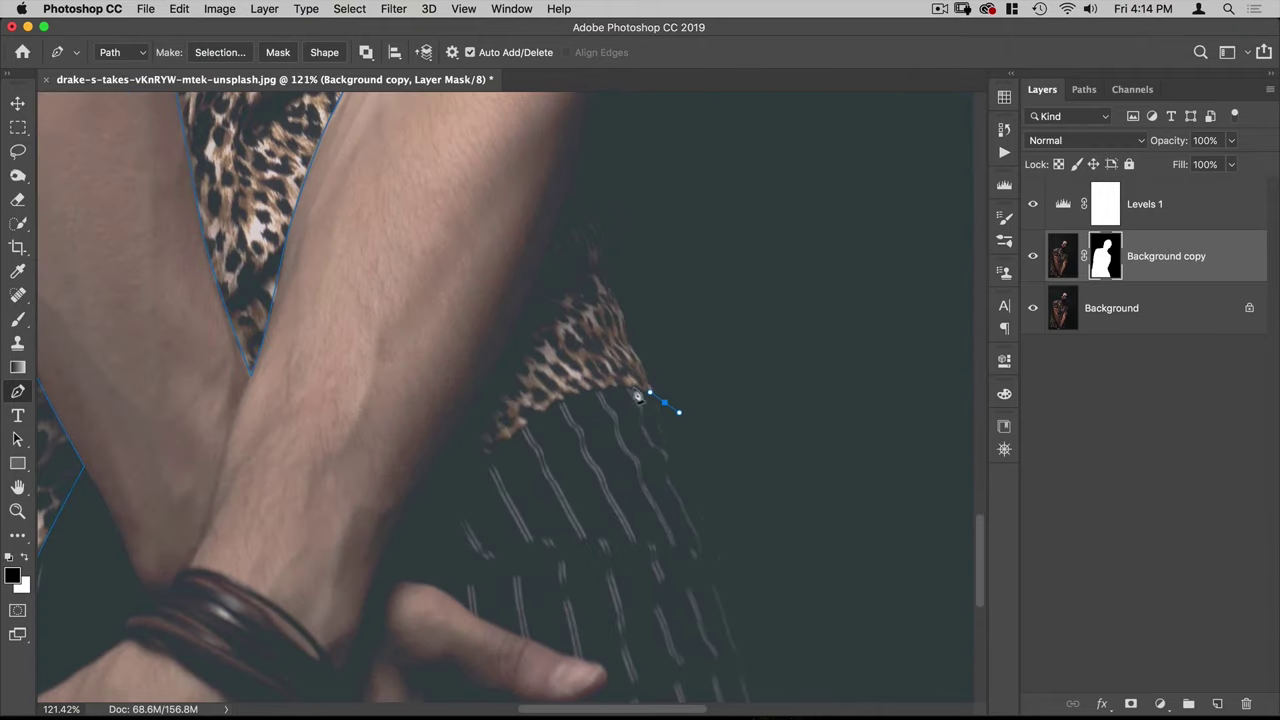
left_click_drag(611, 386, 580, 393)
left_click_drag(502, 351, 513, 324)
left_click_drag(566, 197, 570, 181)
left_click_drag(720, 171, 751, 216)
left_click_drag(630, 332, 585, 390)
left_click_drag(655, 402, 665, 597)
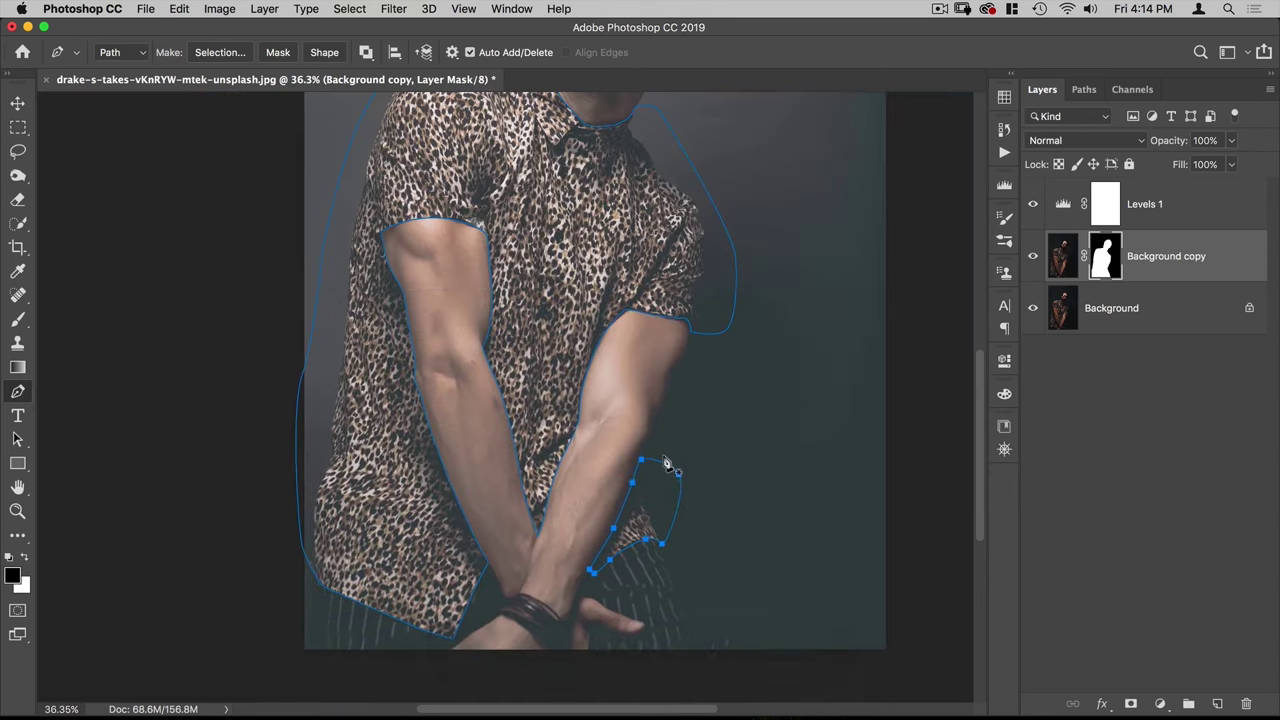
Step: Select the shirt paths with the Path Selection tool and convert them into a selection
key("a")
left_click(514, 523)
right_click(674, 301)
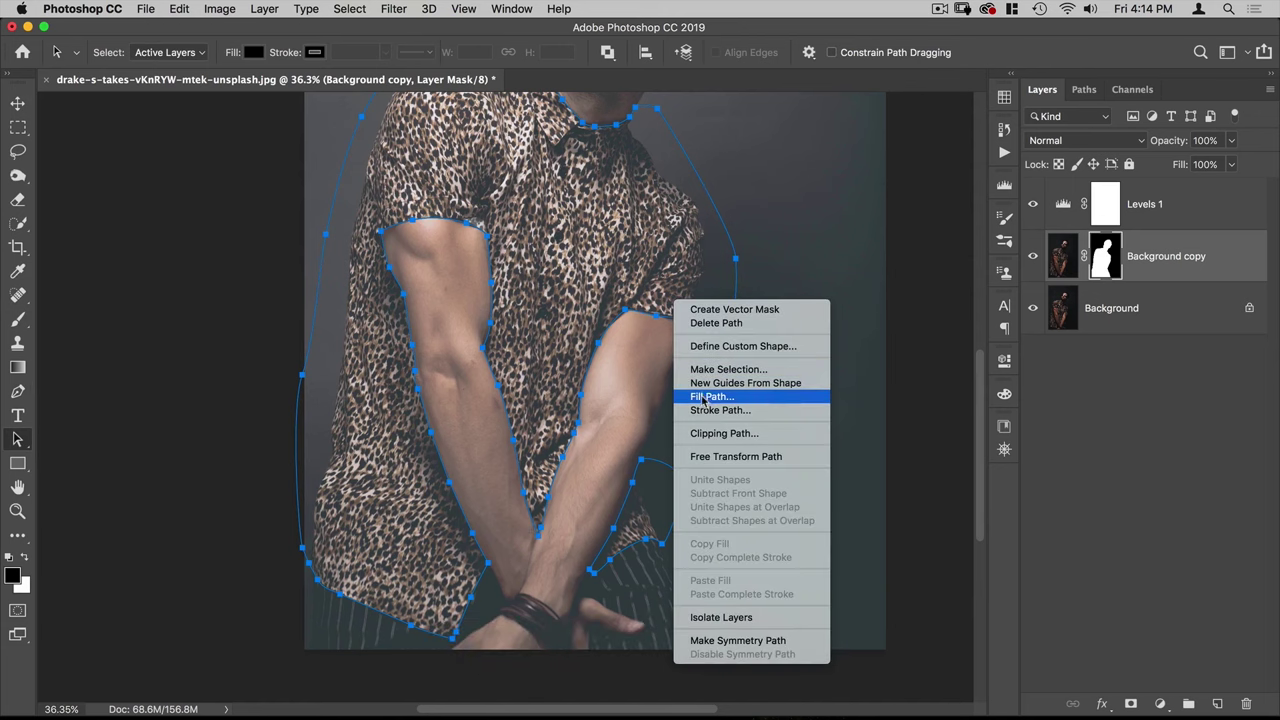
left_click(718, 370)
key("Return")
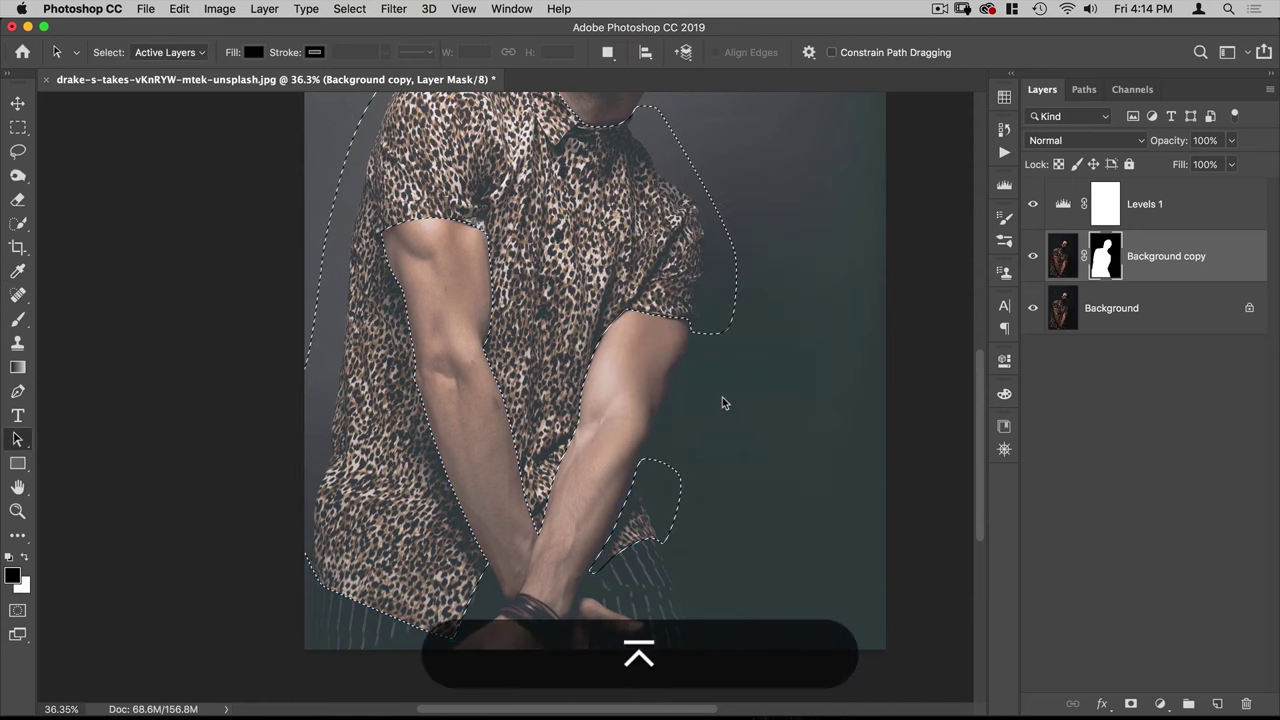
Step: Add a Curves adjustment layer masked by the shirt selection, hide the Levels 1 layer, and clip the curves to Background copy
left_click(1153, 707)
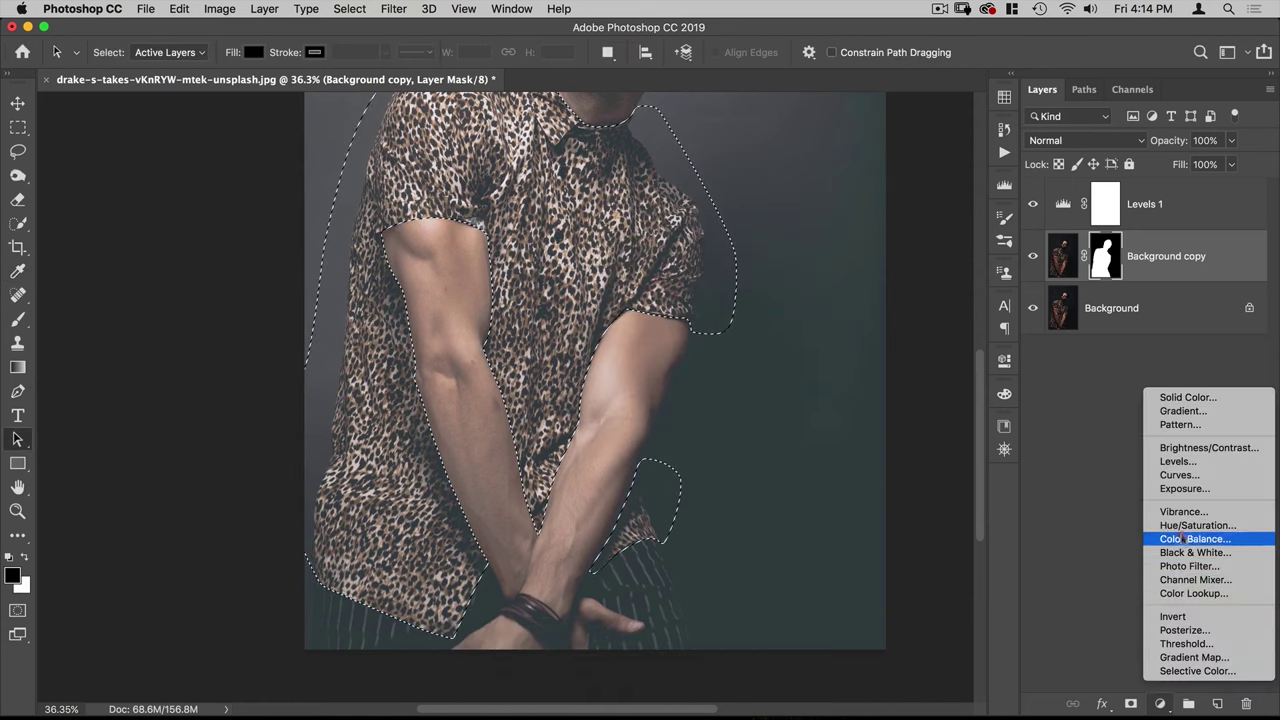
left_click(1184, 475)
left_click(1033, 205)
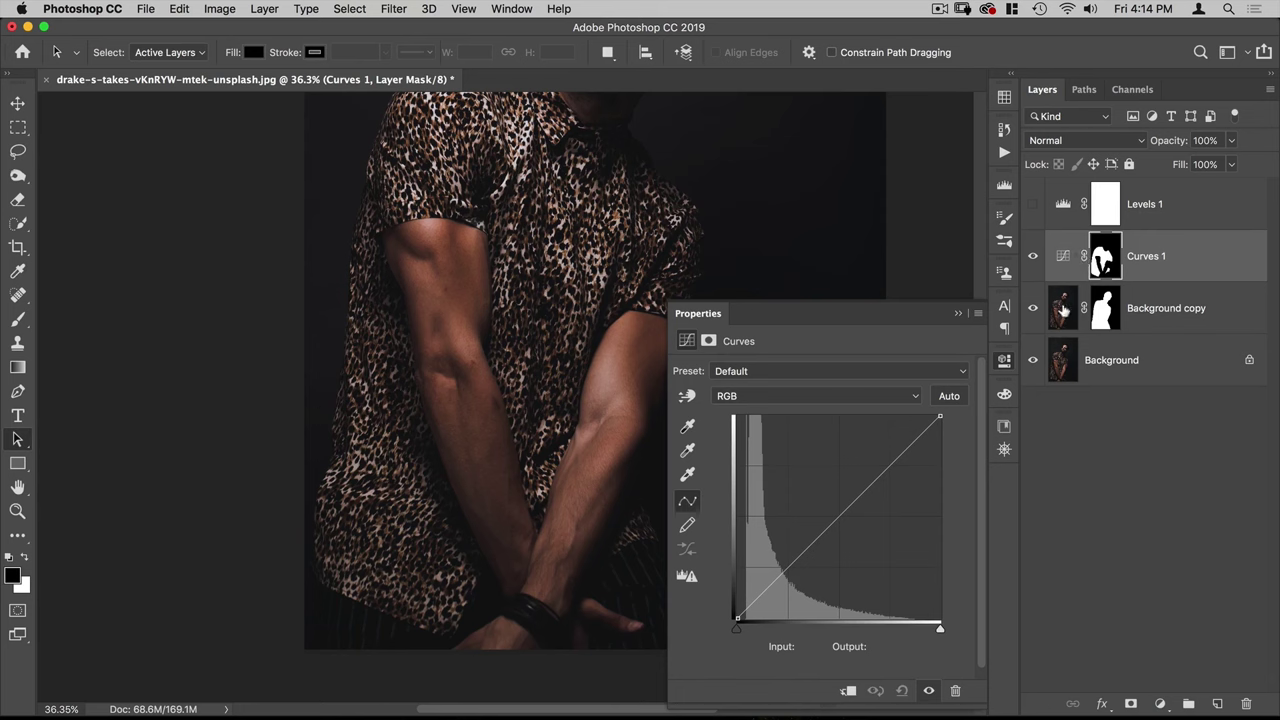
left_click(845, 692)
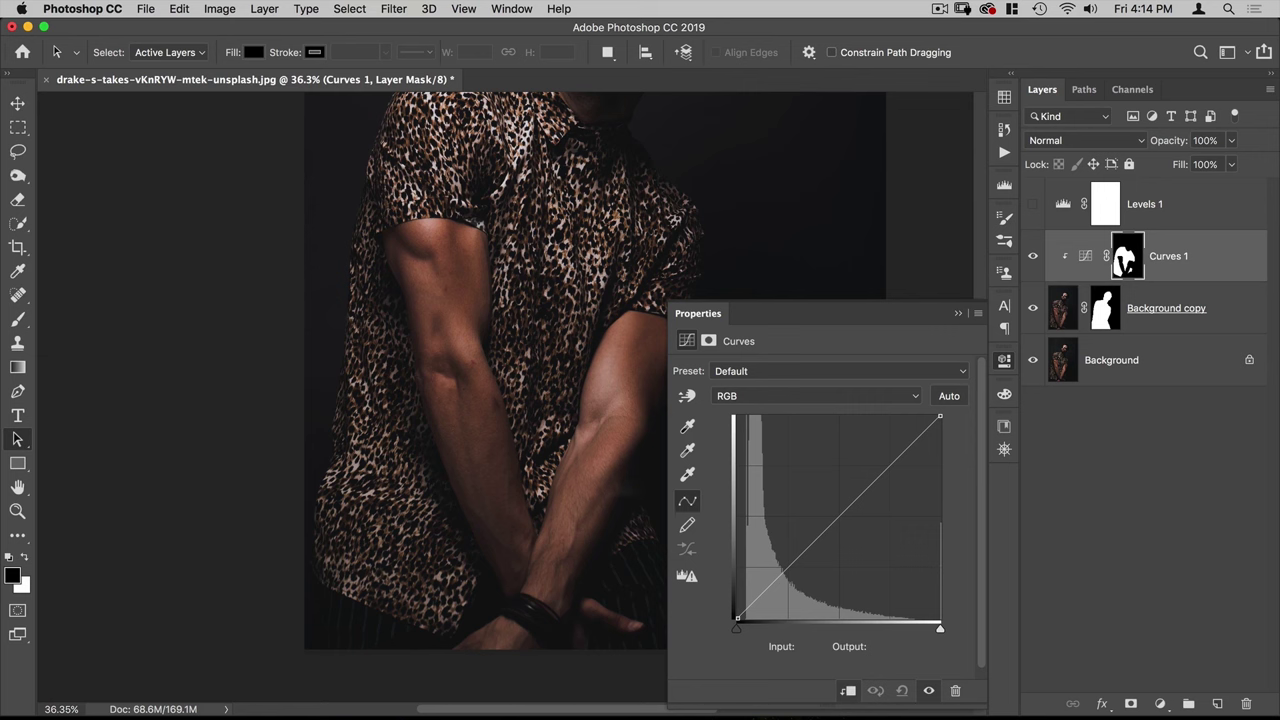
Step: Recolour the shirt teal in Curves by lowering Red, raising Green, and raising Blue with a point at input 122, output 191
left_click_drag(551, 349, 375, 434)
left_click_drag(428, 387, 417, 396)
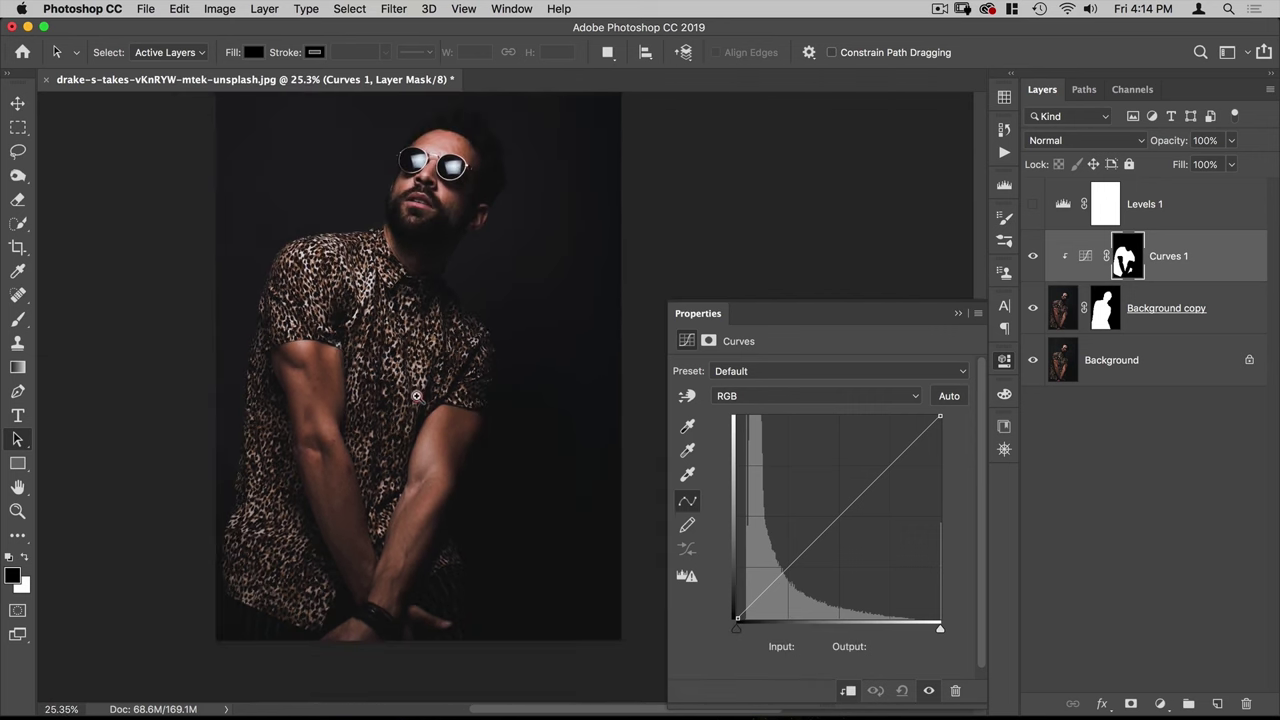
left_click(786, 397)
left_click(788, 406)
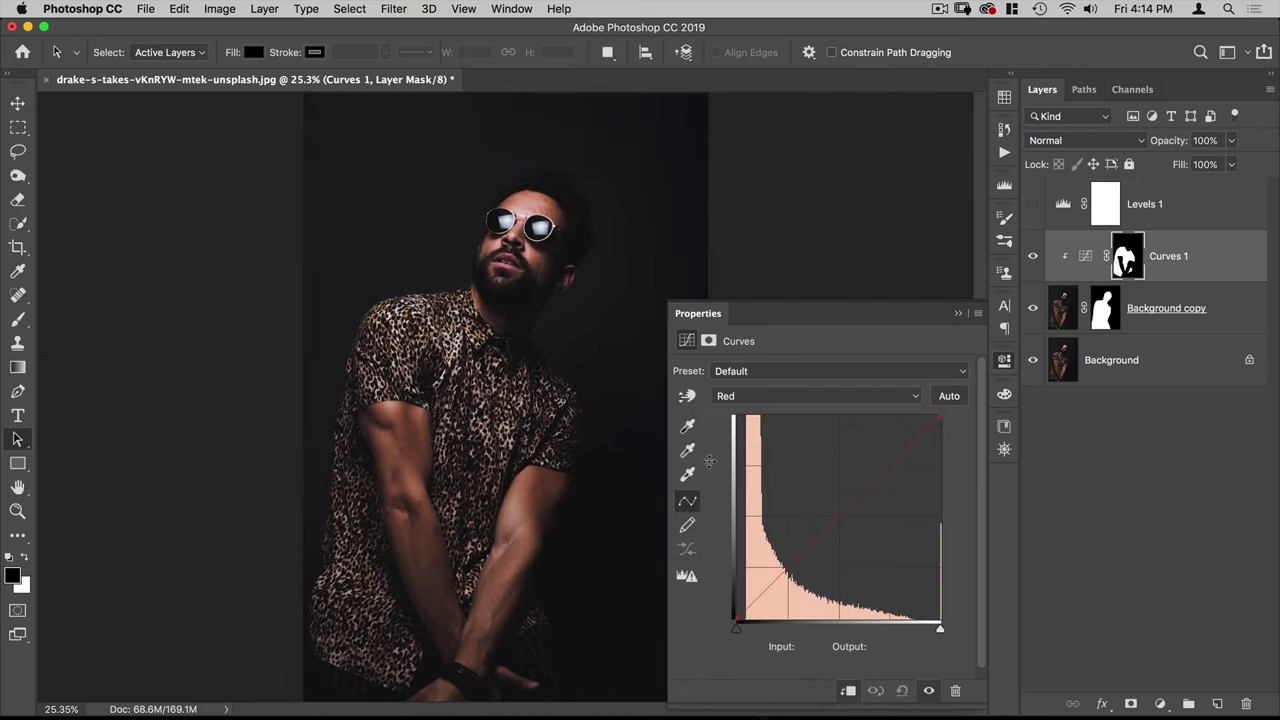
left_click_drag(836, 509, 833, 471)
left_click(800, 396)
left_click(790, 412)
left_click(766, 396)
left_click(759, 407)
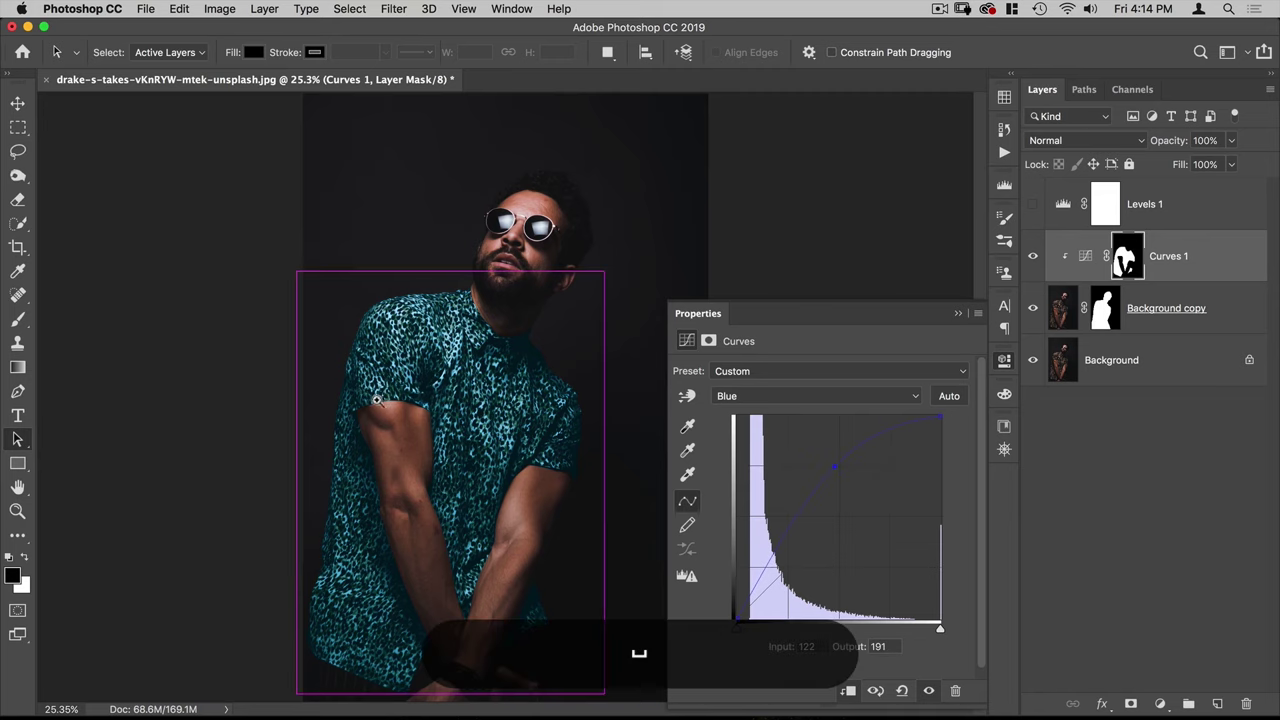
Step: Inspect the recoloured sleeve edge, and set the Curves black point input to 6 for Green and 10 for Red
left_click_drag(401, 400, 464, 375)
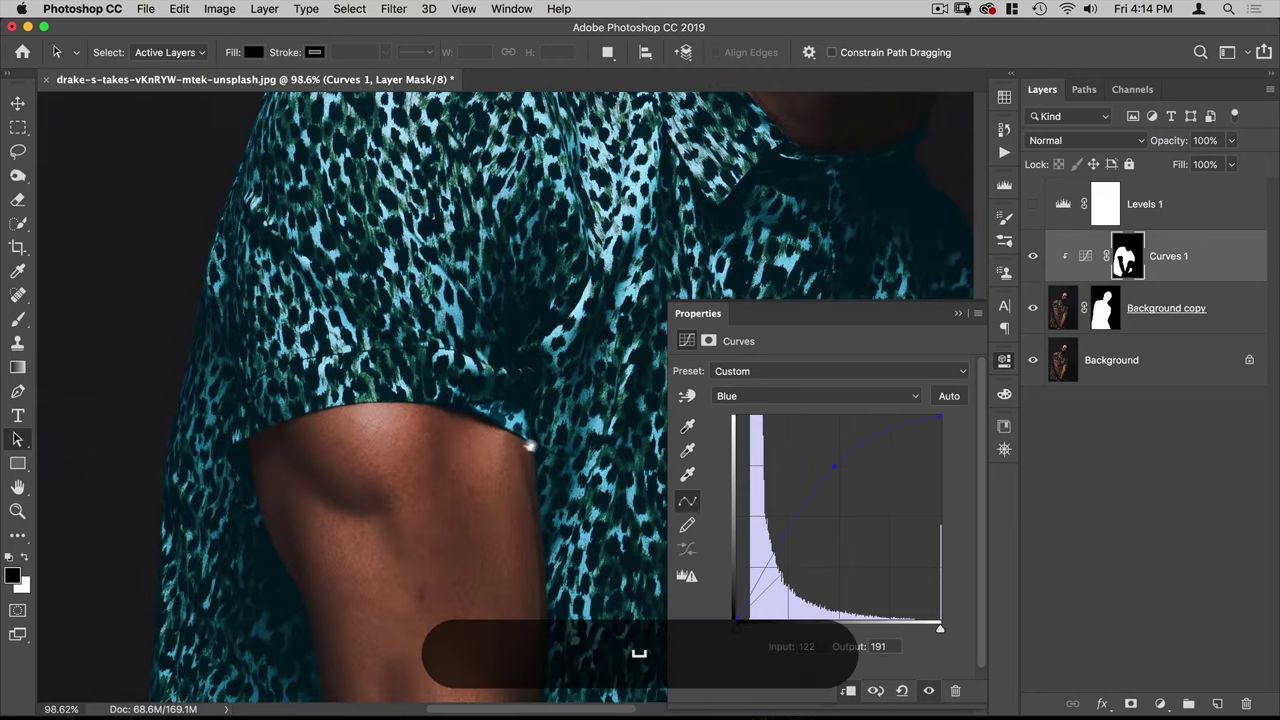
scroll(531, 449, "down", 4)
scroll(540, 536, "down", 2)
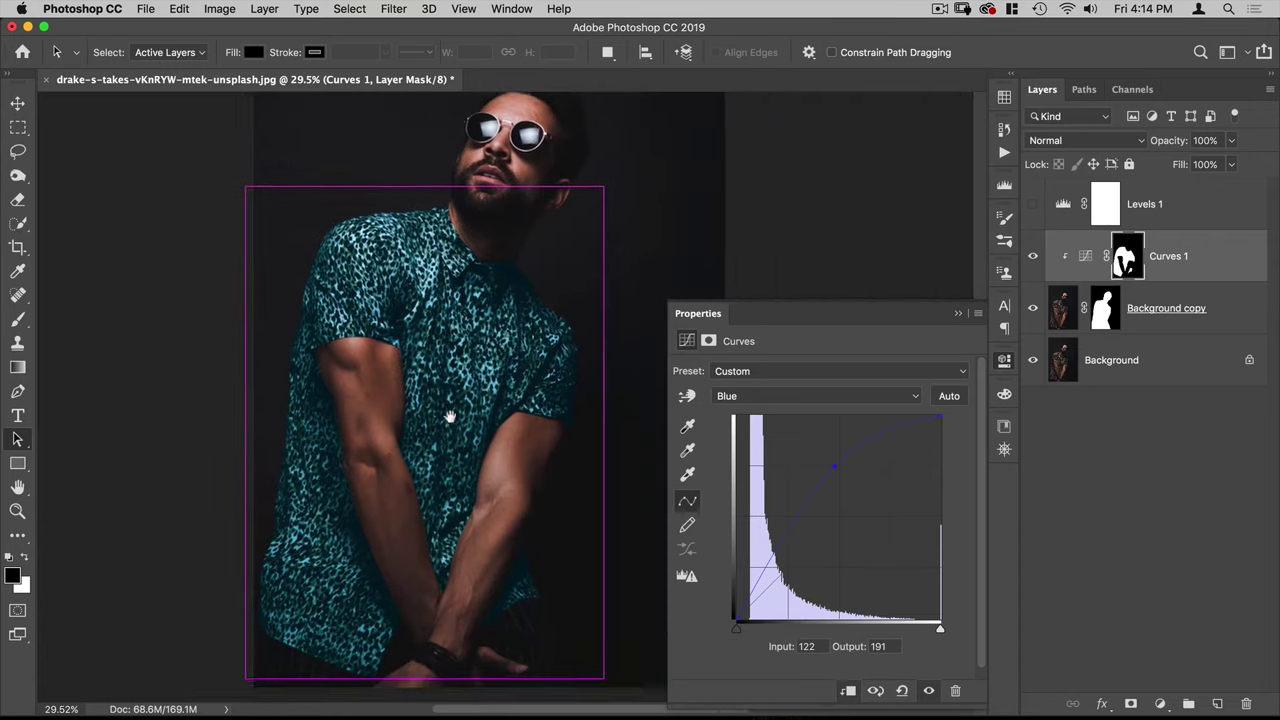
left_click(757, 400)
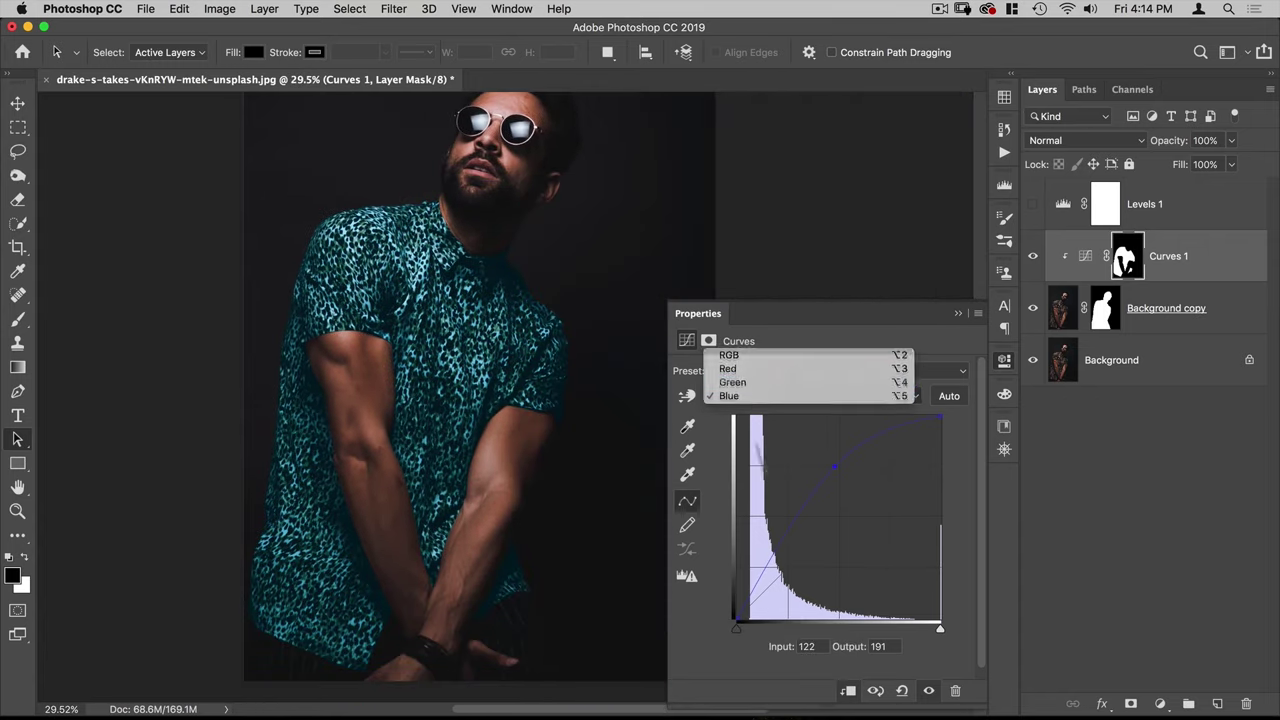
left_click(760, 381)
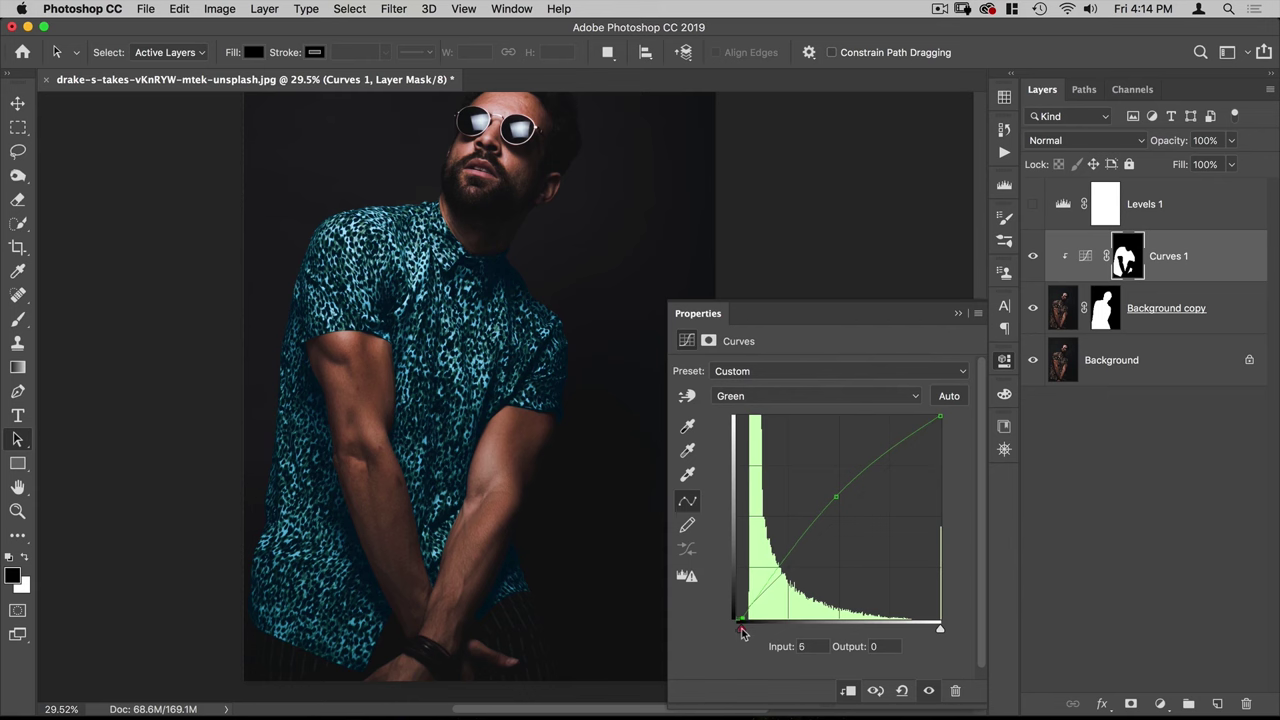
left_click(760, 396)
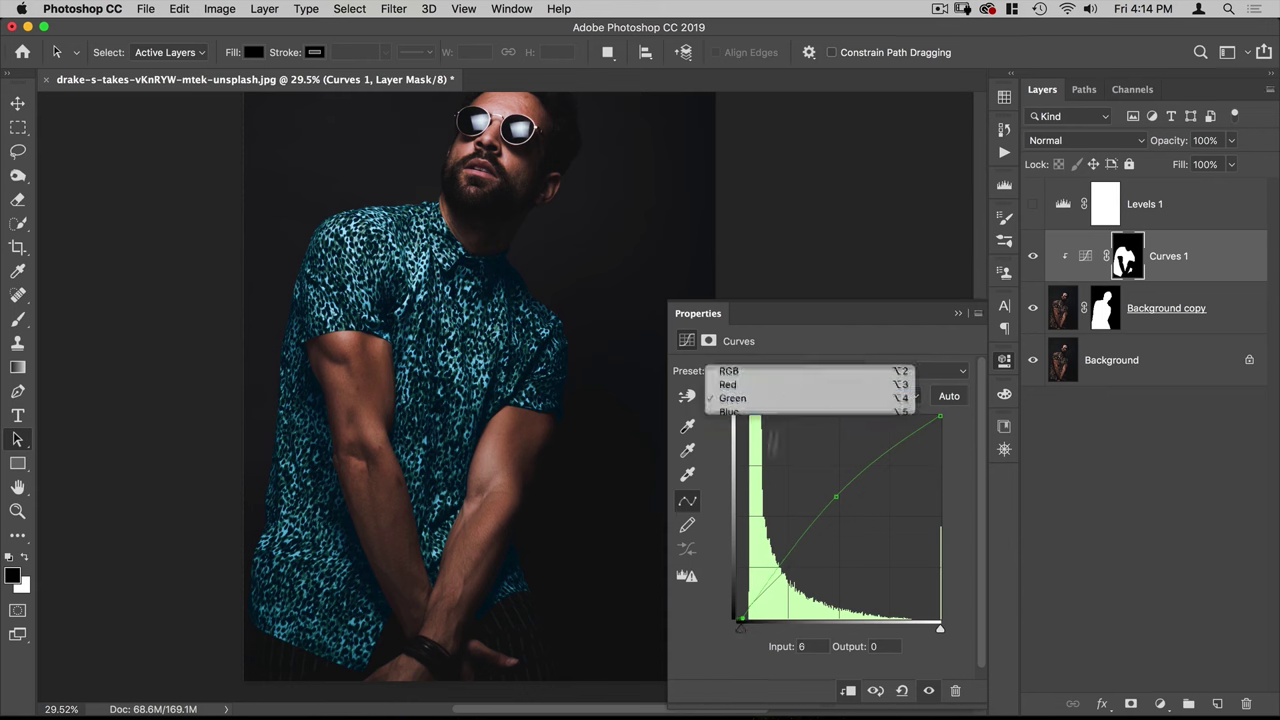
left_click(760, 381)
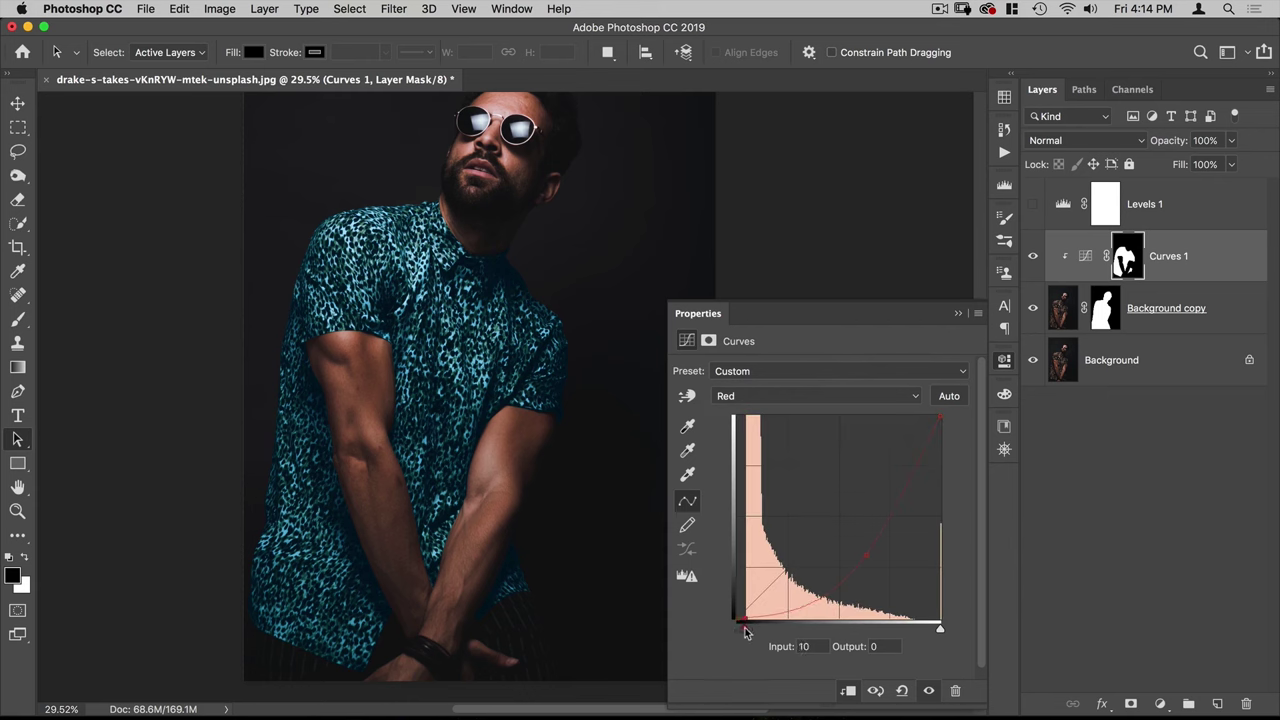
Step: Set the Blue curve's black point input to 10 and close the Curves properties
left_click(777, 399)
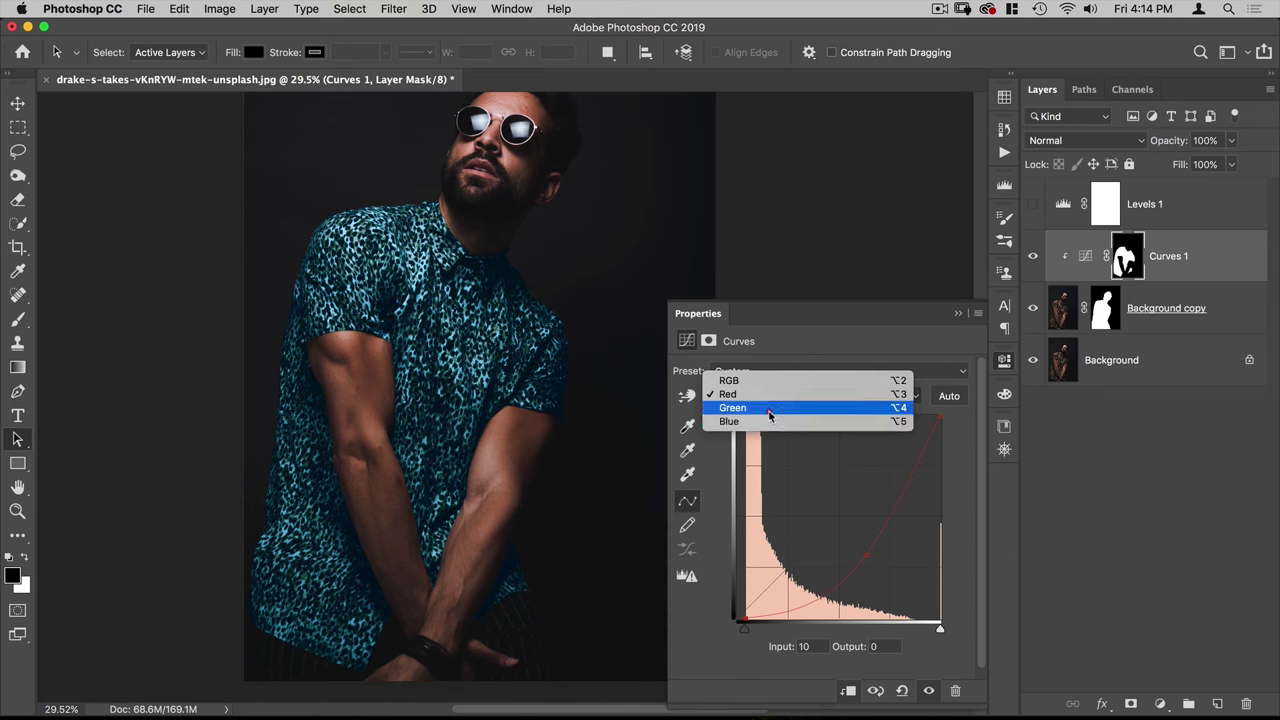
left_click(768, 421)
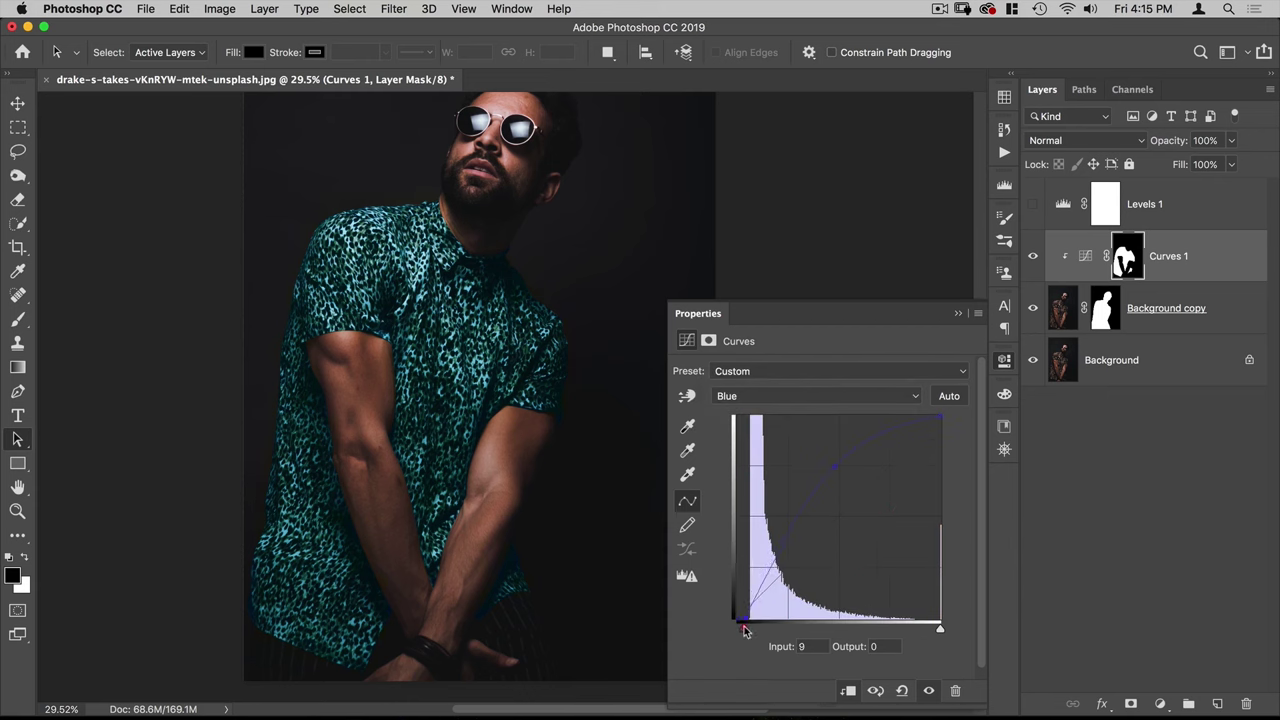
key("space")
left_click_drag(531, 374, 512, 402)
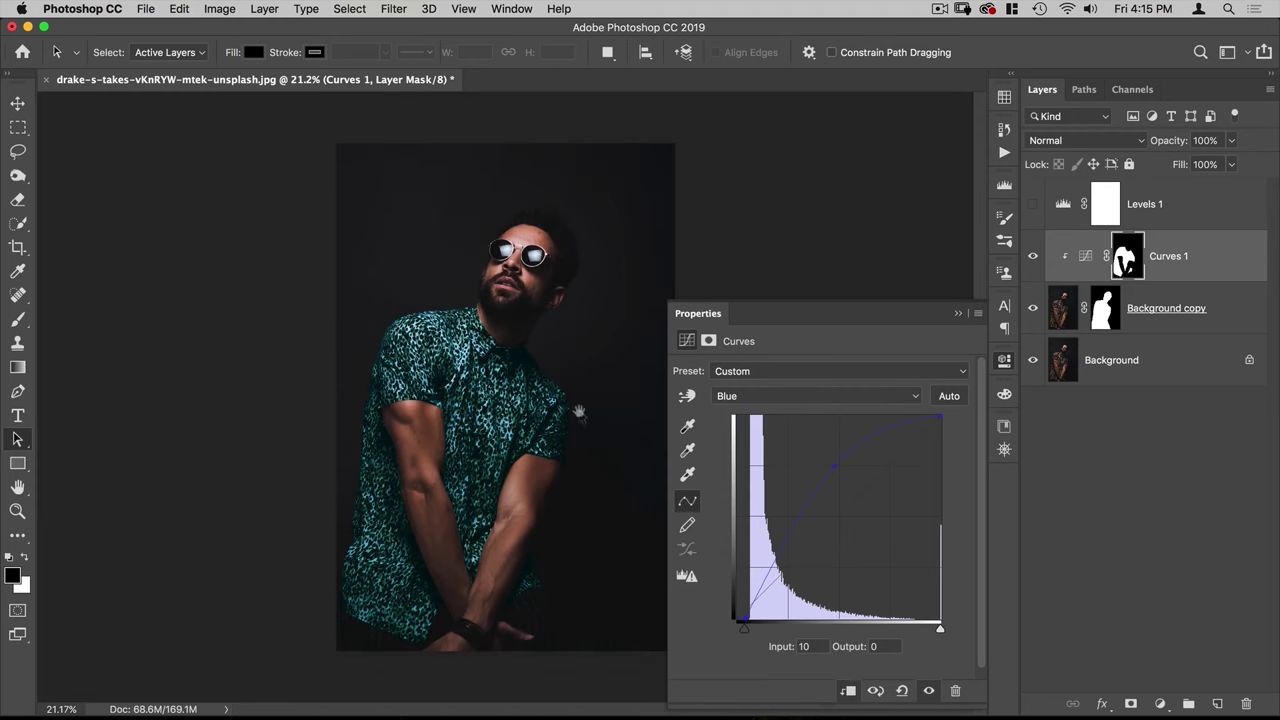
left_click(1006, 362)
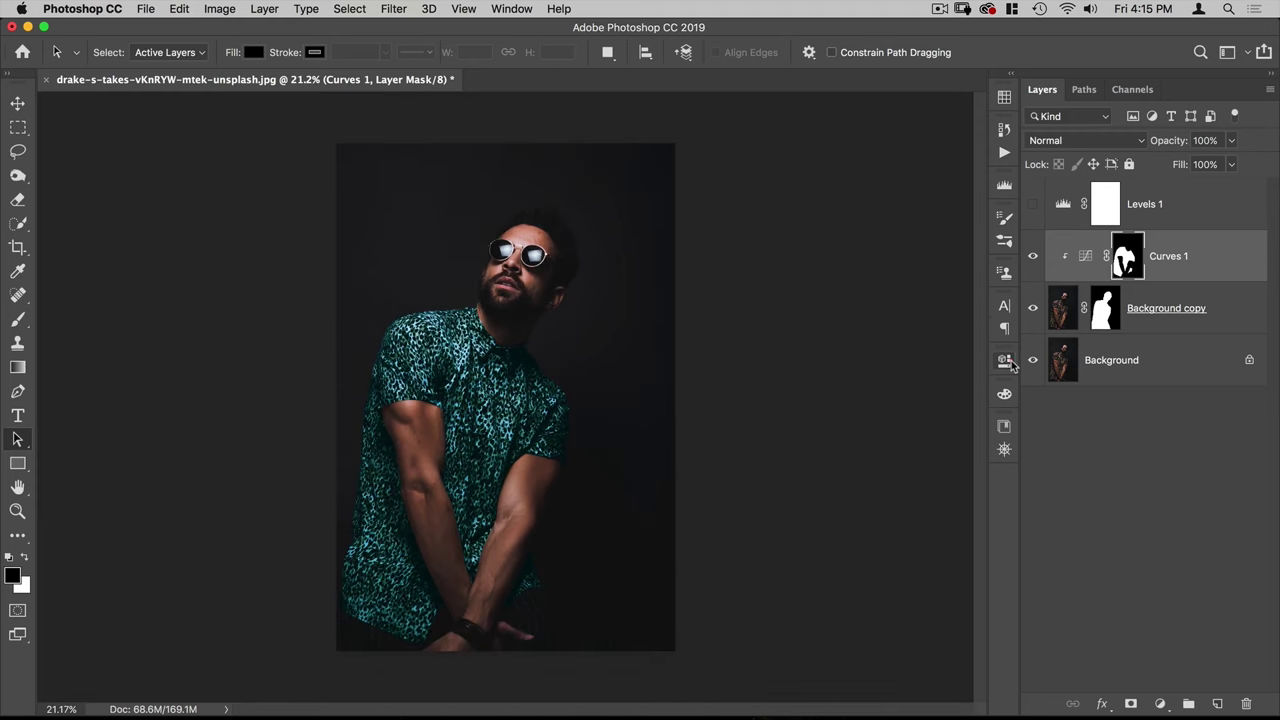
Step: Convert the Curves 1 and Background copy layers together into one smart object
left_click(1168, 310, "shift")
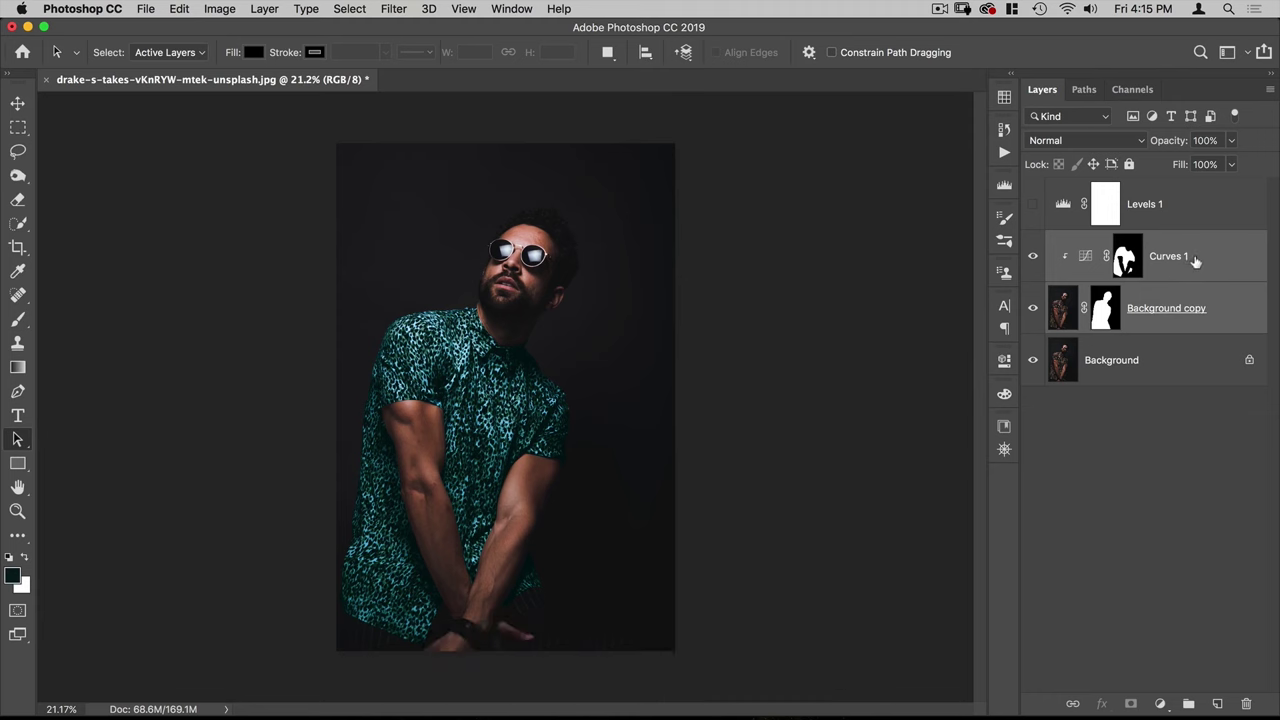
right_click(1195, 260)
left_click(1062, 236)
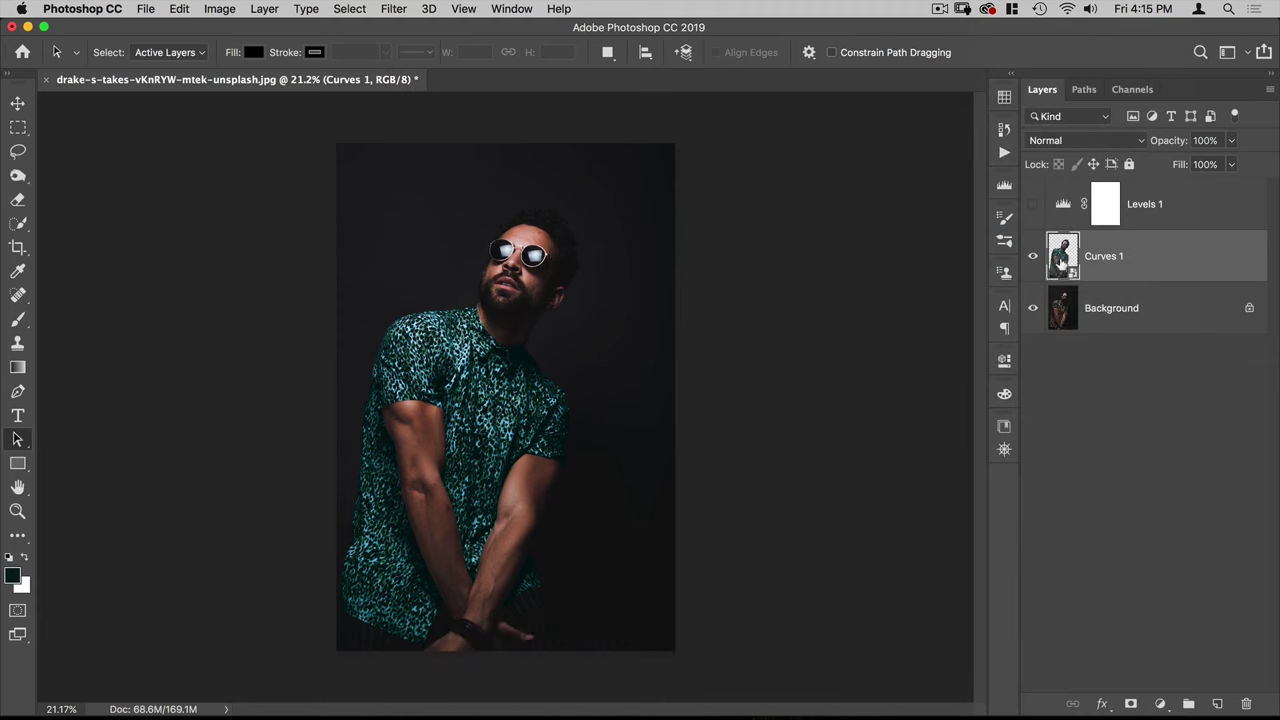
Step: Compare the image with the Curves 1 smart object hidden and shown, and duplicate the smart object
left_click(1033, 258)
left_click(1033, 258)
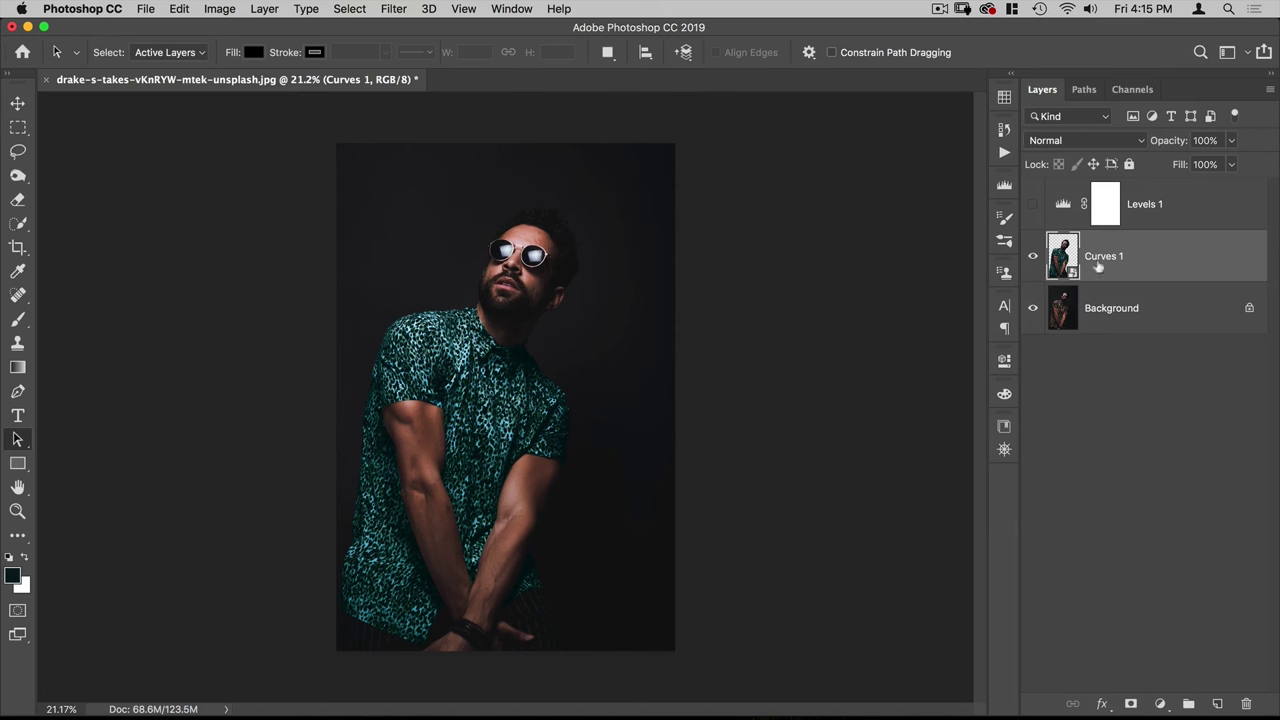
left_click_drag(1138, 258, 1217, 704)
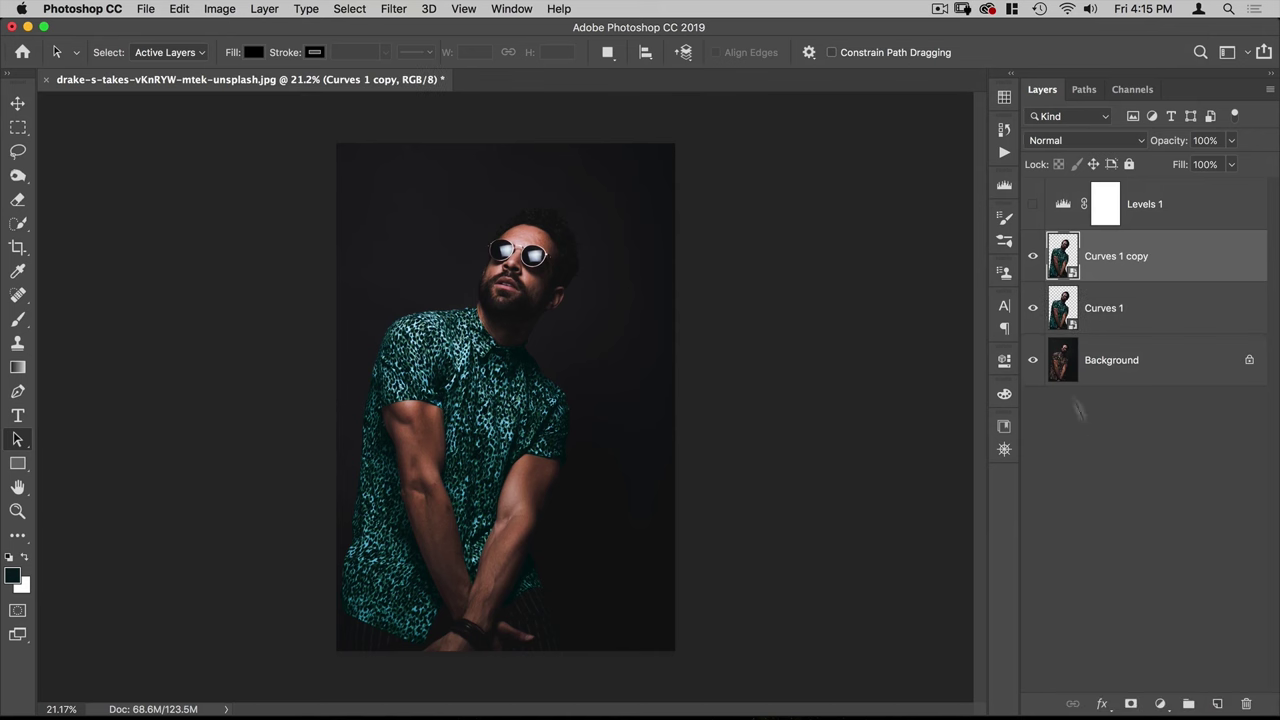
Step: Rasterize the Curves 1 copy layer and rename it unstretched
right_click(1131, 257)
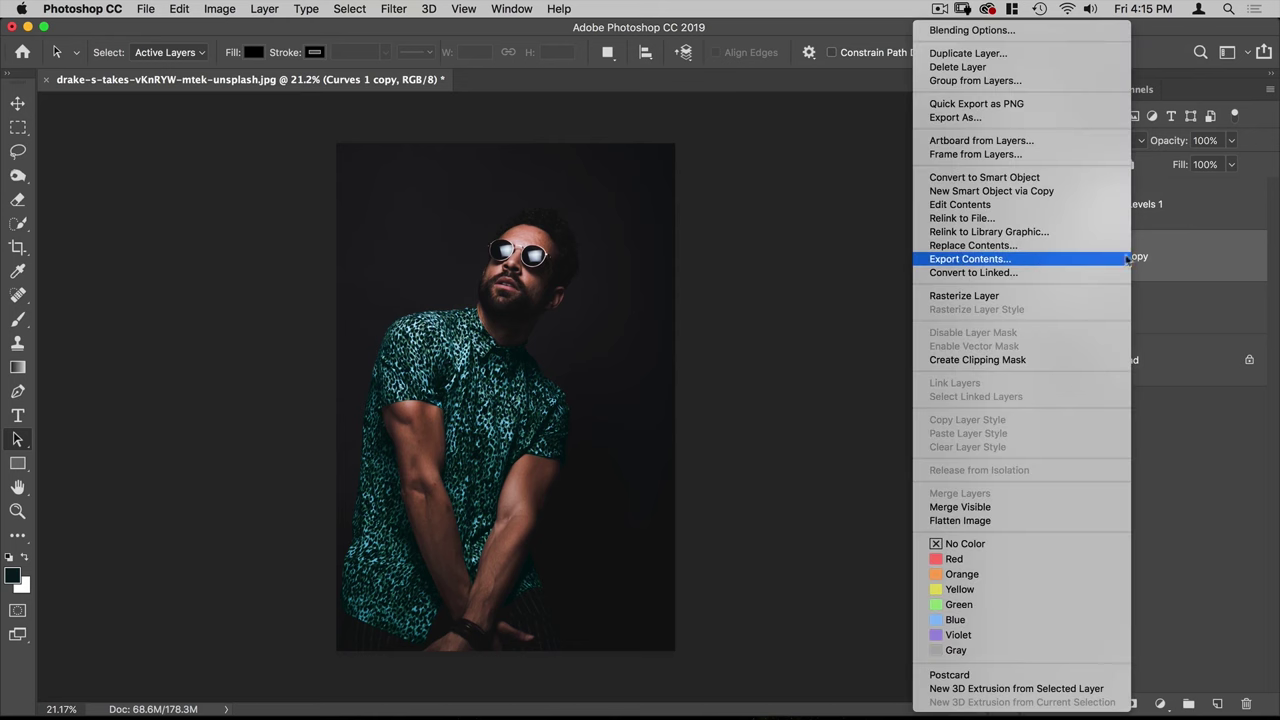
left_click(1012, 295)
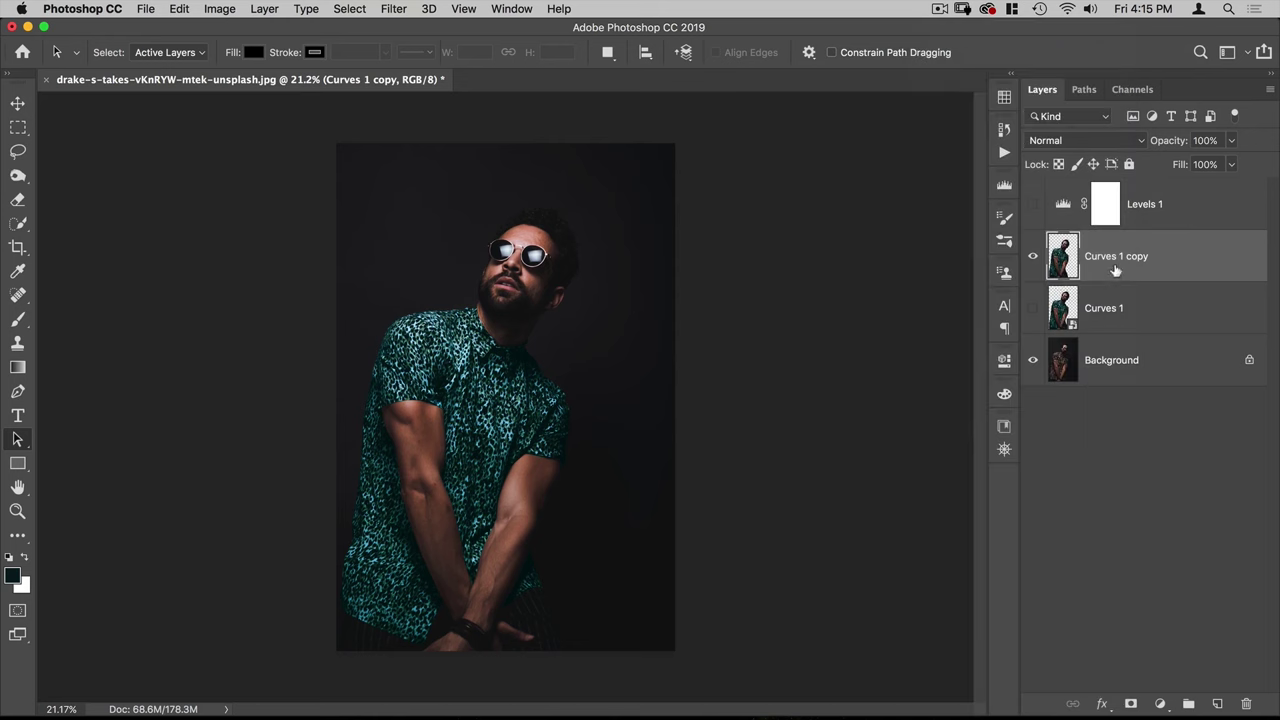
left_click_drag(1166, 257, 1134, 280)
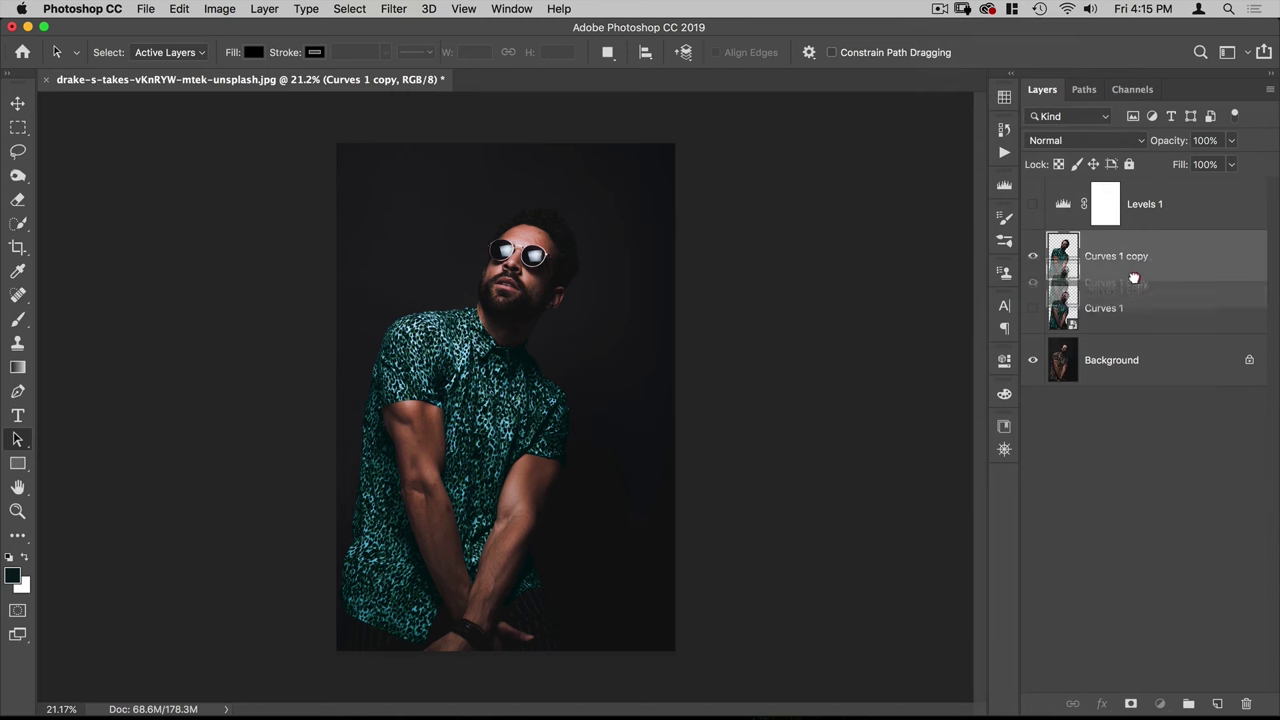
double_click(1105, 256)
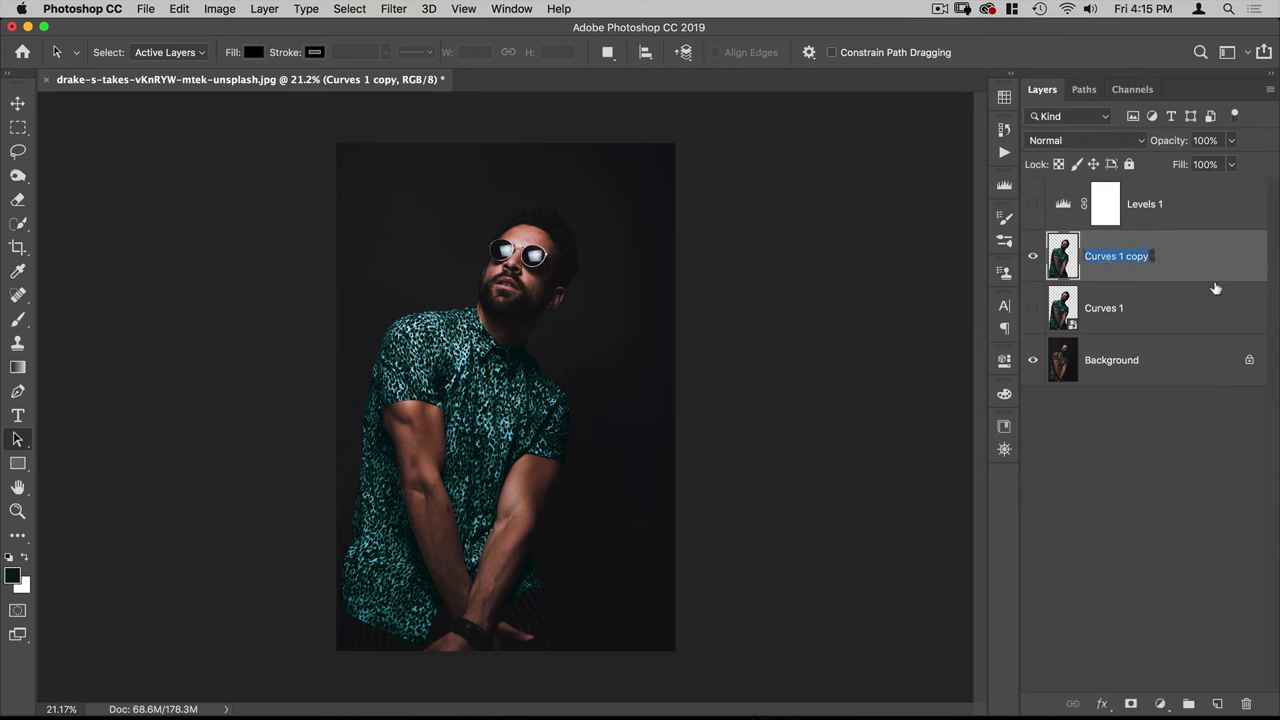
type("unstretched")
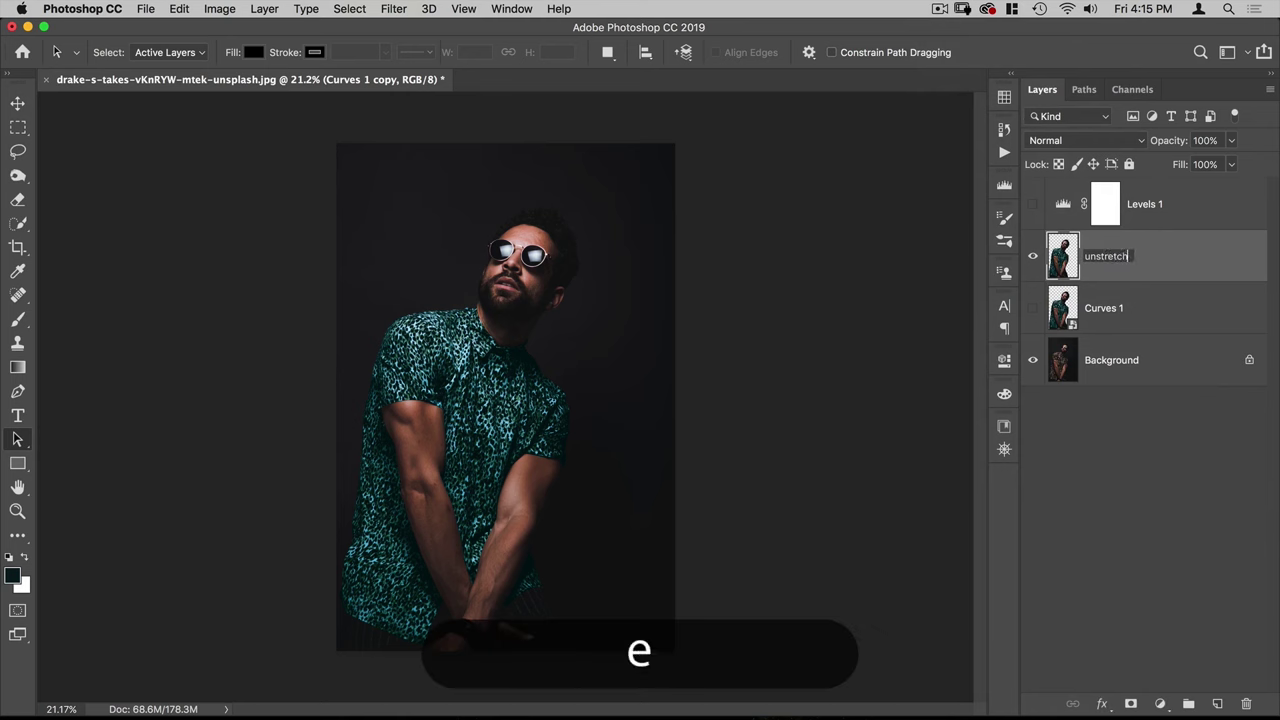
key("Return")
Step: Duplicate the unstretched layer and rename the duplicate stretched
left_click_drag(1162, 256, 1217, 704)
double_click(1124, 258)
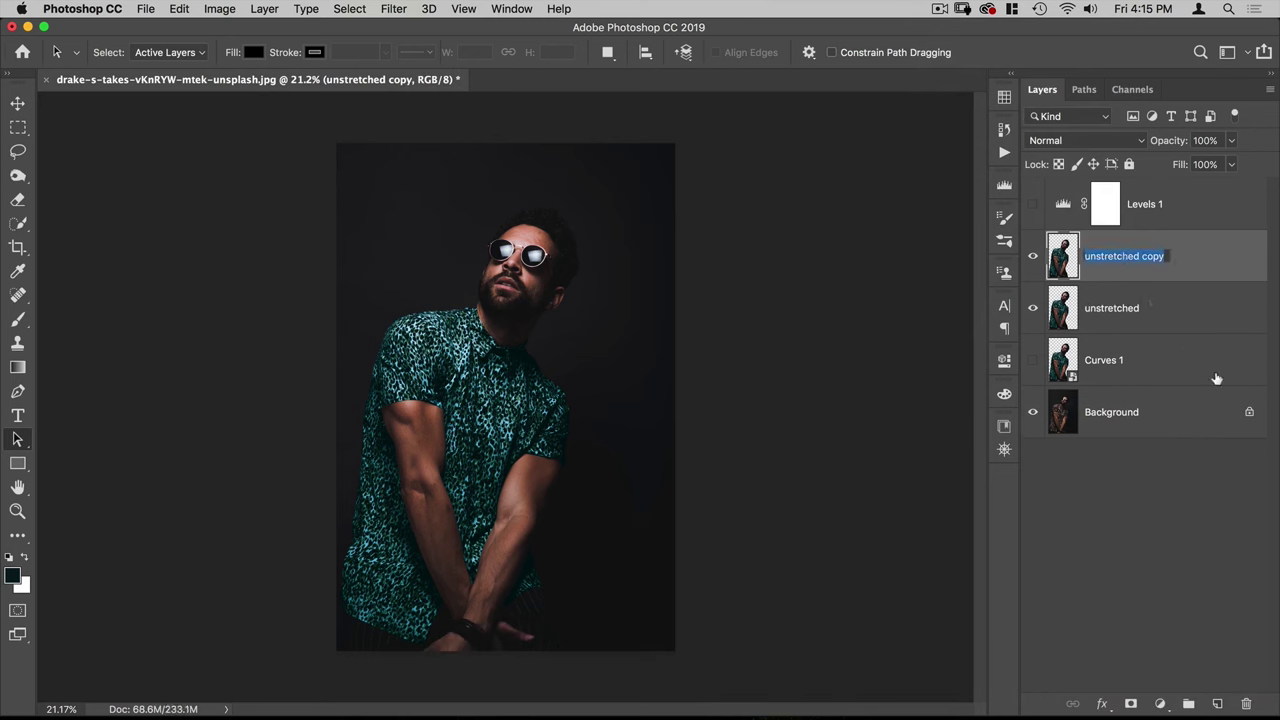
type("str")
key("BackSpace")
type("tret")
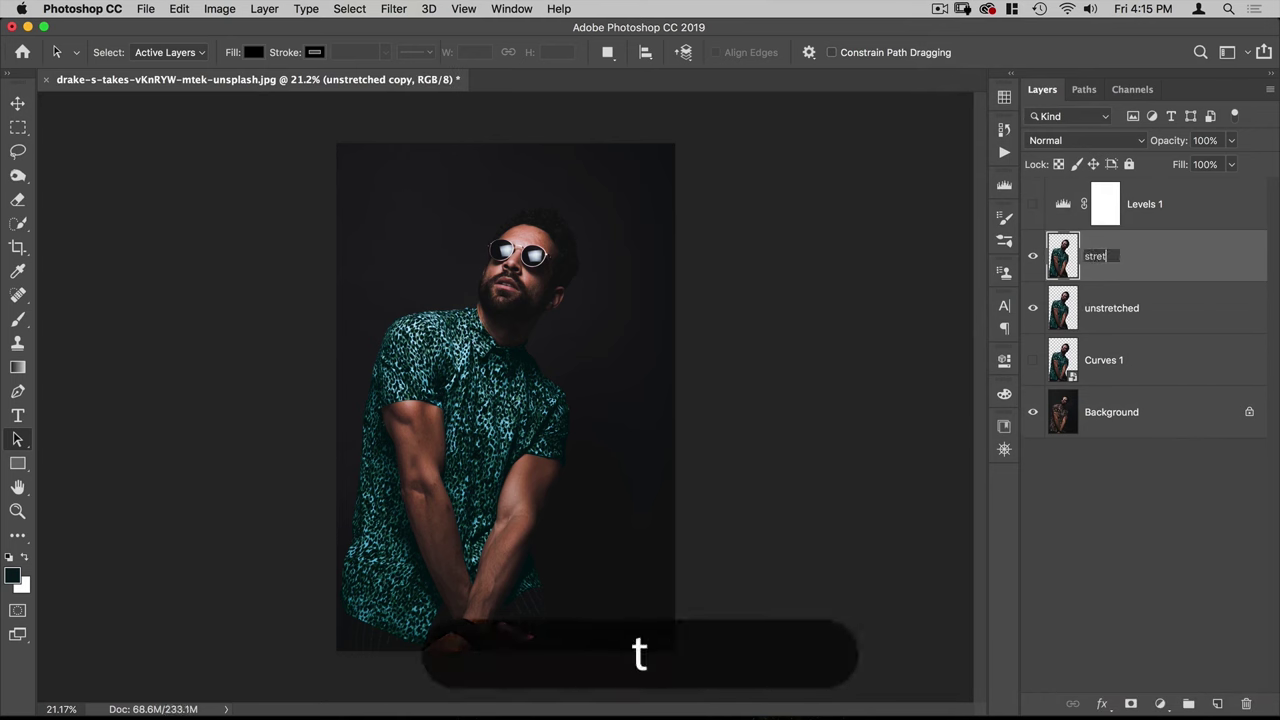
type("ched")
key("Return")
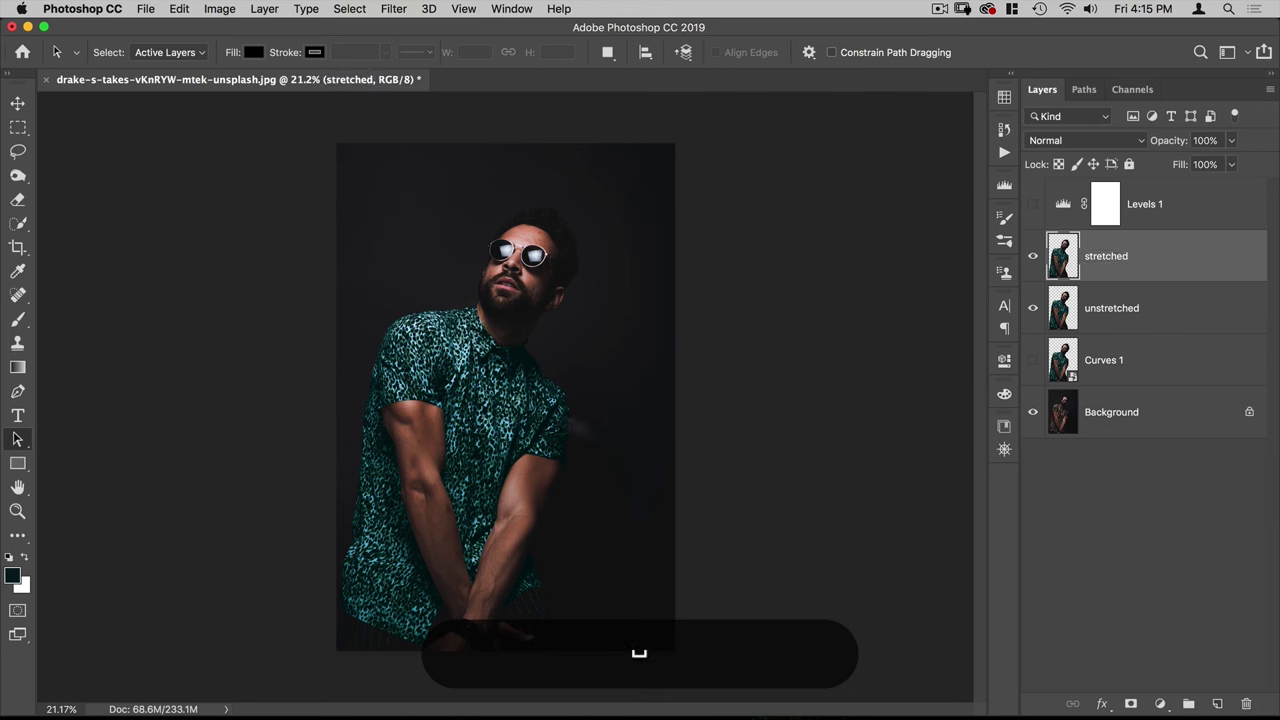
Step: Crop with the 5:7 ratio in landscape orientation, extending the canvas on both sides of the man with most empty space in front of him
left_click_drag(538, 376, 502, 412)
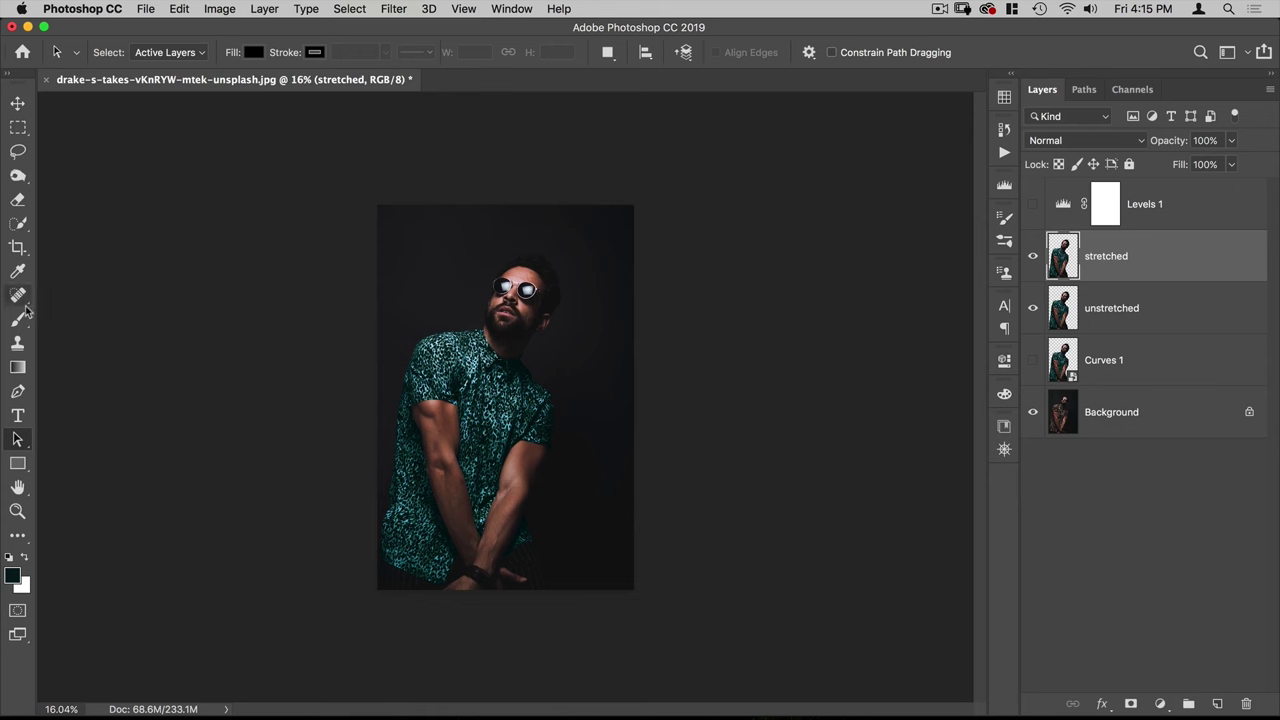
left_click(17, 247)
left_click(136, 52)
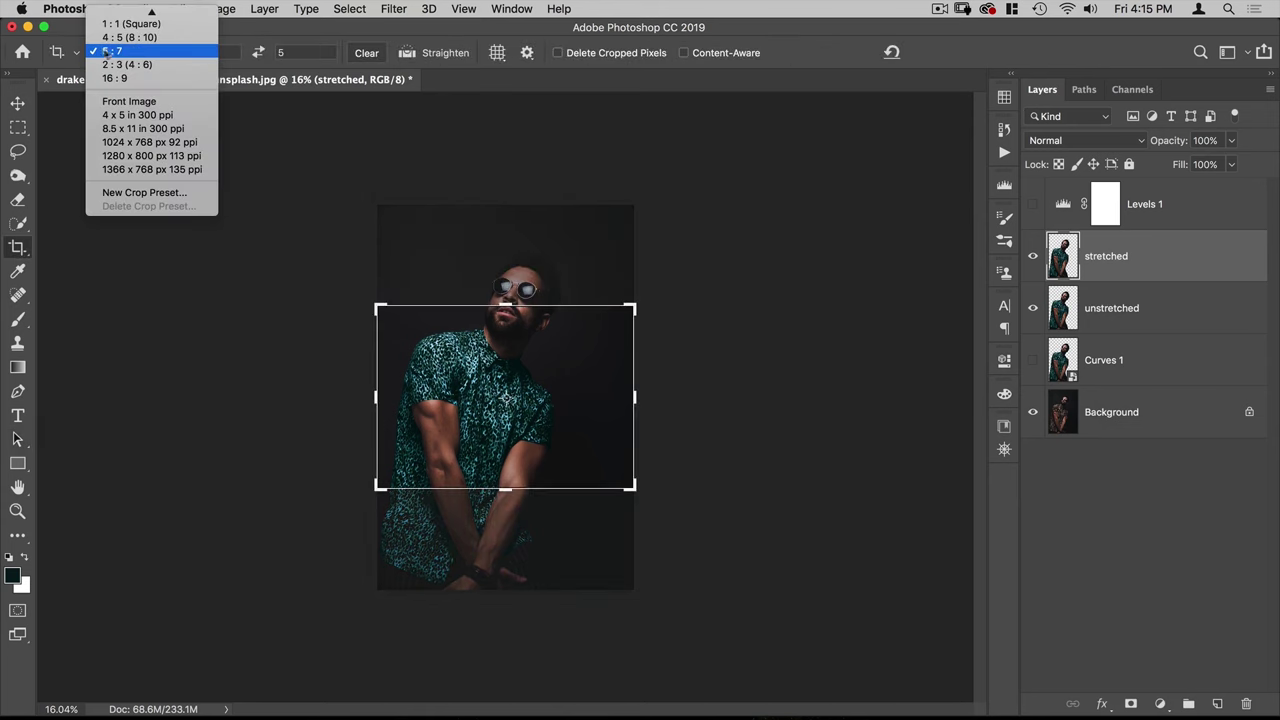
left_click(108, 51)
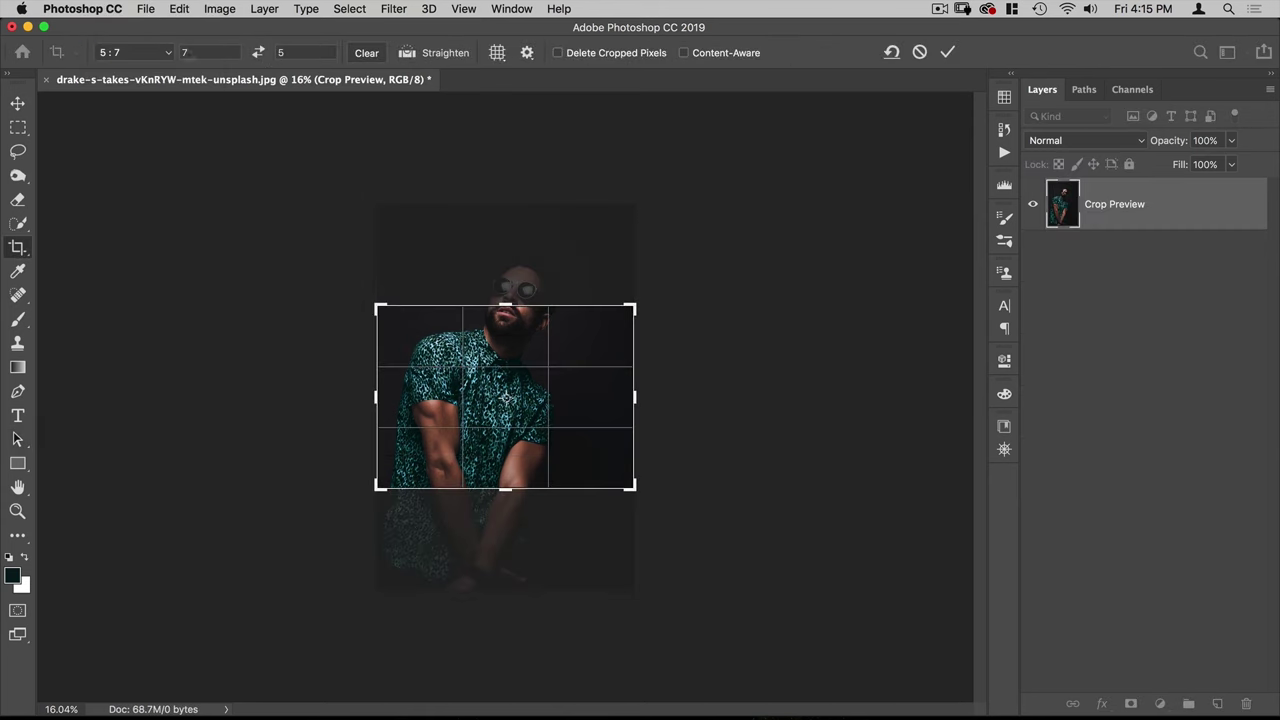
left_click(258, 53)
left_click_drag(631, 307, 743, 246)
left_click_drag(585, 410, 593, 350)
left_click_drag(738, 233, 763, 212)
left_click_drag(556, 341, 543, 343)
left_click_drag(760, 214, 759, 216)
left_click_drag(594, 337, 591, 343)
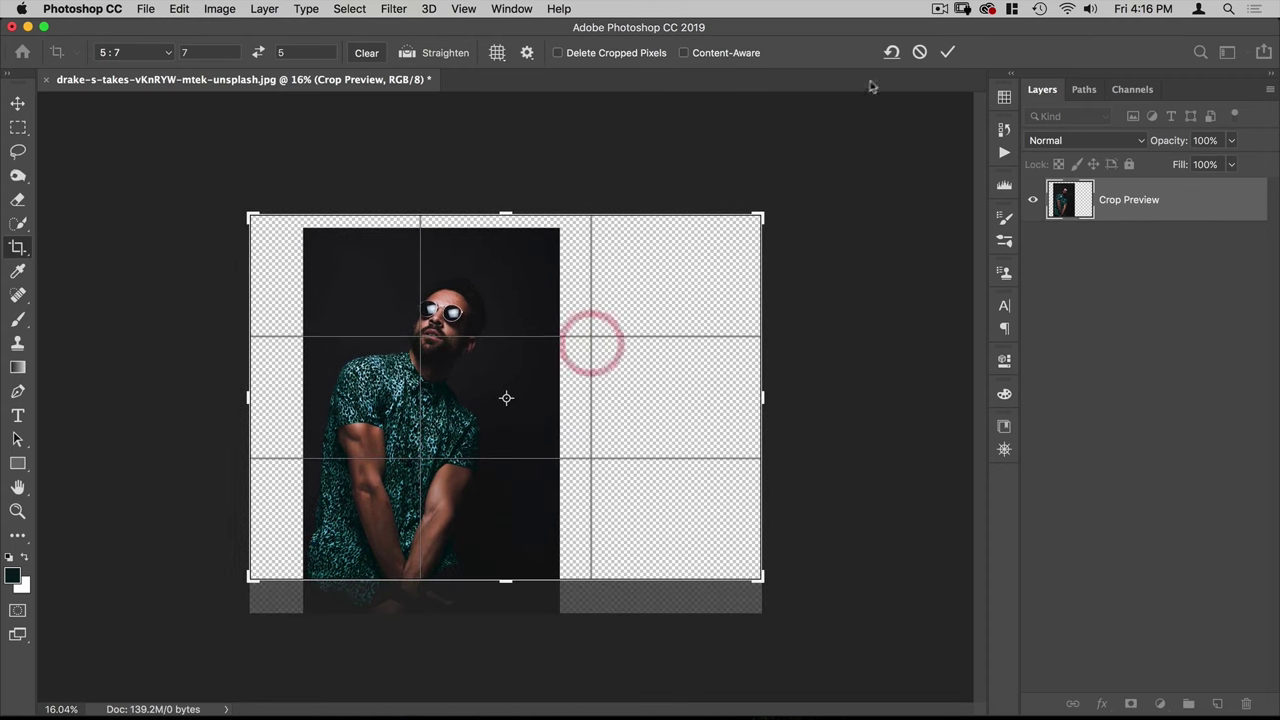
left_click(947, 52)
key("Escape")
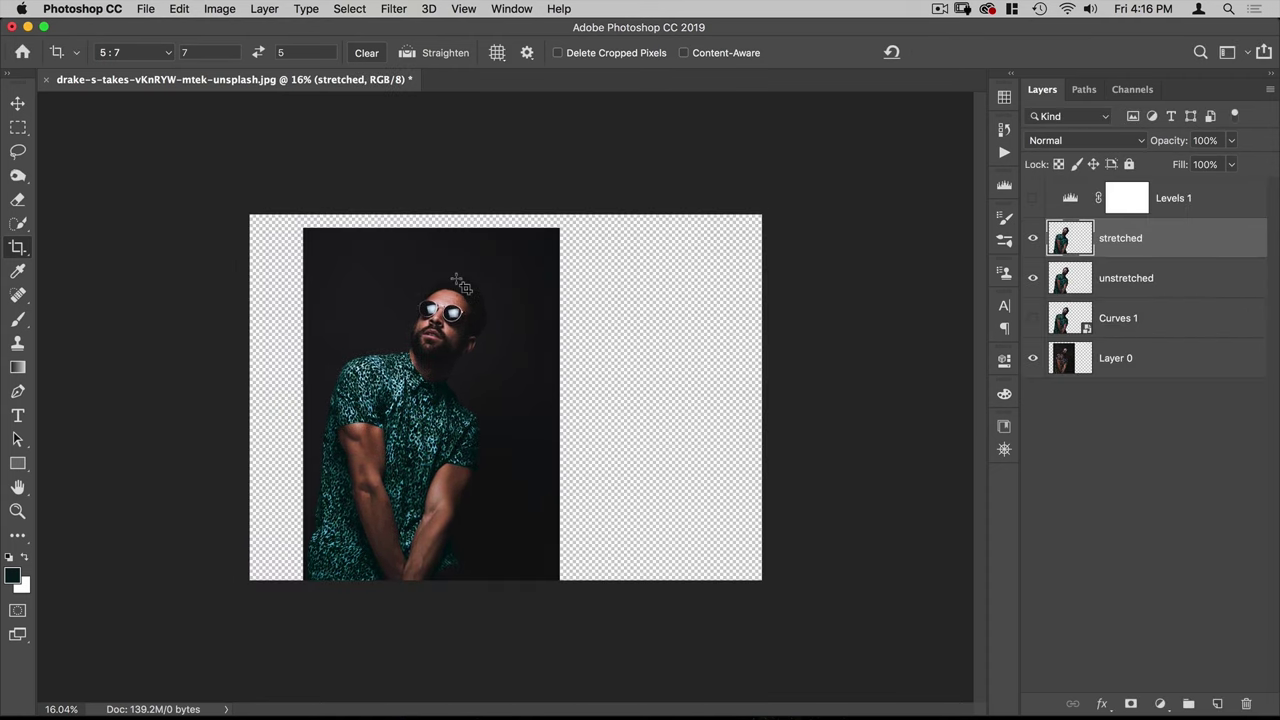
Step: Select Layer 0 with the Move tool, and set the foreground colour to white and the background colour to black
left_click(1118, 359)
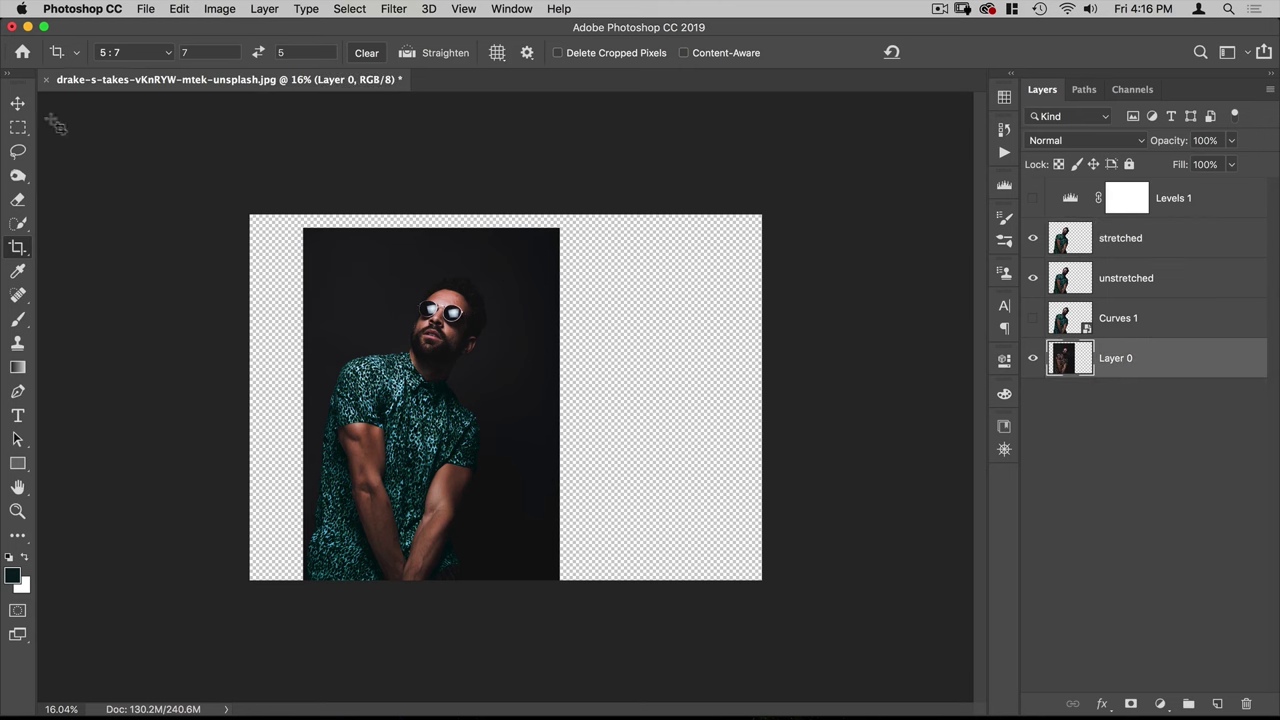
left_click(18, 103)
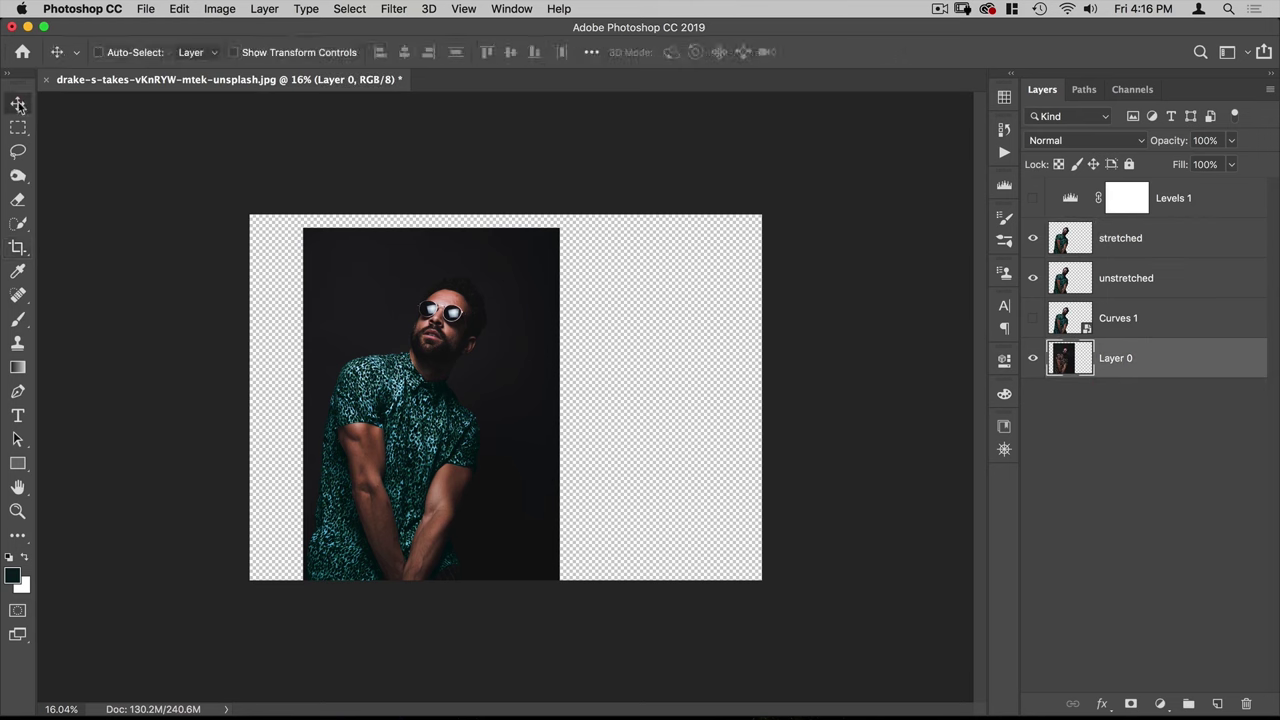
key("d")
left_click(24, 557)
left_click(1157, 705)
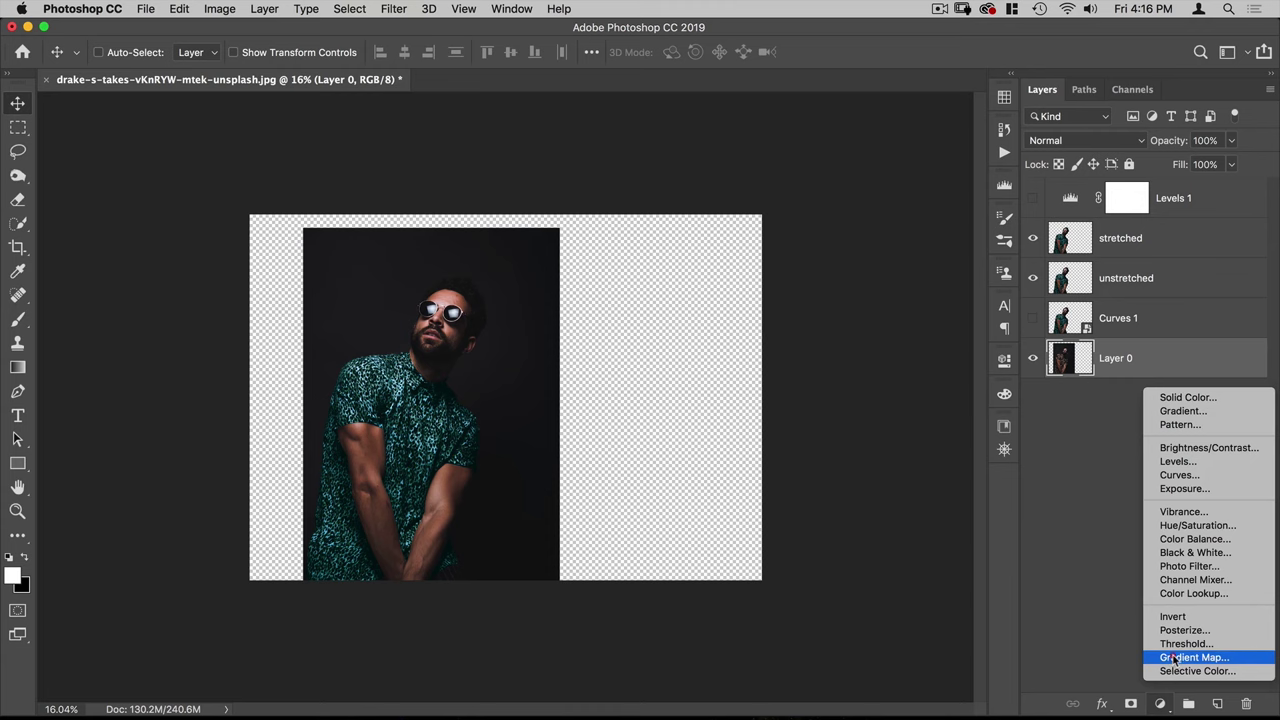
left_click(1174, 660)
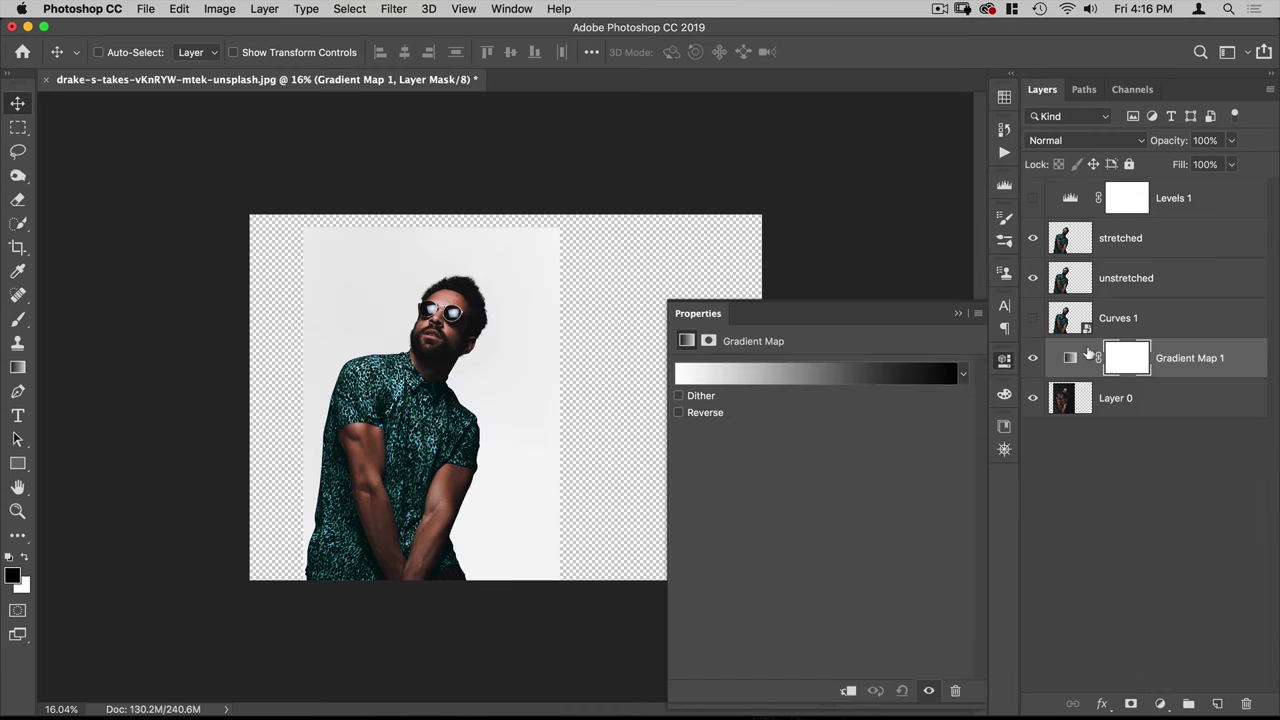
left_click_drag(1088, 355, 1246, 704)
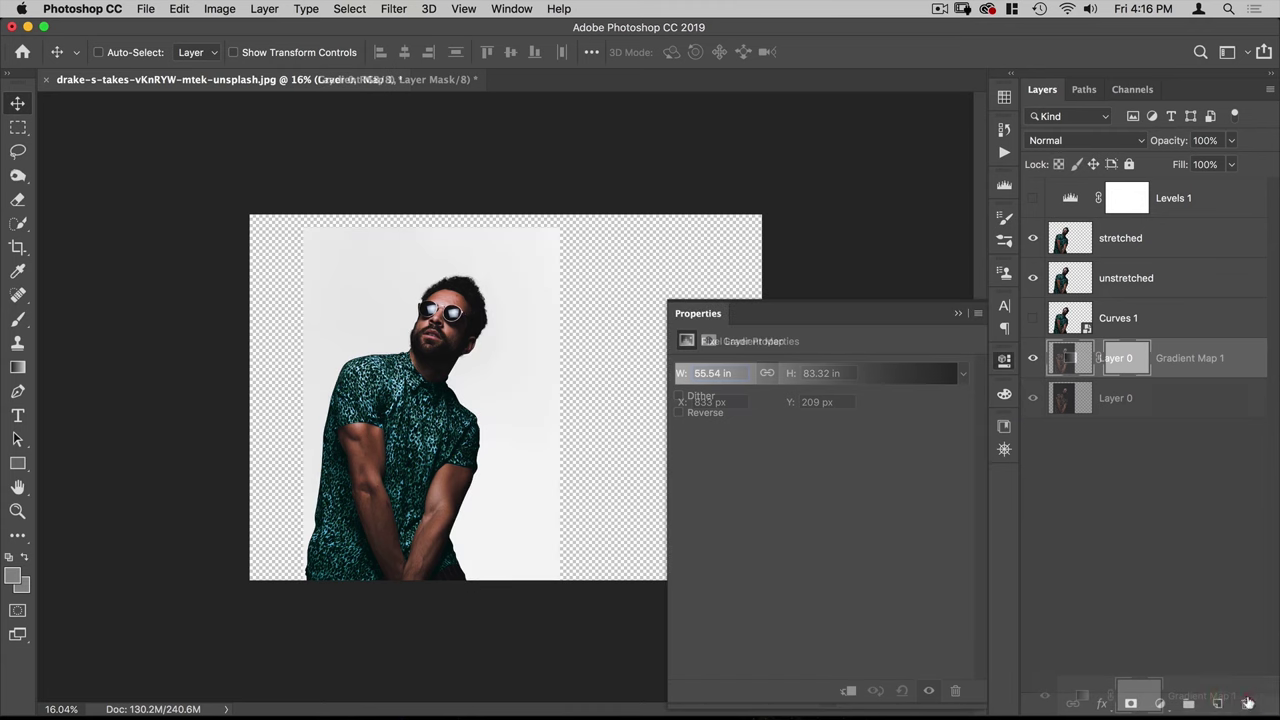
Step: Add a radial white-to-black Gradient Fill above Layer 0, scaled to 250%, with its centre moved behind the man's head
left_click(1162, 705)
left_click(1205, 410)
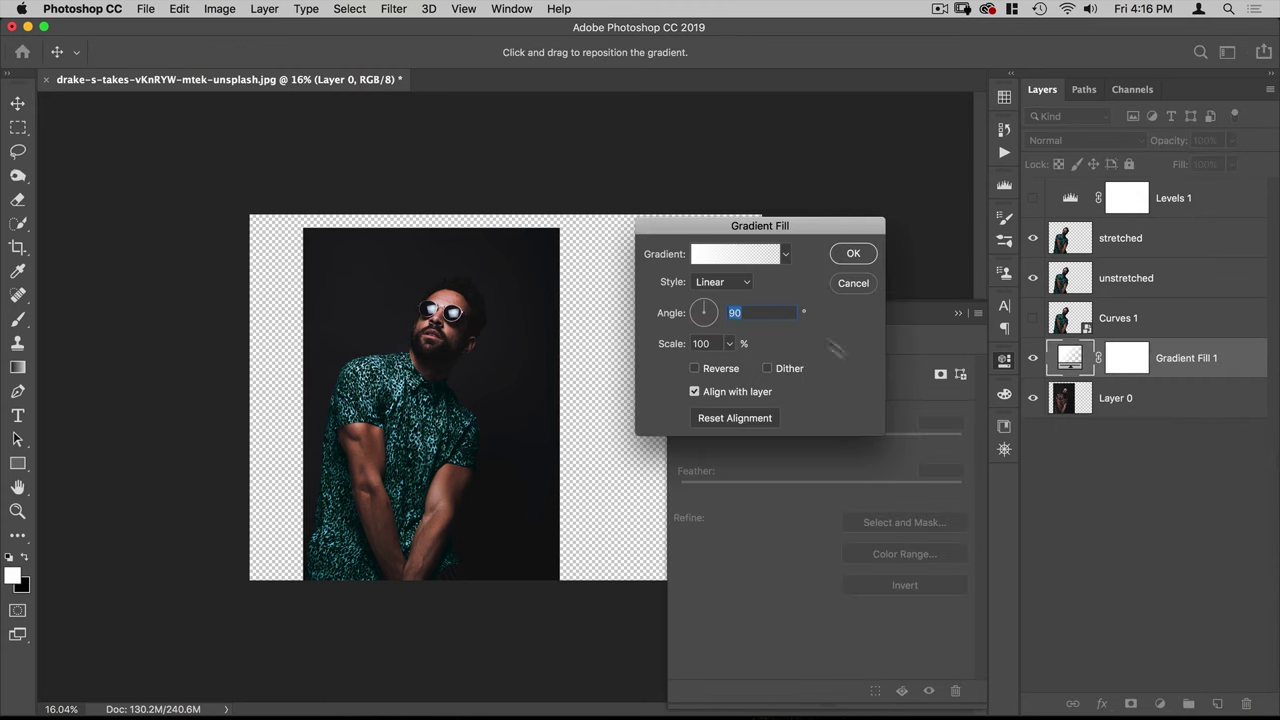
left_click(720, 283)
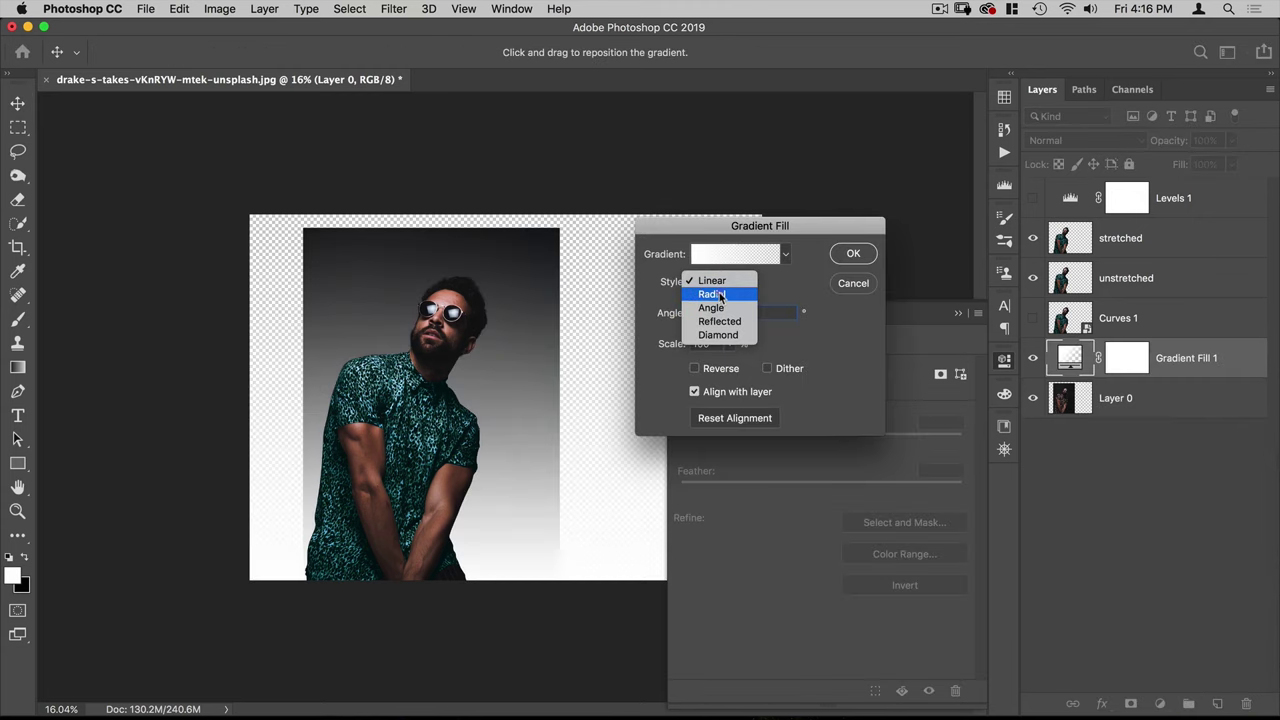
left_click(720, 295)
left_click(786, 254)
left_click(706, 288)
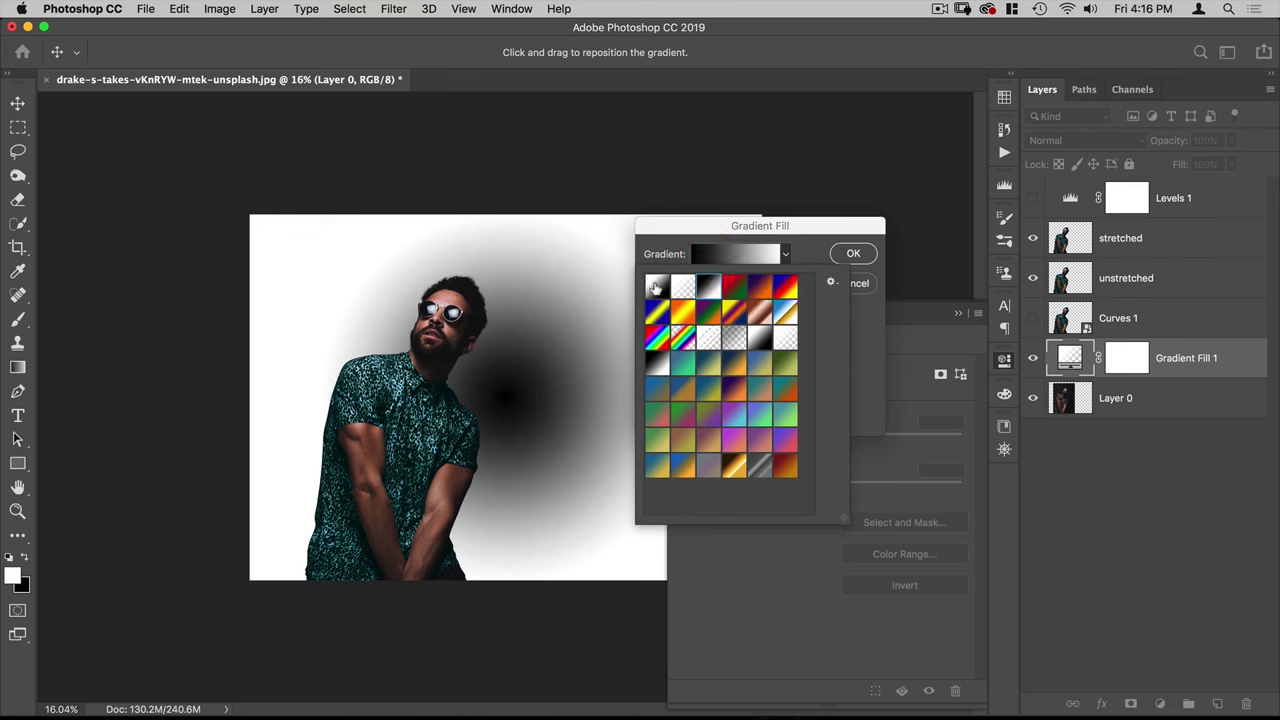
left_click(656, 287)
left_click_drag(758, 225, 786, 216)
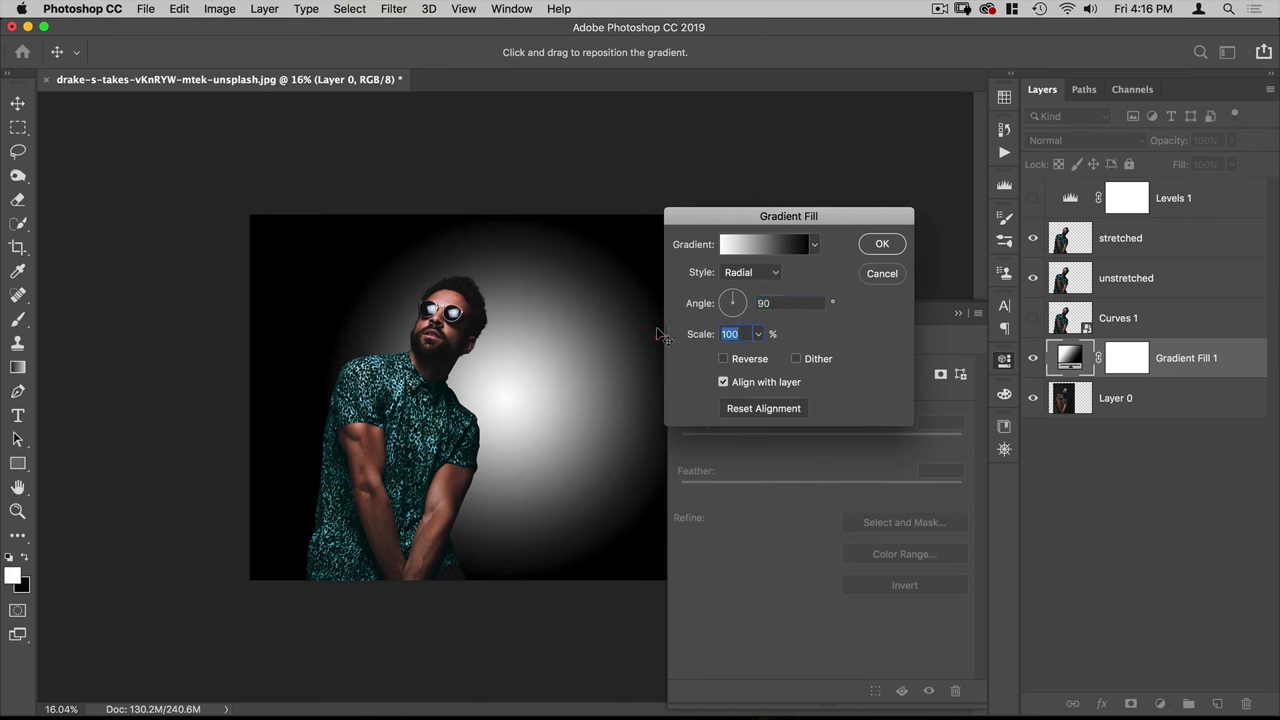
type("250")
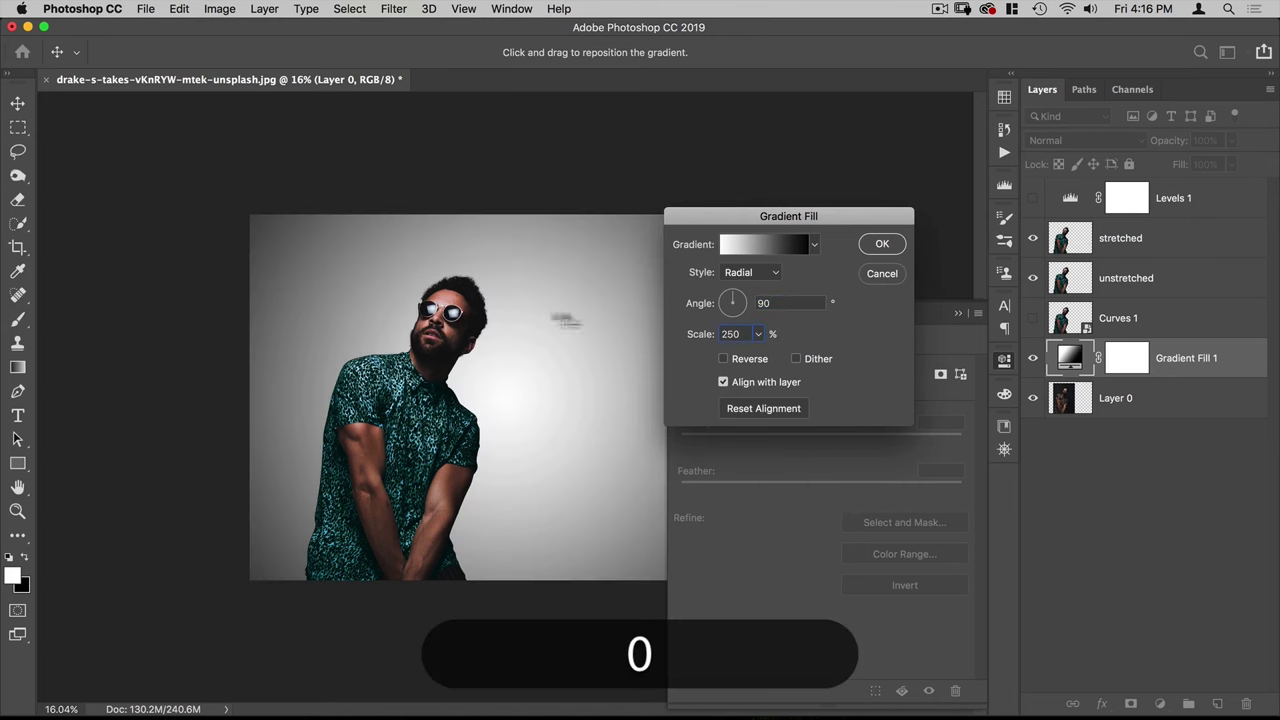
left_click_drag(500, 394, 449, 336)
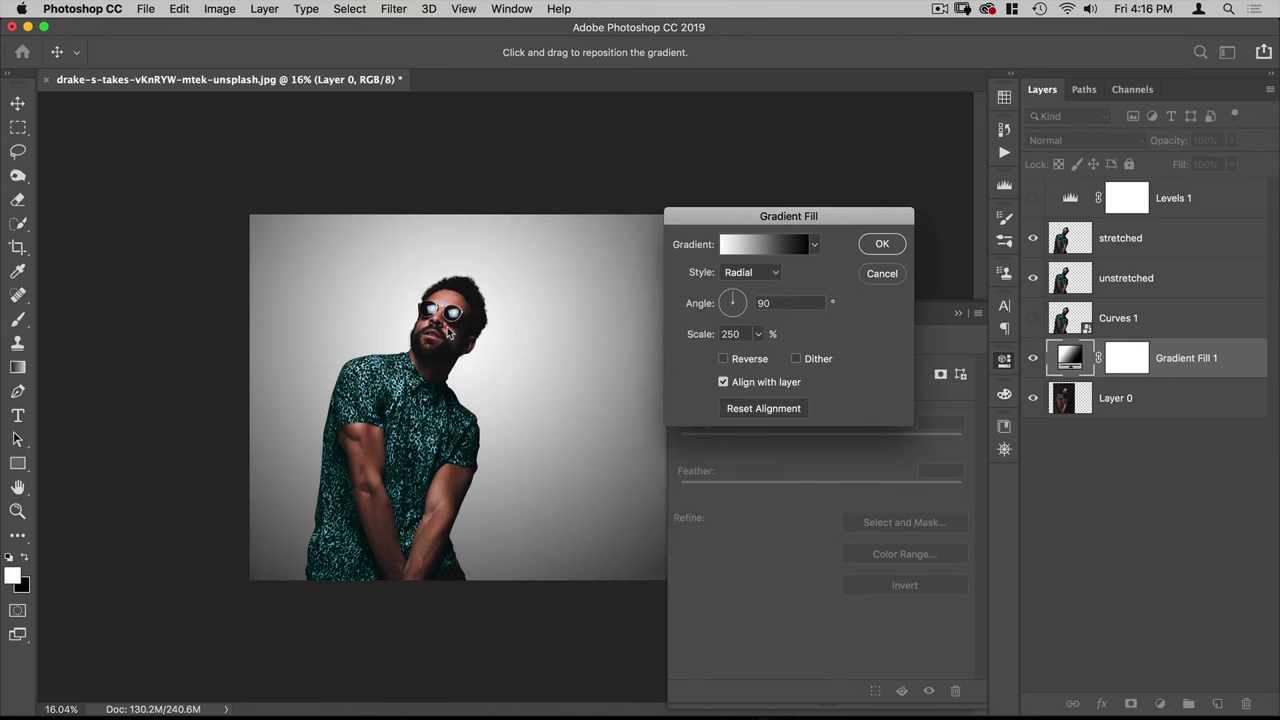
Step: Darken the gradient's white stop to grey with 50% brightness, apply the Gradient Fill and close its properties
left_click(783, 251)
left_click(793, 402)
left_click(862, 473)
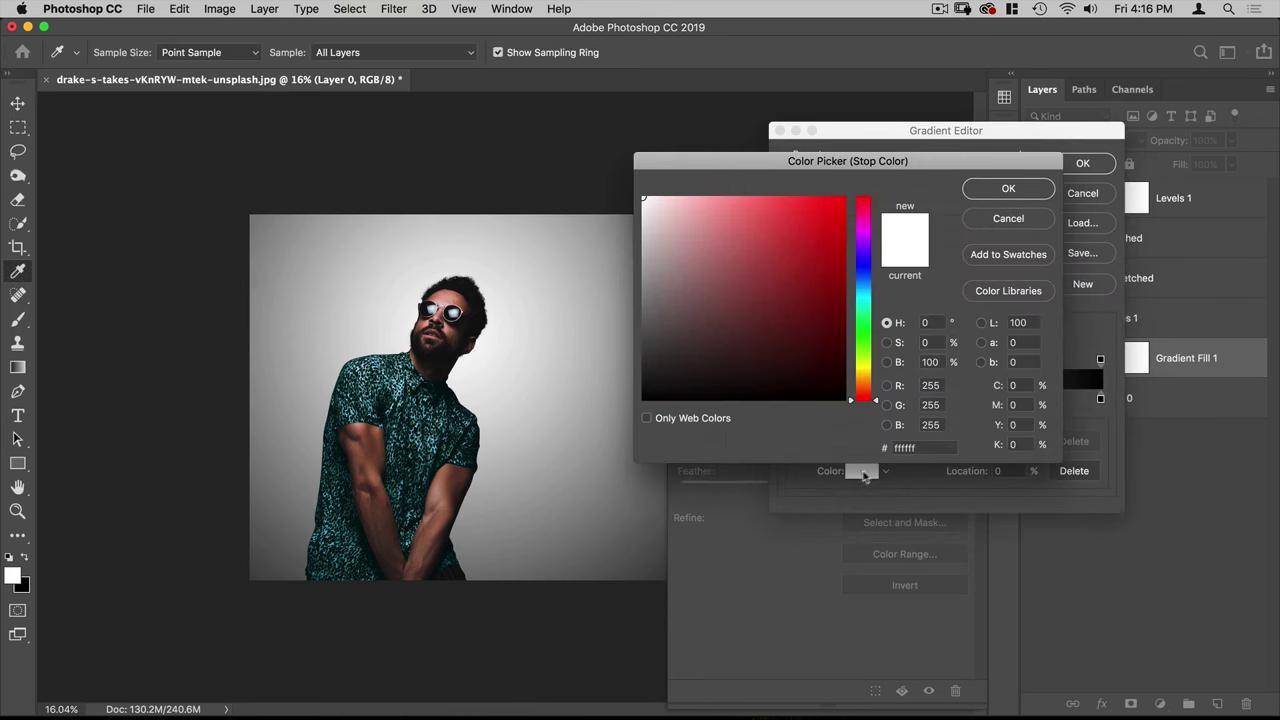
type("50")
key("Return")
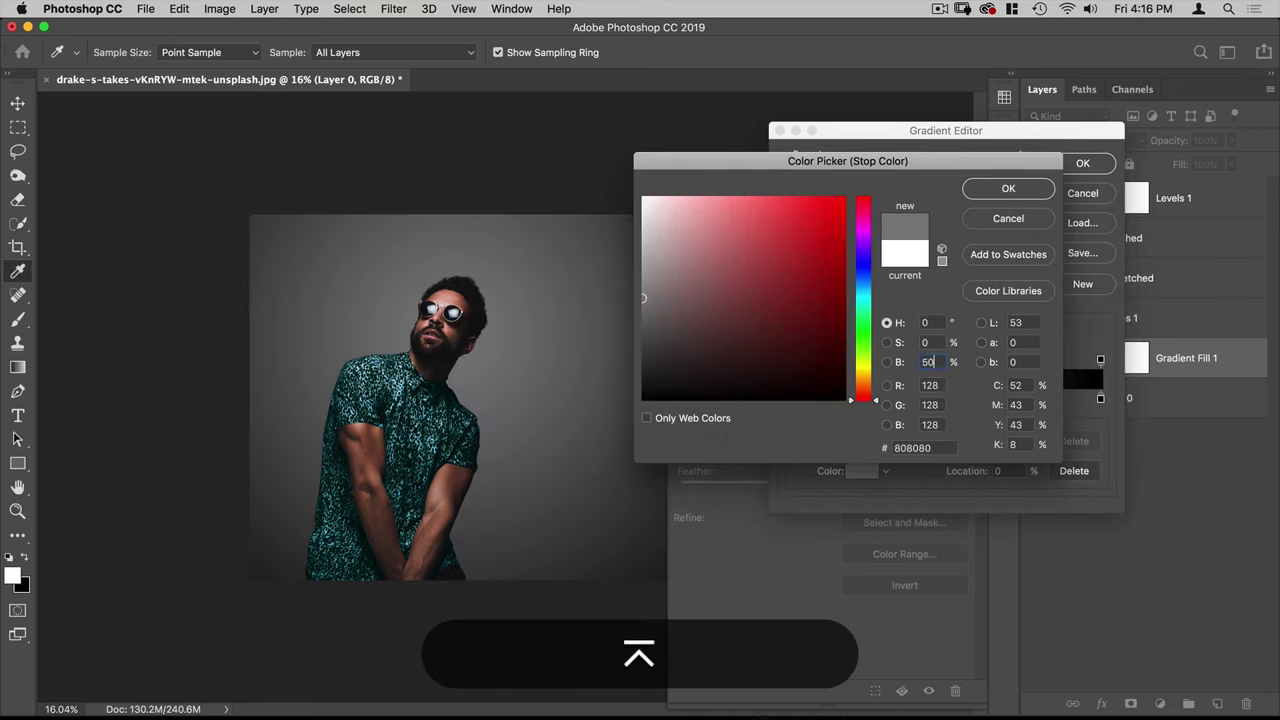
left_click(1082, 163)
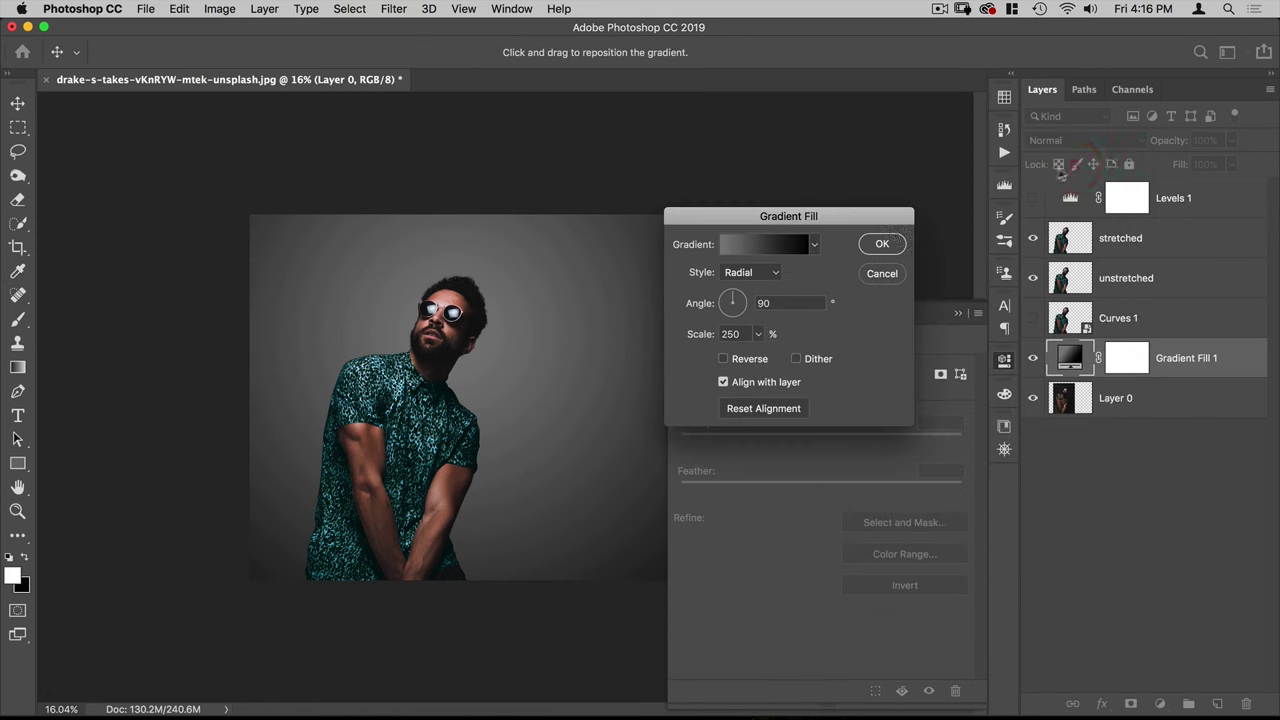
left_click(883, 244)
left_click(1004, 362)
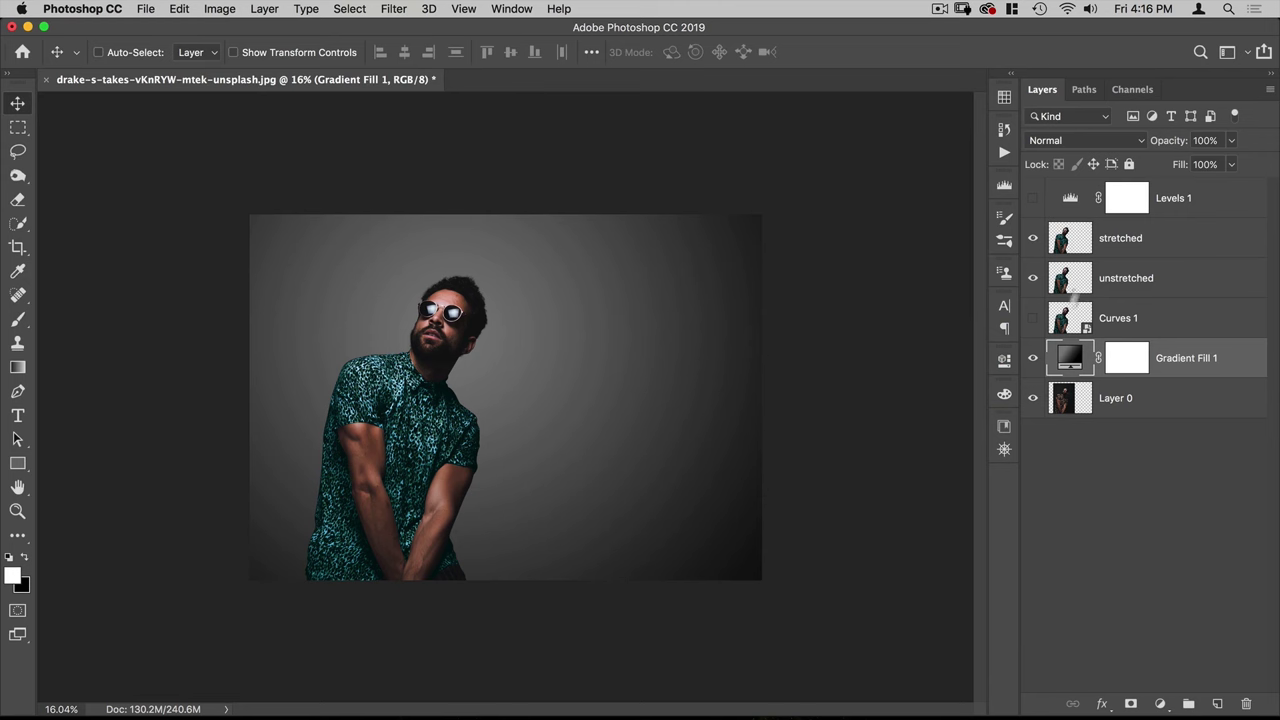
Step: Open the stretched layer in Liquify and pull the hair and forehead far towards the canvas's upper right with the size 973 Forward Warp brush
left_click(1062, 241)
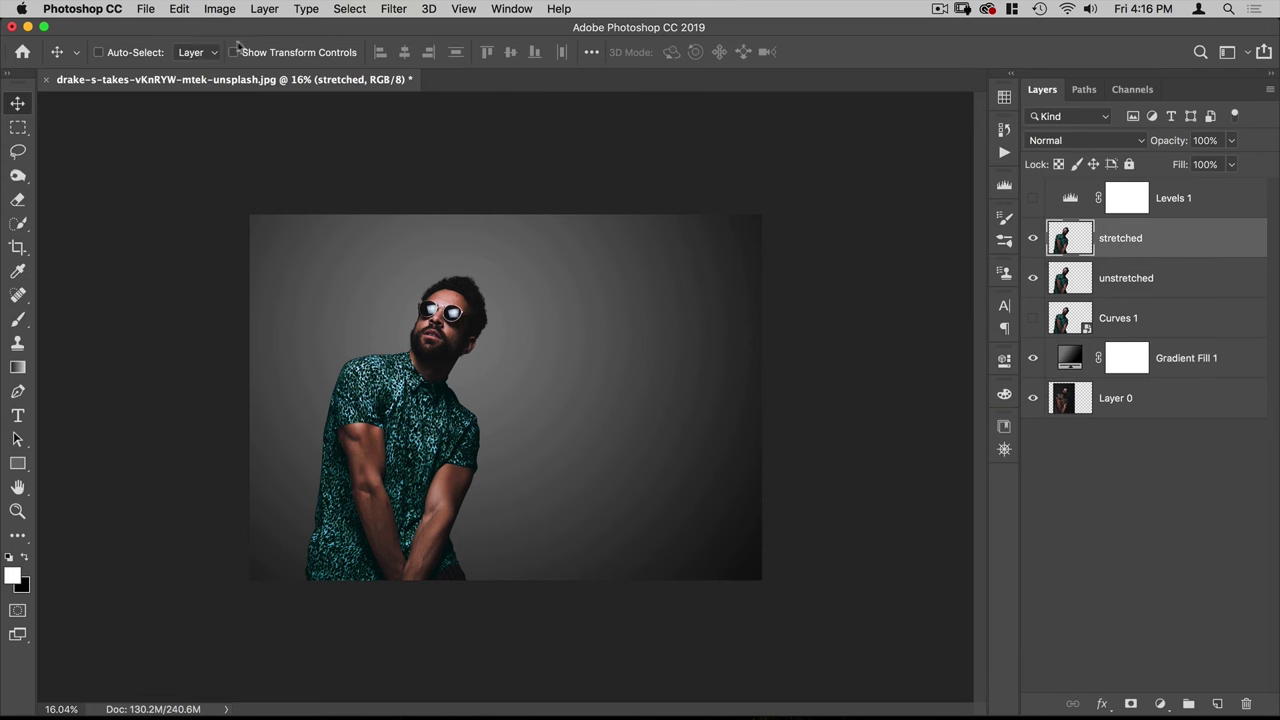
left_click(395, 10)
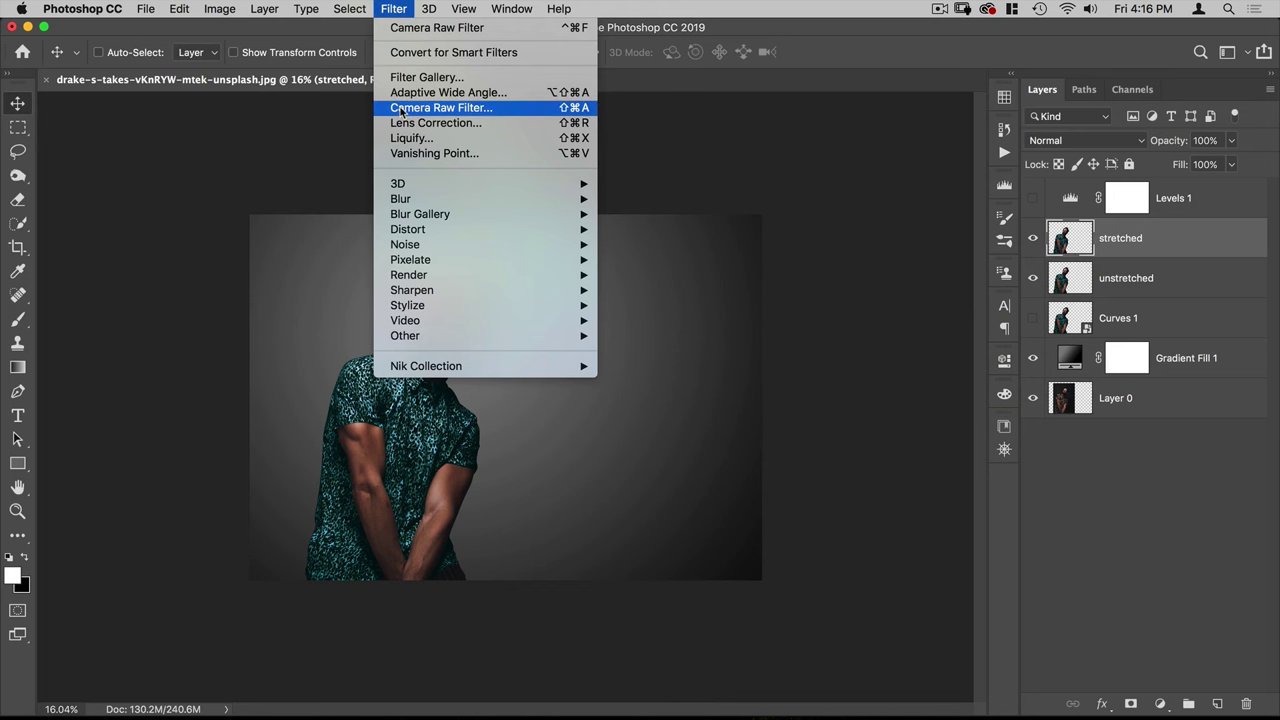
left_click(408, 138)
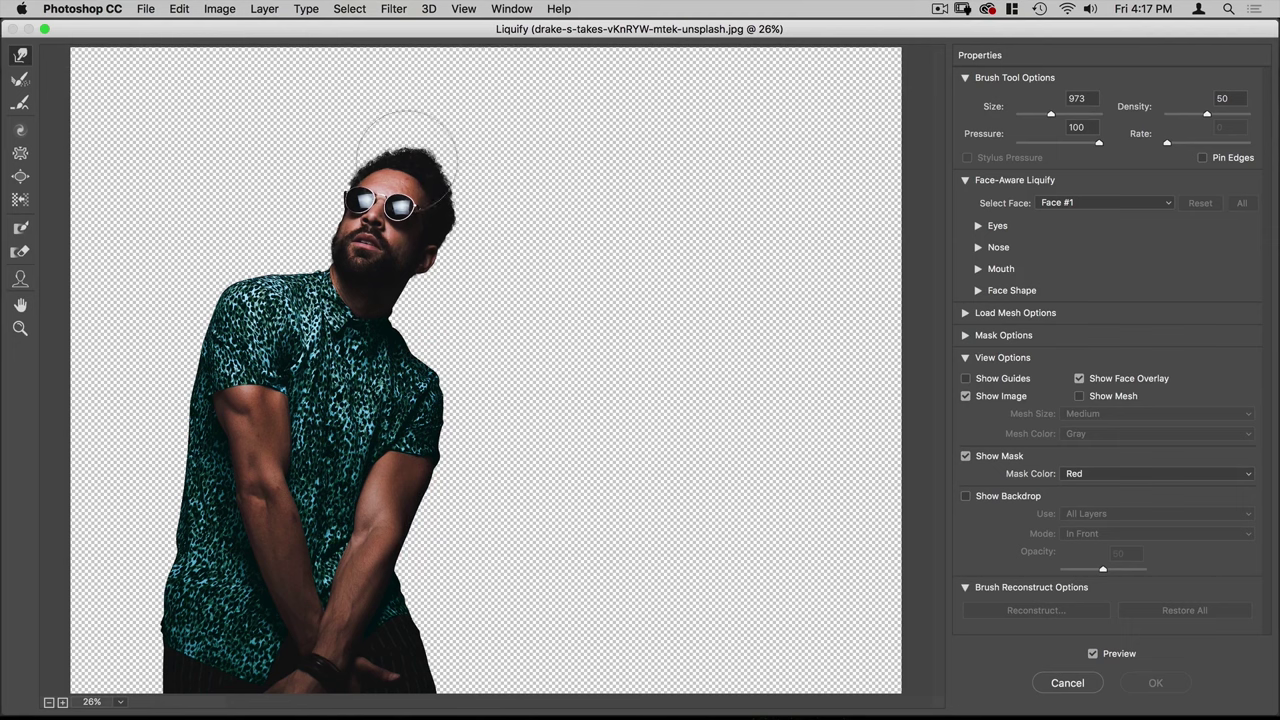
mouse_move(408, 159)
left_mouse_down()
mouse_move(424, 138)
mouse_move(406, 130)
left_mouse_up()
mouse_move(381, 147)
left_mouse_down()
mouse_move(447, 129)
mouse_move(459, 180)
mouse_move(474, 168)
mouse_move(466, 122)
mouse_move(442, 120)
mouse_move(454, 86)
mouse_move(523, 67)
mouse_move(449, 27)
mouse_move(574, 80)
mouse_move(645, 60)
left_mouse_up()
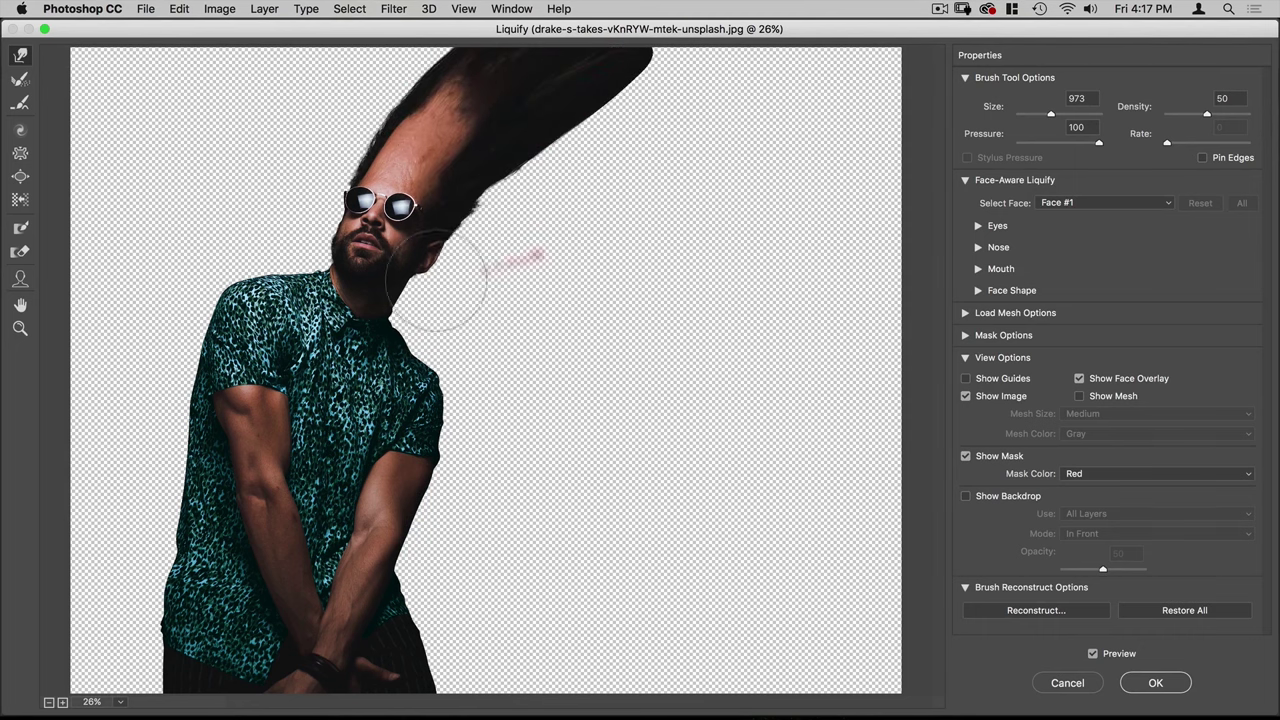
Step: Smear the man's shoulder, sleeve, forearm and trousers diagonally towards the canvas's upper right, and extend the stretched hair further with Forward Warp
mouse_move(480, 349)
left_mouse_down()
mouse_move(449, 298)
mouse_move(457, 270)
mouse_move(545, 325)
mouse_move(462, 425)
mouse_move(499, 225)
mouse_move(552, 190)
mouse_move(607, 245)
mouse_move(599, 258)
mouse_move(639, 150)
mouse_move(617, 112)
mouse_move(772, 112)
left_mouse_up()
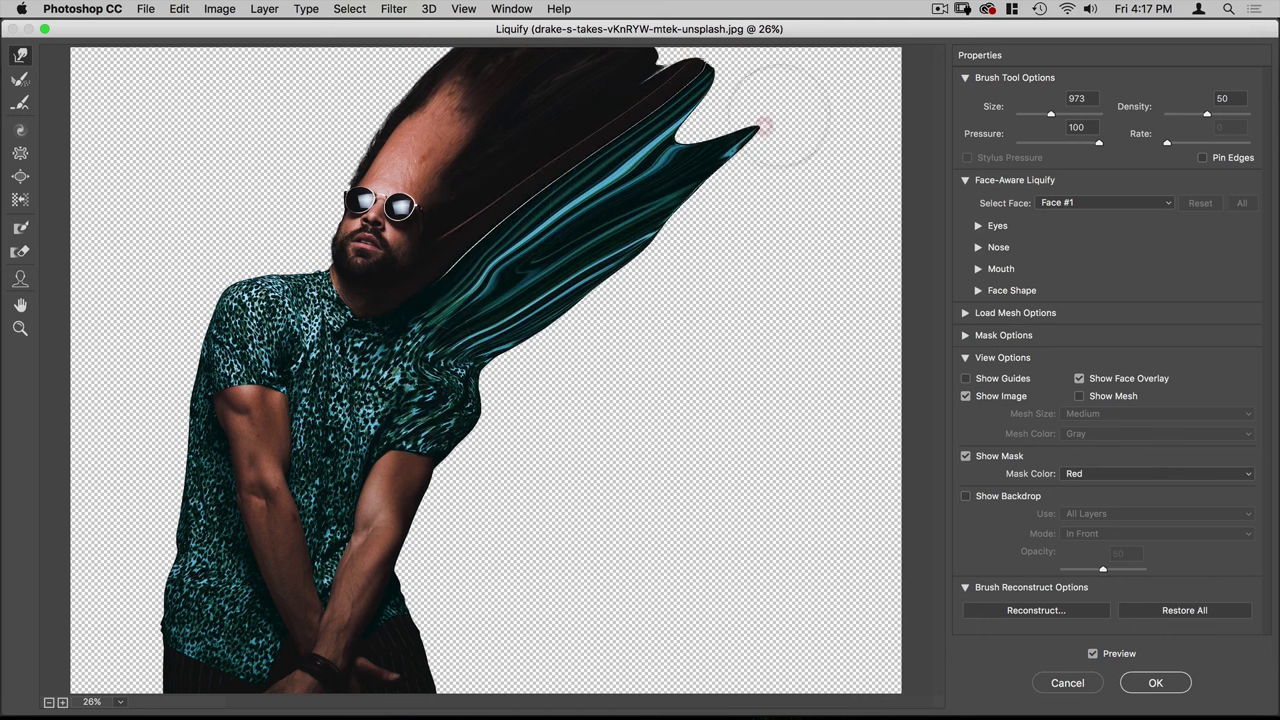
mouse_move(464, 385)
left_mouse_down()
mouse_move(446, 329)
mouse_move(532, 315)
mouse_move(548, 251)
mouse_move(612, 230)
left_mouse_up()
mouse_move(440, 455)
left_mouse_down()
mouse_move(497, 443)
mouse_move(457, 571)
mouse_move(589, 463)
mouse_move(703, 220)
mouse_move(795, 120)
left_mouse_up()
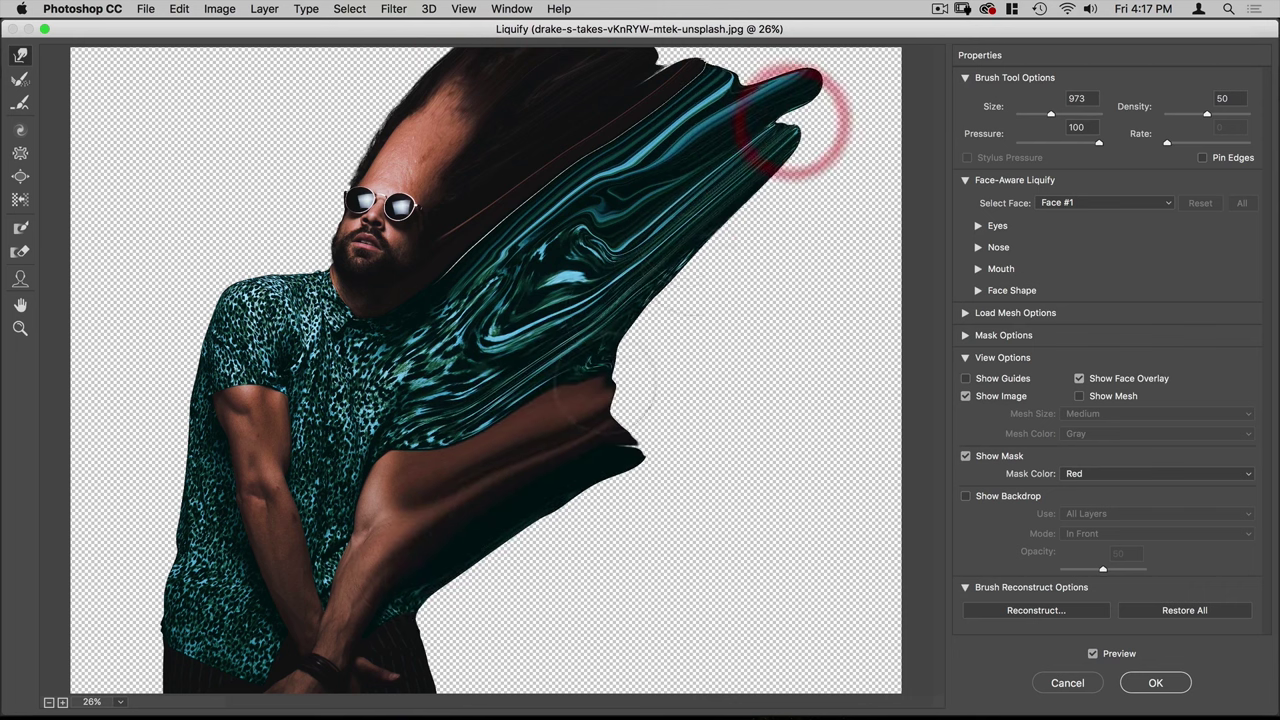
left_click_drag(606, 381, 839, 127)
left_click_drag(624, 418, 870, 214)
left_click_drag(788, 258, 872, 192)
left_click_drag(788, 347, 864, 302)
mouse_move(460, 603)
left_mouse_down()
mouse_move(527, 611)
mouse_move(842, 322)
left_mouse_up()
left_click_drag(642, 70, 773, 18)
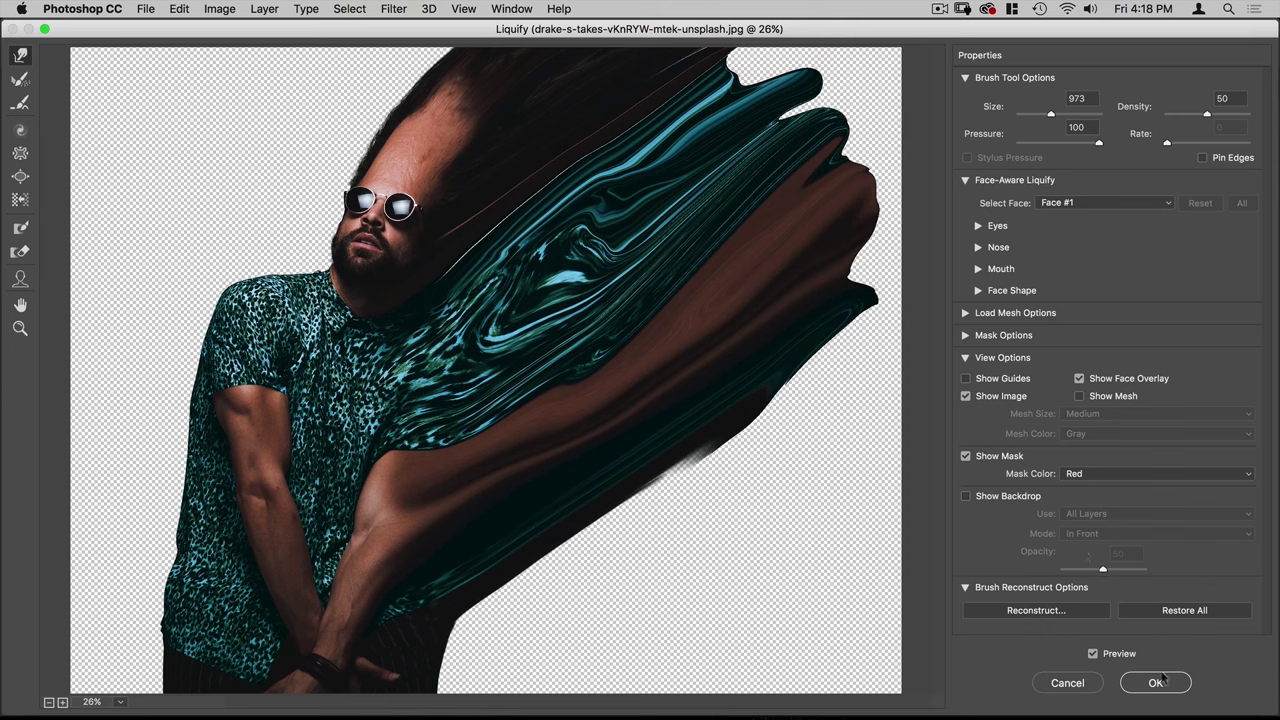
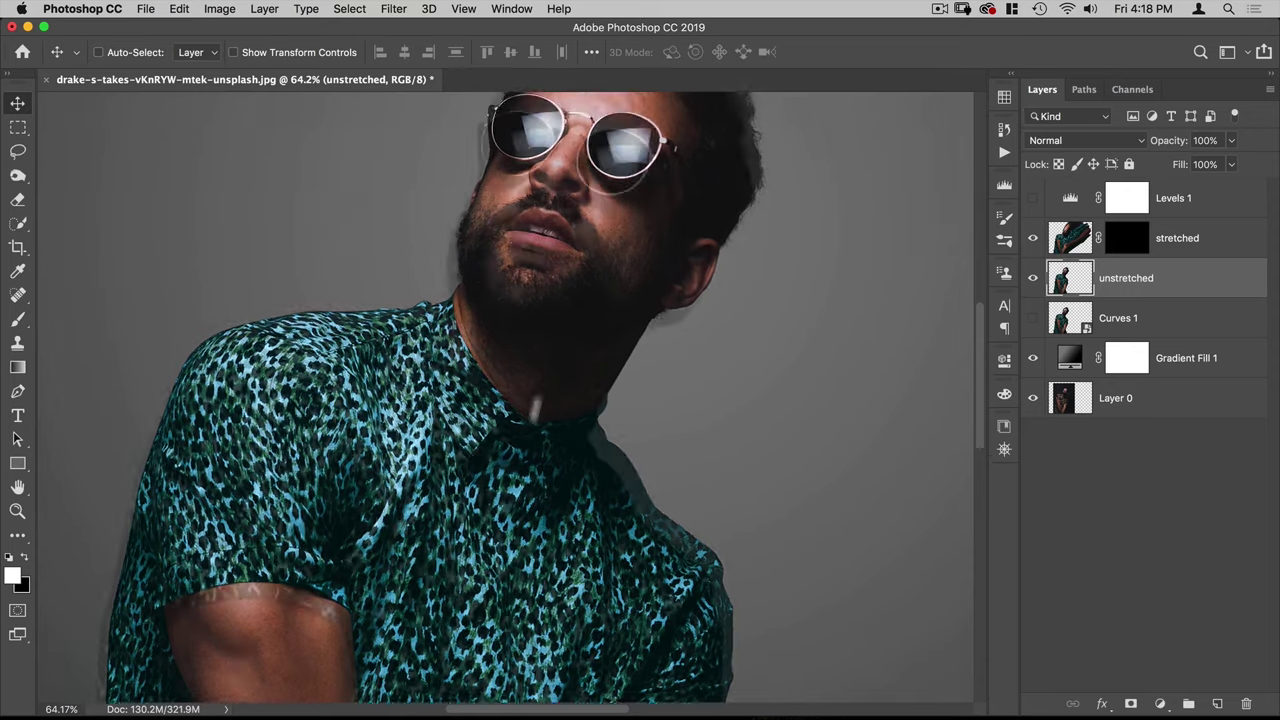
Step: Lasso a jagged region on the unstretched layer around the back of the man's head, cutting through the hair, forehead, nearer lens and cheek
left_click_drag(552, 399, 575, 373)
left_click_drag(617, 229, 566, 244)
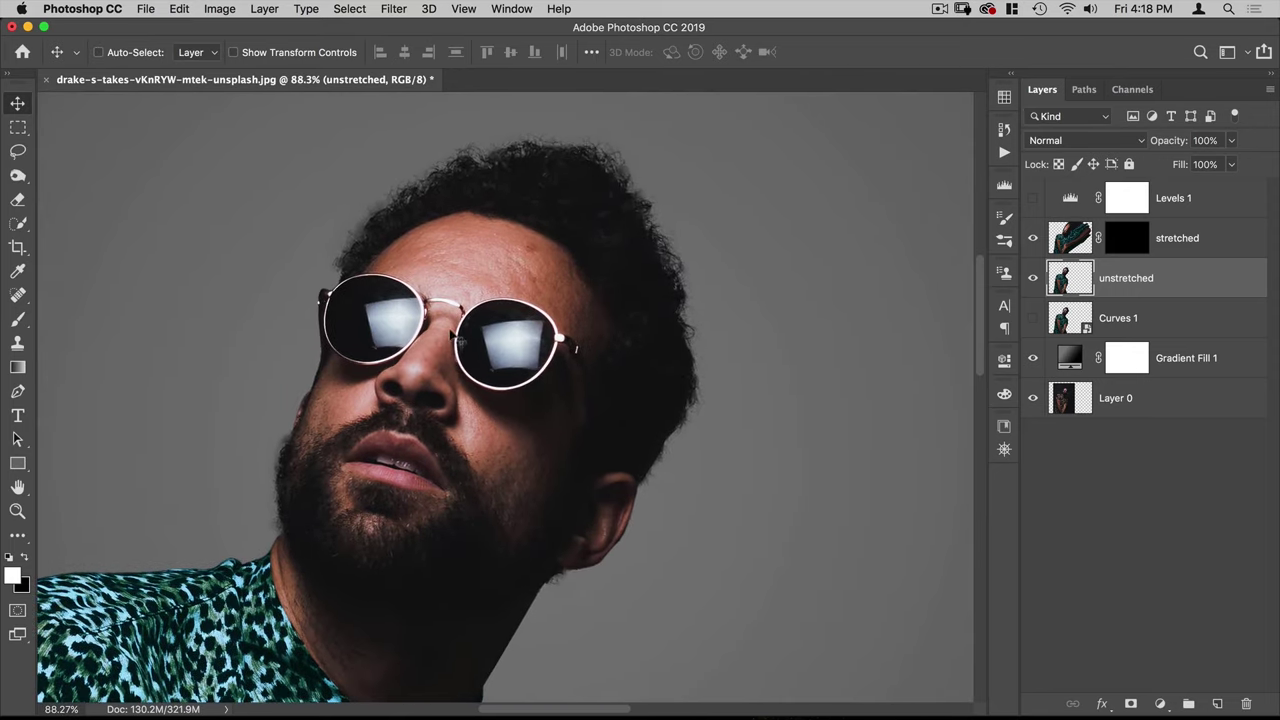
left_click(18, 151)
key("space")
left_click_drag(568, 218, 557, 244)
key("alt")
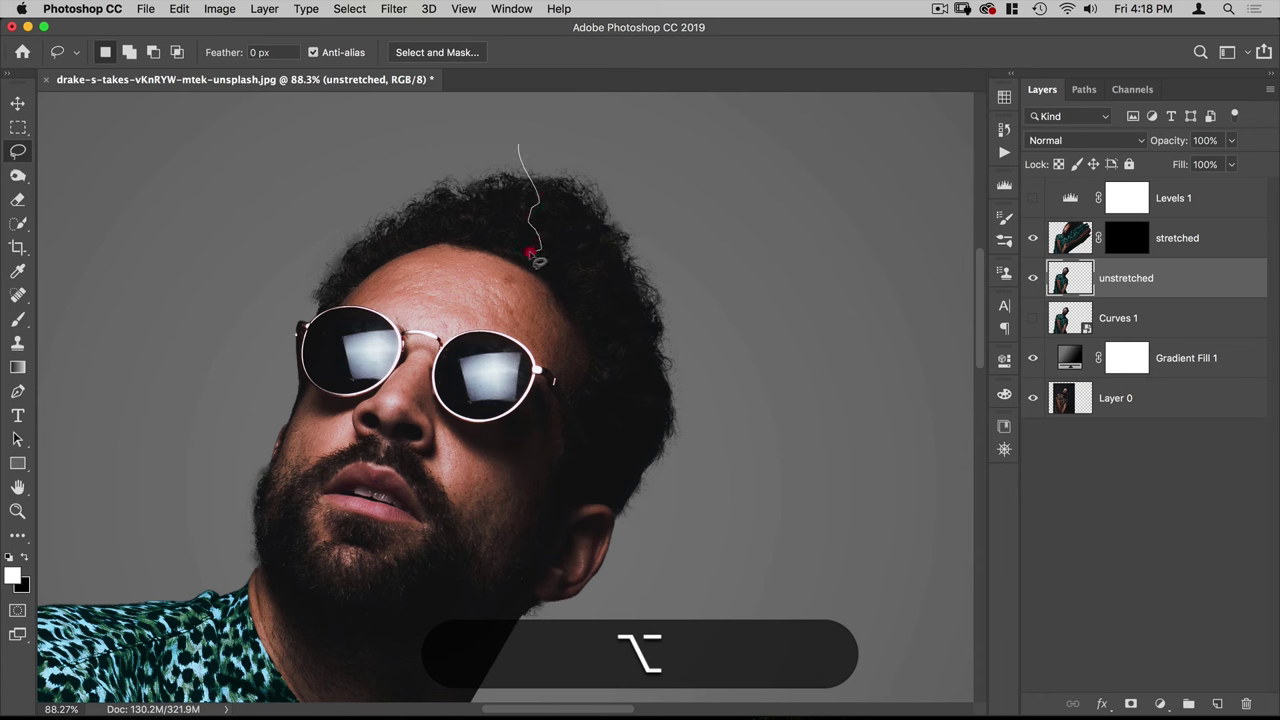
left_click_drag(526, 268, 526, 268)
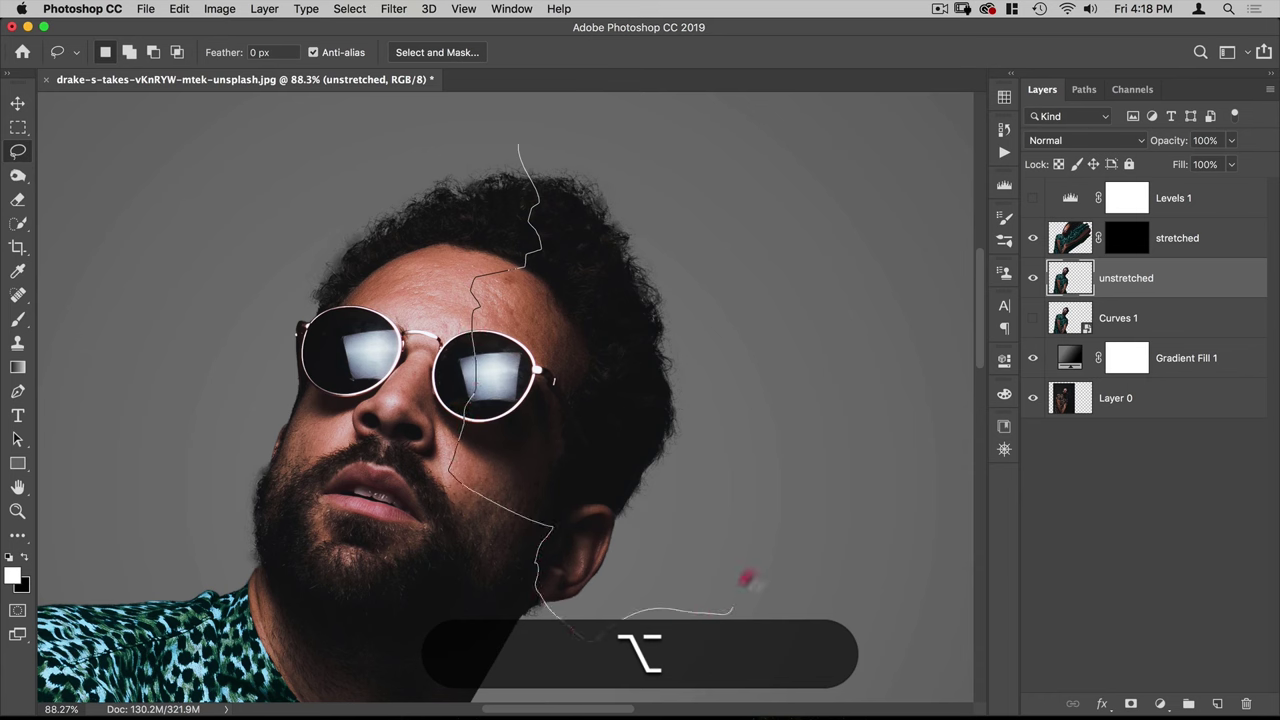
left_click_drag(570, 118, 551, 111)
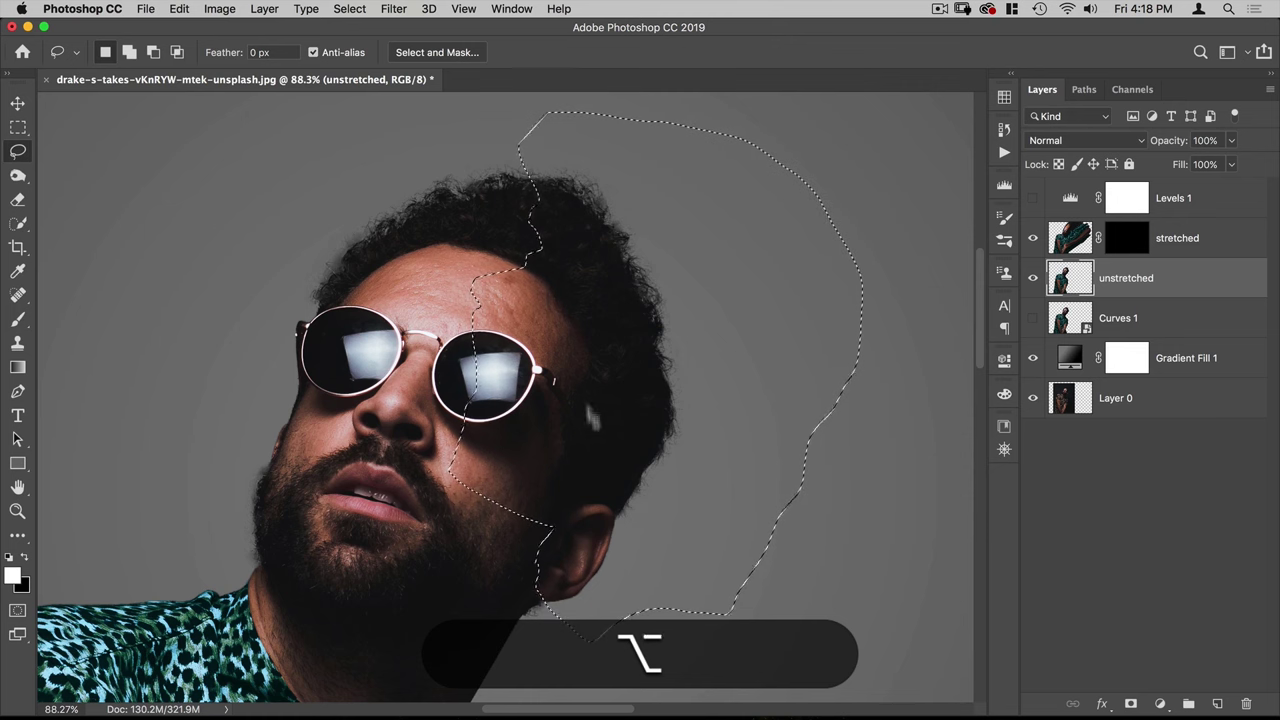
Step: Outline the partly selected sunglasses lens with a Pen path and add it to the head selection with a 0.8 pixel feather
left_click_drag(455, 365, 457, 365)
scroll(457, 365, "up", 5)
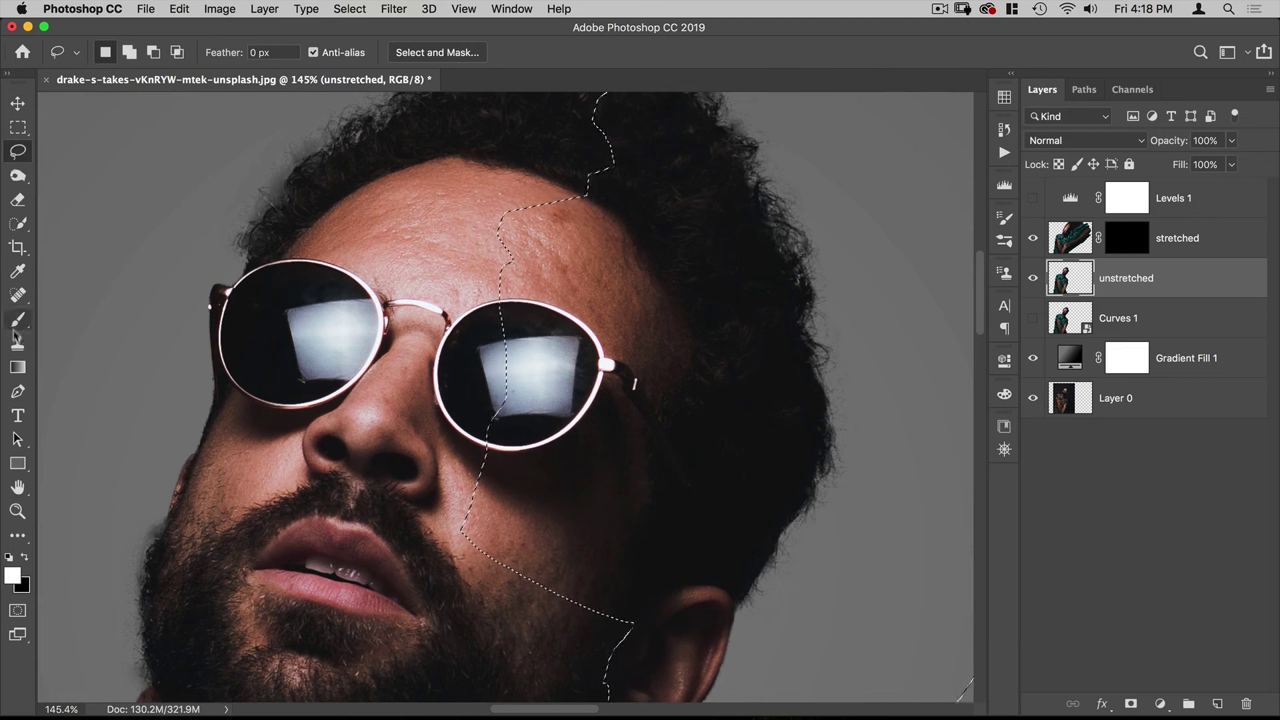
key("p")
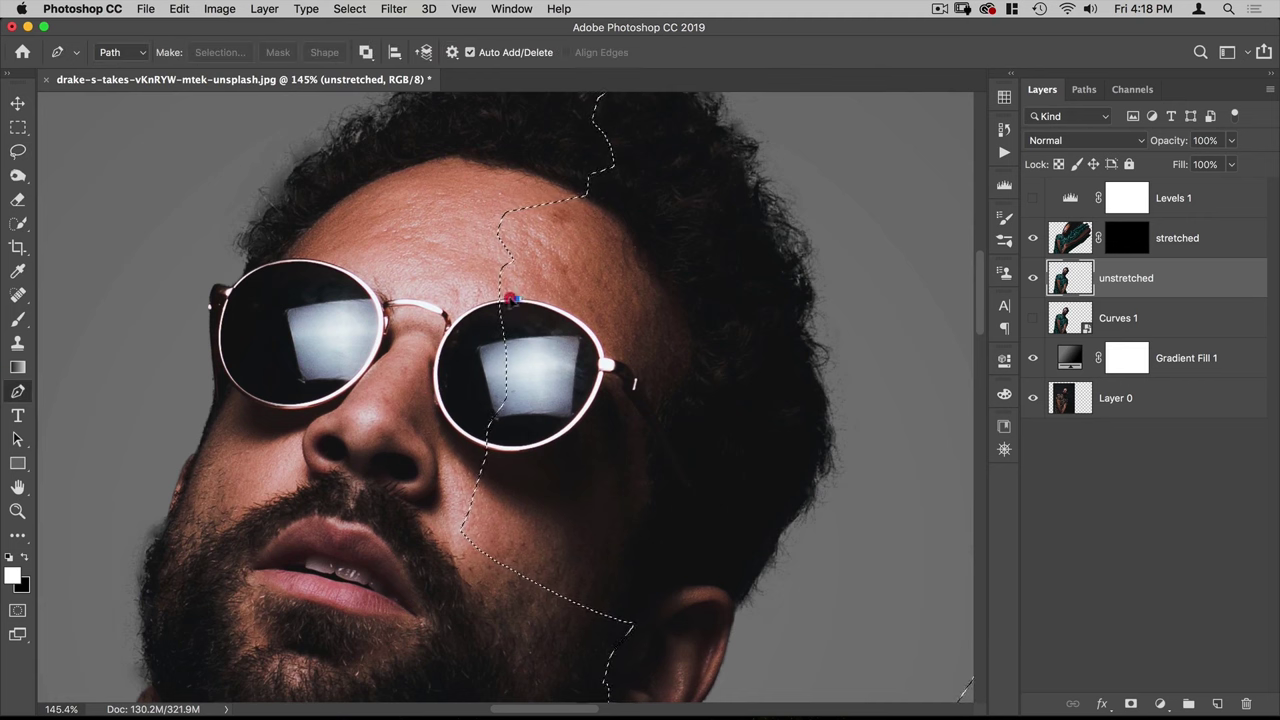
left_click_drag(469, 299, 462, 299)
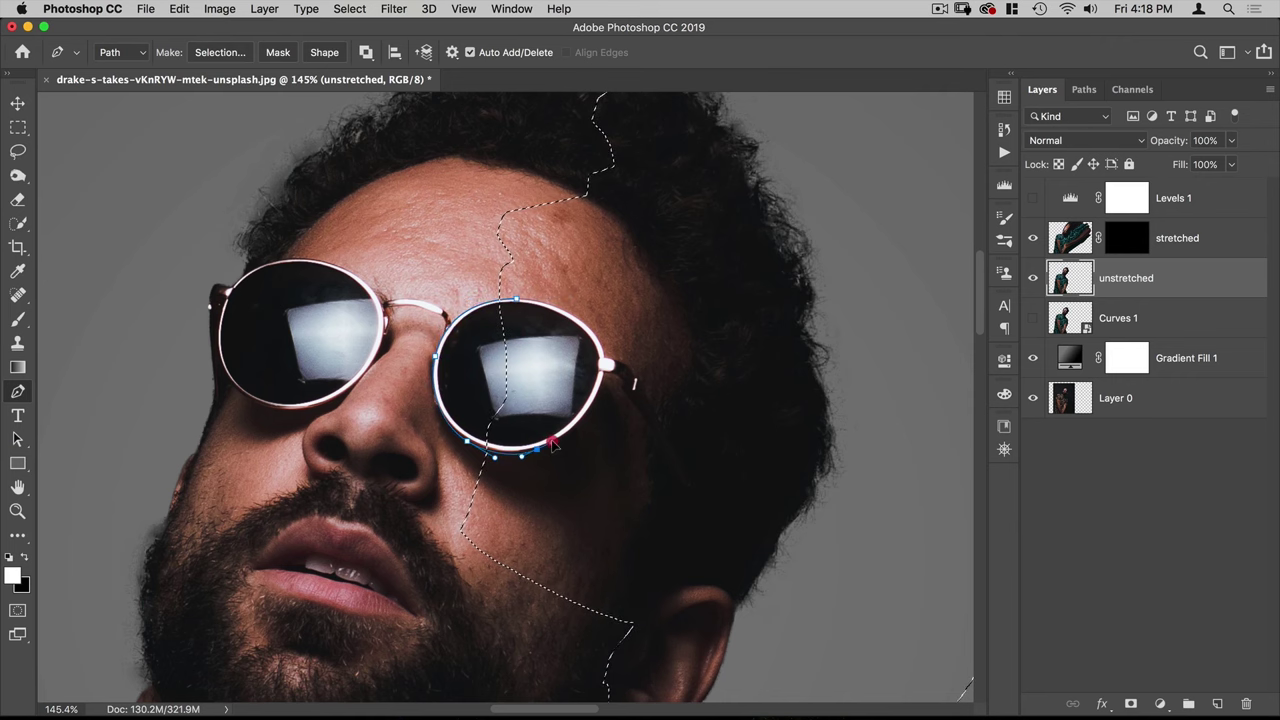
left_click(585, 343)
right_click(528, 340)
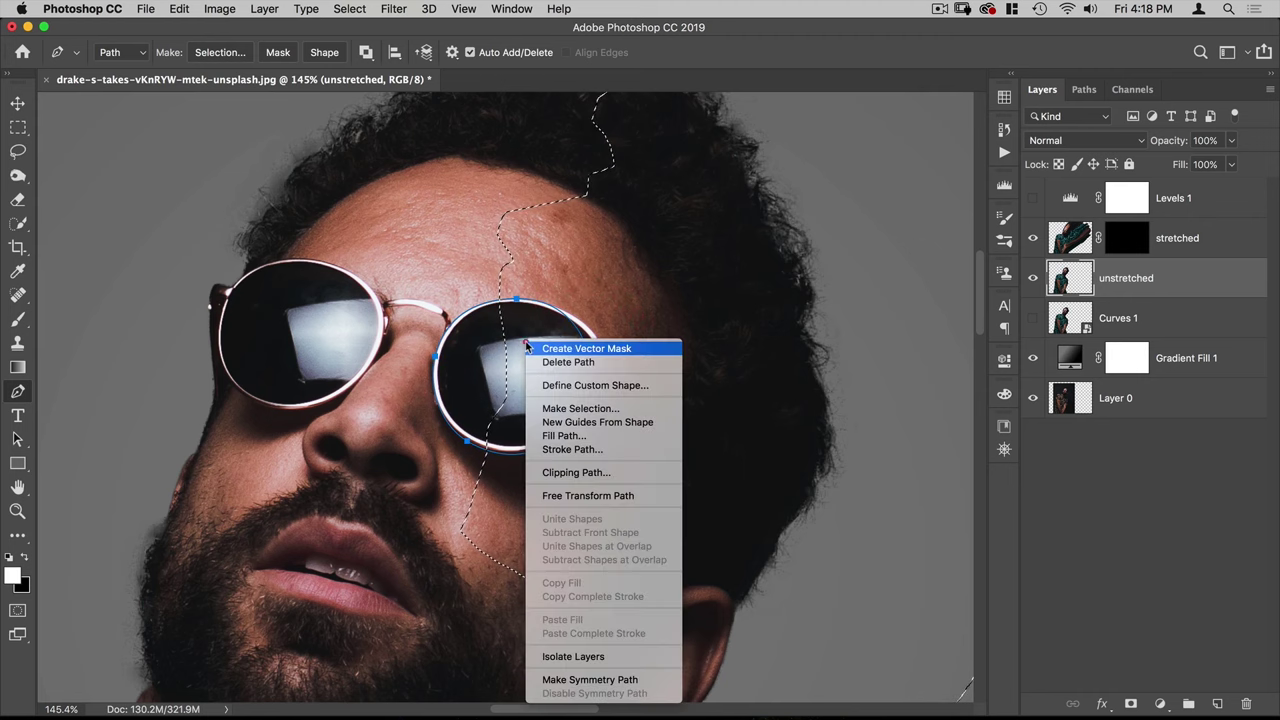
left_click(557, 411)
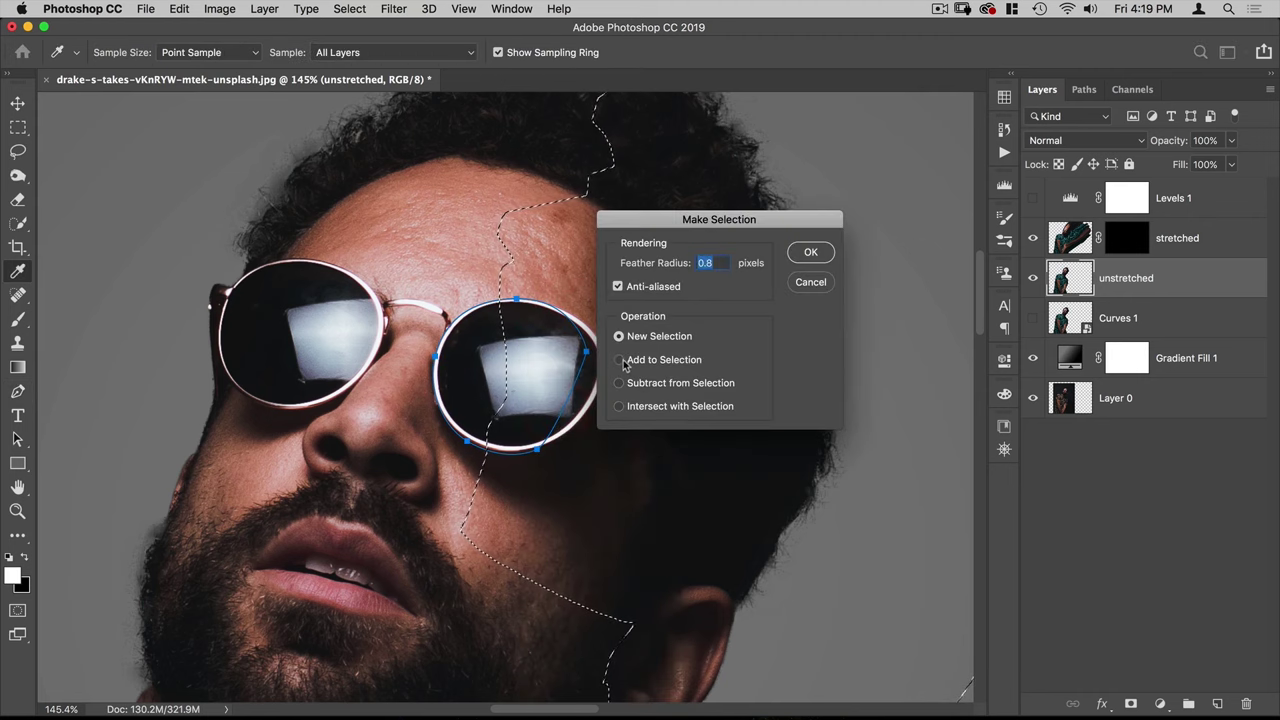
left_click(812, 253)
Step: Cut the selected head piece onto its own layer and shift it away from the face to open a jagged gap
left_click(18, 104)
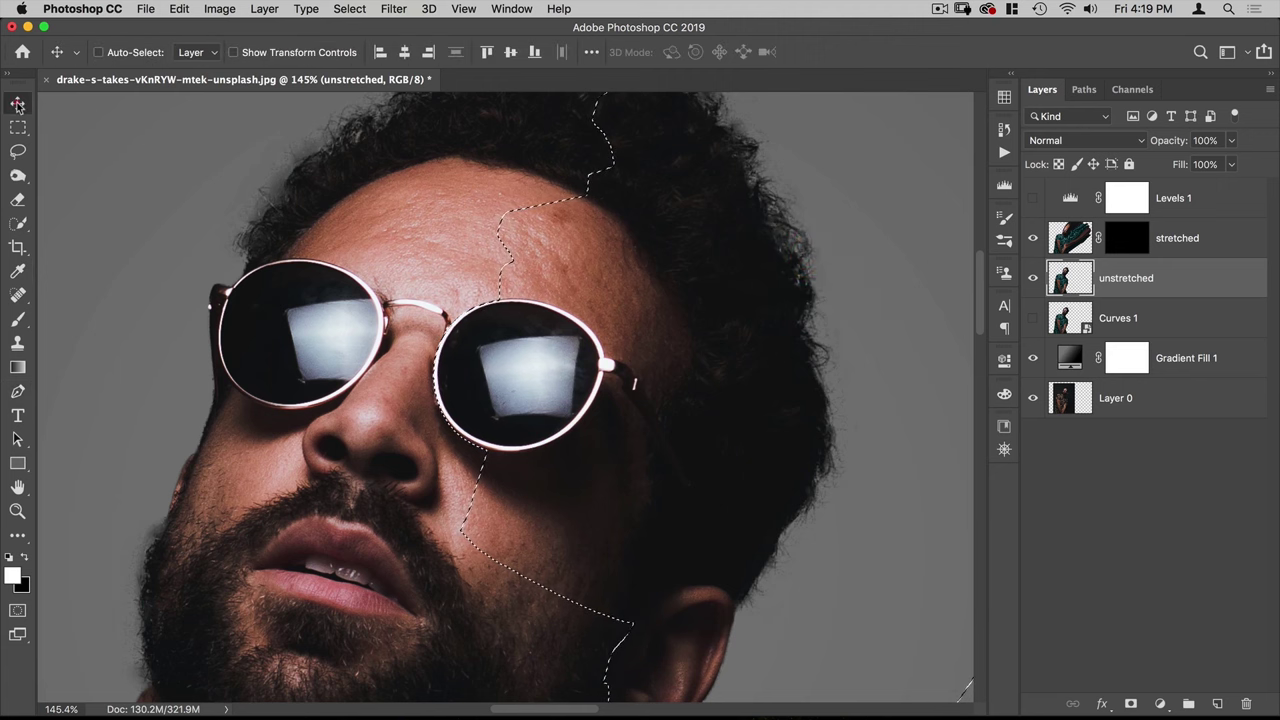
left_click_drag(577, 351, 518, 365)
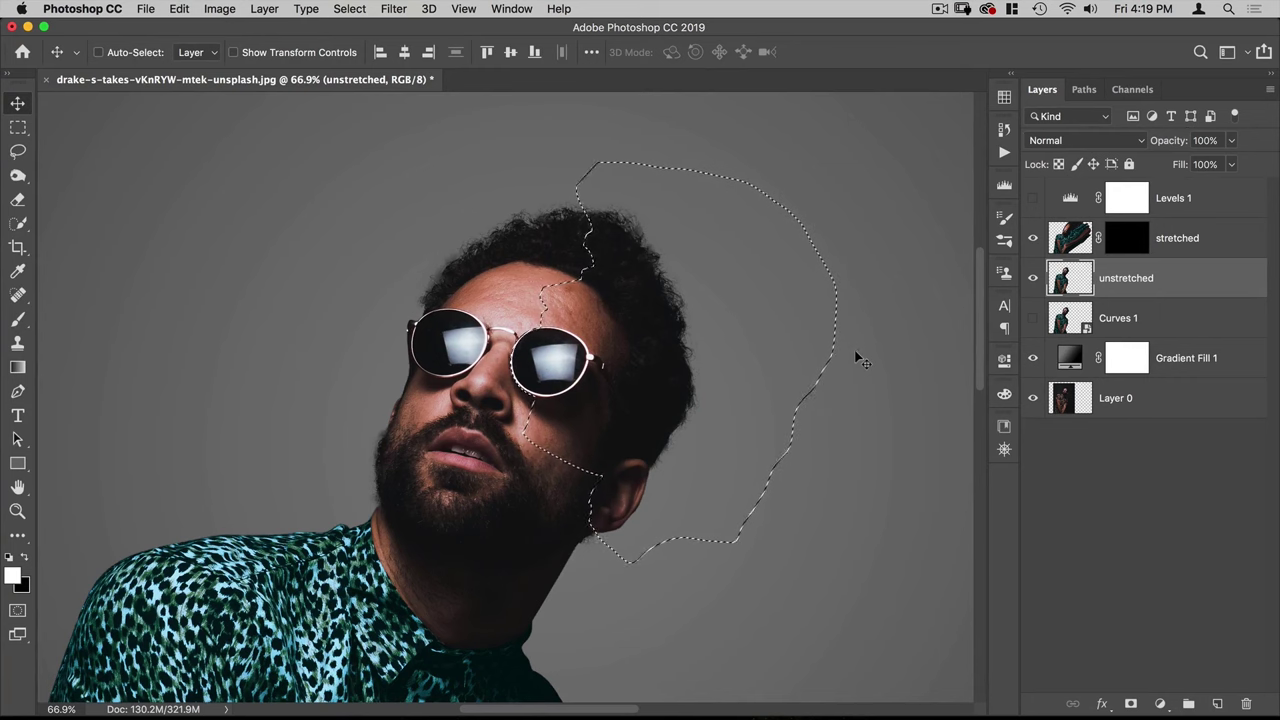
key("super")
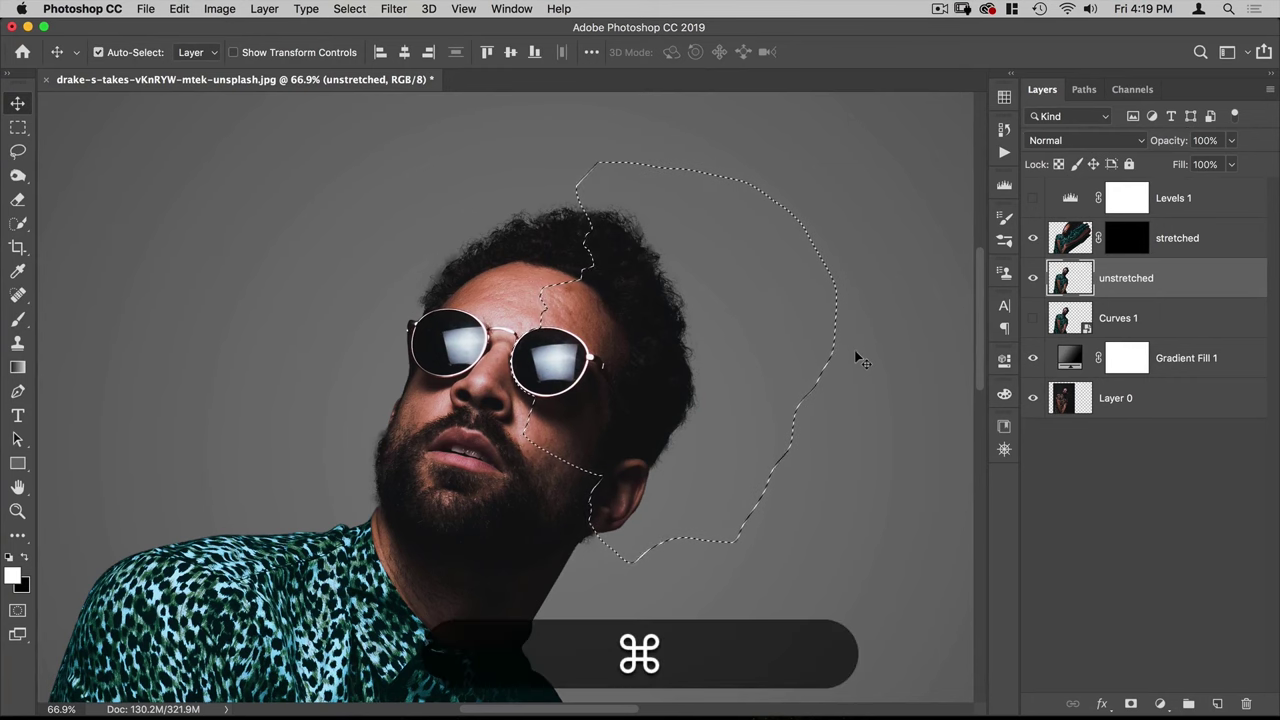
key("shift")
key("shift+super+j")
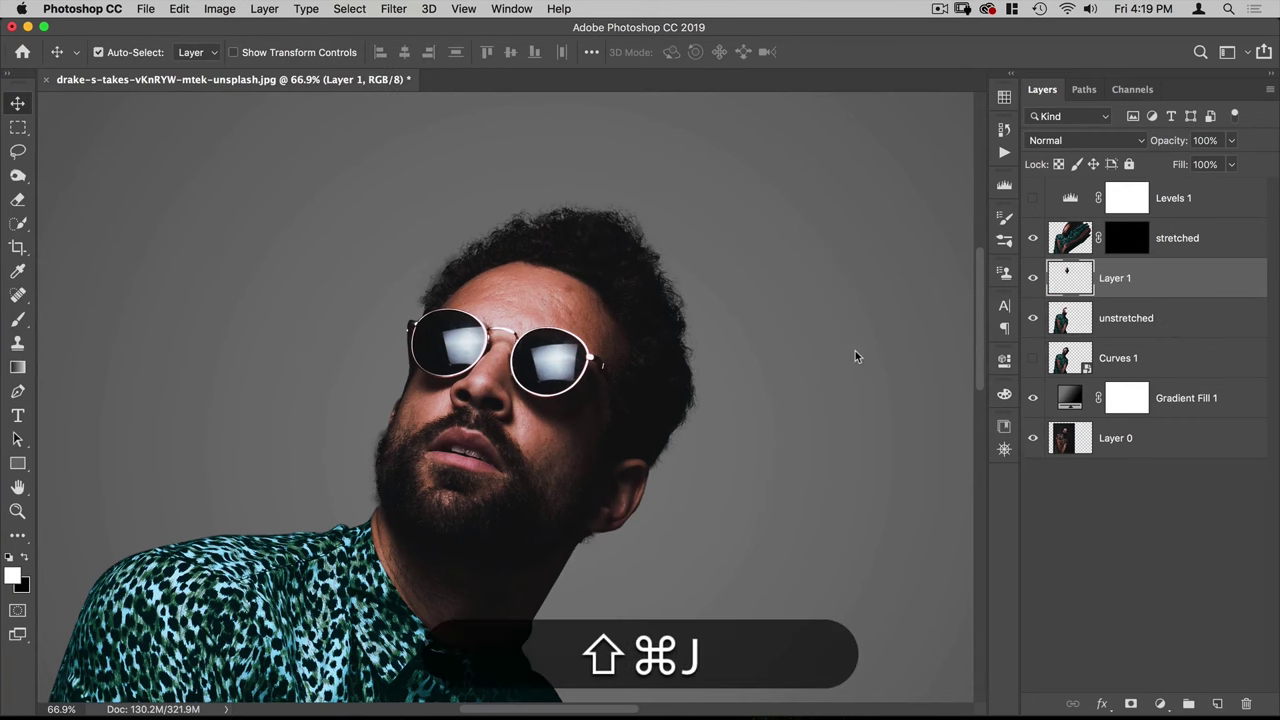
key("shift+super+v")
left_click_drag(530, 378, 574, 372)
Step: Rotate the head piece about 5.5° clockwise with Free Transform, fine-tune its position beside the face and apply the transform
key("super+t")
left_click_drag(759, 380, 757, 390)
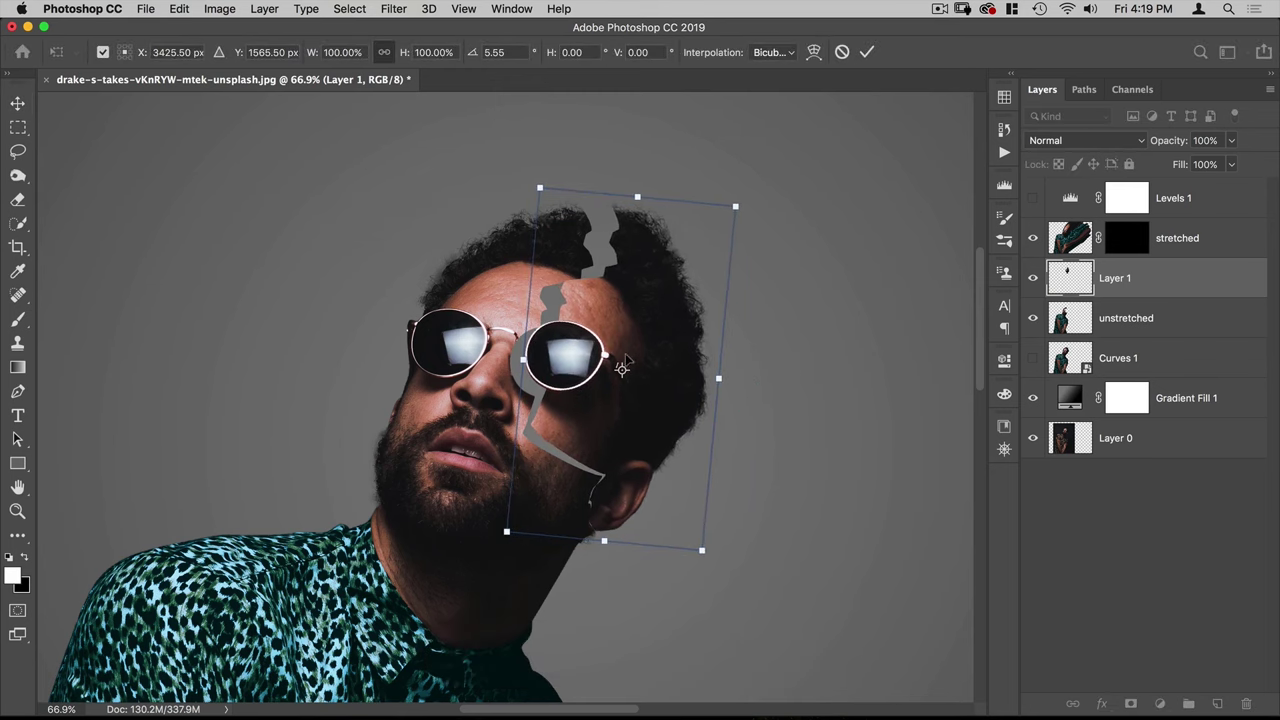
key("Down")
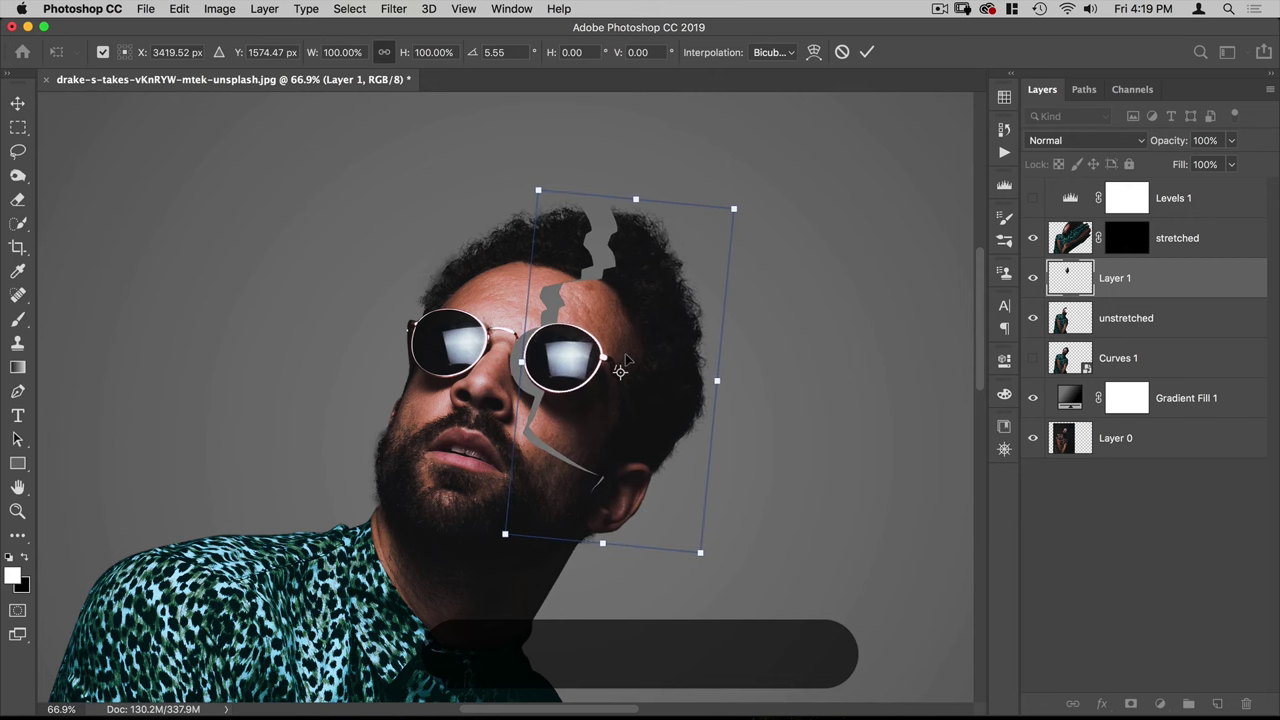
key("Left")
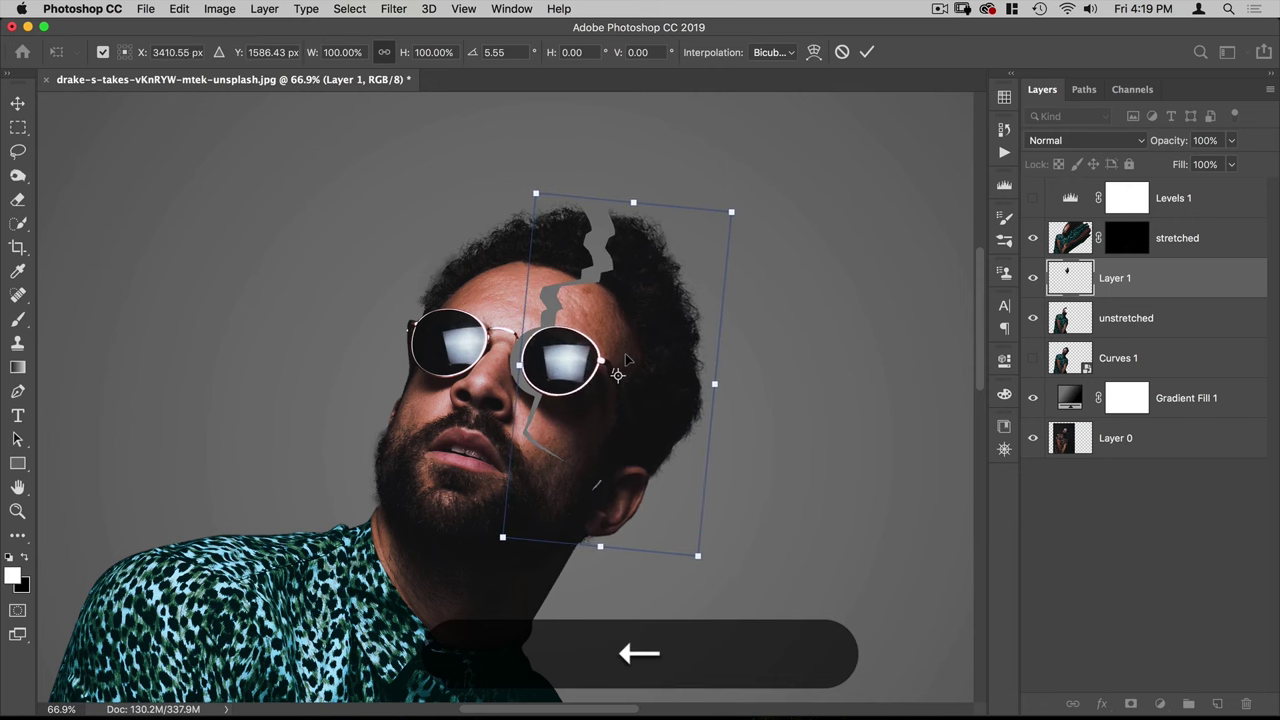
key("Left")
key("Up")
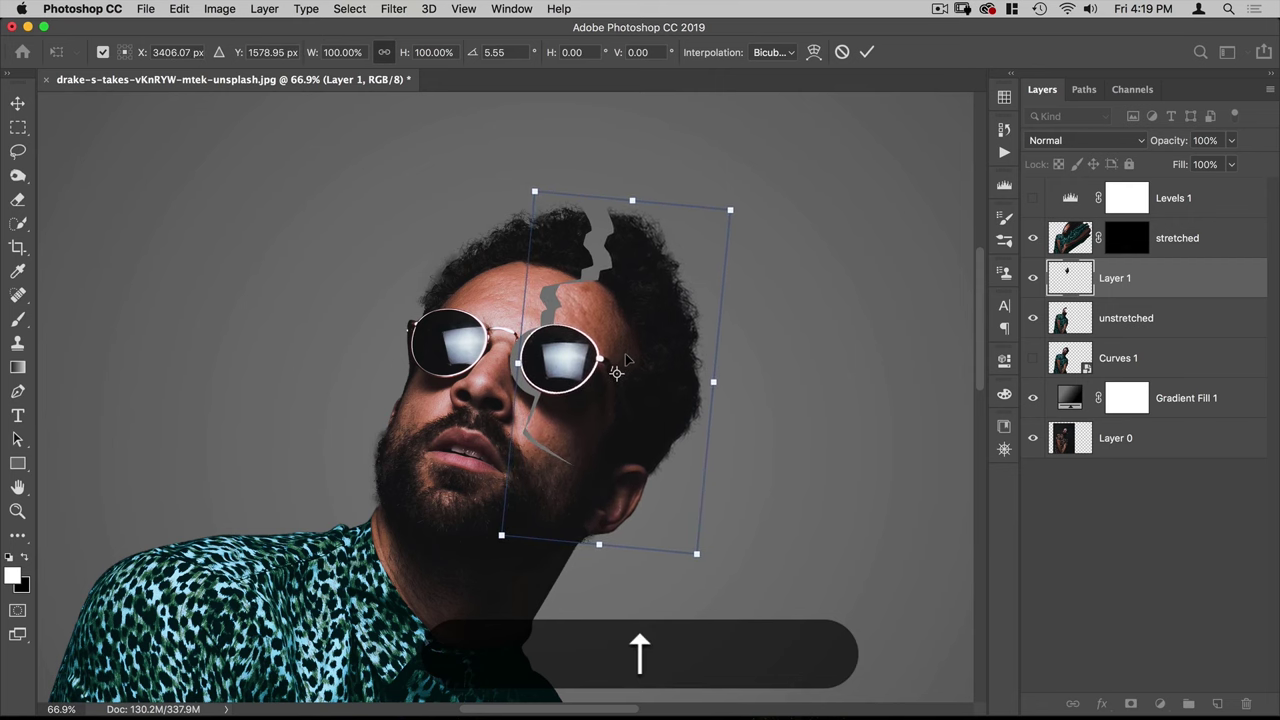
left_click_drag(624, 357, 612, 367)
left_click_drag(735, 348, 736, 347)
left_click_drag(634, 366, 548, 362)
left_click(867, 52)
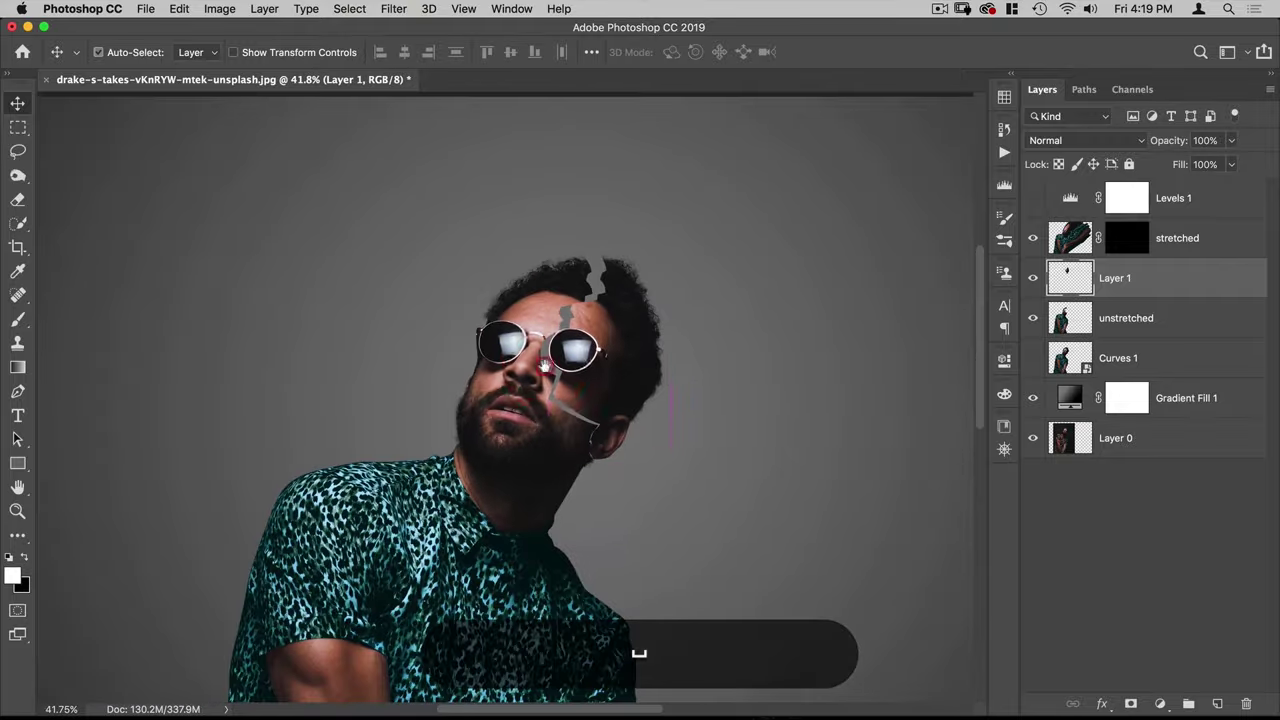
Step: Lasso a jagged region around the man's shoulder and upper sleeve on the side facing the empty background
left_click_drag(680, 359, 617, 274)
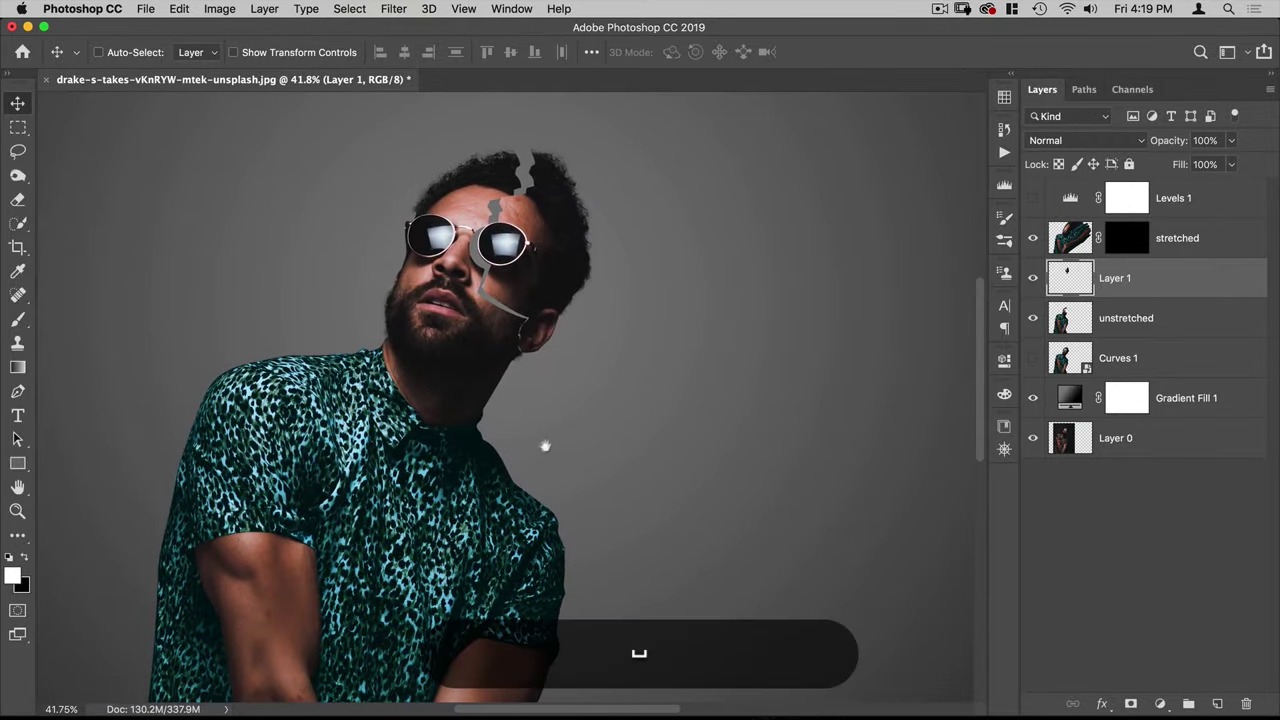
left_click_drag(545, 447, 640, 320)
left_click_drag(606, 412, 636, 414)
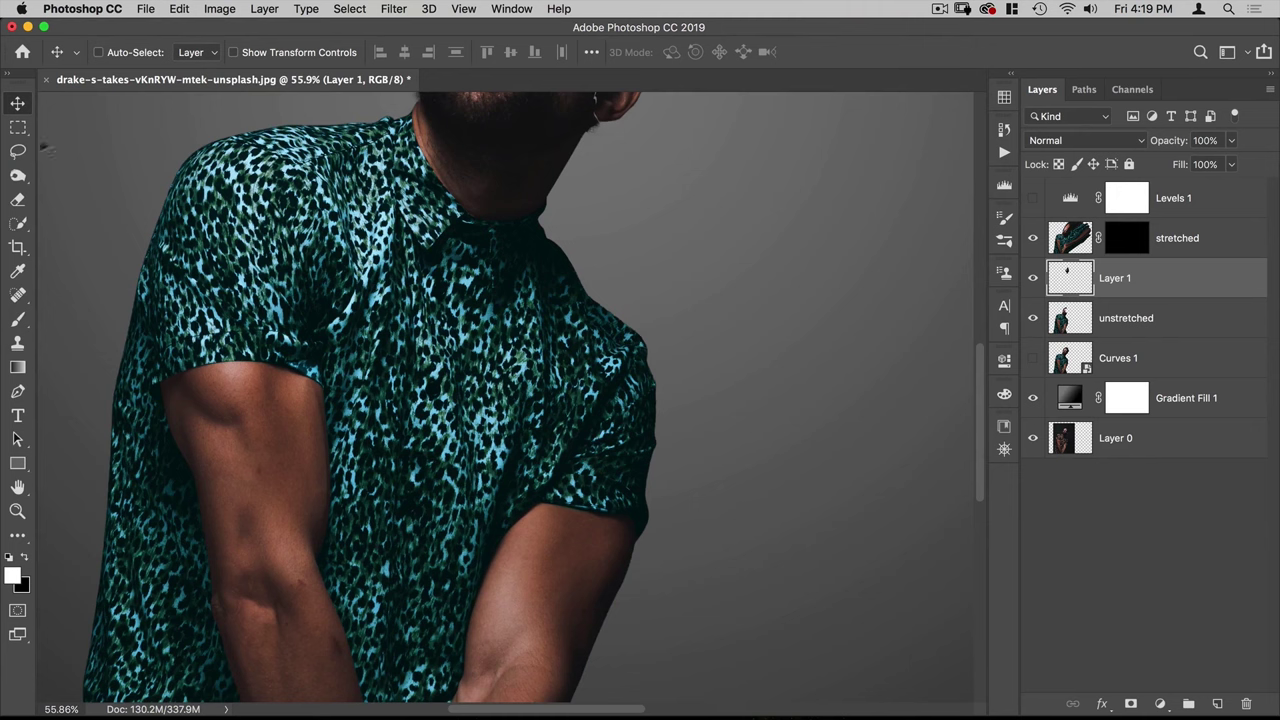
left_click(19, 153)
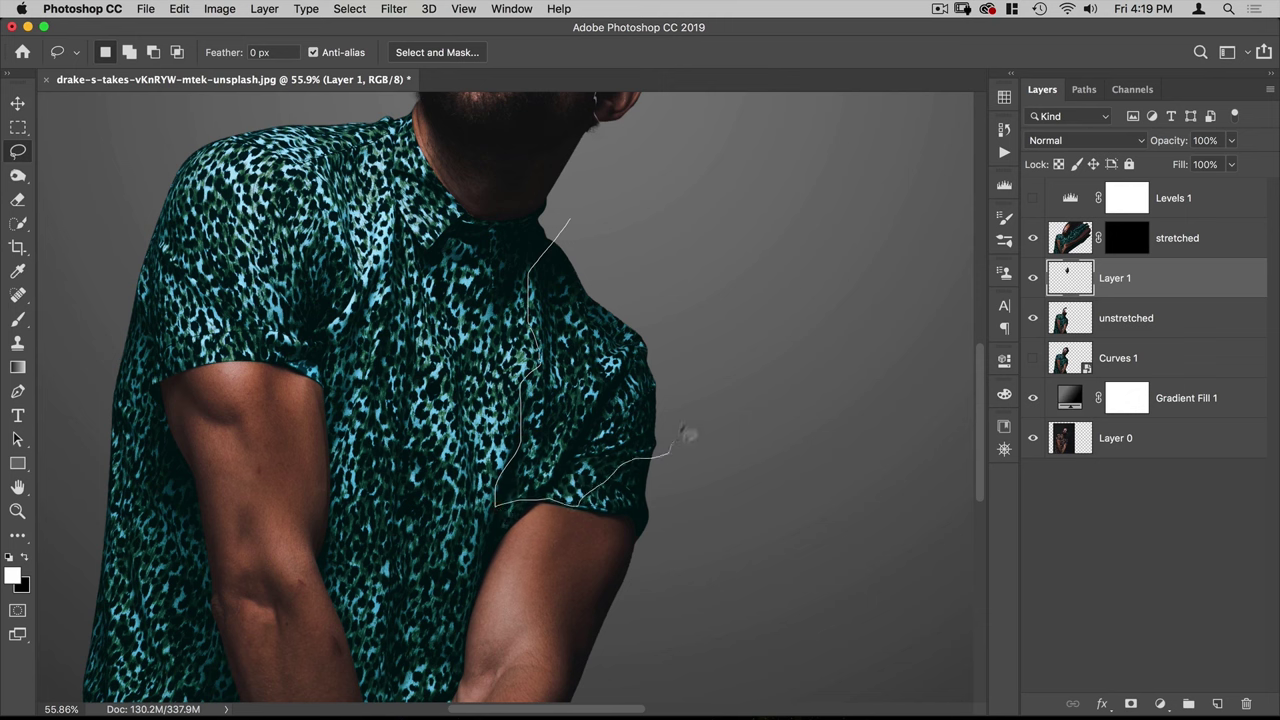
left_click_drag(575, 505, 550, 497)
Step: Cut the selected shoulder piece from the unstretched layer onto a new layer and move it about 79 px outward and 91 px up
left_click(1072, 312)
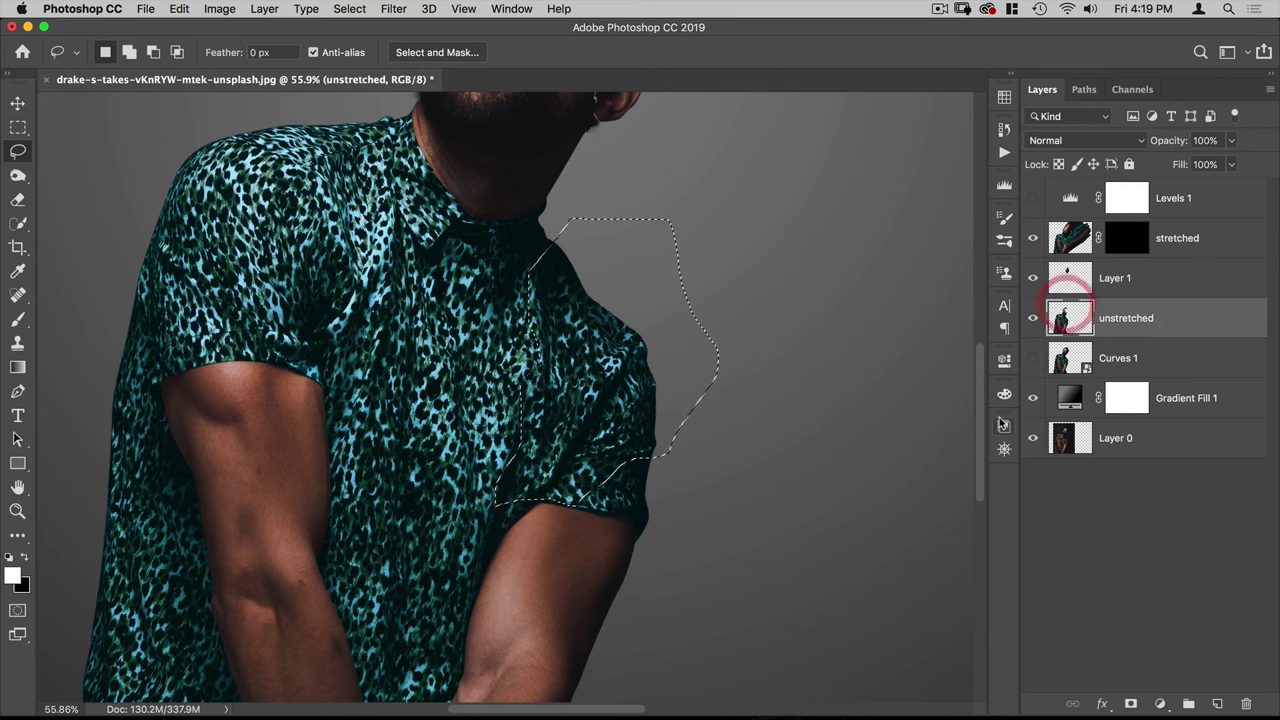
key("shift+super+j")
key("v")
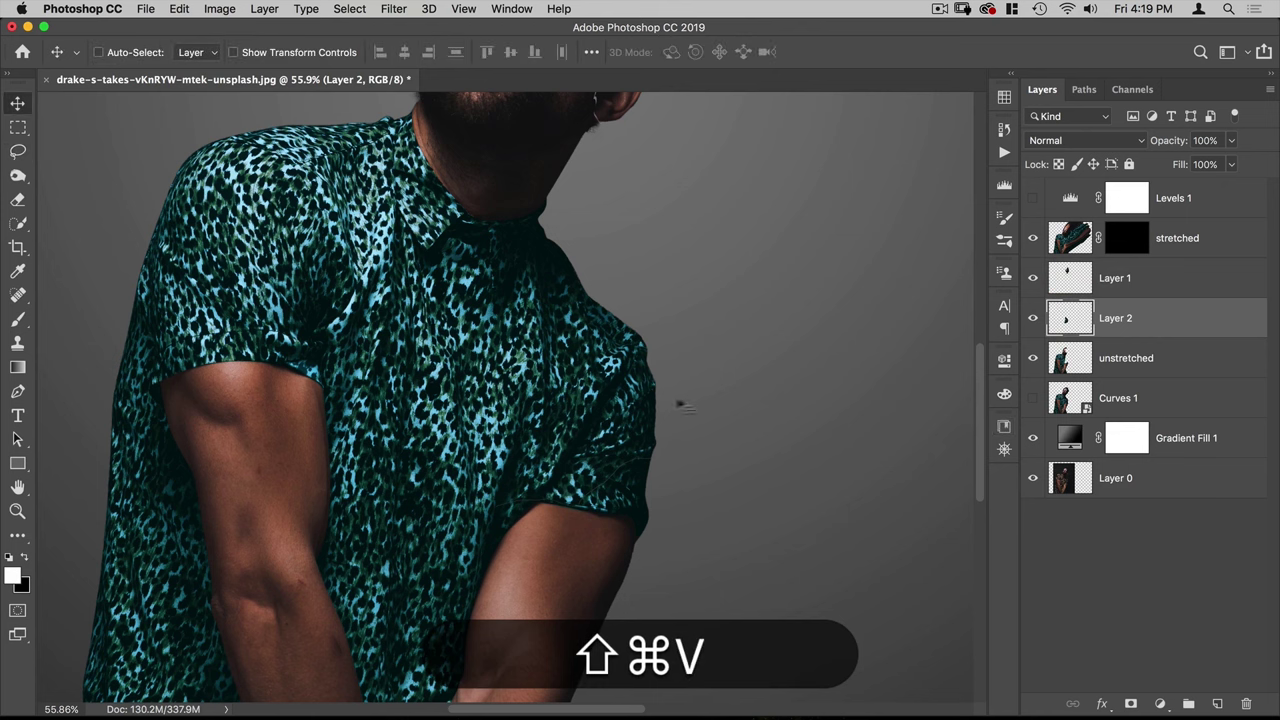
left_click_drag(596, 370, 618, 350)
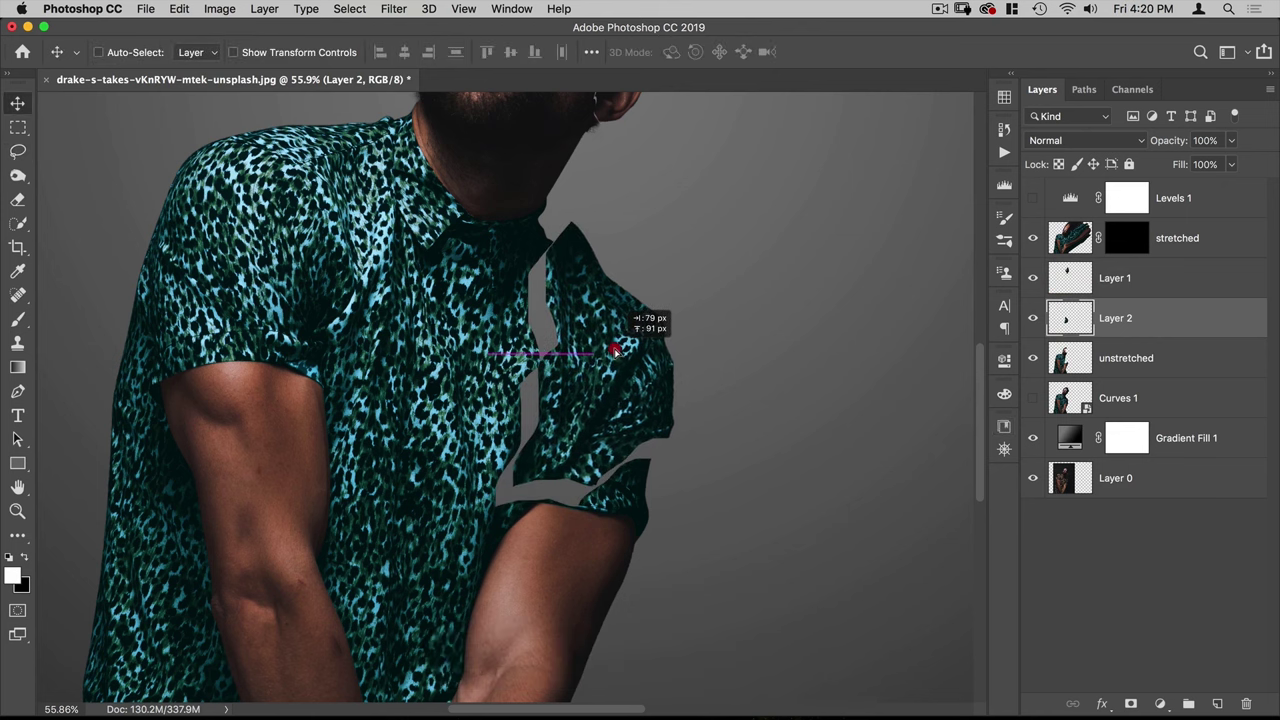
Step: Rotate the shoulder piece about 6.3° clockwise with Free Transform and apply it
key("super+t")
left_click_drag(716, 366, 720, 373)
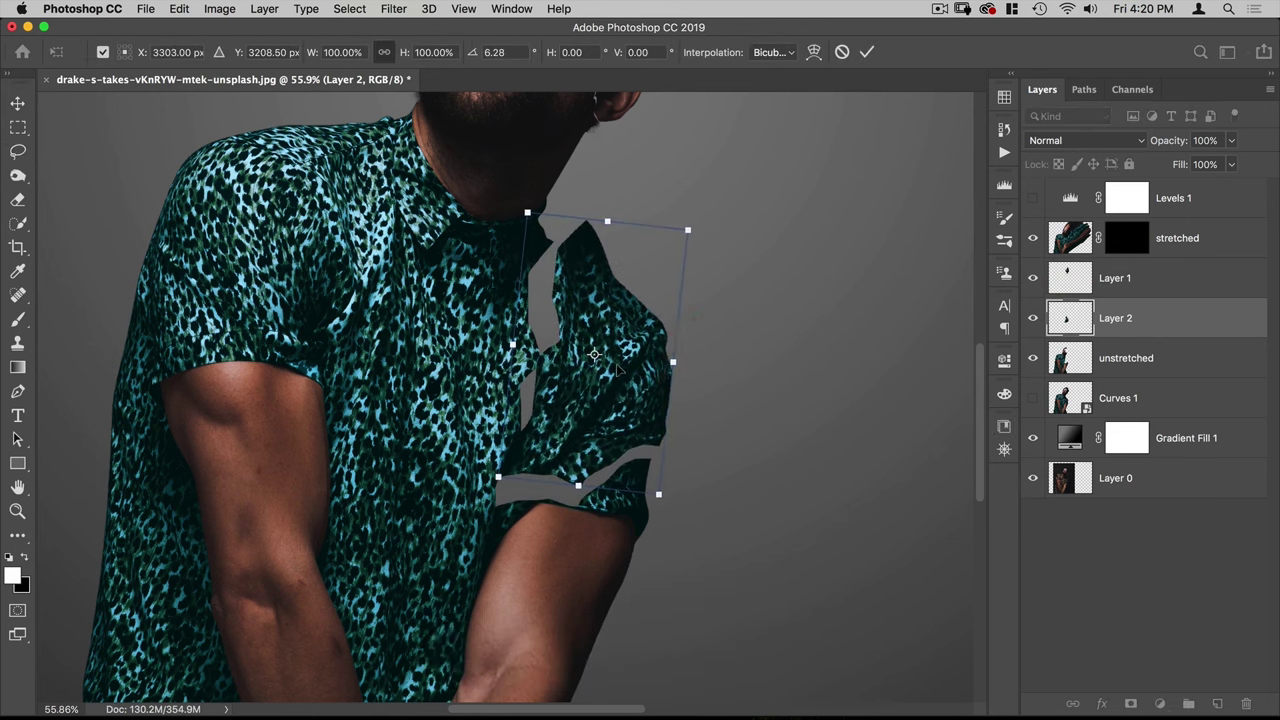
key("Return")
Step: Merge Layer 1, Layer 2 and the unstretched layer into one layer and add a white layer mask to it
left_click_drag(673, 272, 546, 243)
key("super+0")
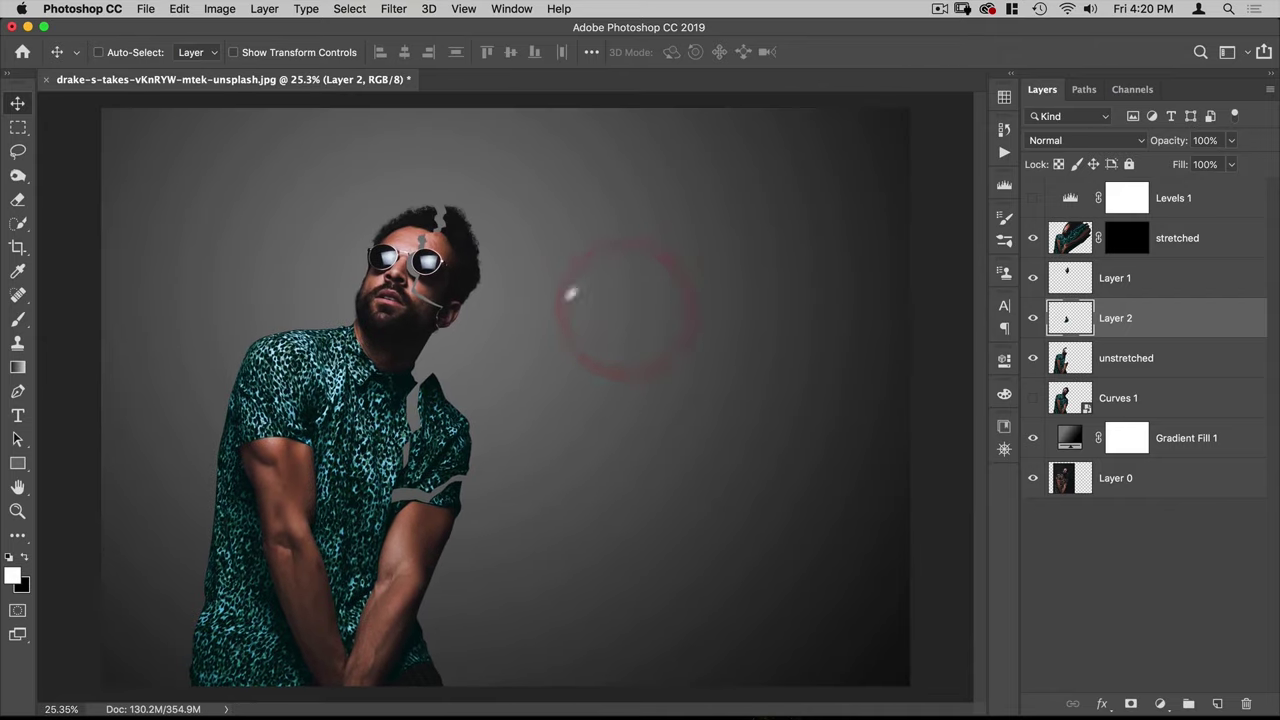
left_click_drag(438, 365, 466, 366)
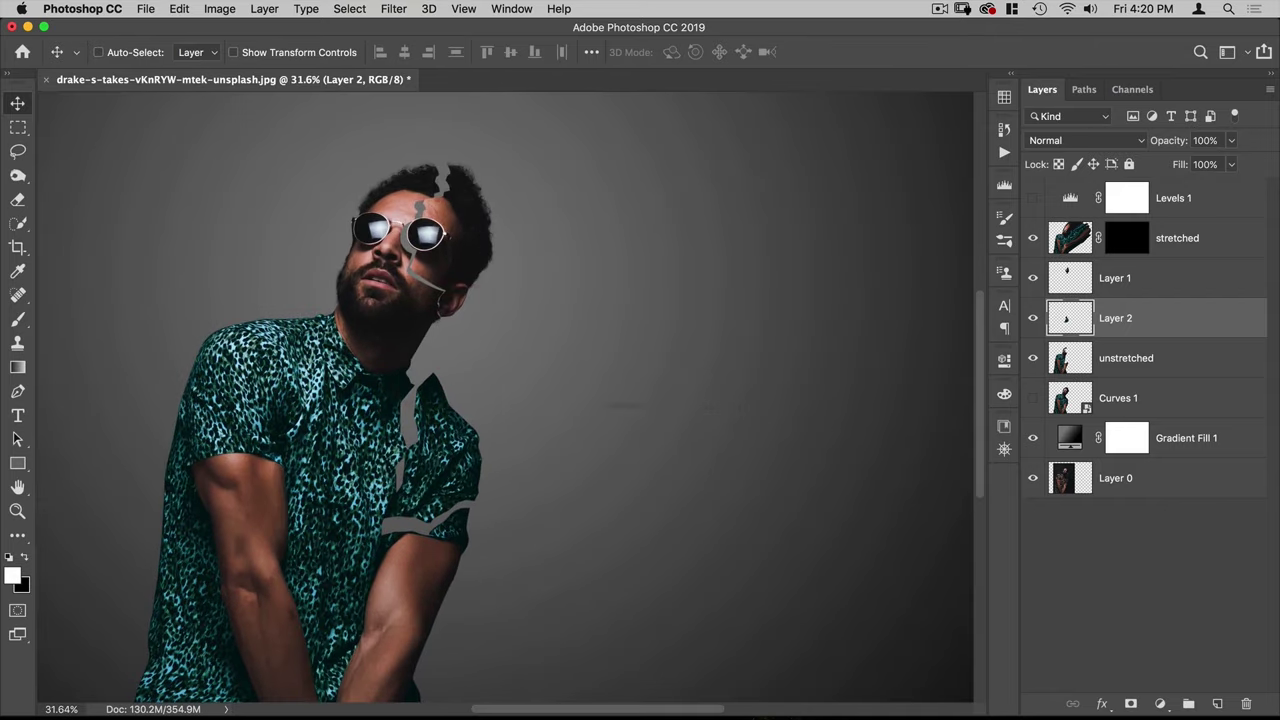
left_click(1120, 278)
left_click(1106, 357, "shift")
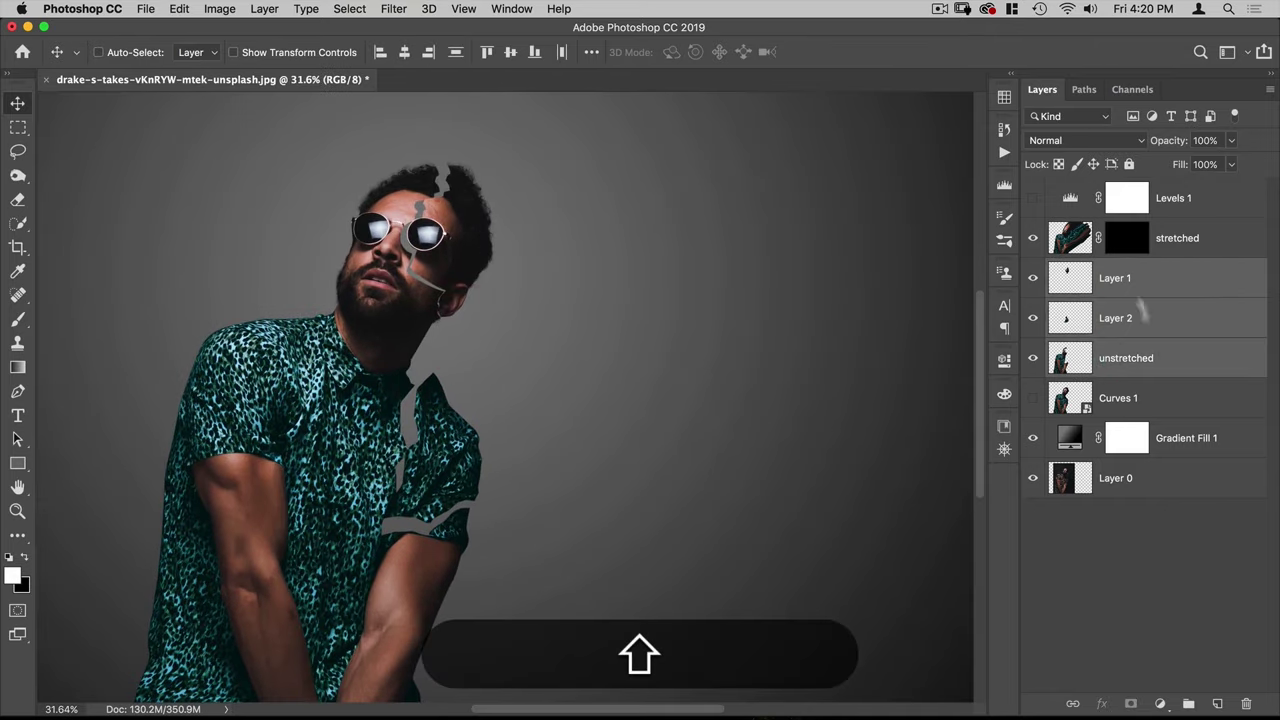
key("super+e")
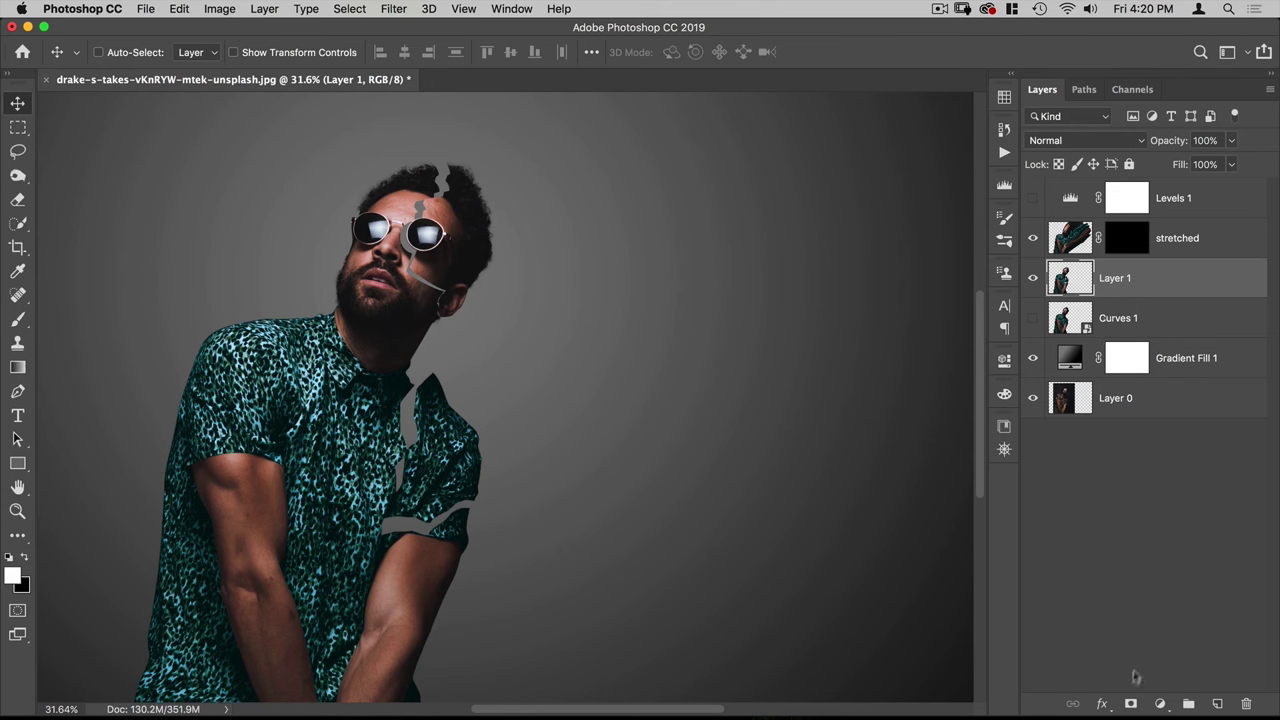
left_click(1129, 705)
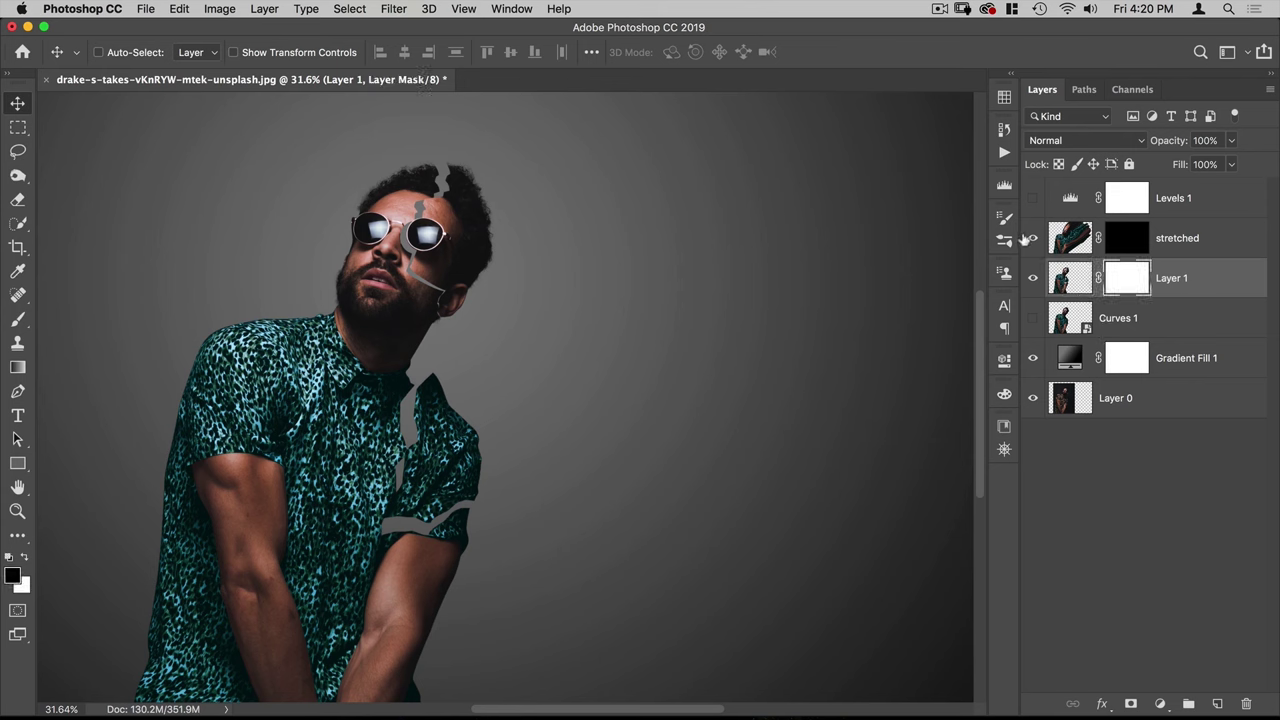
Step: Import the brush set Dispersion_brushes.abr from the assets folder into the Brush tool's presets
key("b")
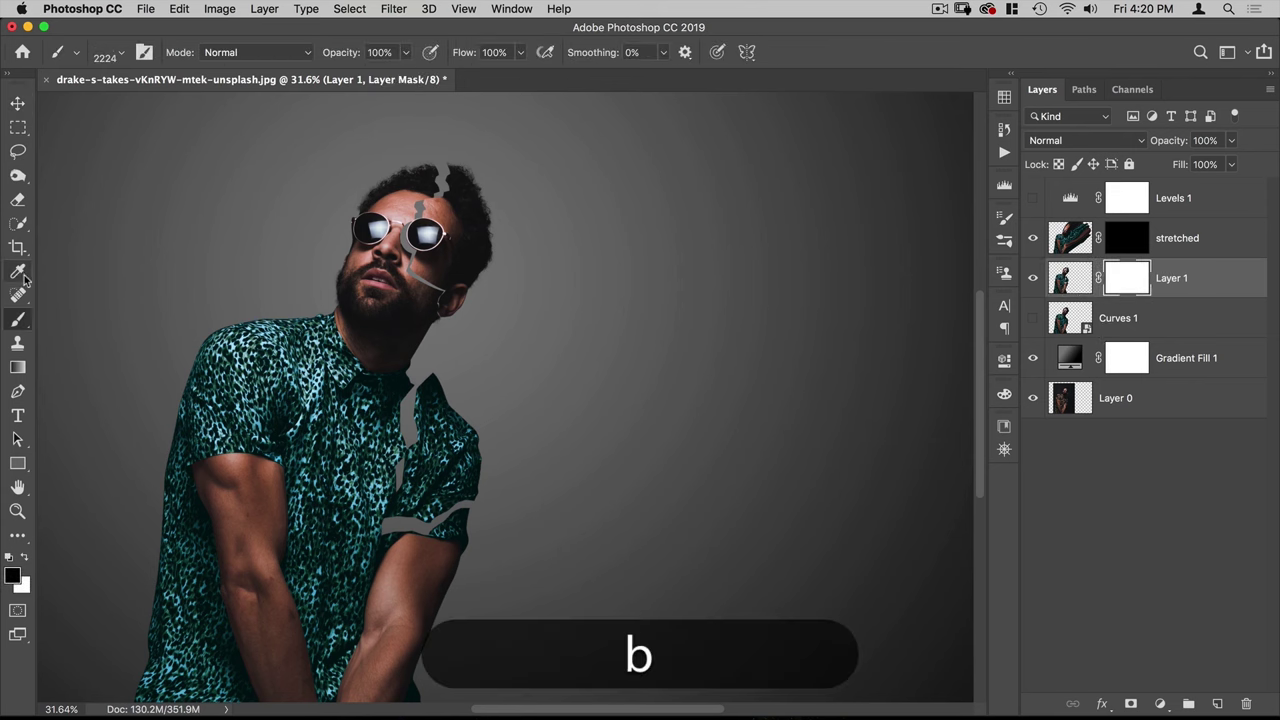
right_click(614, 281)
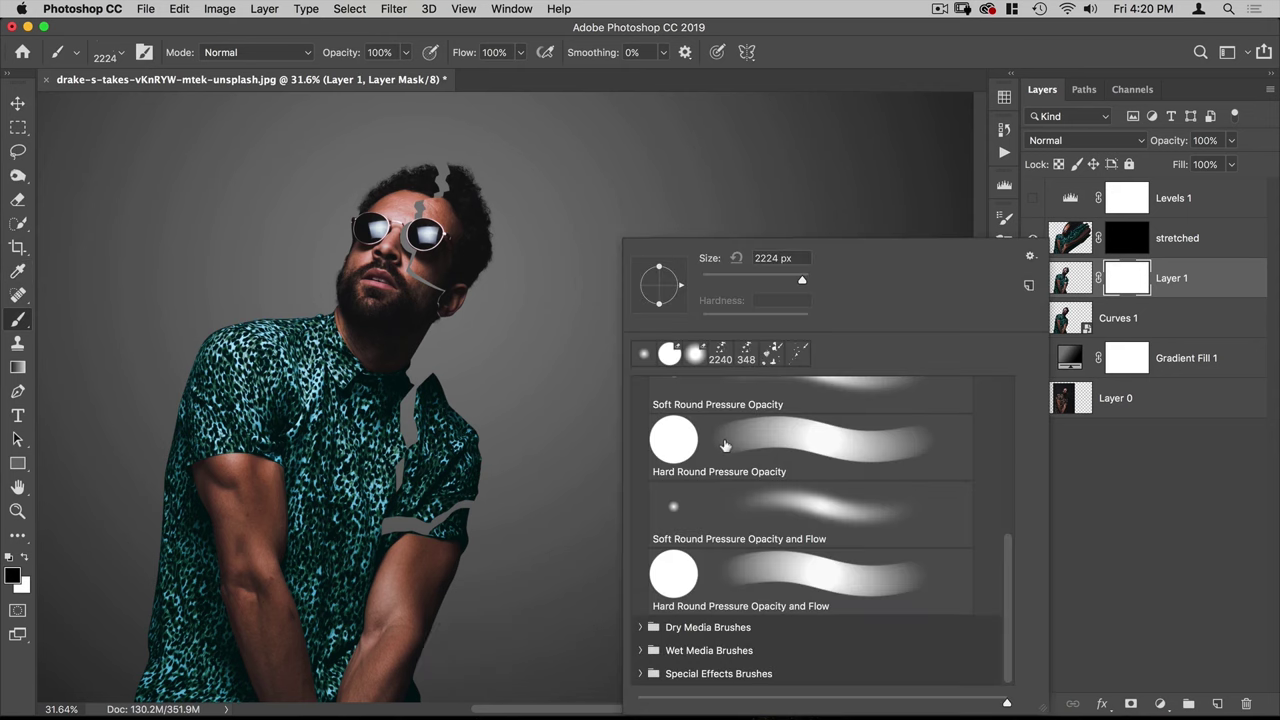
scroll(726, 445, "up", 5)
left_click(641, 389)
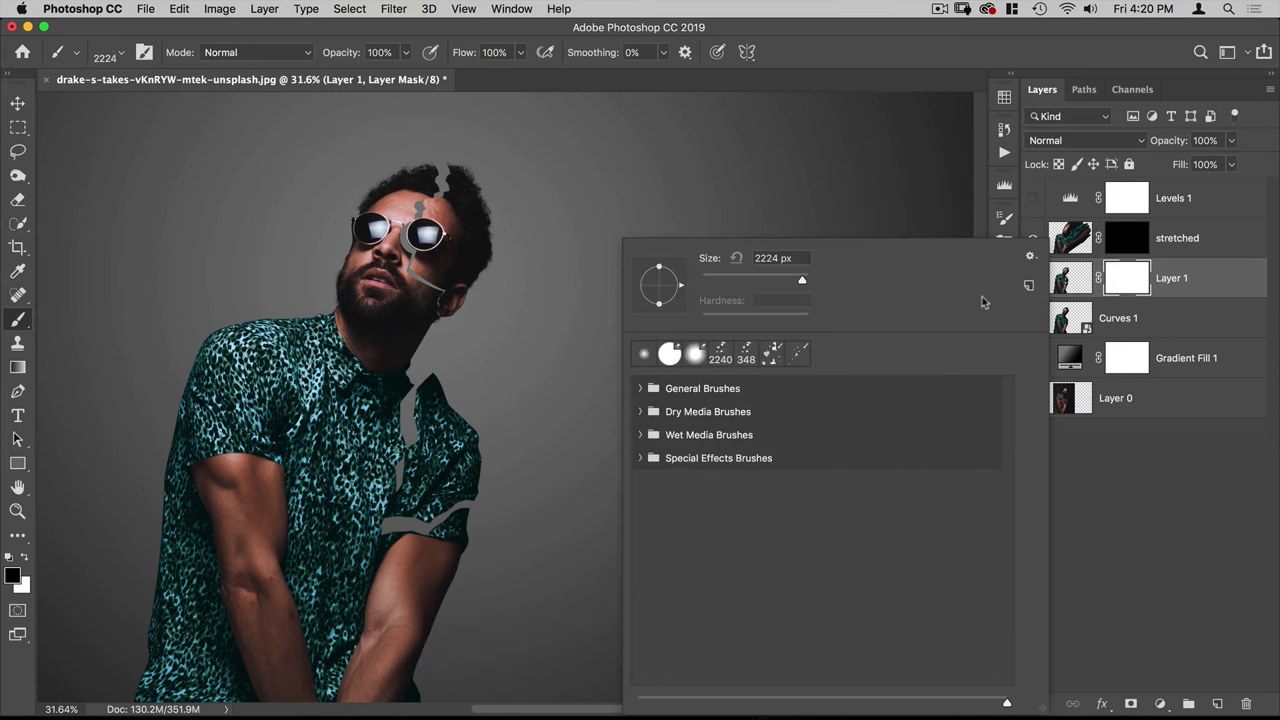
left_click(1030, 257)
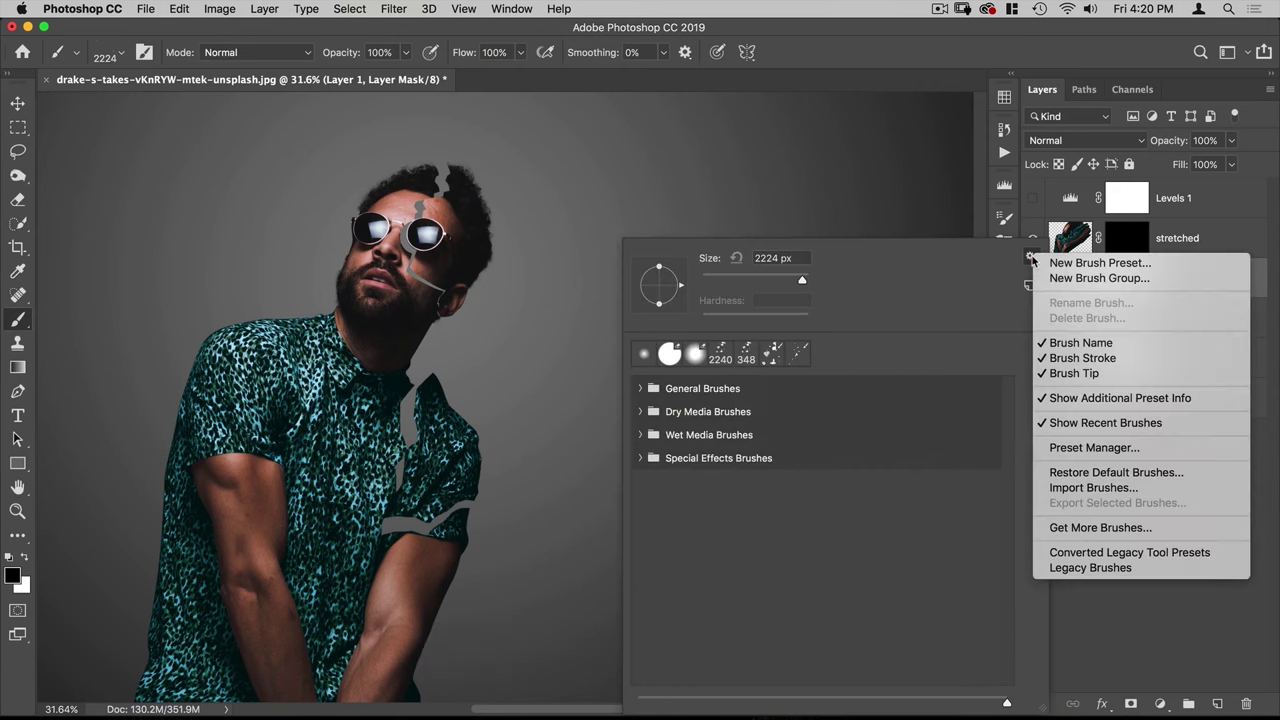
left_click(1044, 488)
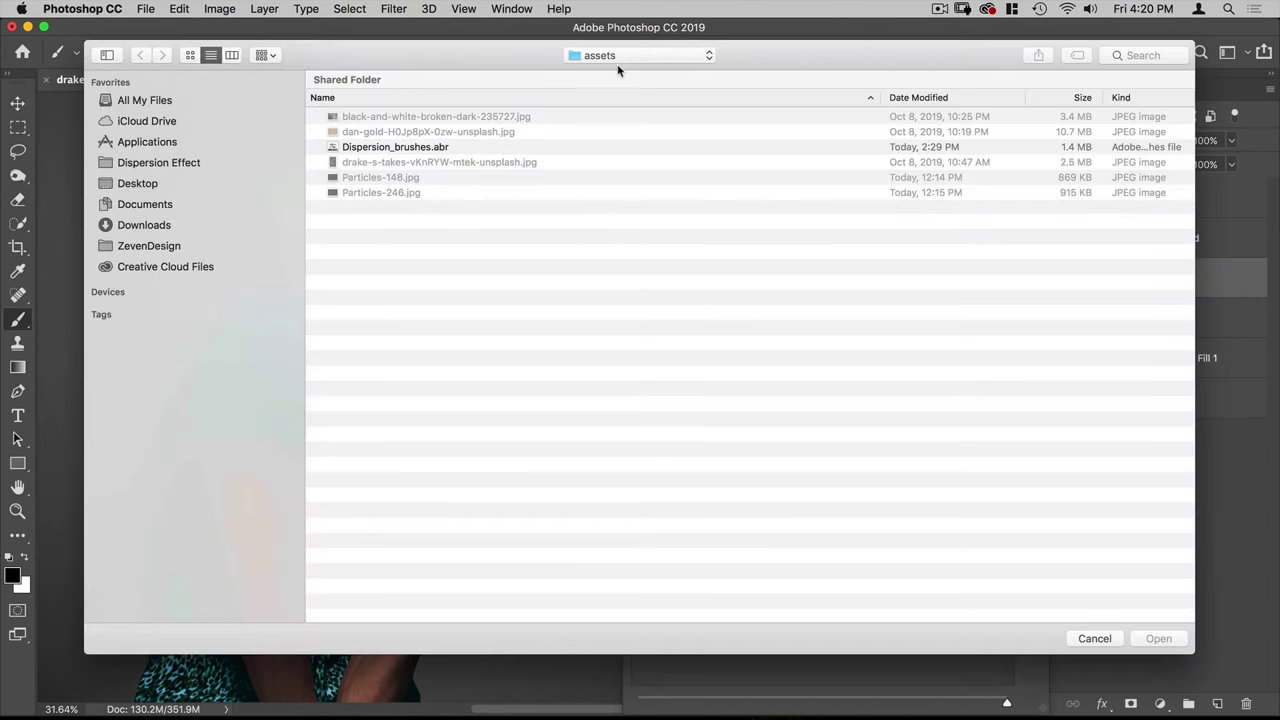
double_click(368, 148)
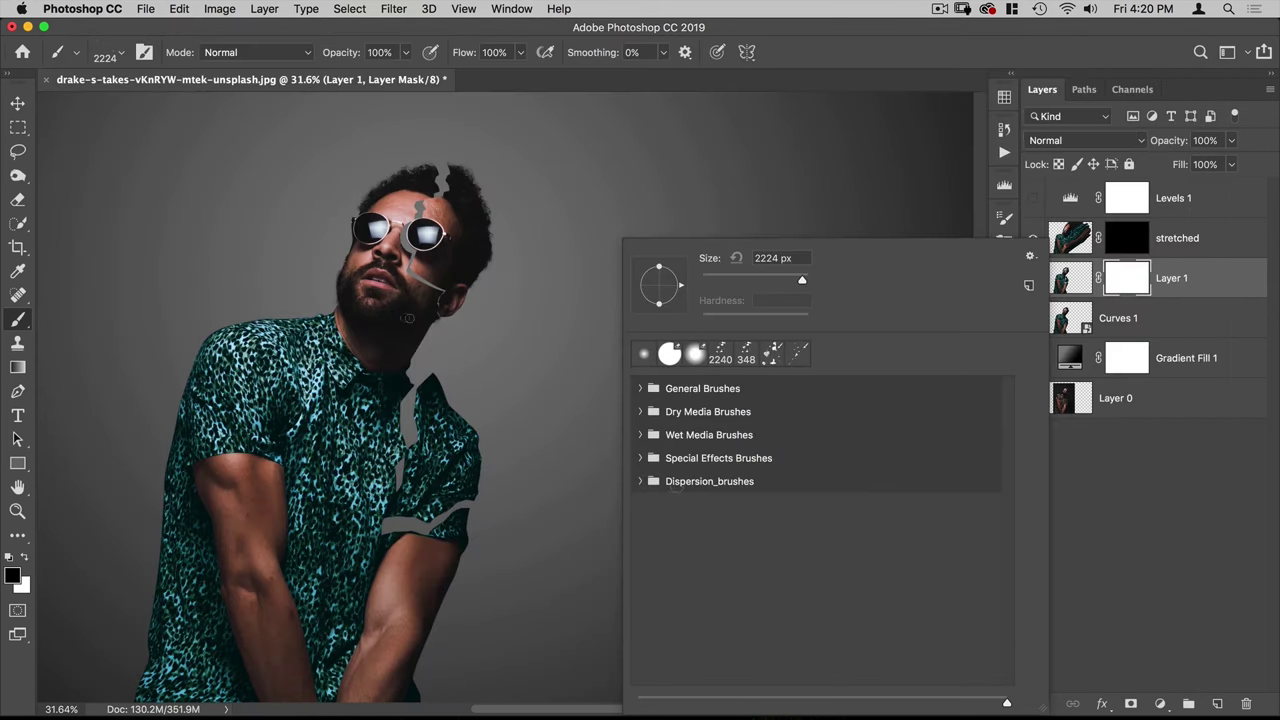
Step: Choose the 01 Dispersion brush at 2967 px from the Dispersion_brushes set
left_click(641, 482)
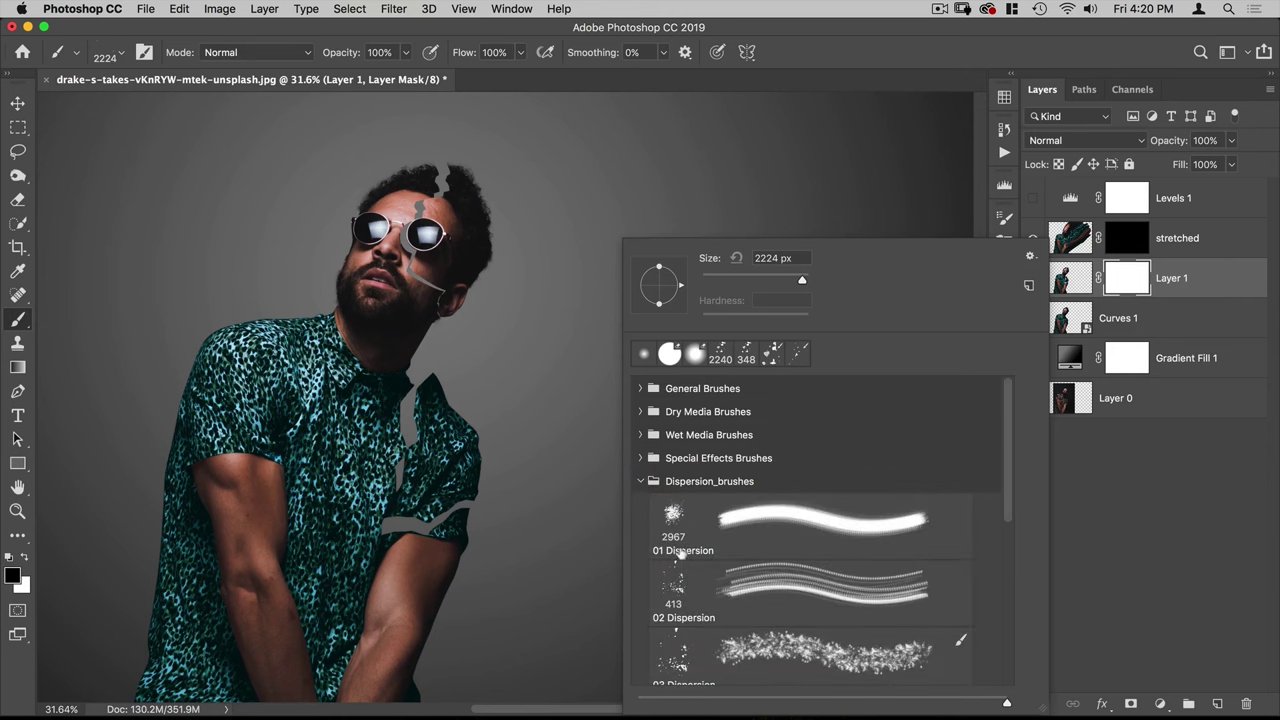
left_click(671, 516)
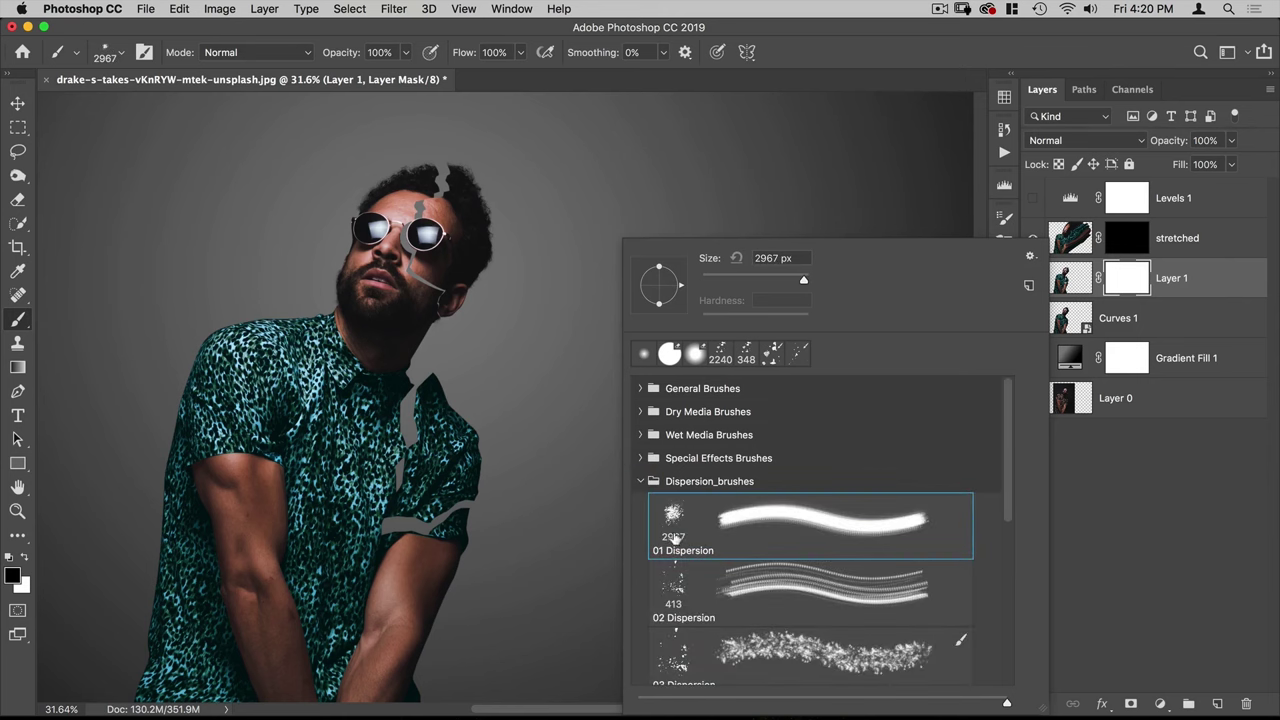
left_click(558, 31)
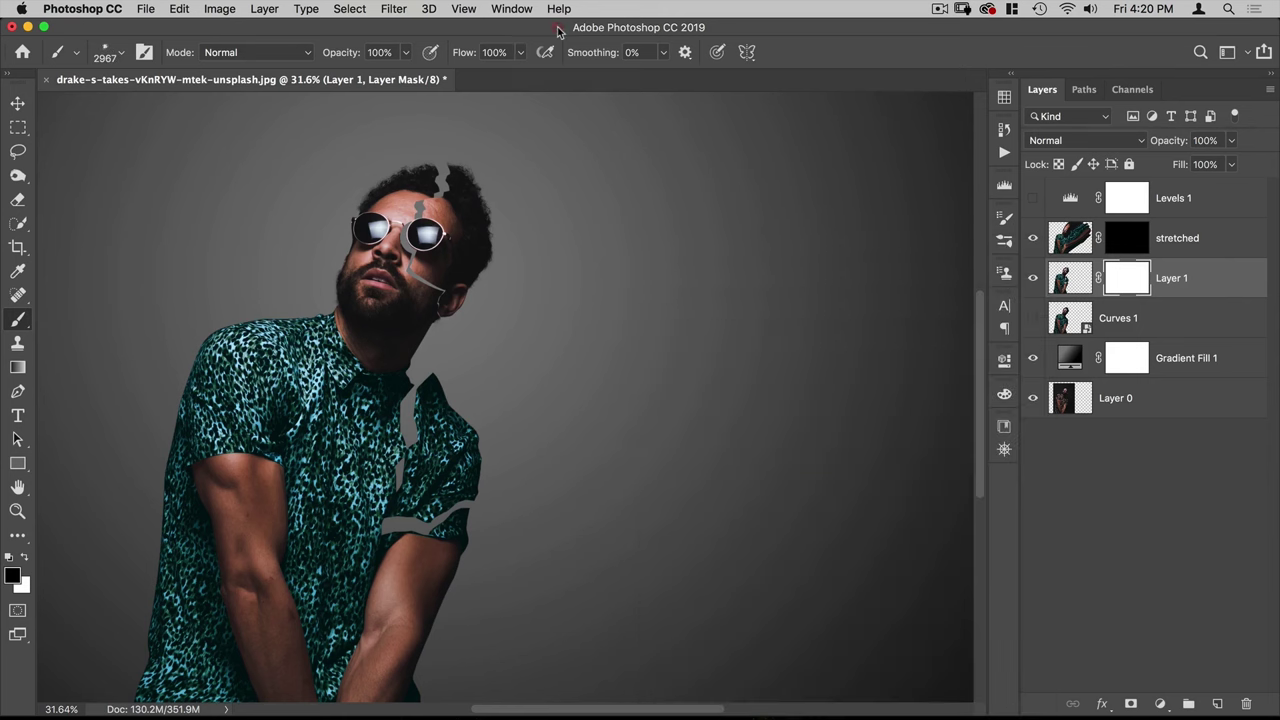
Step: Paint black on Layer 1's mask with 01 Dispersion to break away the man's head, shoulder and arm edge facing the empty background
left_click(1130, 280)
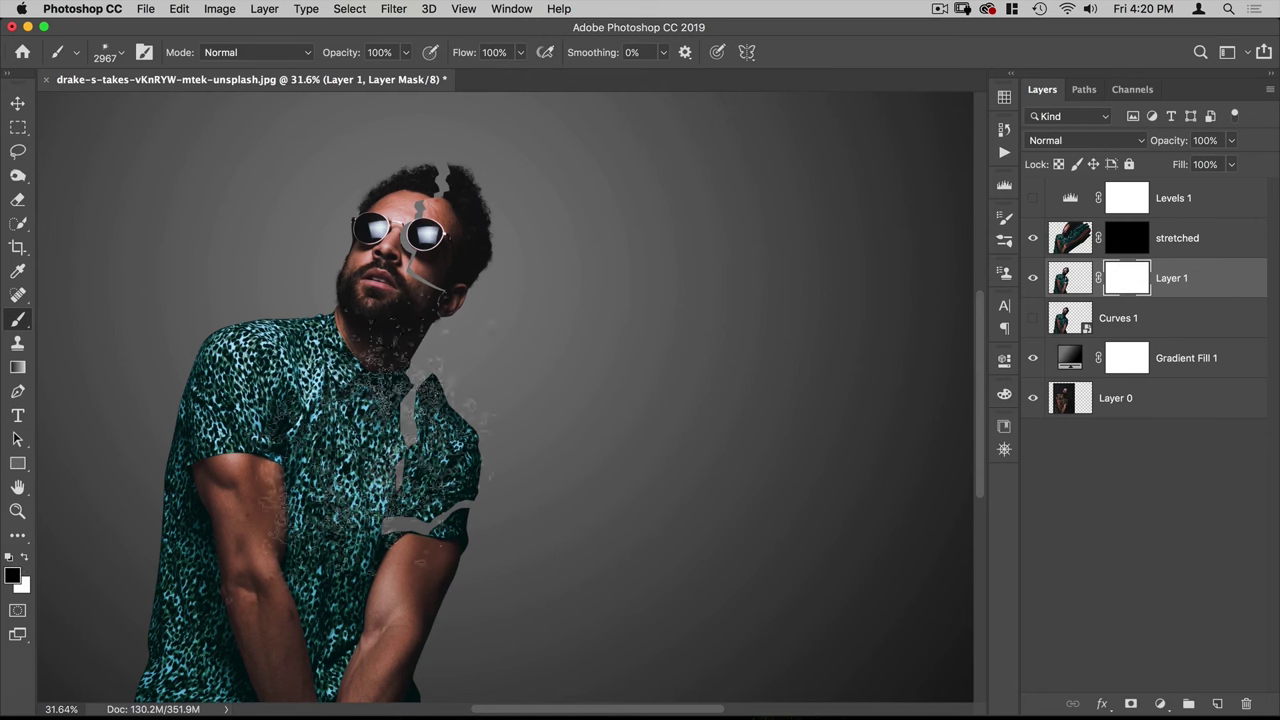
left_click(560, 470)
mouse_move(560, 470)
left_mouse_down()
mouse_move(515, 580)
mouse_move(502, 585)
mouse_move(622, 315)
mouse_move(522, 385)
mouse_move(497, 365)
mouse_move(607, 285)
mouse_move(562, 245)
mouse_move(577, 305)
mouse_move(482, 425)
mouse_move(547, 465)
mouse_move(525, 600)
left_mouse_up()
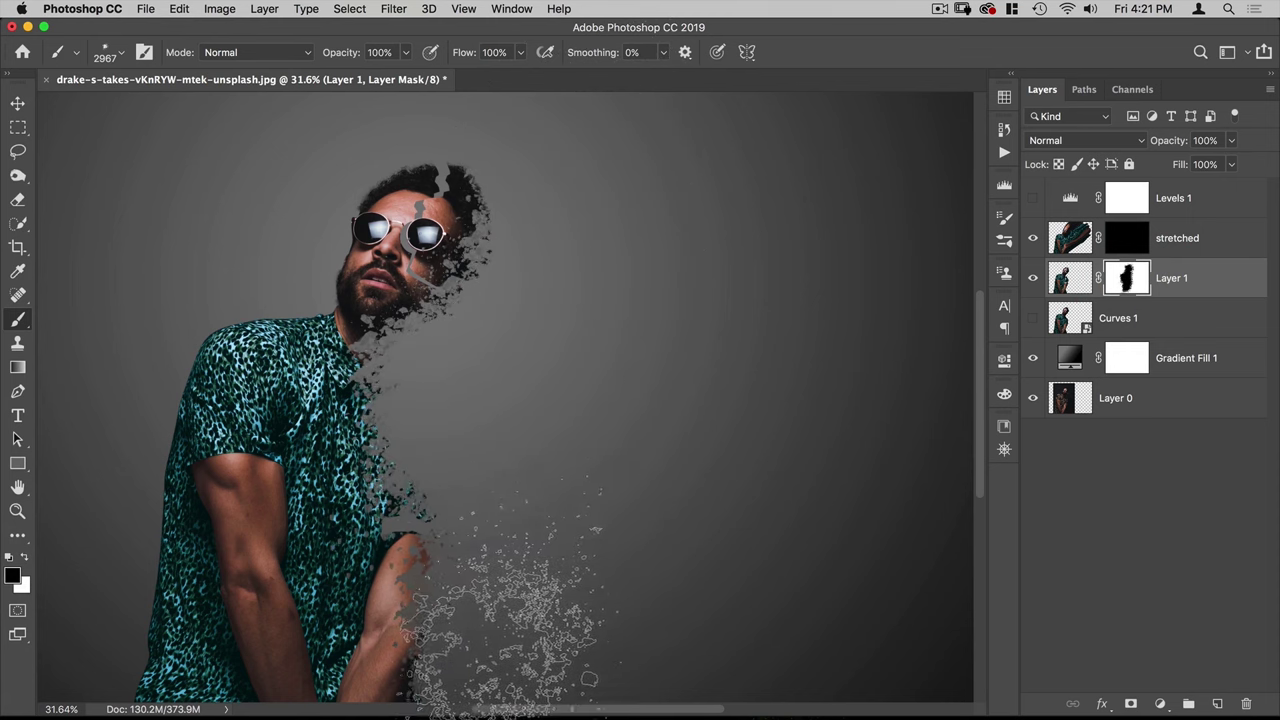
left_click_drag(503, 416, 466, 426)
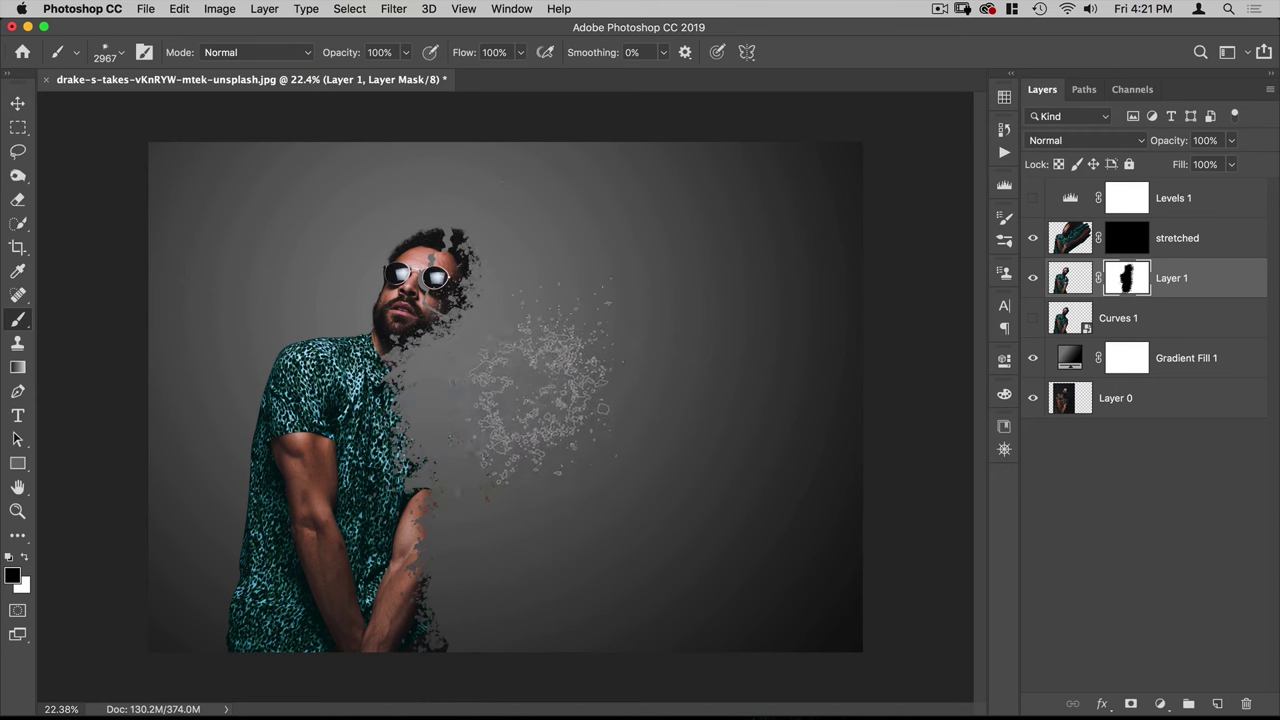
Step: Make white the foreground colour and stamp 01 Dispersion at the chest edge on the stretched layer's mask
left_click(1122, 238)
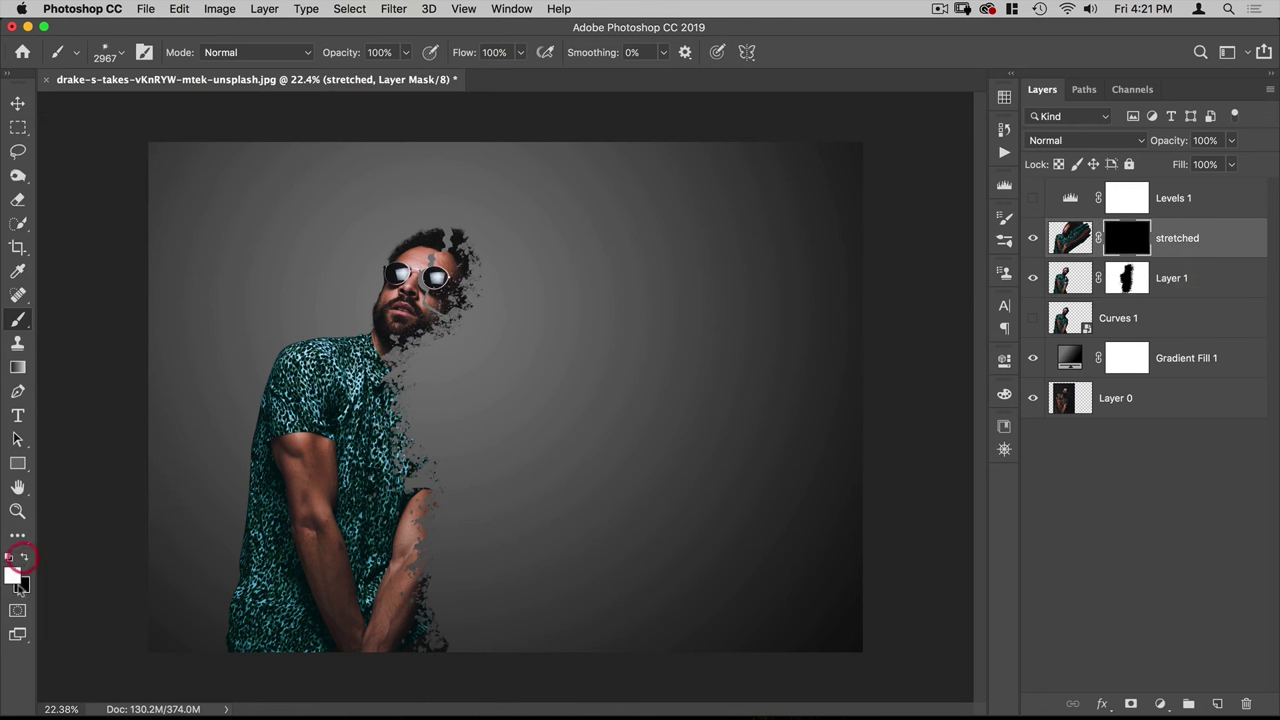
left_click(413, 380)
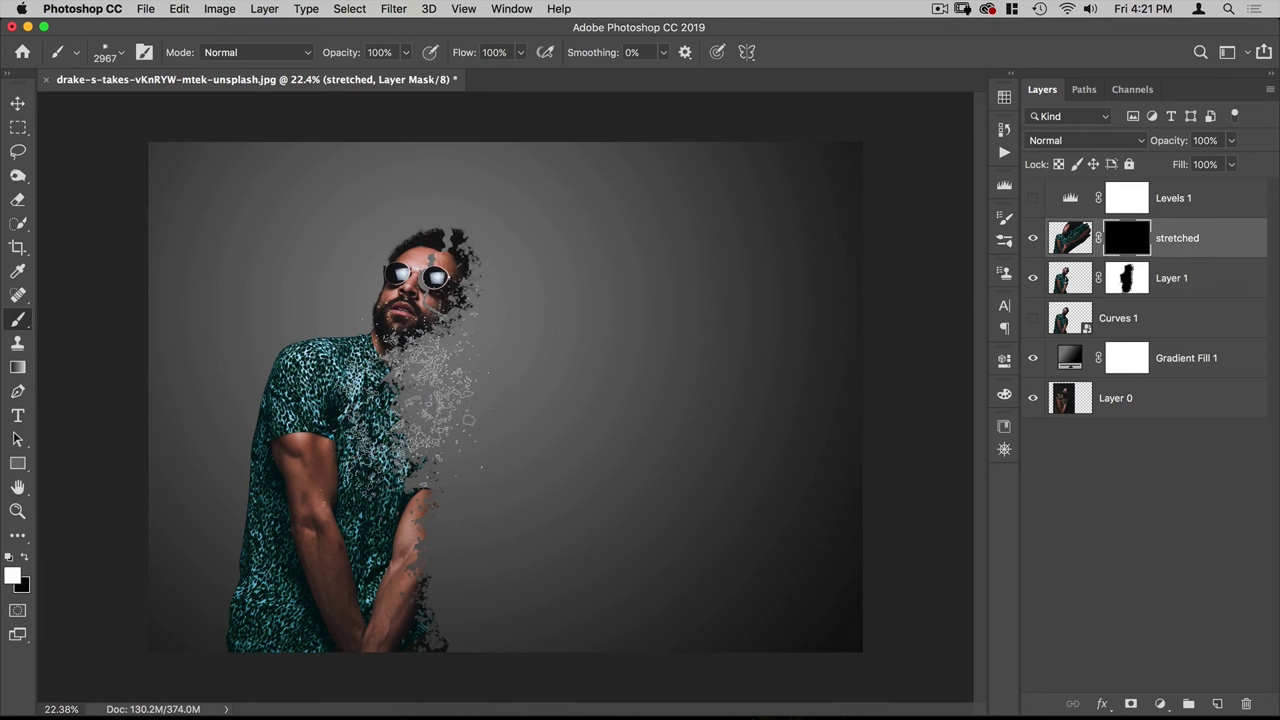
Step: Try 01 Dispersion stamps around the head on the stretched layer's mask and undo them
left_click(421, 299)
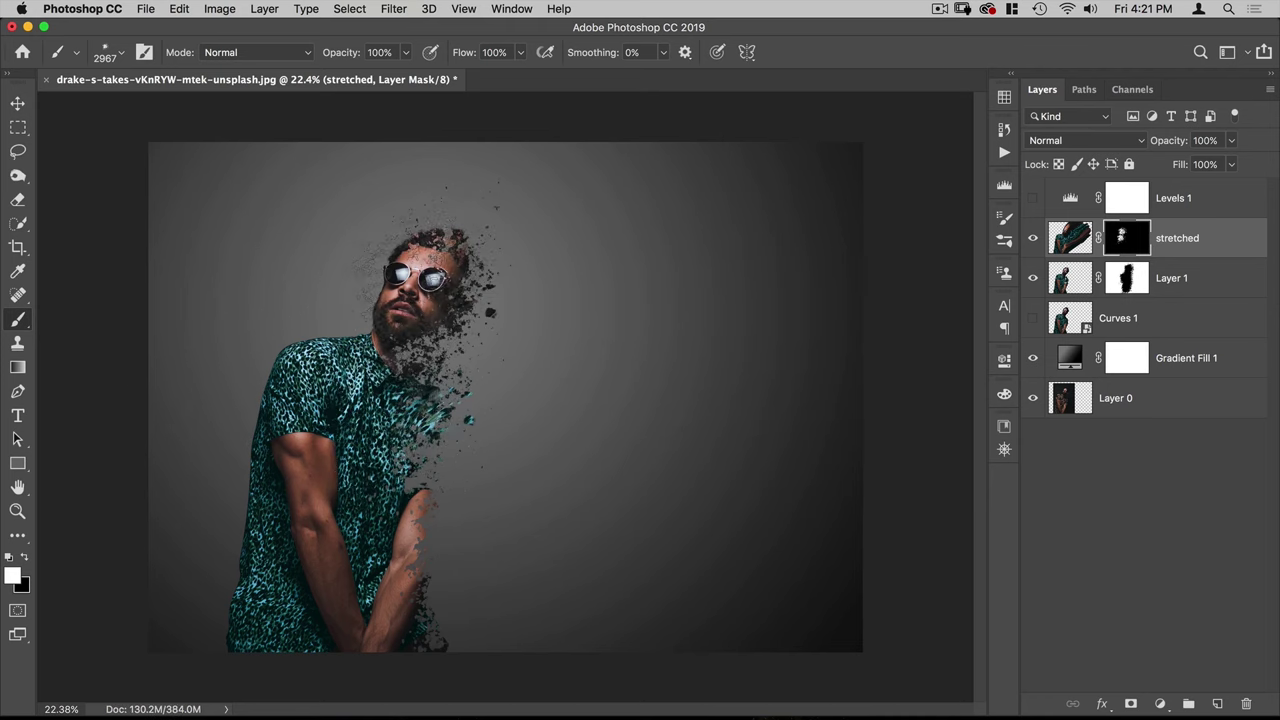
key("super+z")
key("super+z")
key("super+z")
key("super+z")
key("super+z")
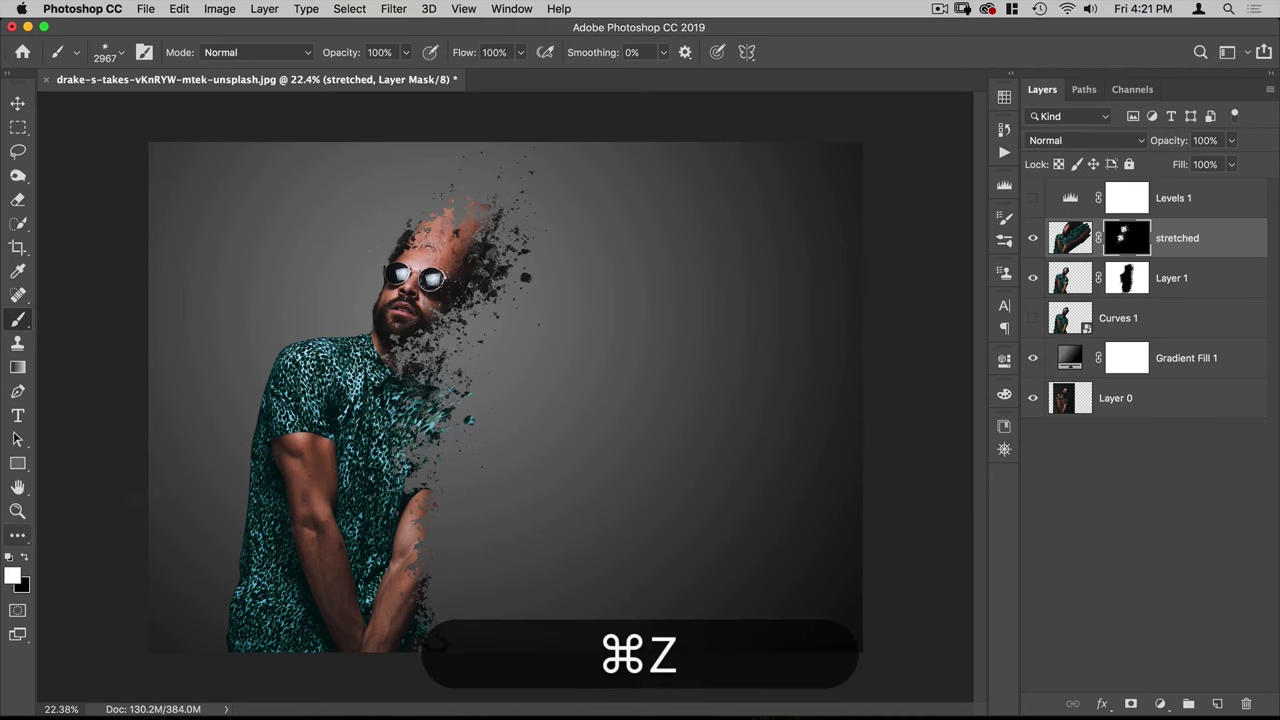
Step: Stamp white 01 Dispersion fragments beside the face, elbow and forearm on the stretched layer's mask
left_click(423, 306)
left_click(399, 515)
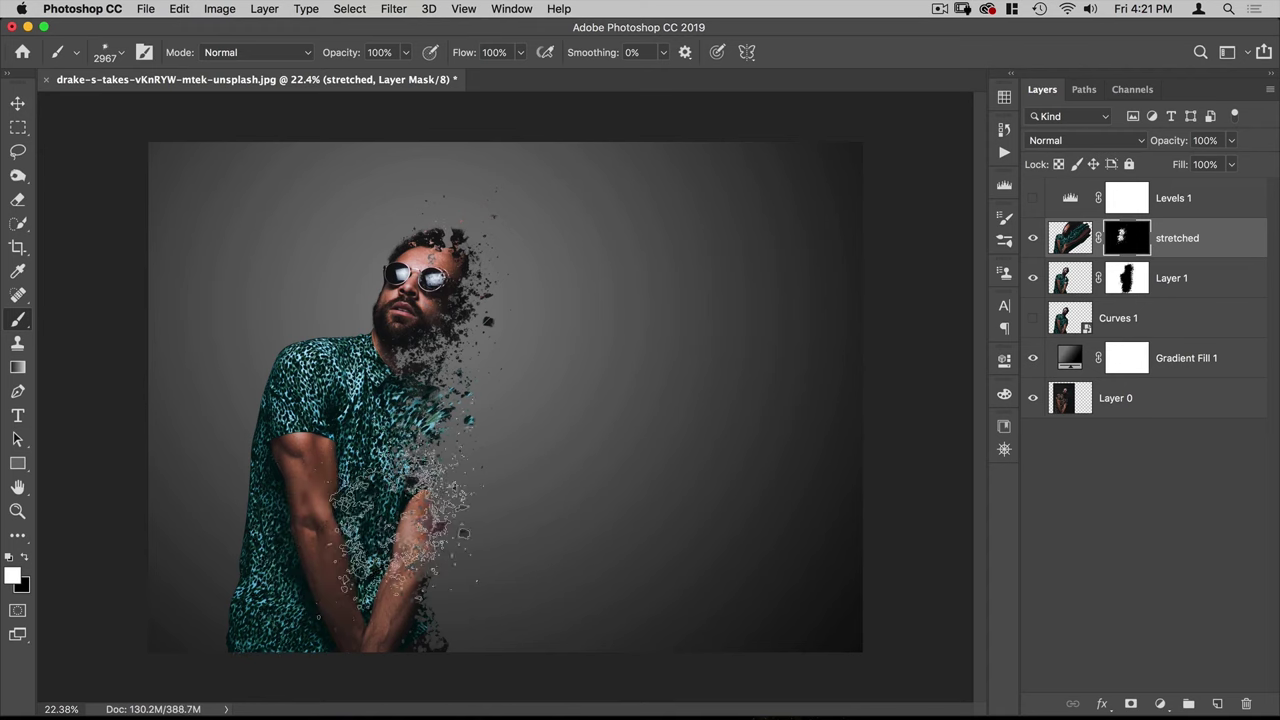
left_click(385, 612)
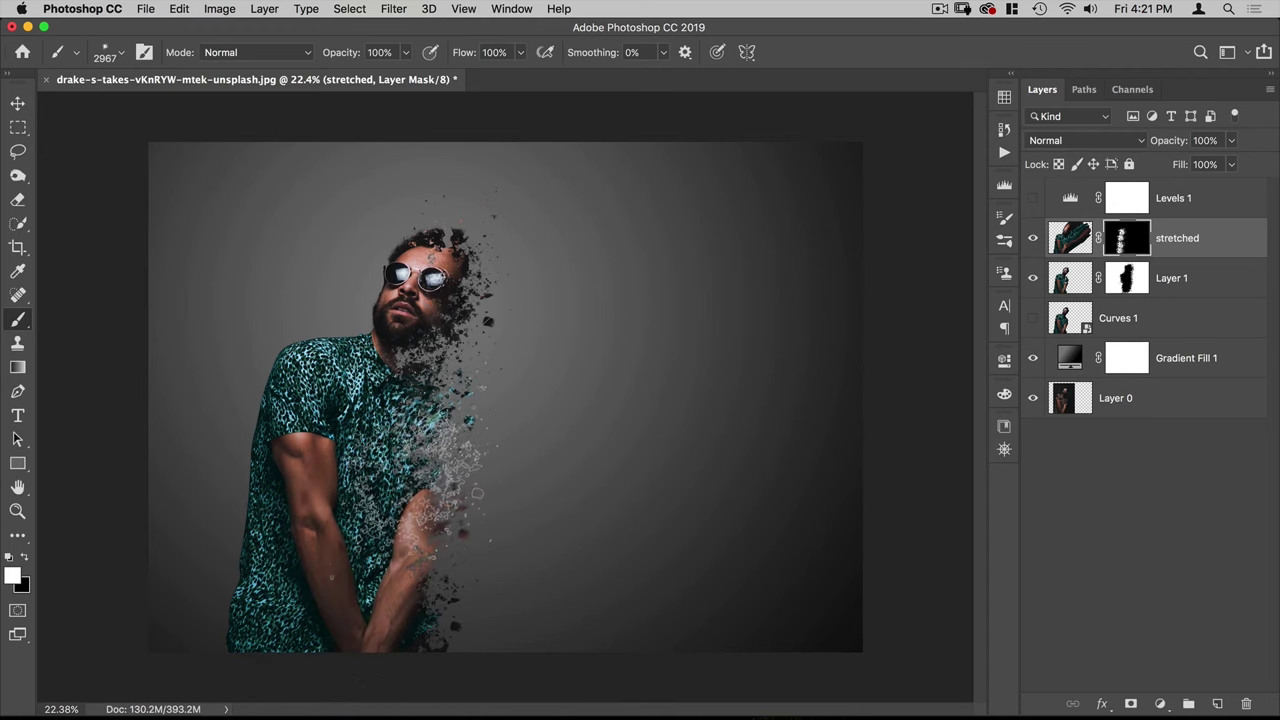
left_click(402, 487)
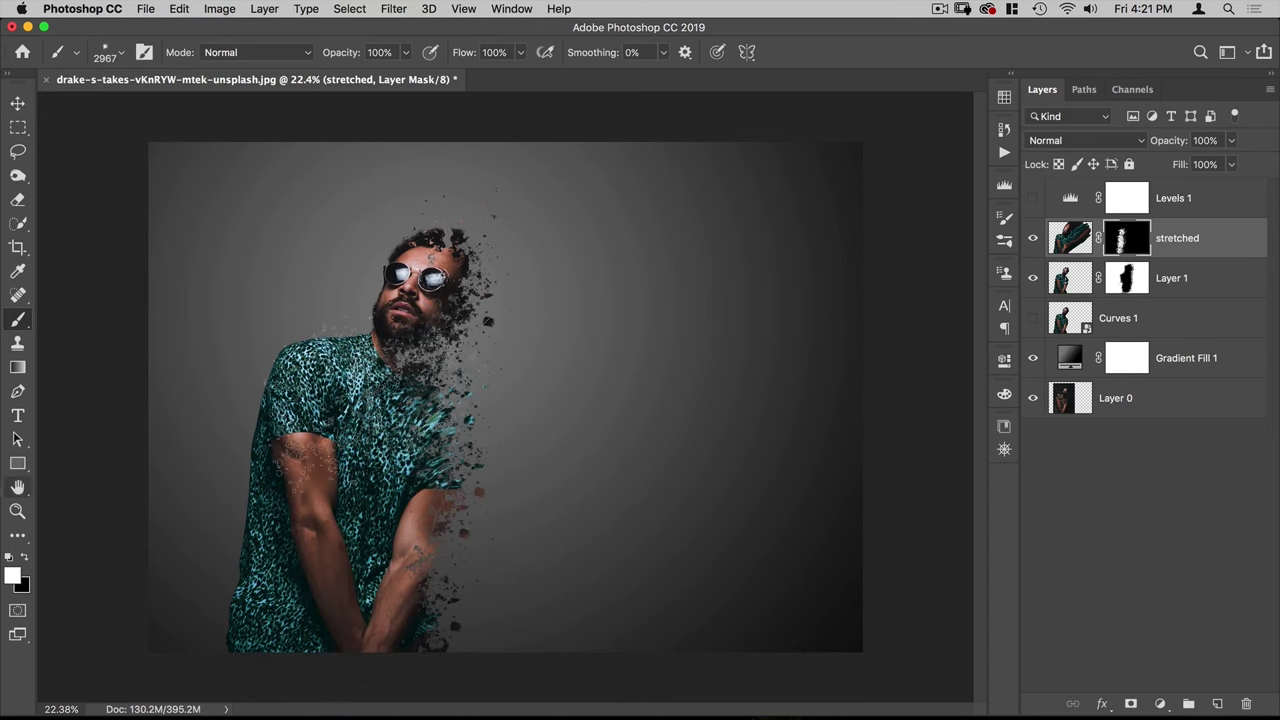
Step: Switch to the 02 Dispersion brush, rotate its tip and enlarge it to 1745 px
right_click(505, 365)
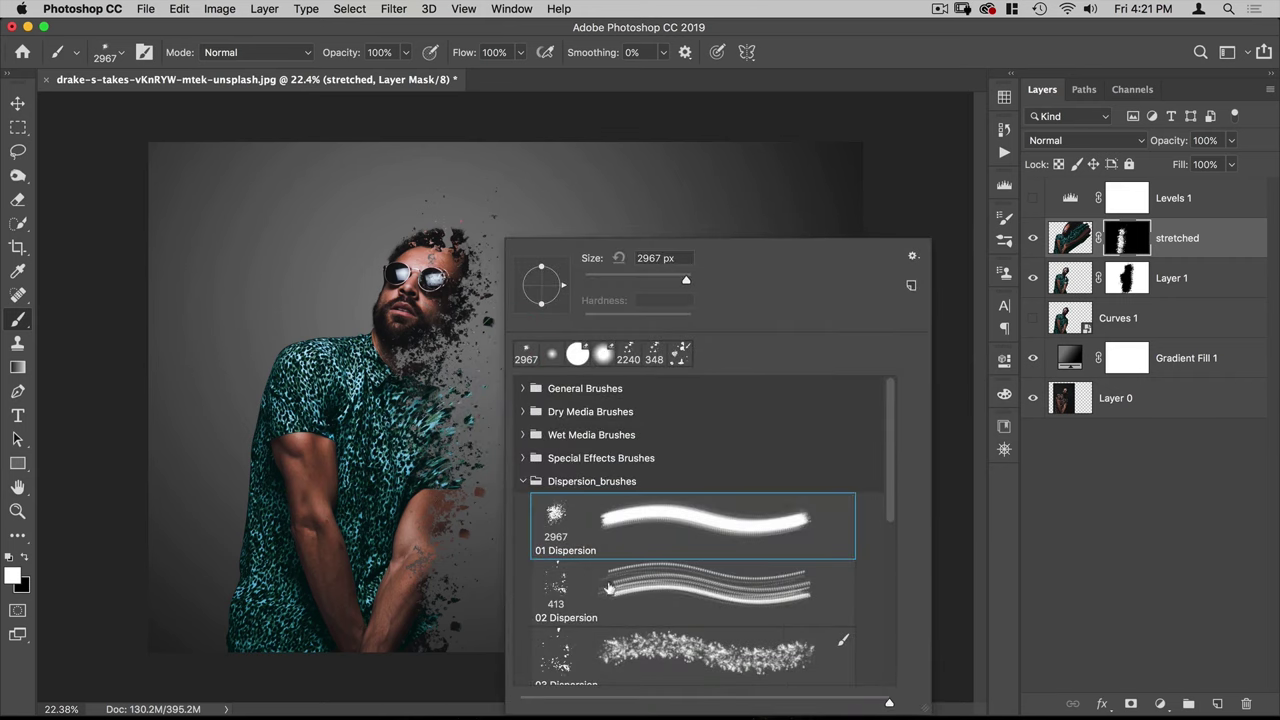
left_click(563, 594)
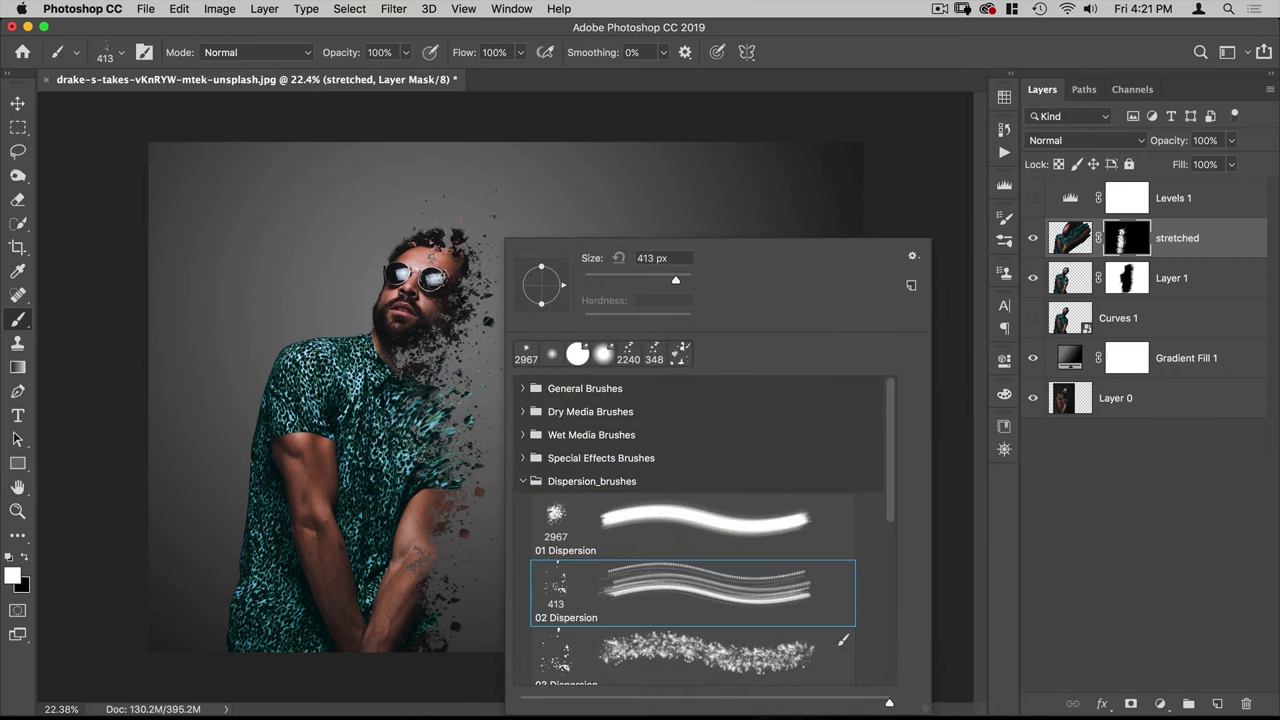
left_click_drag(436, 424, 480, 422)
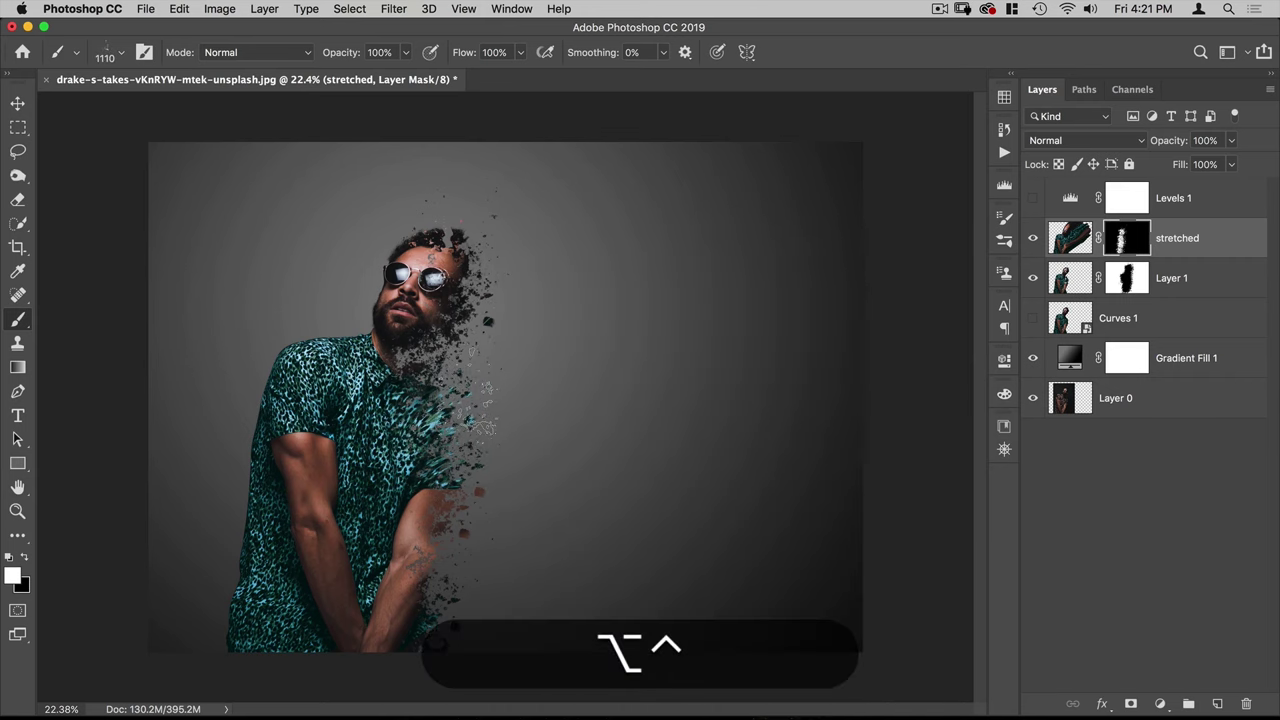
right_click(460, 395)
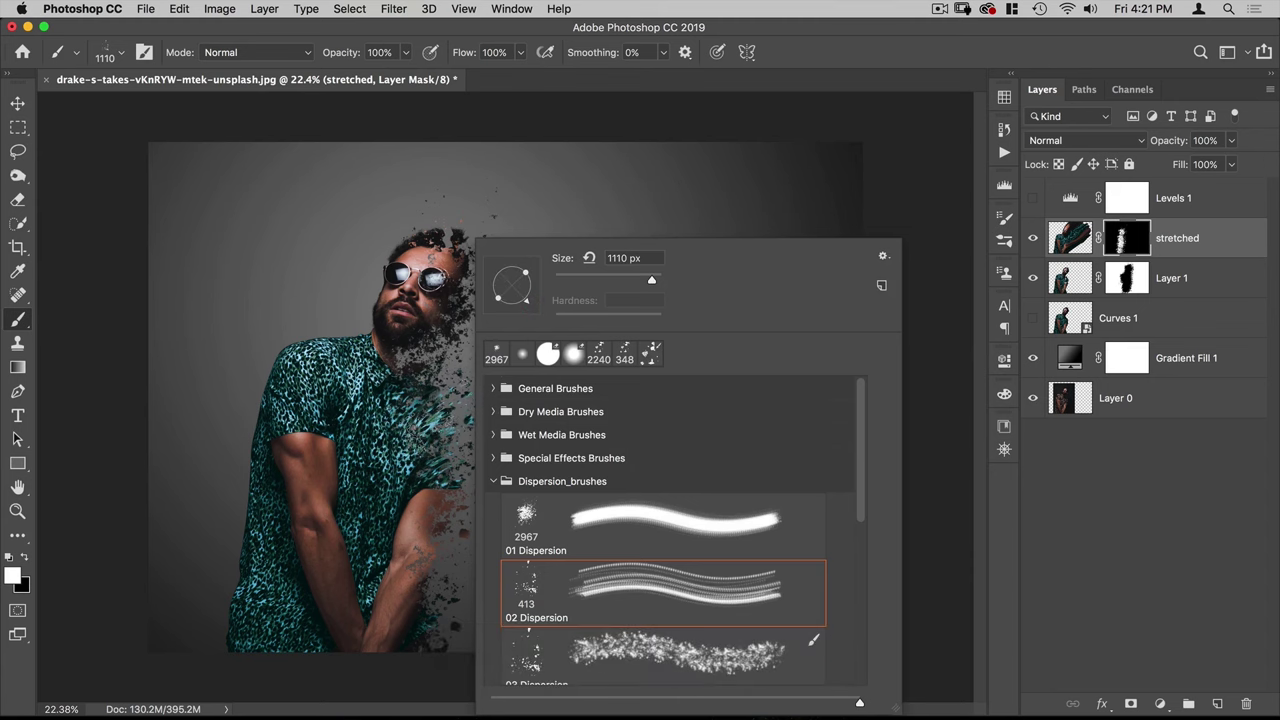
left_click_drag(447, 437, 487, 438)
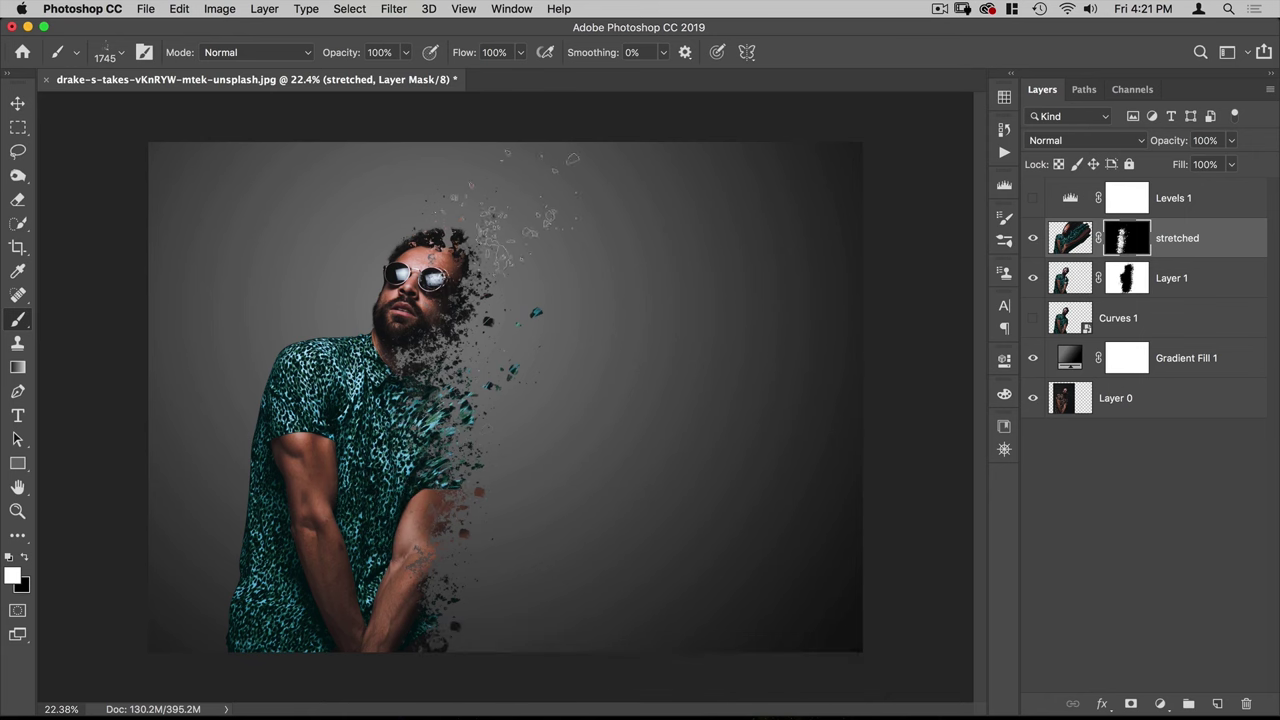
Step: Scatter white 02 Dispersion fragments outward from the head, shoulder and arm on the stretched mask, and select Layer 1's mask
mouse_move(330, 640)
left_mouse_down()
mouse_move(380, 565)
mouse_move(465, 505)
mouse_move(445, 600)
mouse_move(515, 395)
left_mouse_up()
left_click(510, 392)
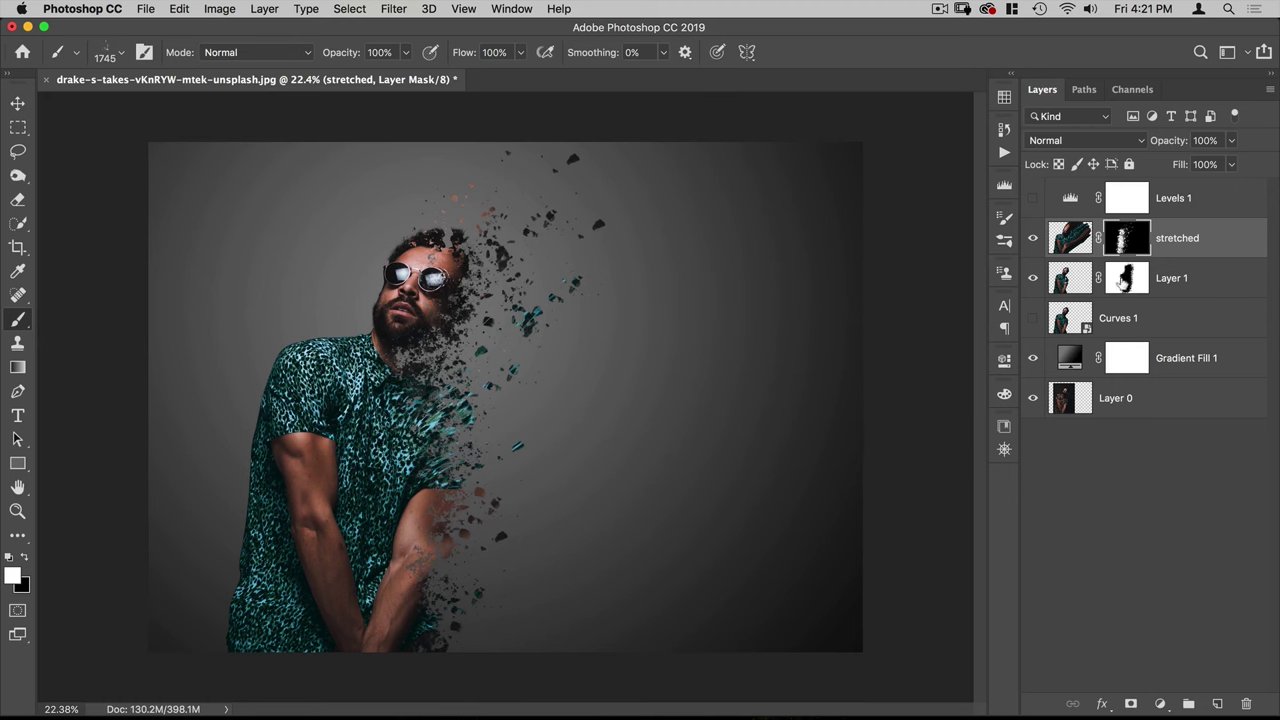
left_click(1122, 280)
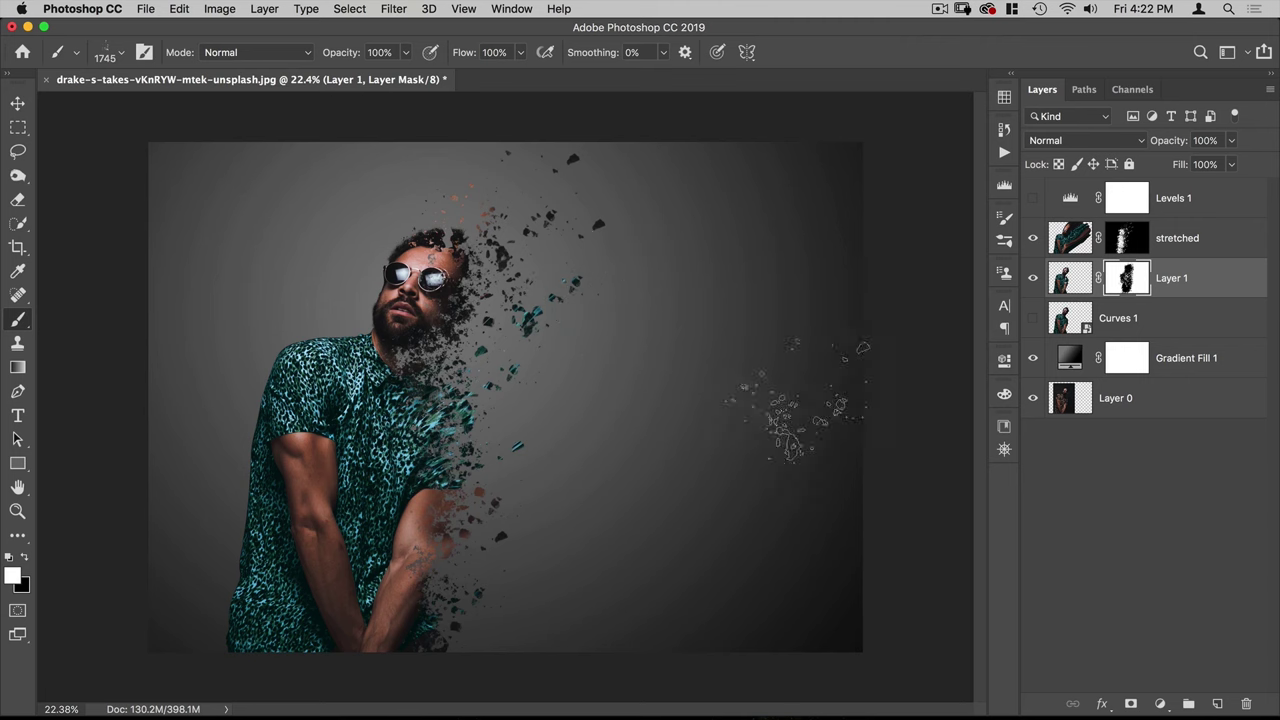
Step: Add a new layer above Curves 1 and name it "background chunks"
left_click(1073, 323)
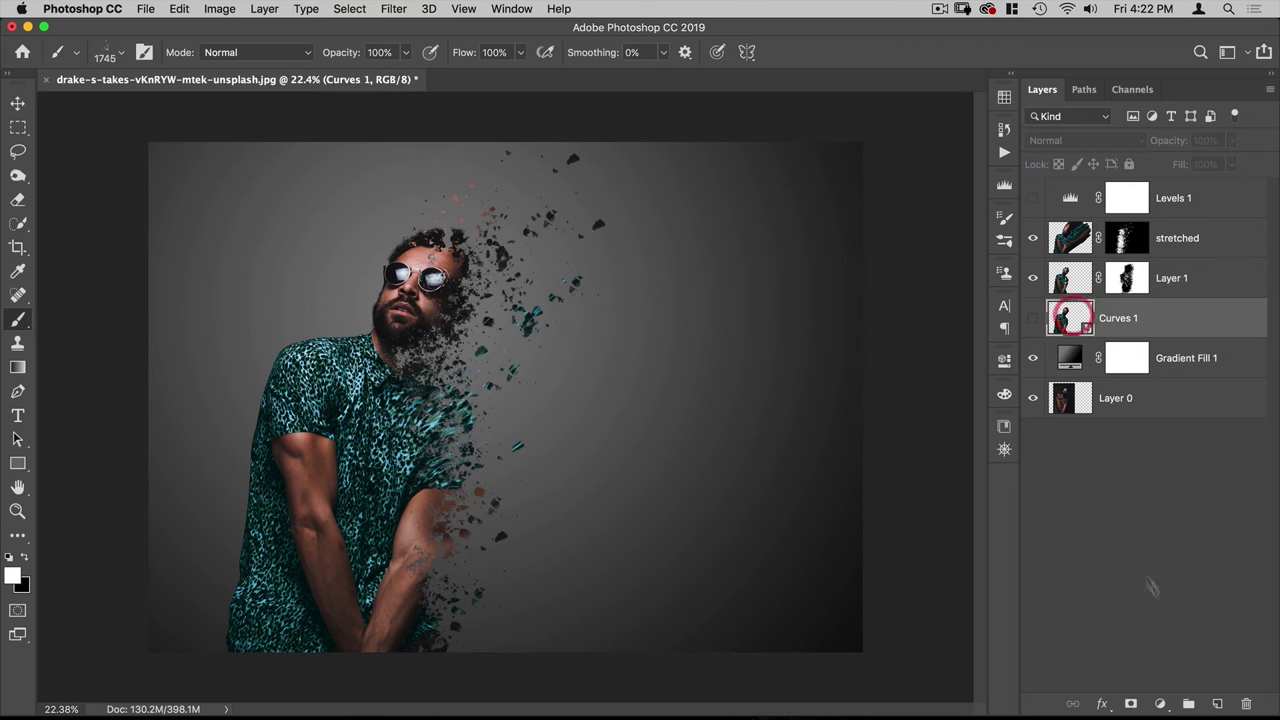
left_click(1218, 704)
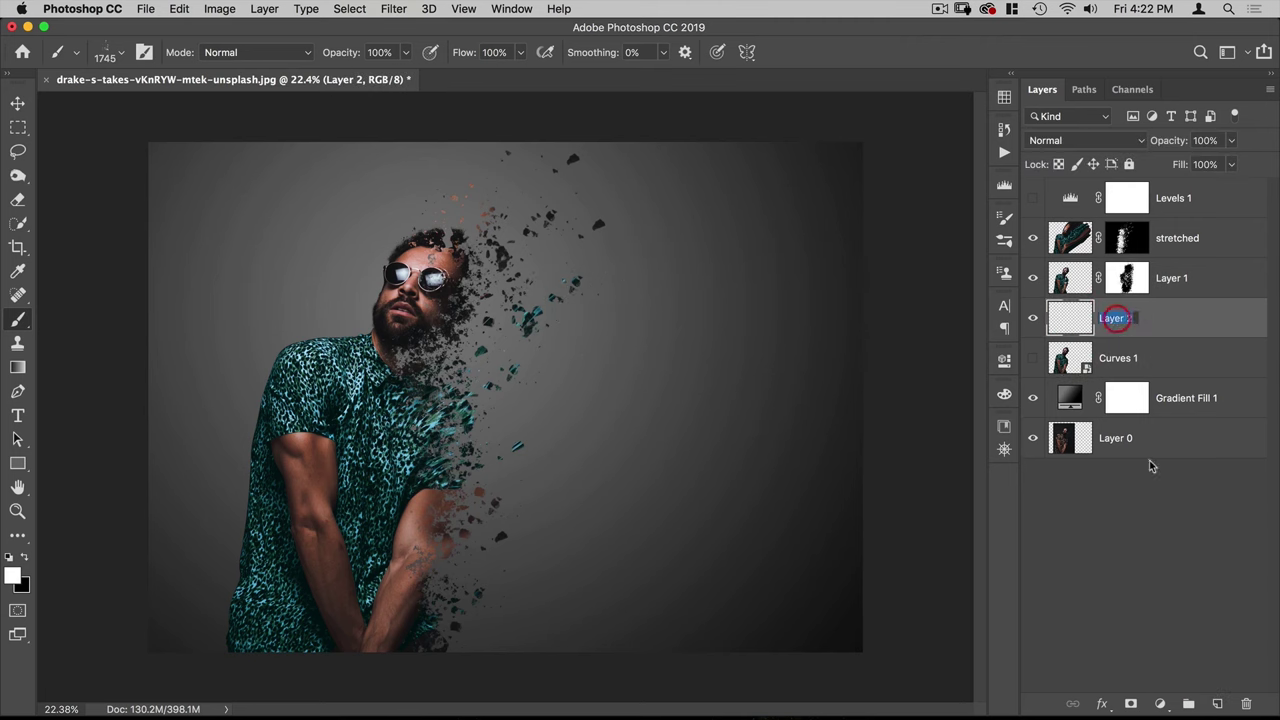
type("background ")
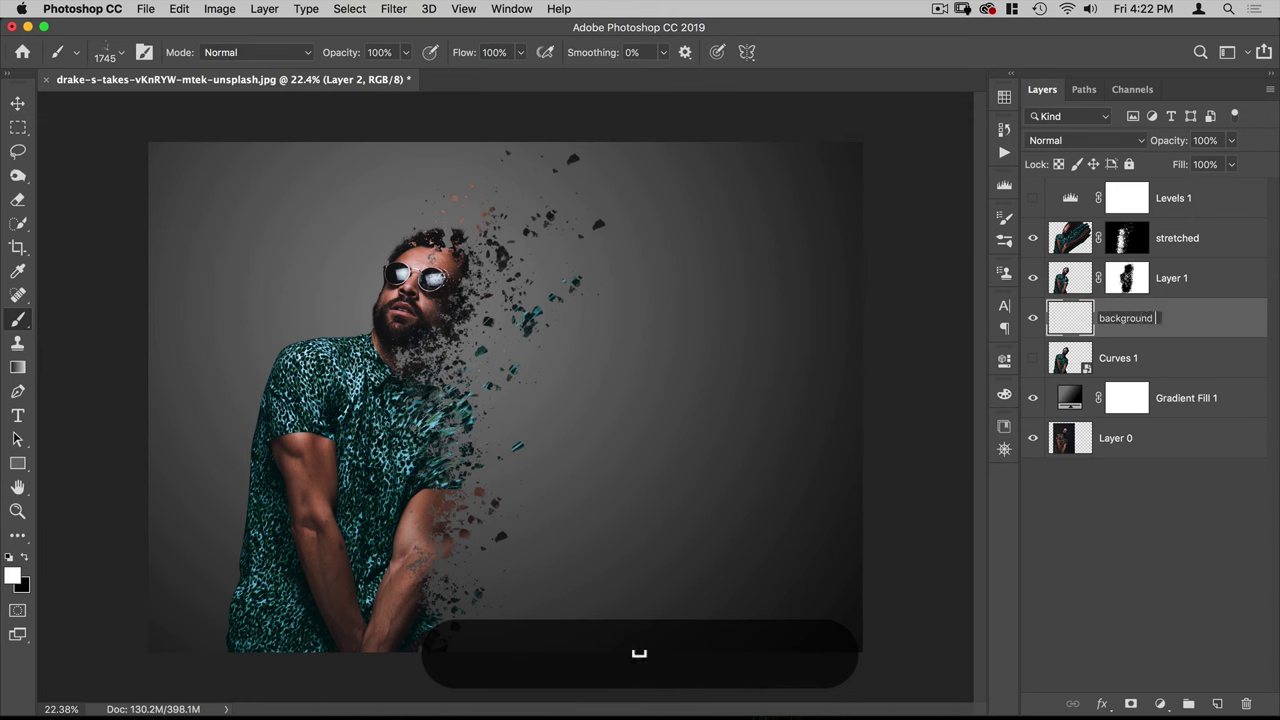
type("chunks")
key("Return")
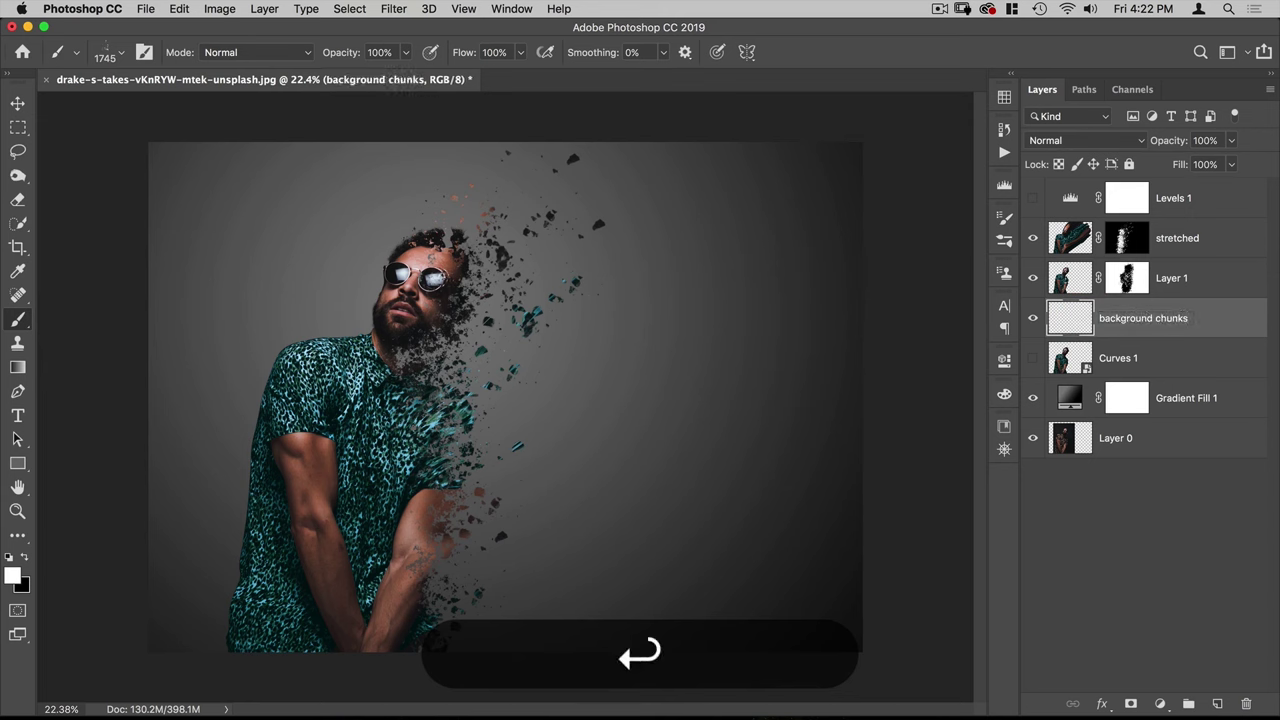
Step: Sample a dark brown tone from the neck area, try 02 Dispersion strokes beside the shoulder and undo them
left_click(408, 368, "alt")
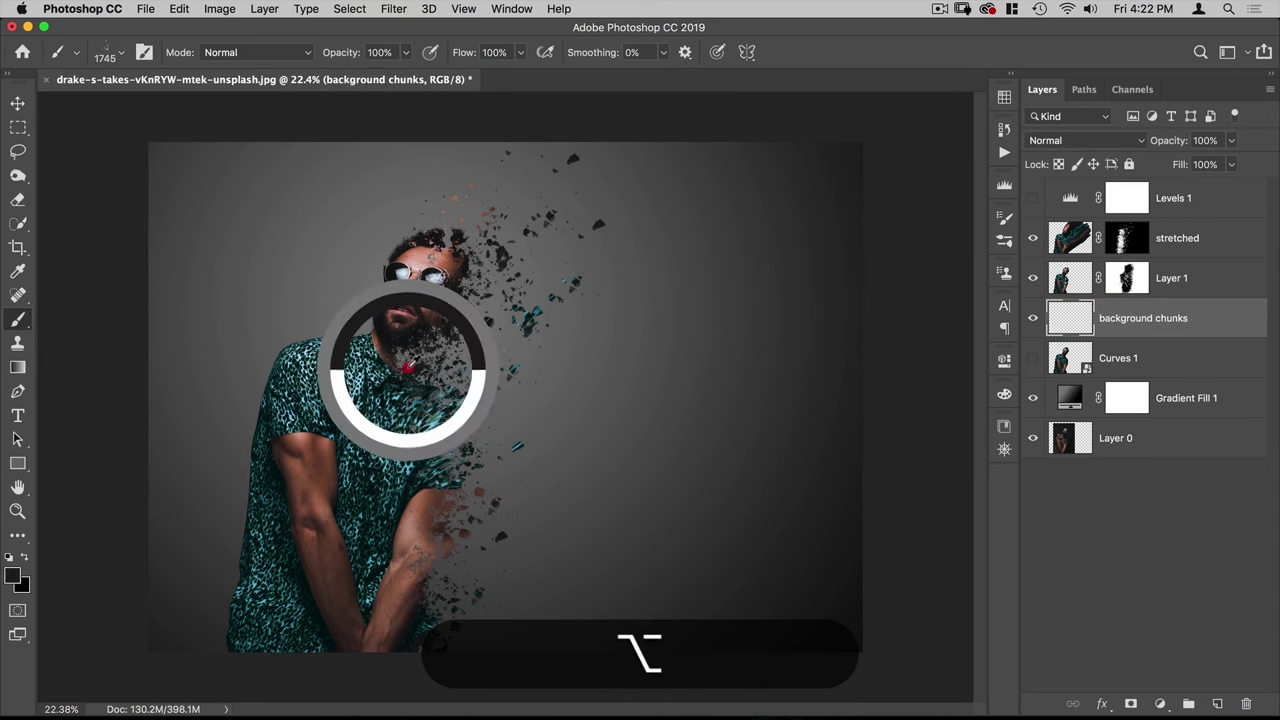
left_click_drag(408, 369, 383, 352)
left_click_drag(428, 426, 482, 424)
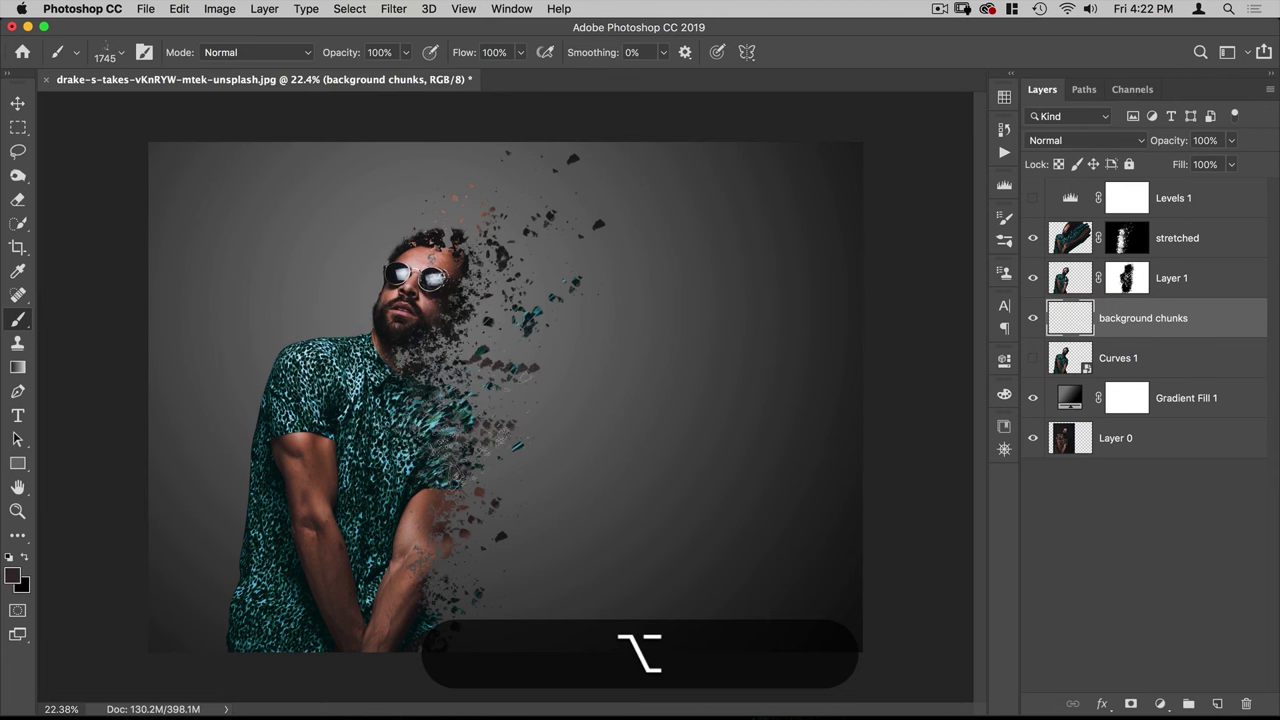
key("super+z")
Step: Browse the dispersion brush presets and choose the 05 Dispersion brush
right_click(514, 429)
scroll(636, 605, "down", 3)
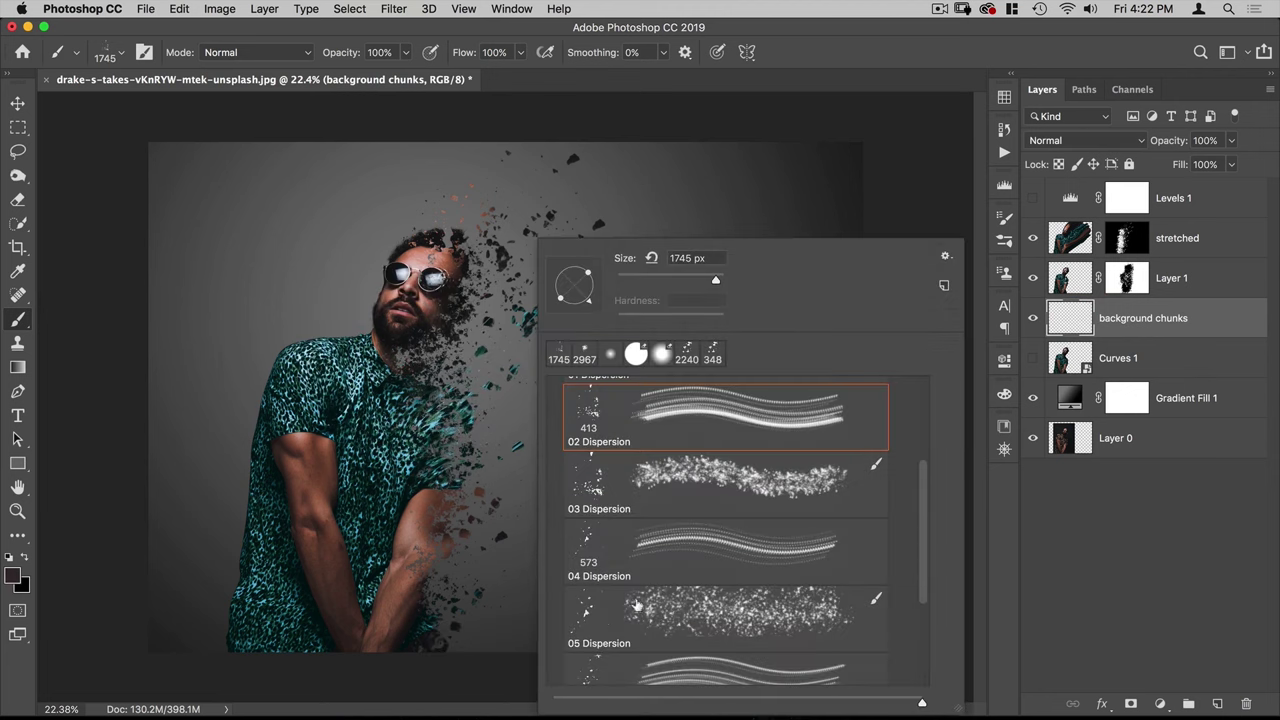
scroll(685, 558, "down", 3)
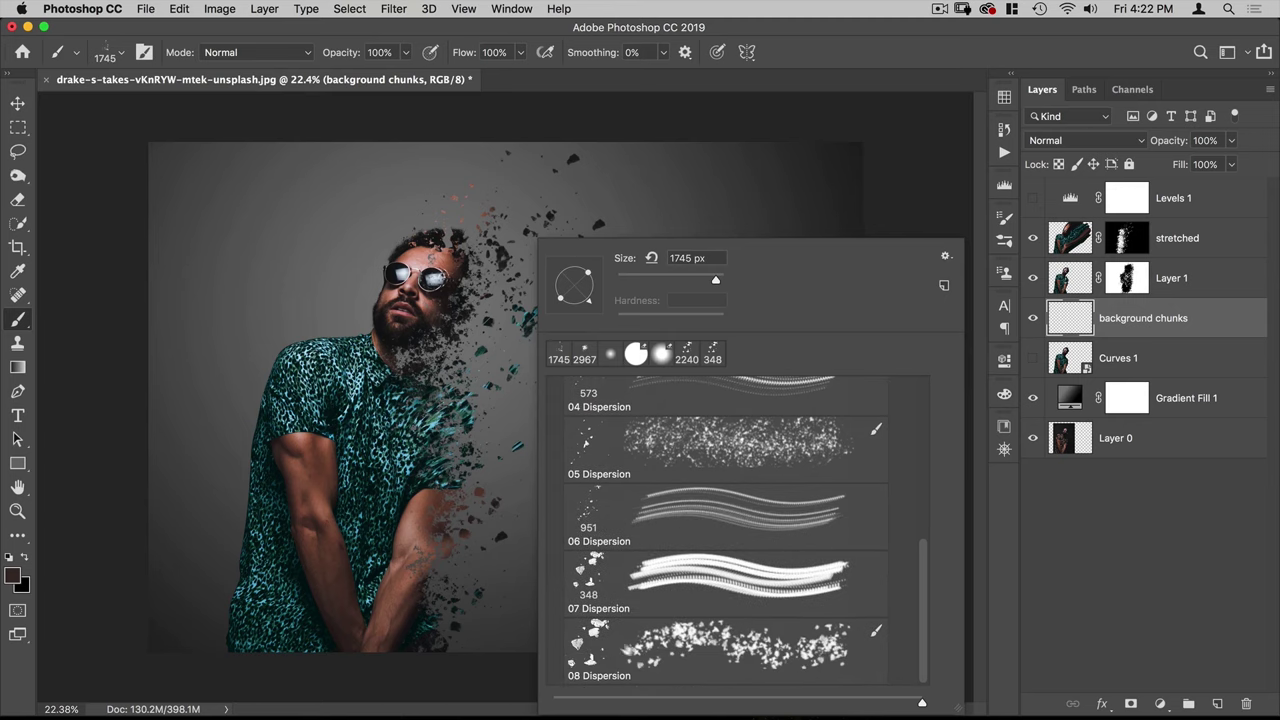
scroll(638, 625, "up", 4)
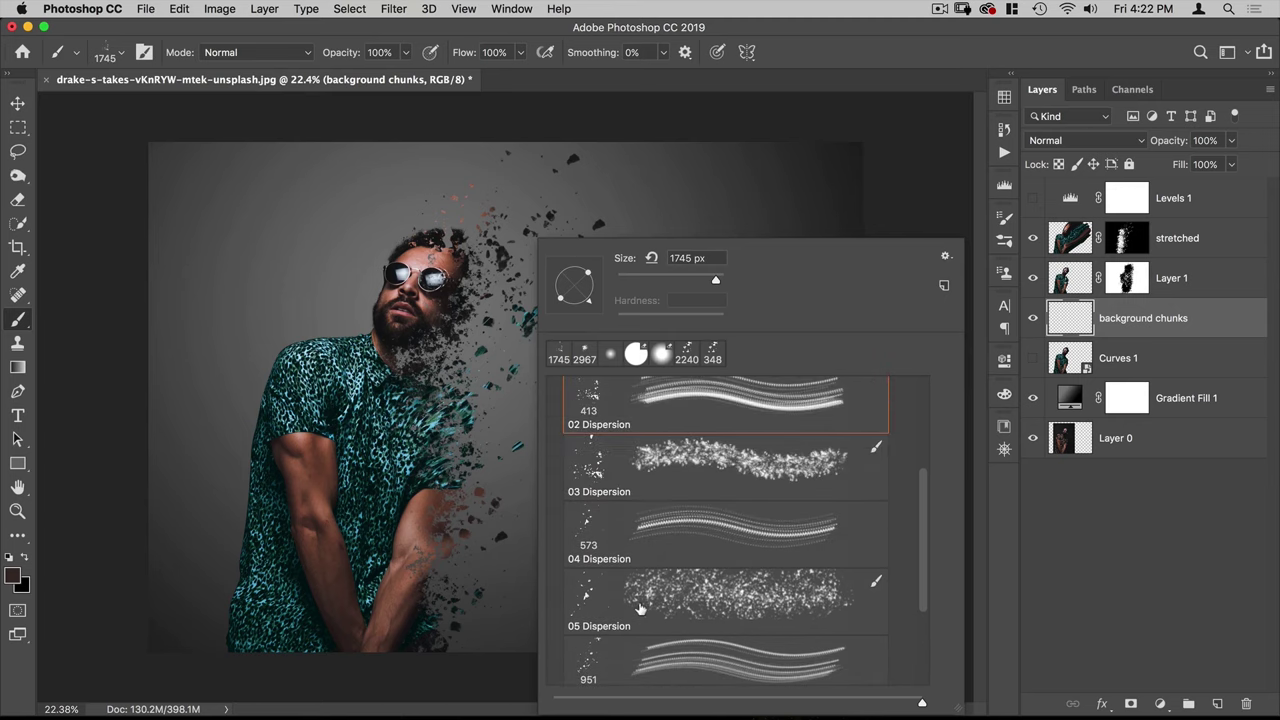
left_click(641, 597)
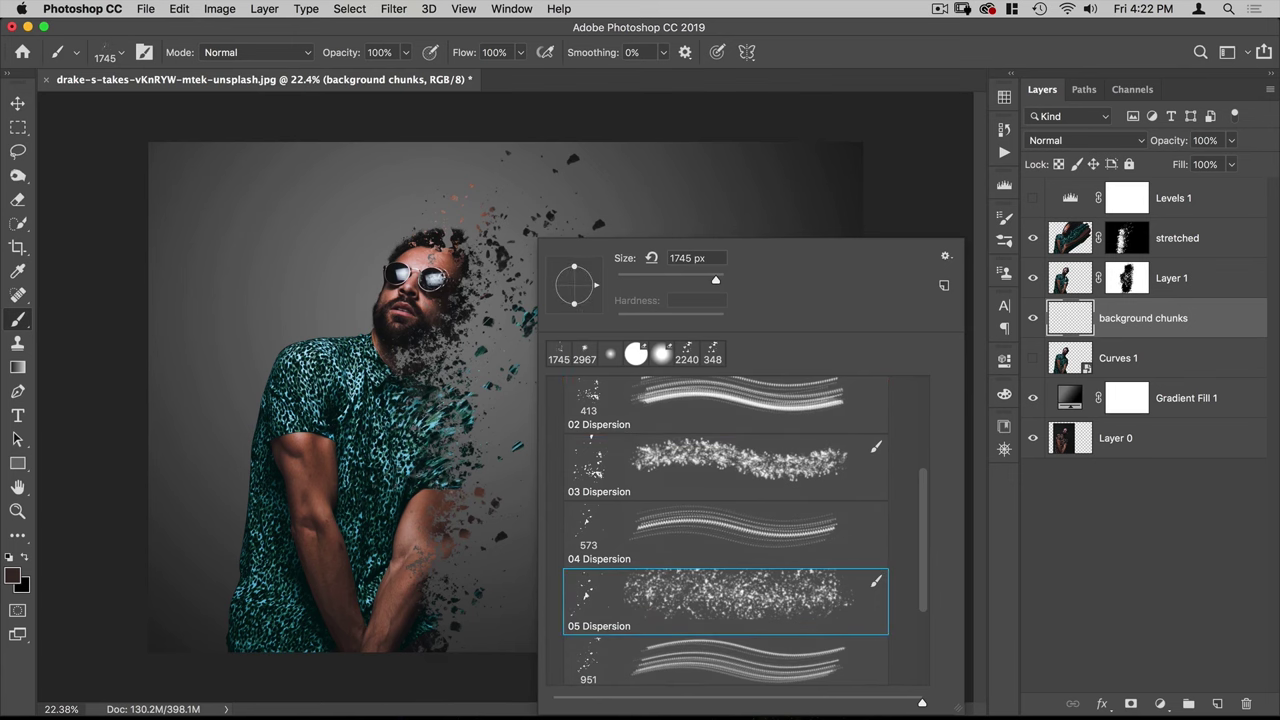
Step: Undo the 1352 px trial strokes, reduce the brush to 574 px and scatter dark brown fragments along the torso's dissolving edge
left_click_drag(453, 446, 430, 447)
left_click_drag(430, 445, 446, 412)
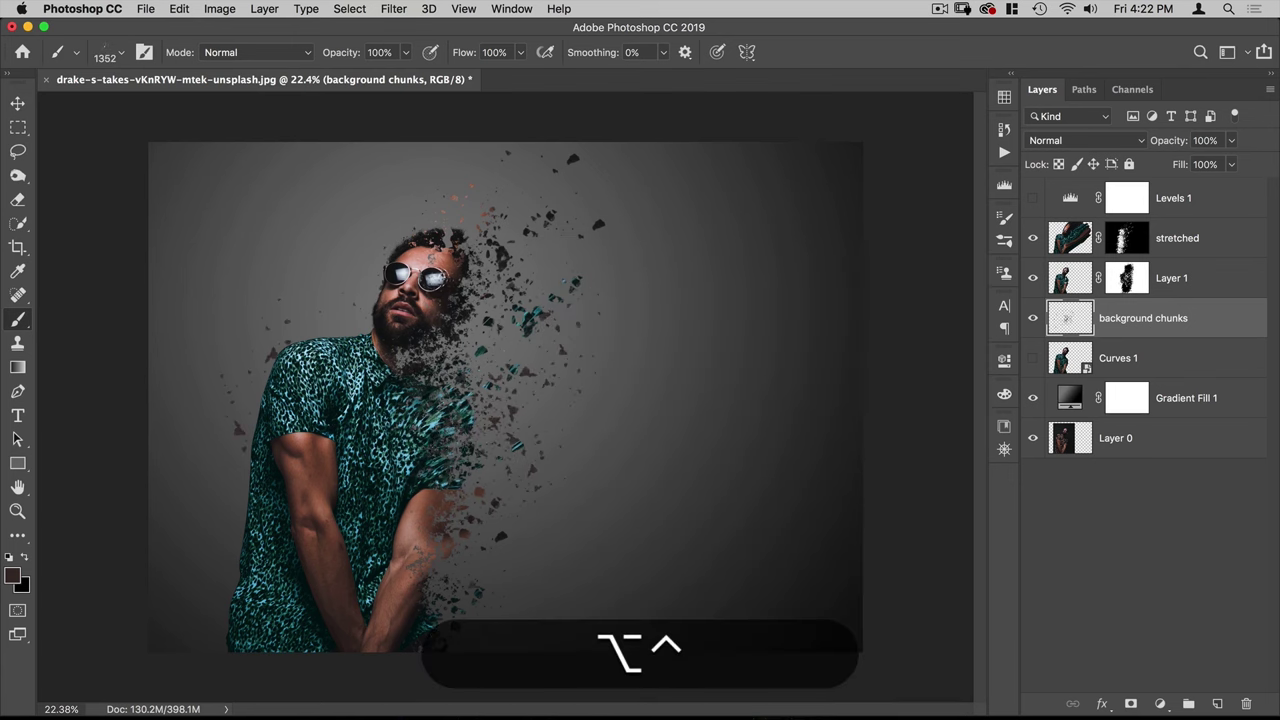
key("super+z")
mouse_move(440, 458)
left_mouse_down()
mouse_move(462, 453)
mouse_move(450, 450)
left_mouse_up()
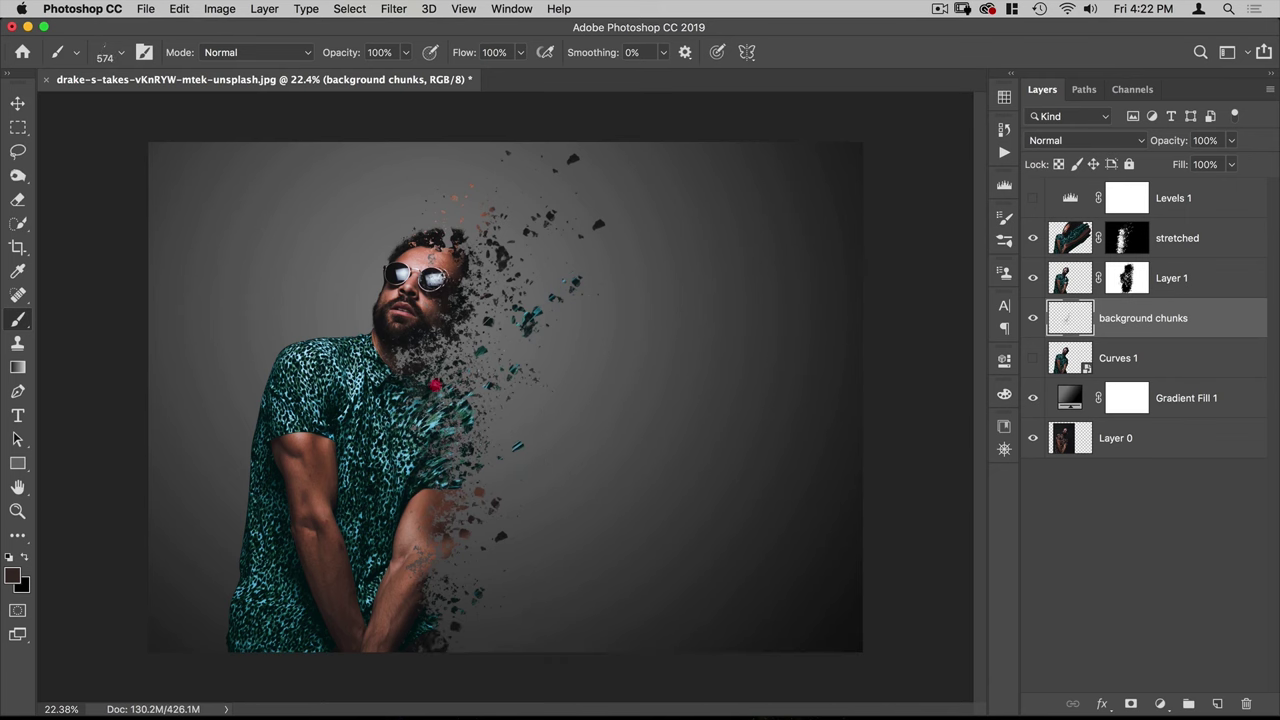
left_click_drag(435, 384, 417, 406)
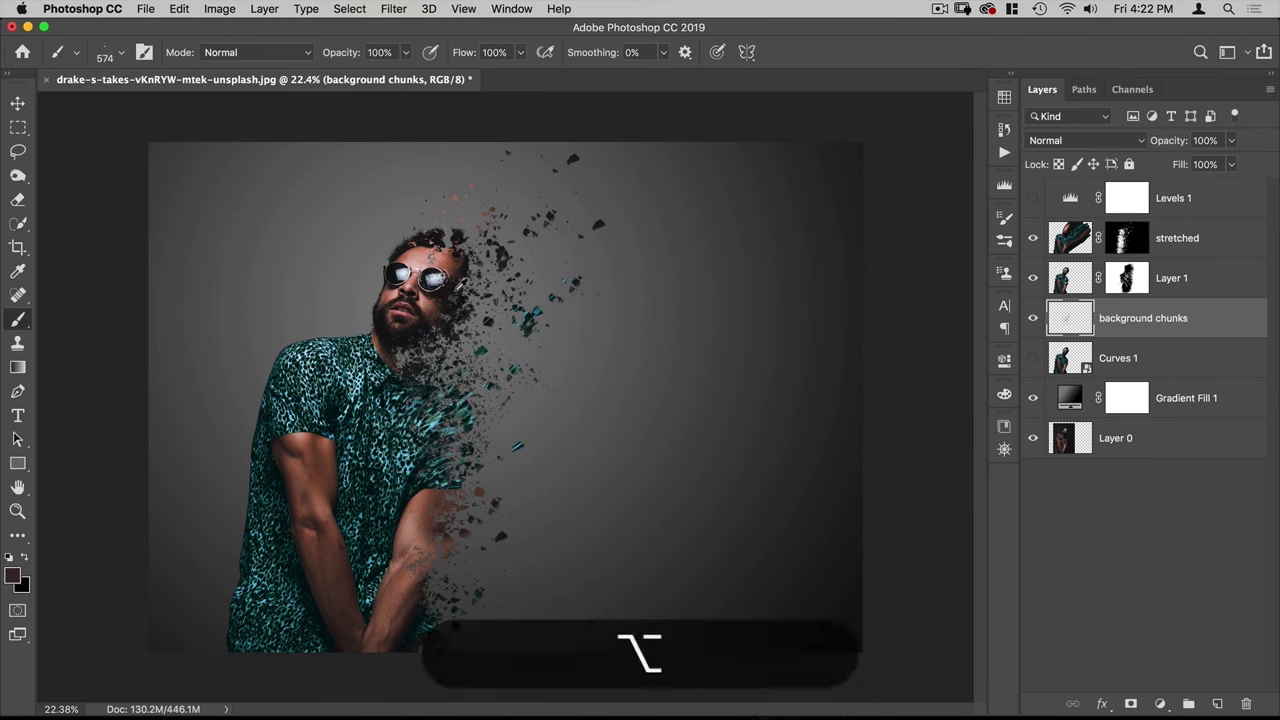
Step: Sample black from the sunglasses and dark green from the shirt, scattering 05 Dispersion fragments of each colour beside the shoulder and arm
left_click(390, 276, "alt")
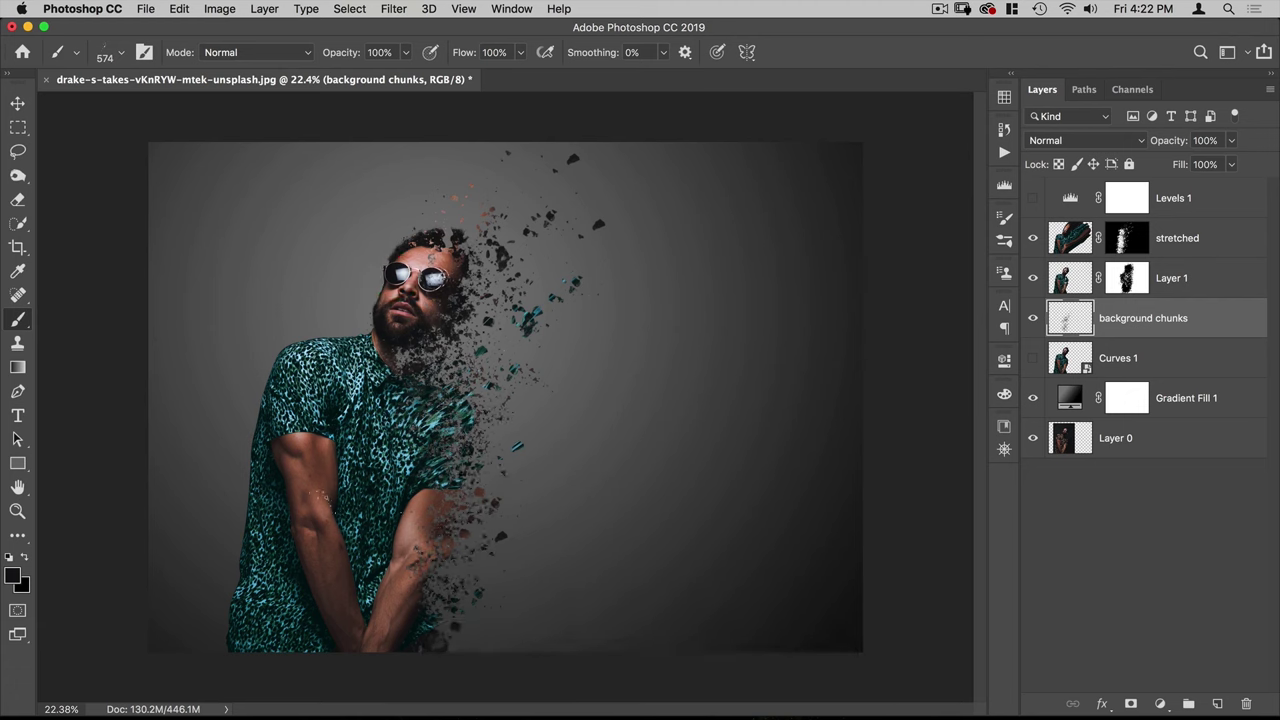
left_click(369, 457, "alt")
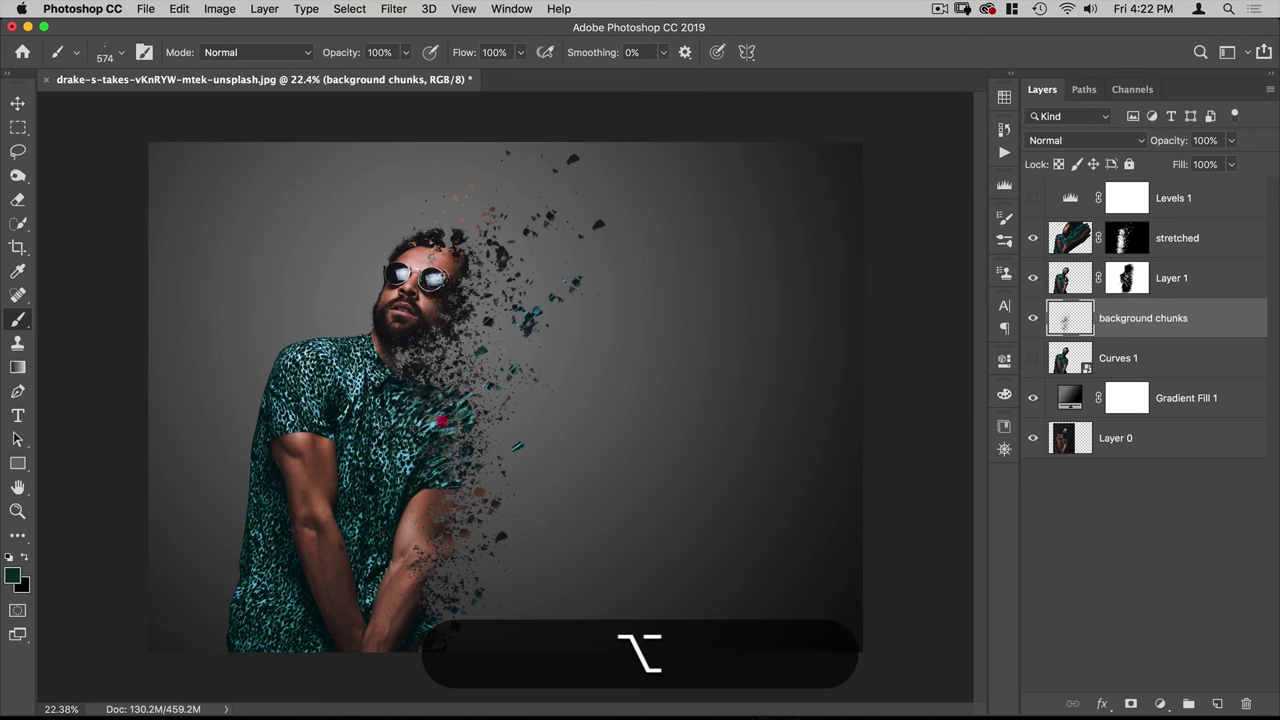
left_click(452, 406)
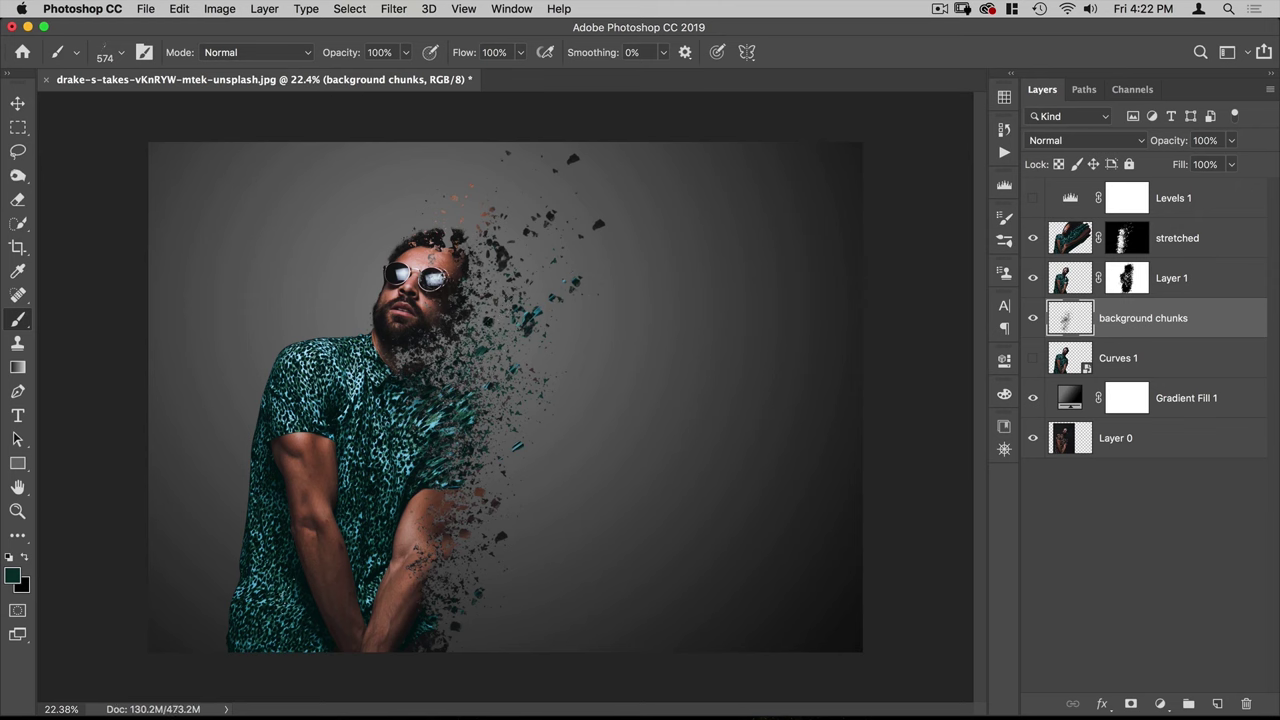
Step: Switch to the 04 Dispersion brush and enlarge it to 1512 px
right_click(588, 565)
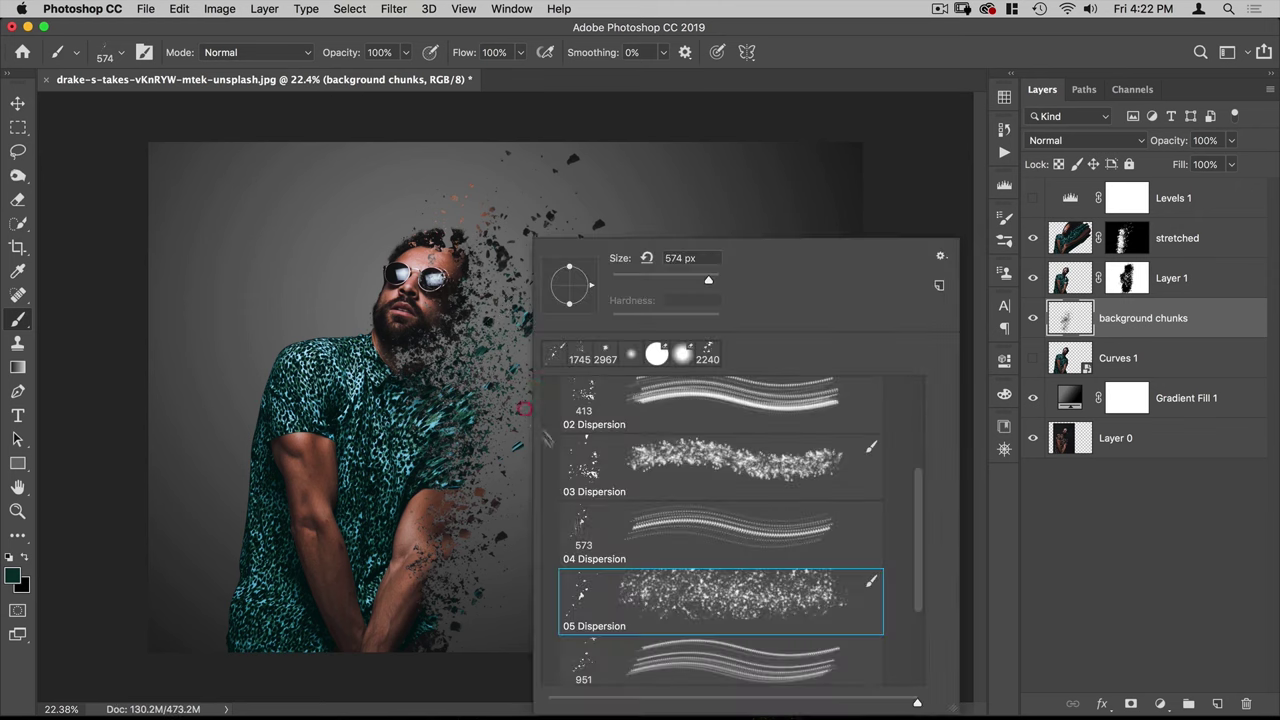
left_click(580, 524)
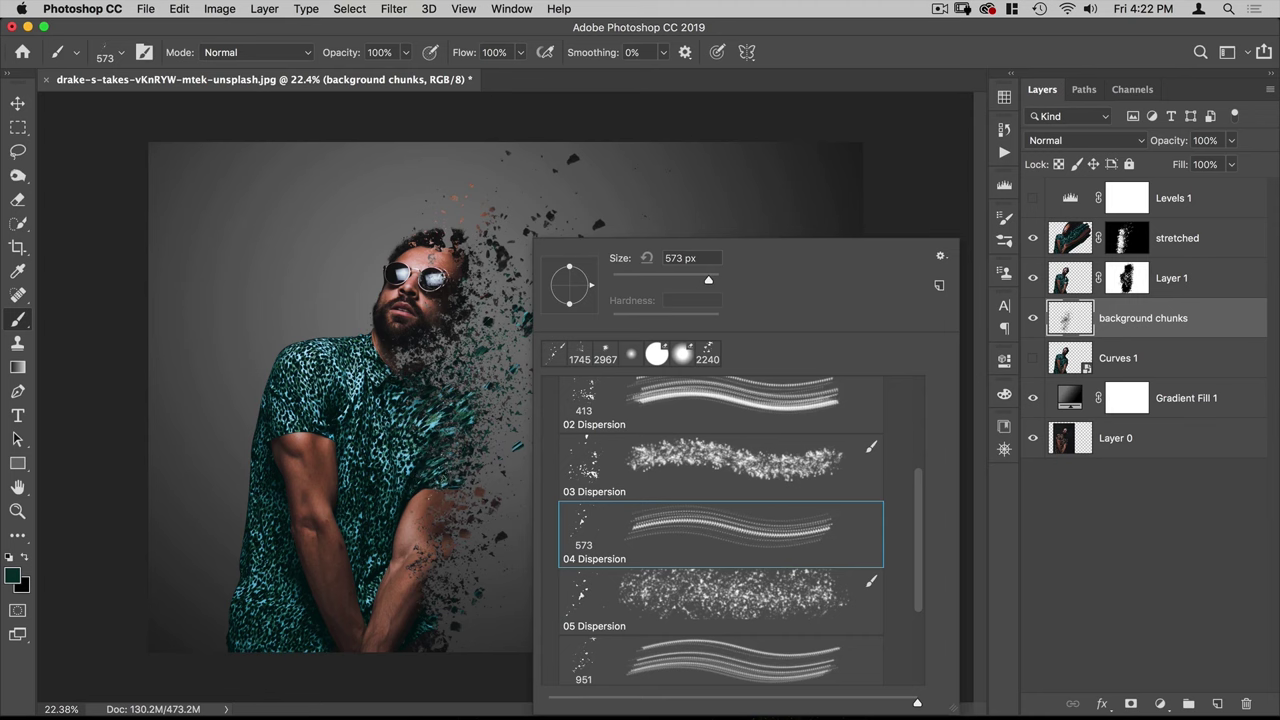
left_click_drag(424, 410, 508, 402)
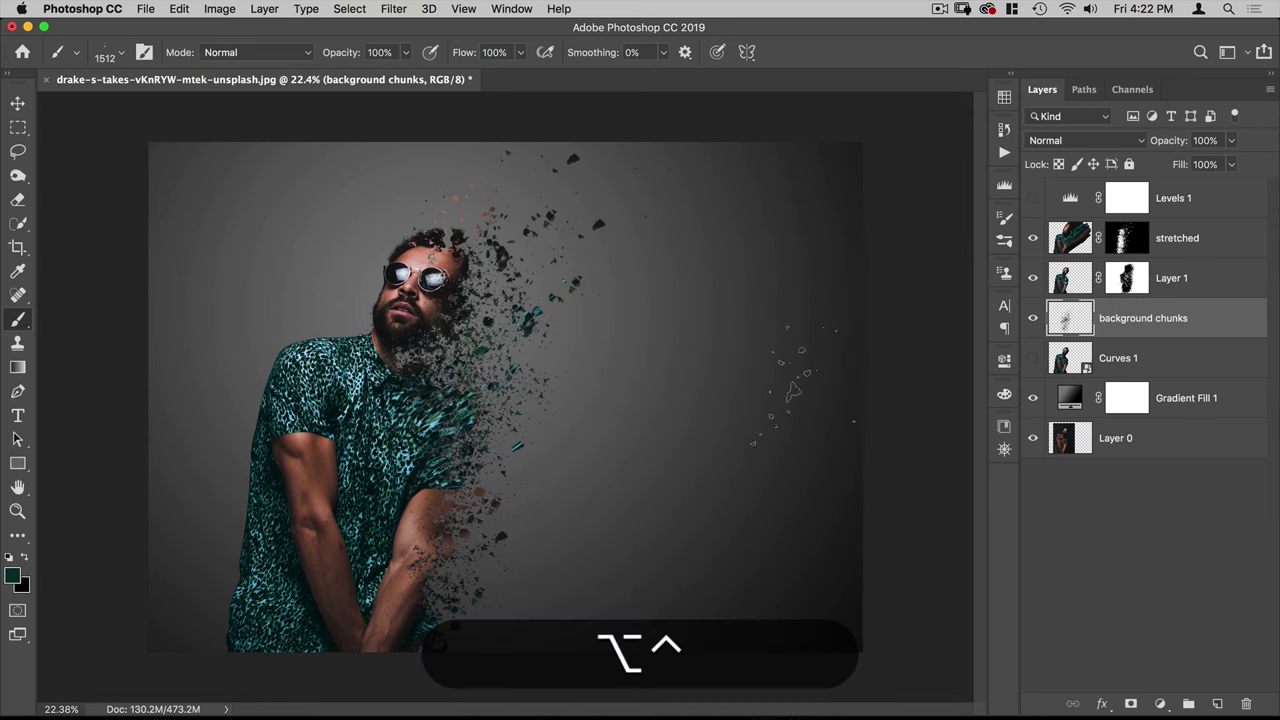
Step: Add a new layer above the stretched layer and name it "colored chunks"
left_click(1192, 238)
left_click(1217, 704)
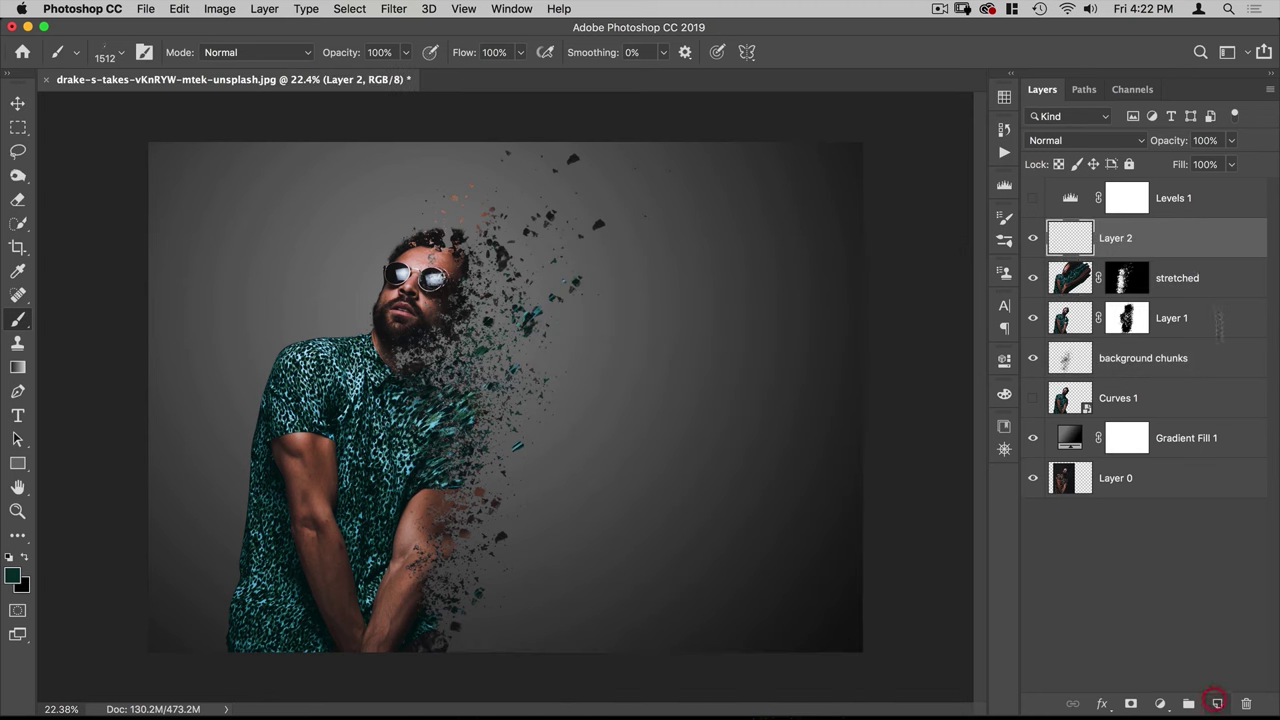
double_click(1113, 238)
type("colore")
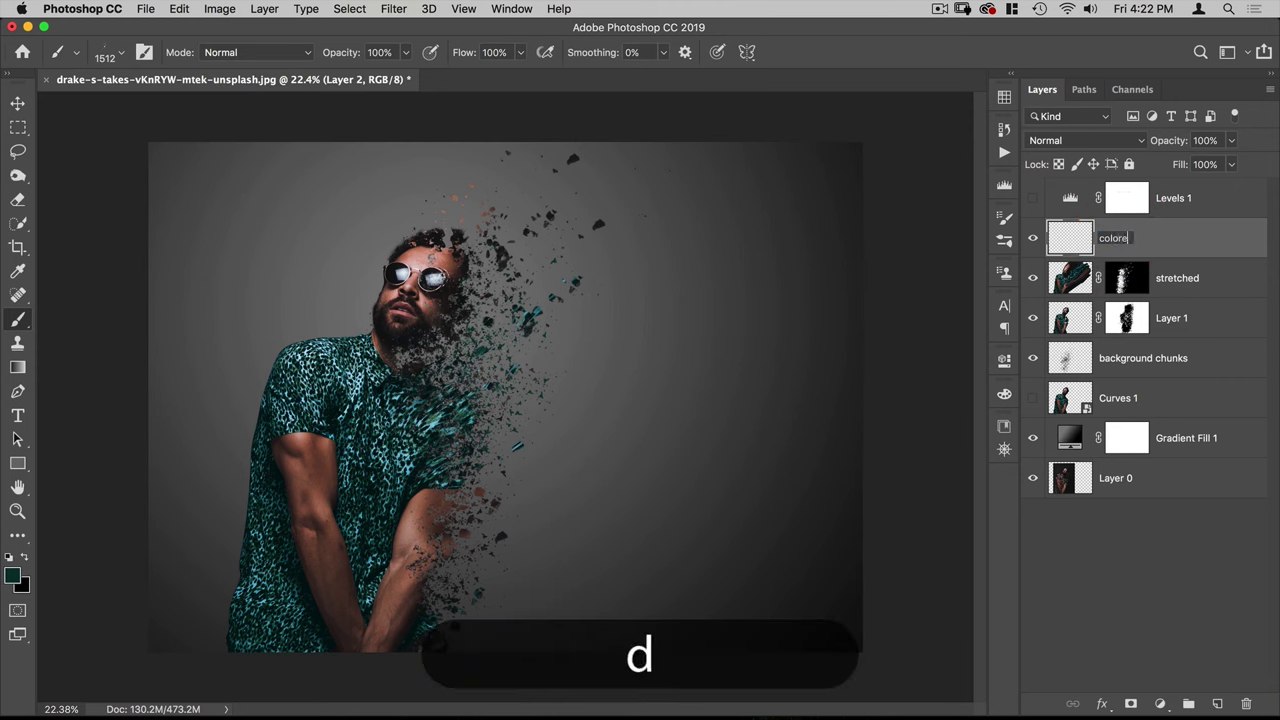
type("d chunks")
key("Return")
Step: Sample a pink skin tone from the forehead, undo the first trial stamp and stamp 04 Dispersion chunks outward from the head
key("alt")
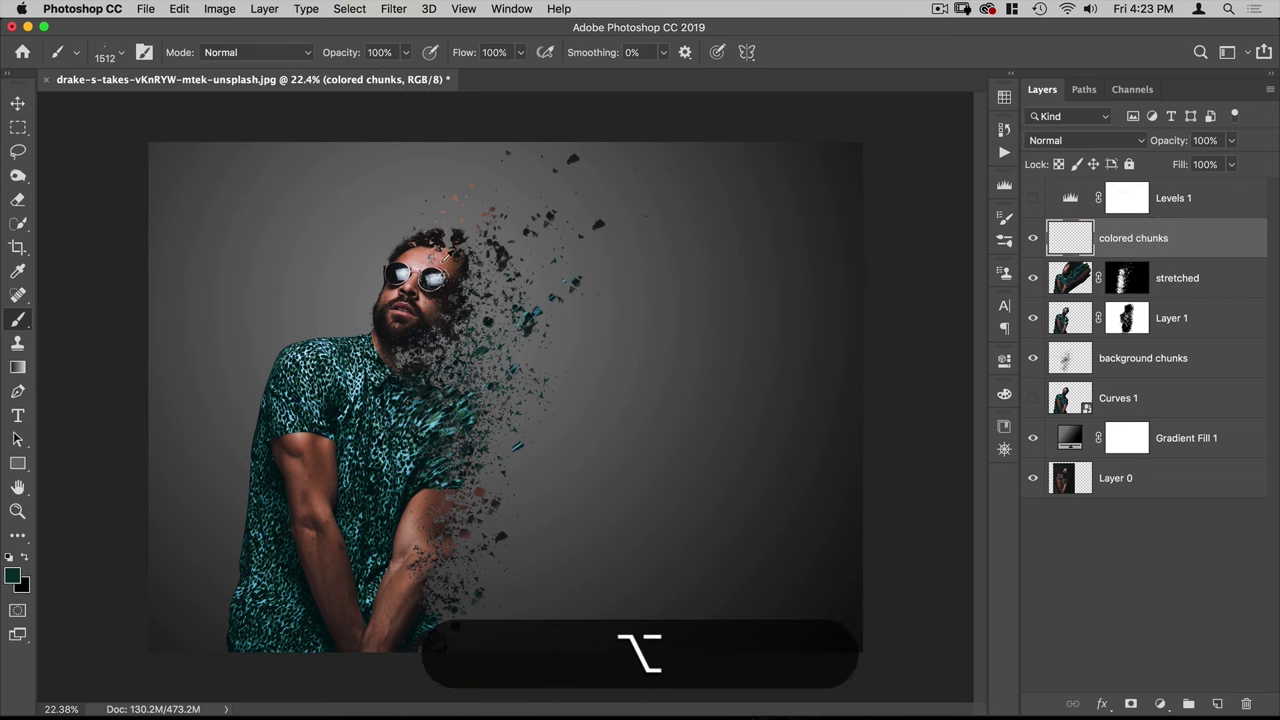
left_click(447, 258, "alt")
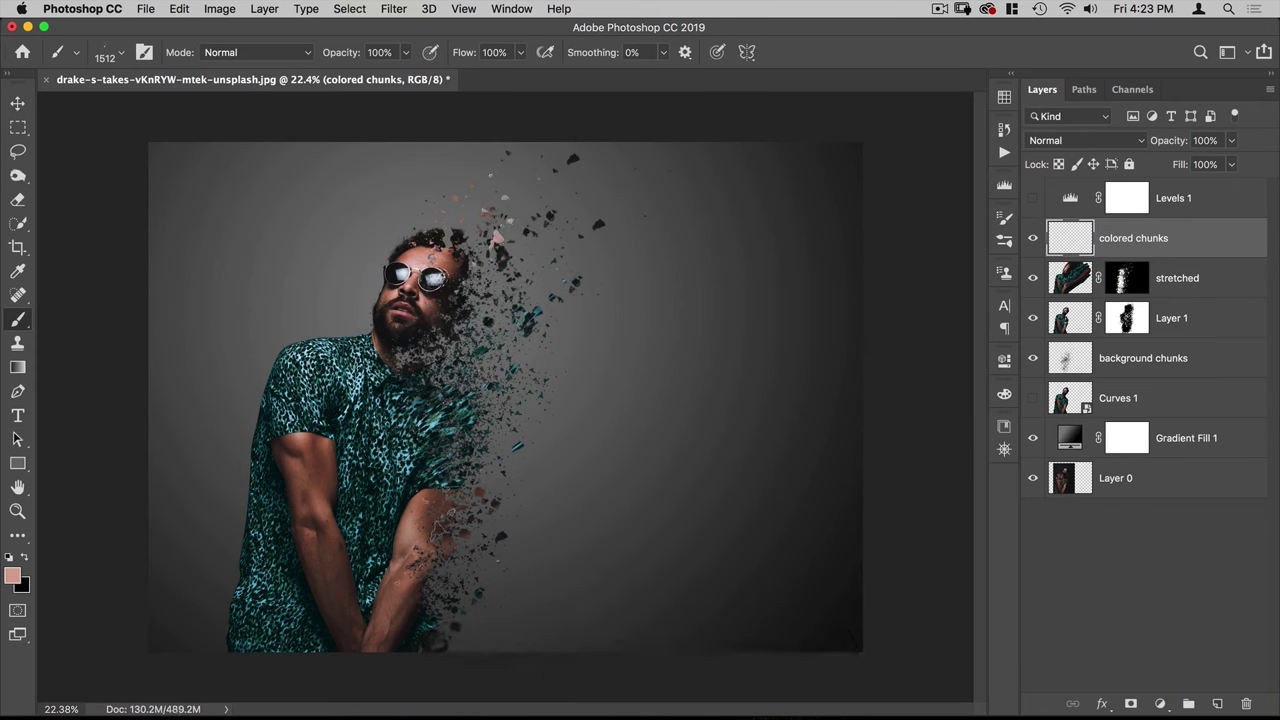
key("super+z")
key("alt+super+z")
left_click(421, 255, "alt")
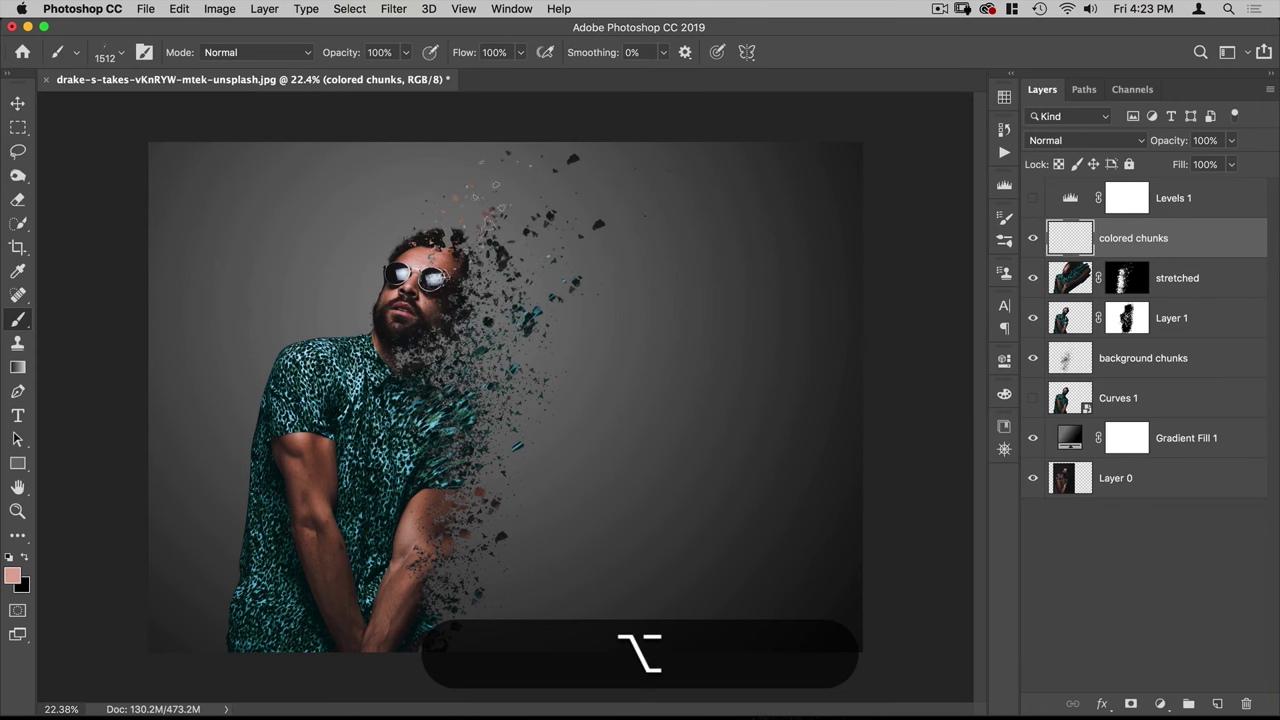
left_click(516, 228)
Step: Sample light blue from the shirt and stamp 04 Dispersion chunks just outside the shoulder
key("alt")
left_click(436, 420, "alt")
left_click(436, 420, "alt")
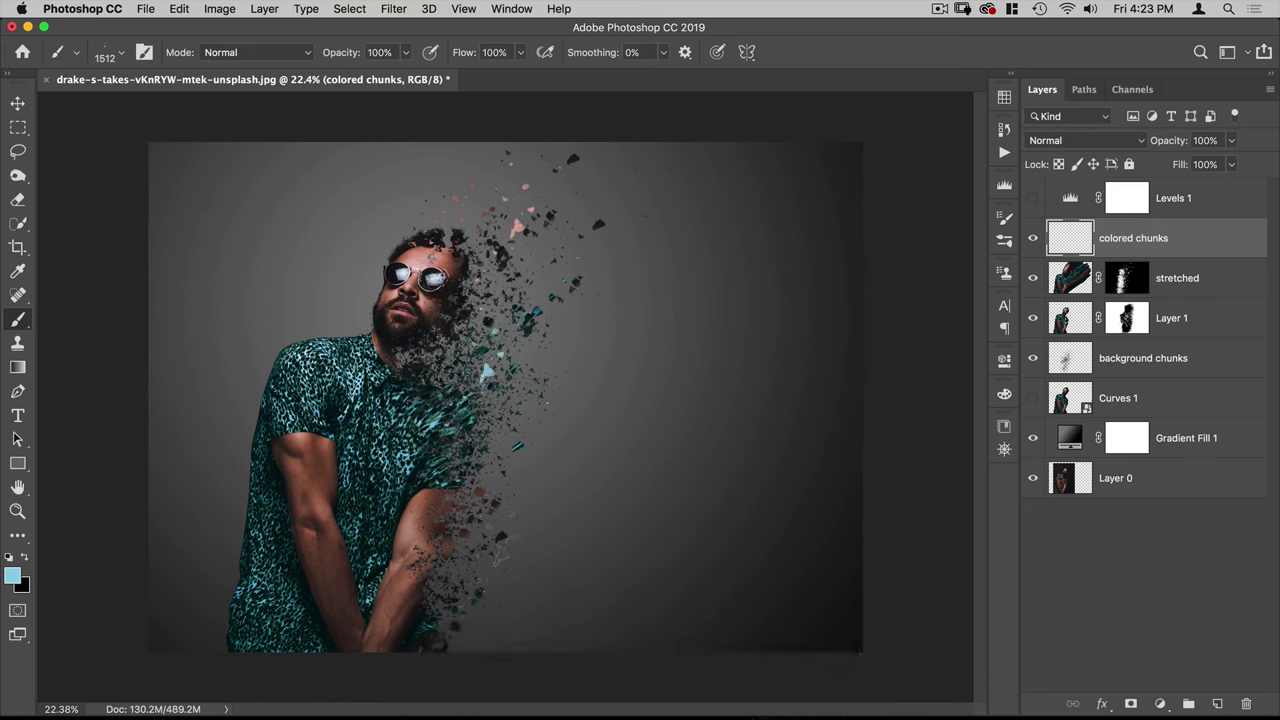
Step: Sample green from the shirt and stamp 04 Dispersion chunks among the outer fragments beside and above the head
key("alt")
left_click(375, 460, "alt")
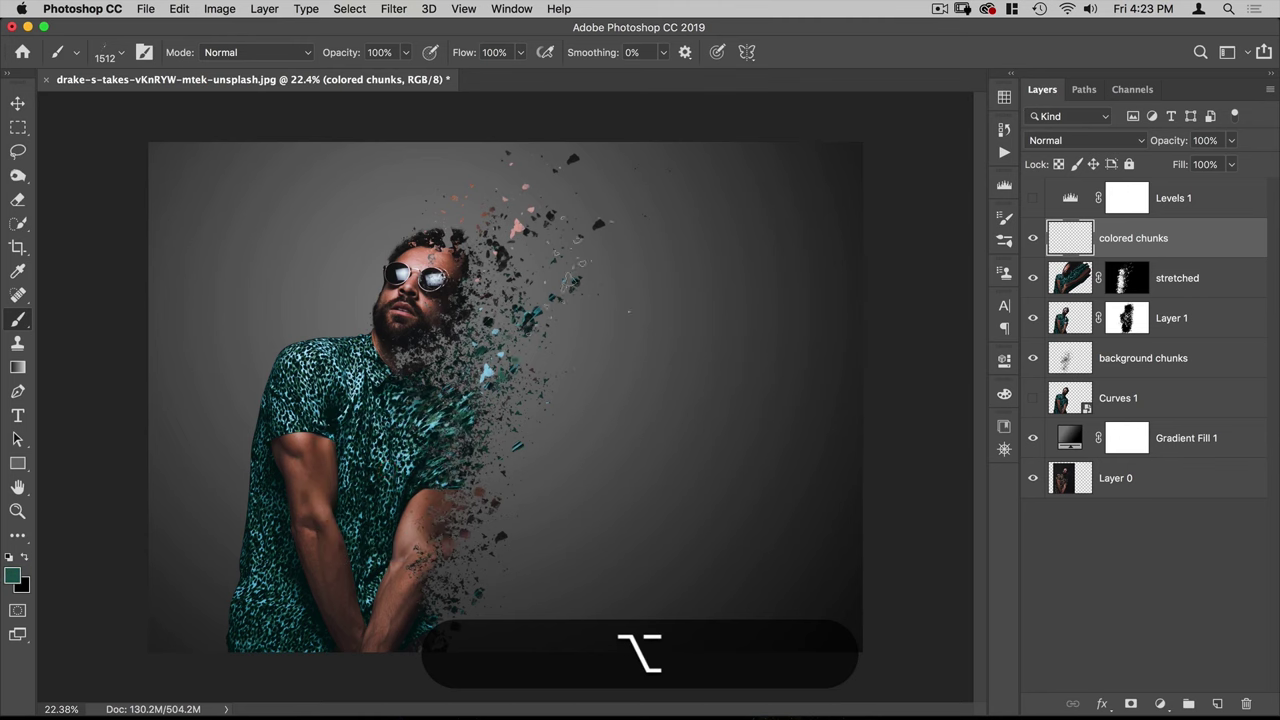
left_click(569, 283)
left_click(557, 253)
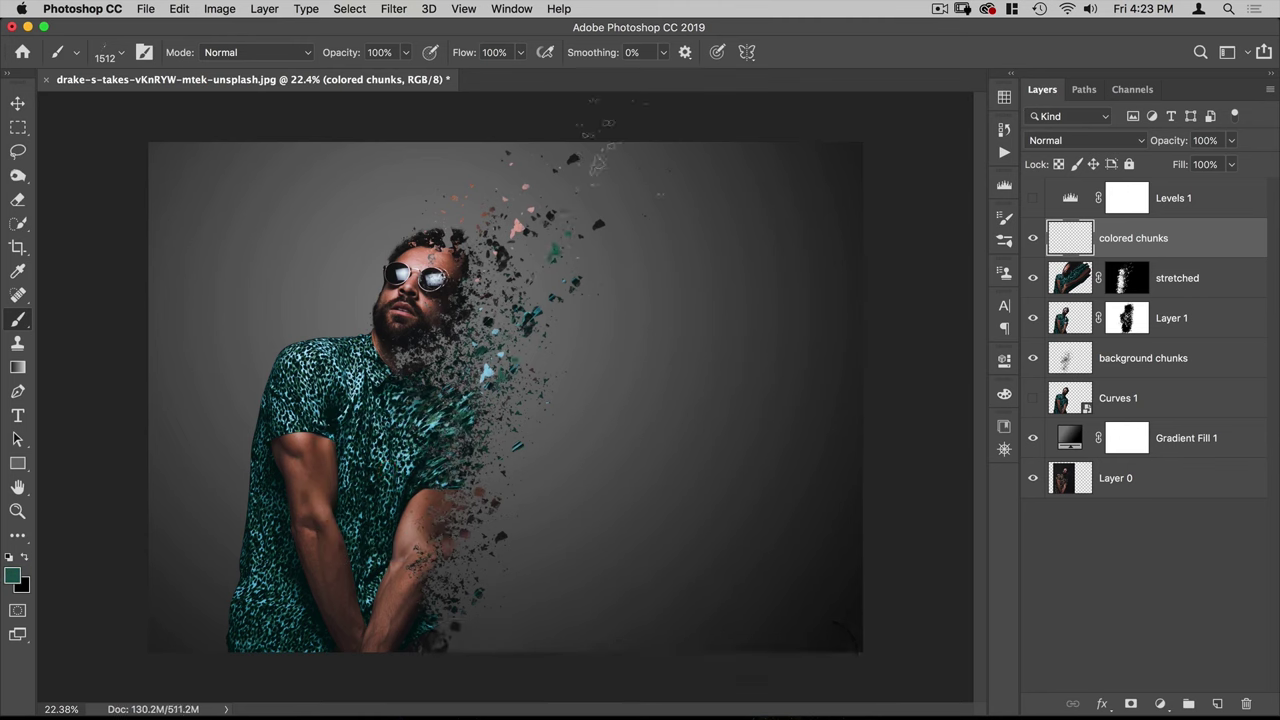
right_click(586, 357)
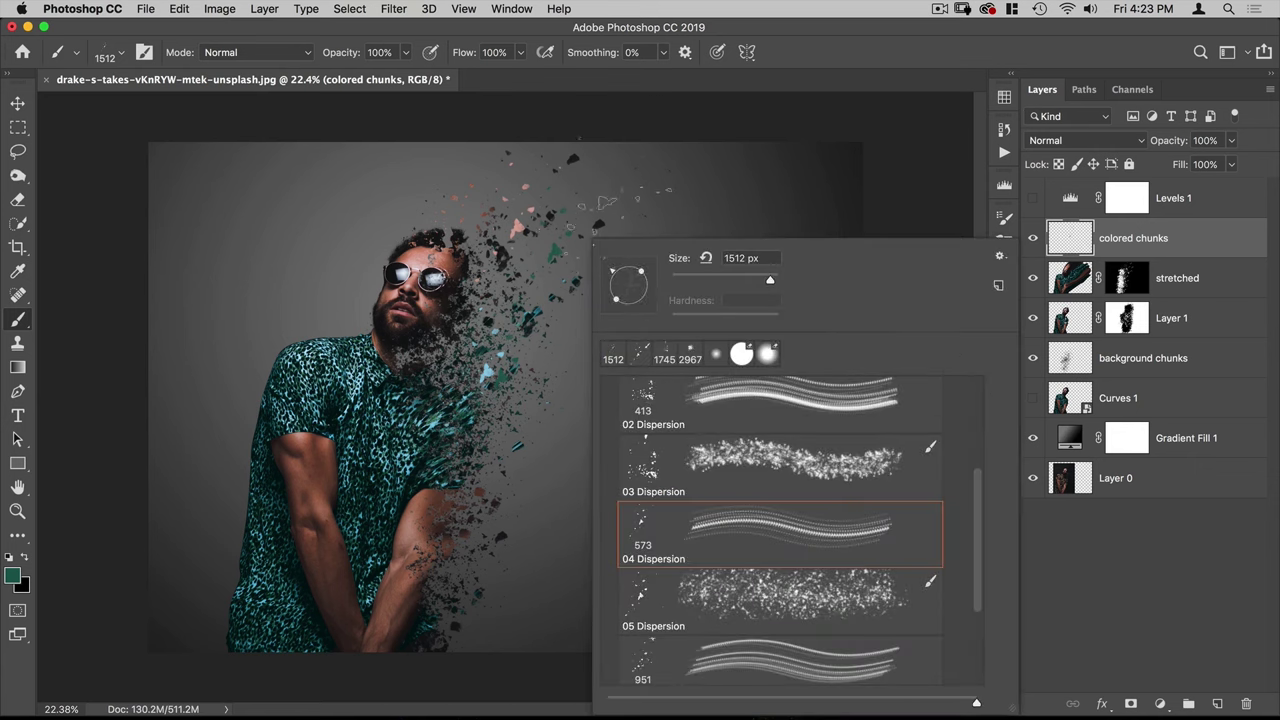
left_click(622, 177)
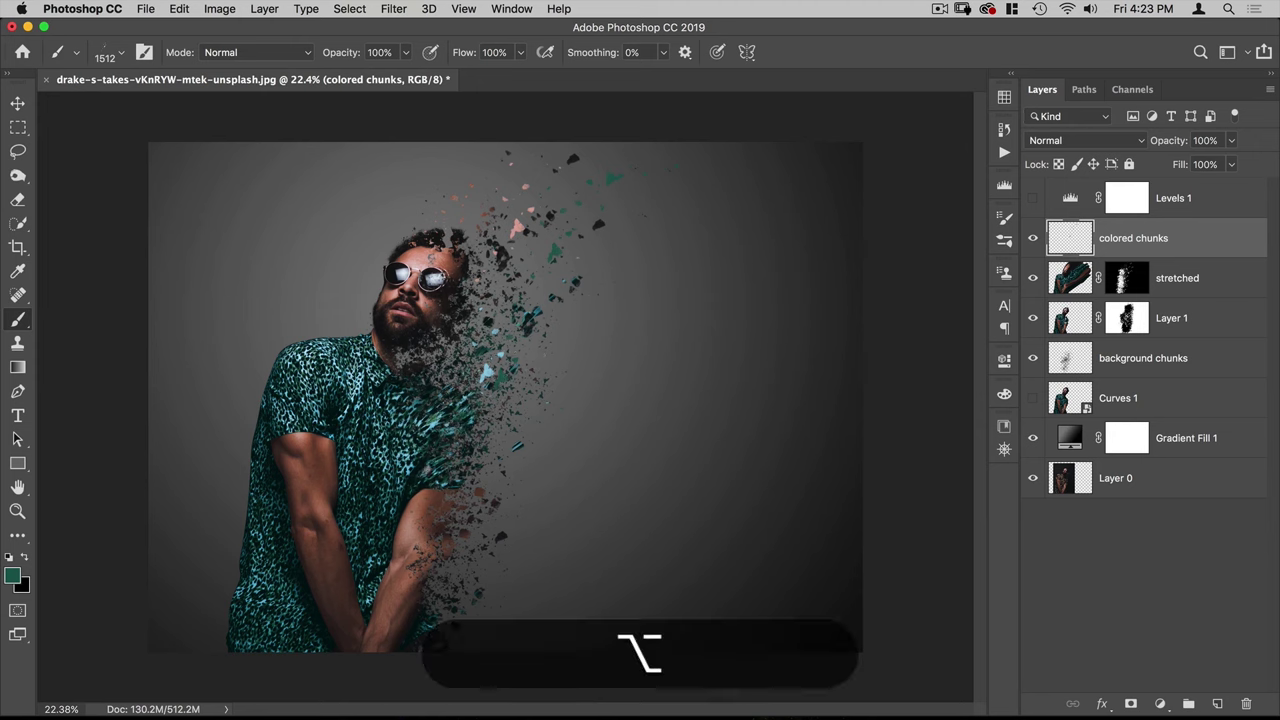
Step: Sample a stronger blue from the lower shirt and stamp another group of chunks beside the chest
left_click(407, 463, "alt")
left_click(407, 464, "alt")
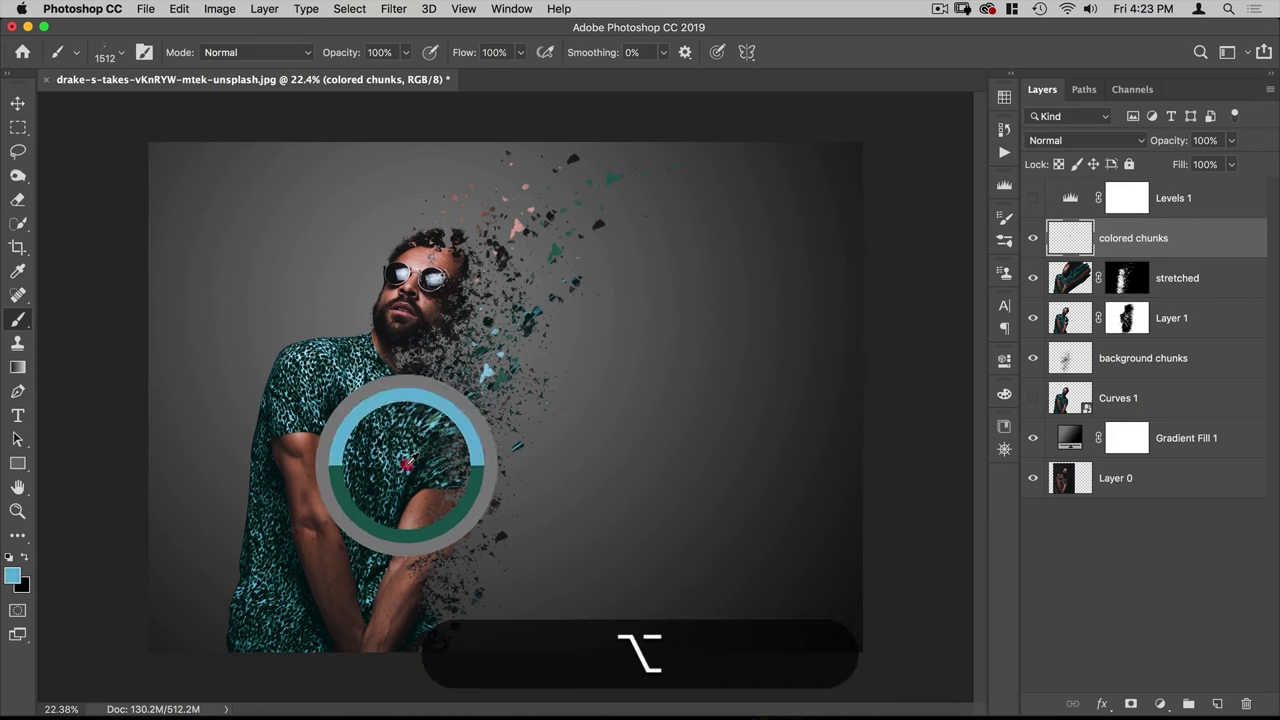
left_click(516, 405)
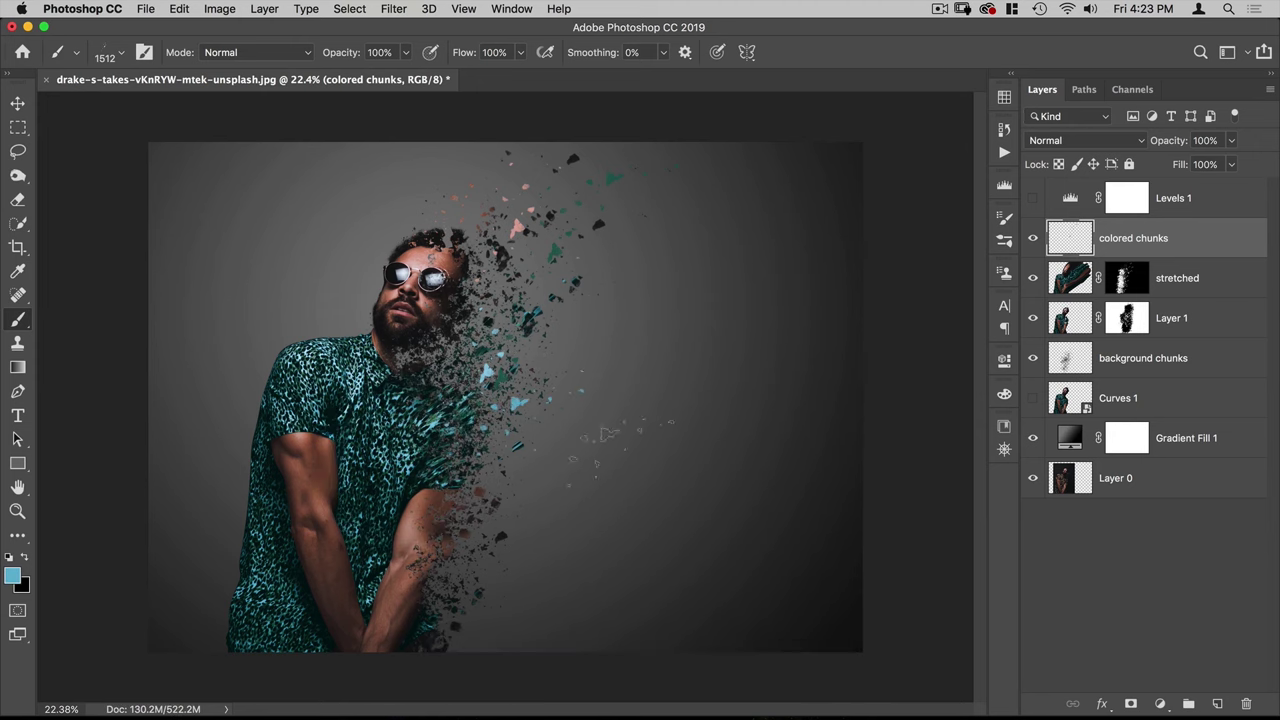
Step: Switch to the 06 Dispersion brush and enlarge it to 1559 px
right_click(574, 416)
scroll(627, 540, "down", 3)
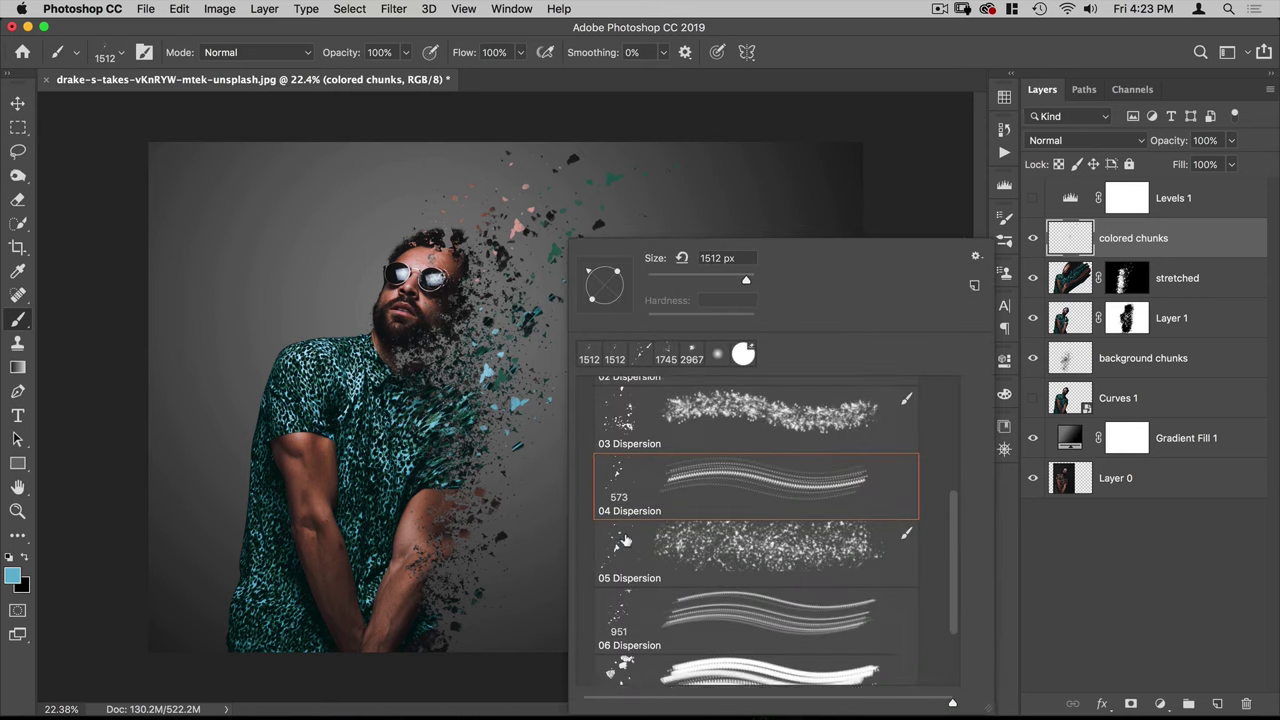
left_click(617, 541)
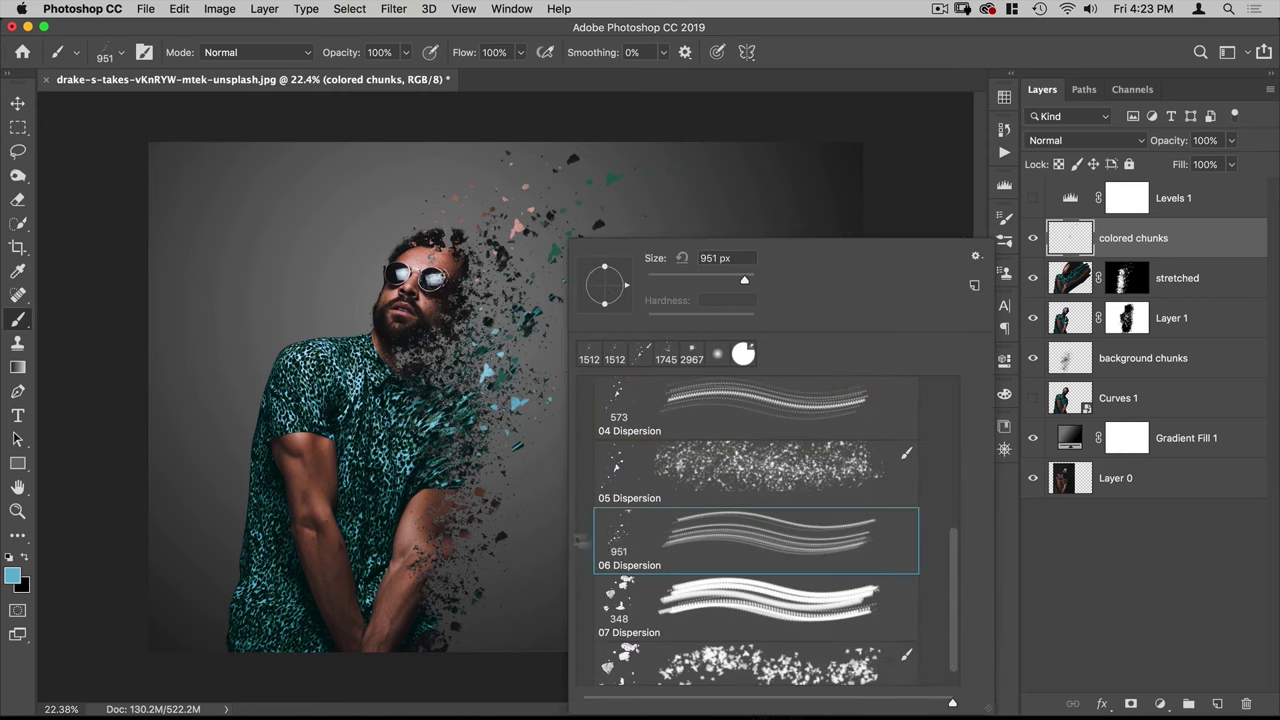
left_click_drag(444, 427, 513, 397, "ctrl+alt")
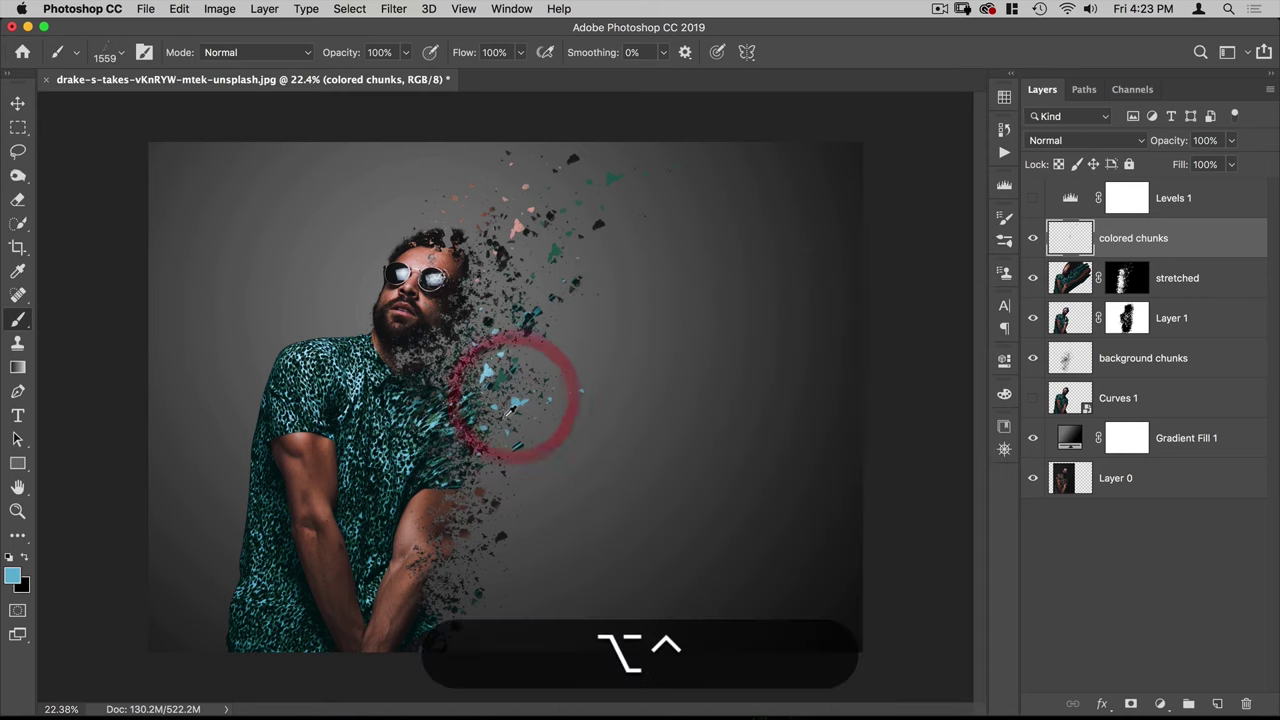
Step: Stamp 06 Dispersion fragments in sampled brown skin tone outward from the head and in sampled shirt teal beside the shoulder
left_click_drag(376, 343, 374, 343)
left_click(560, 281)
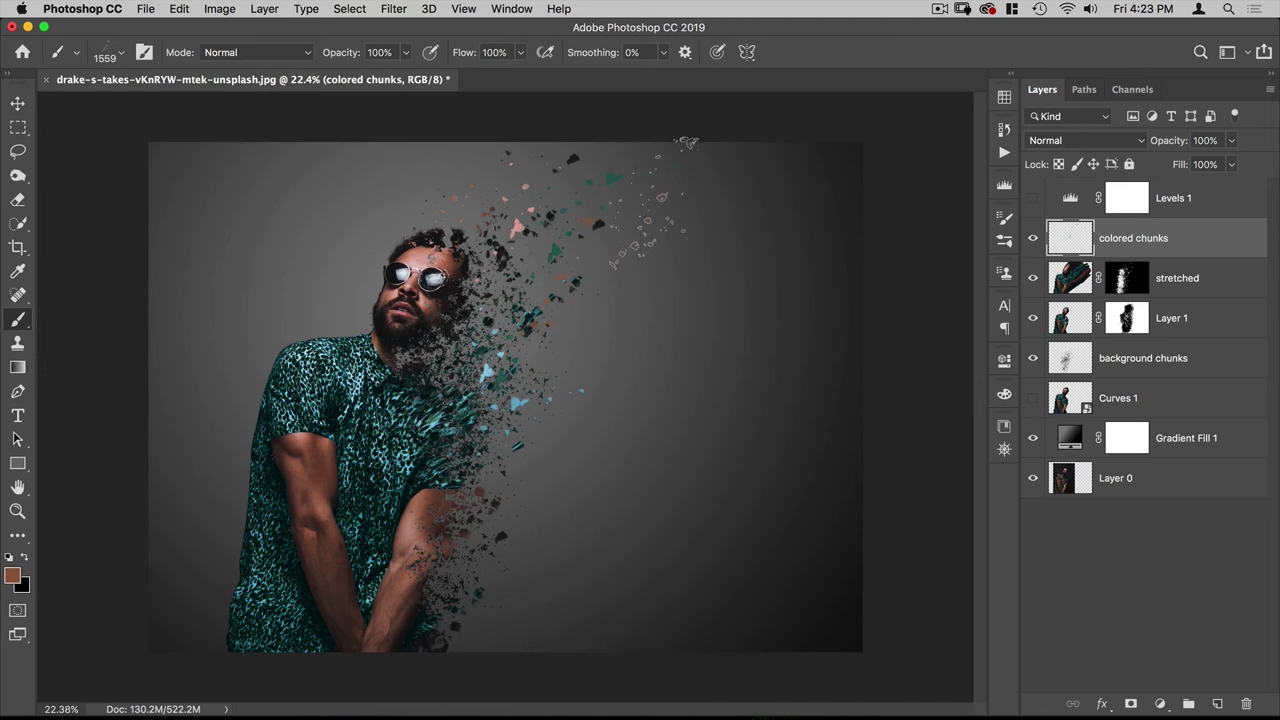
left_click(658, 200)
left_click_drag(409, 469, 398, 485, "alt")
left_click(528, 405)
Step: On the background chunks layer, reset the colour to black and paint fragments with a 200 px brush along the face, neck and shoulder edge
left_click(1128, 360)
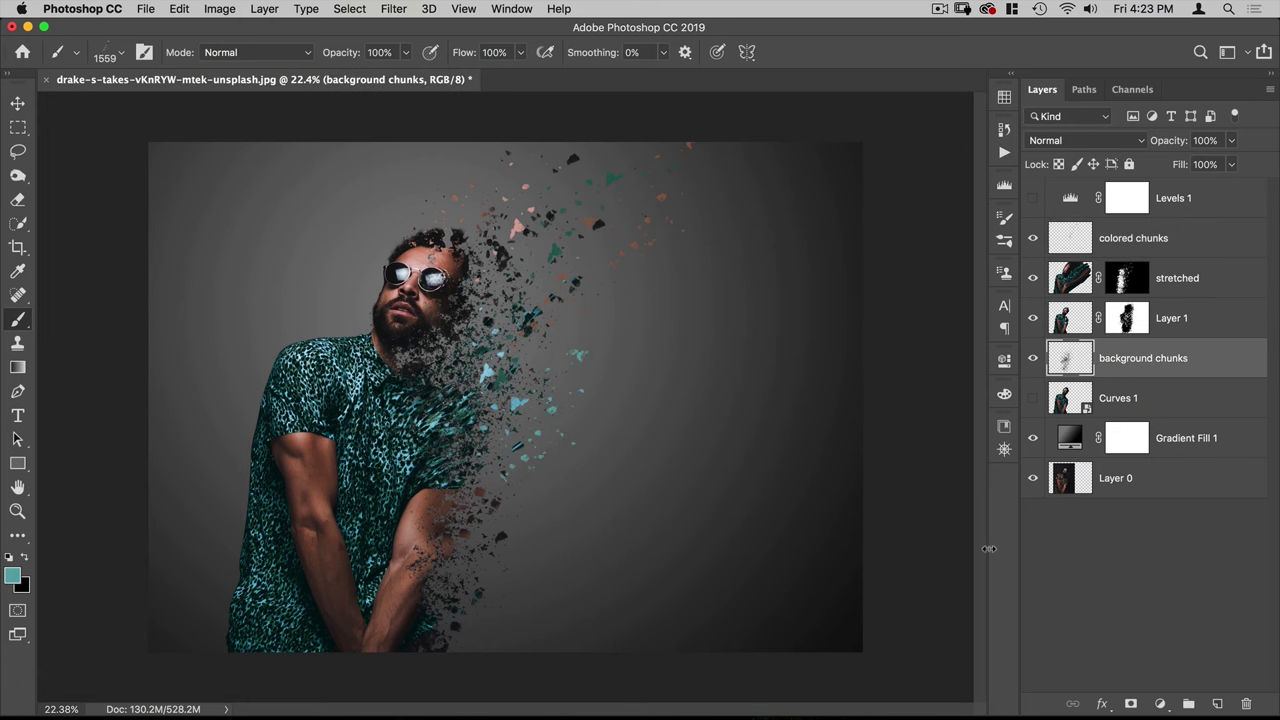
mouse_move(442, 395)
left_mouse_down("ctrl+alt")
mouse_move(398, 396)
mouse_move(485, 398)
left_mouse_up("ctrl+alt")
key("ctrl+alt+d")
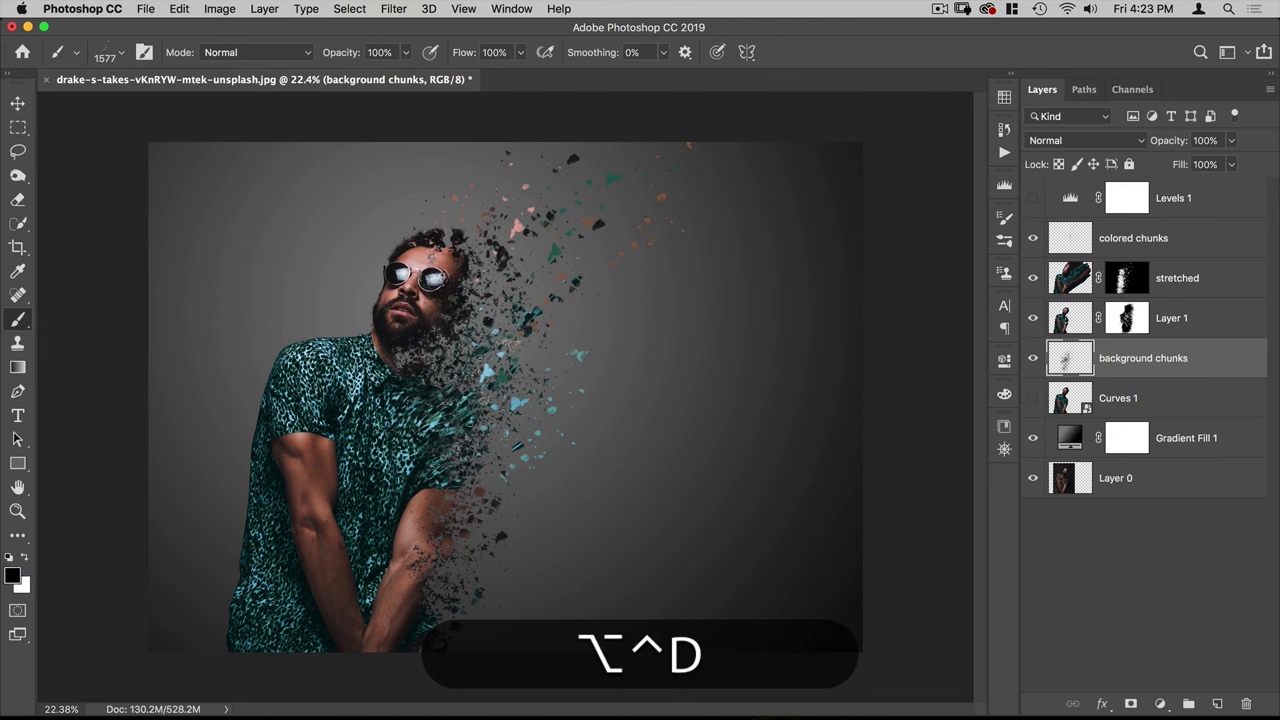
mouse_move(420, 333)
left_mouse_down("ctrl+alt")
mouse_move(352, 333)
mouse_move(448, 395)
mouse_move(443, 494)
mouse_move(460, 463)
left_mouse_up("ctrl+alt")
right_click(425, 332)
scroll(660, 480, "down", 10)
double_click(655, 438)
left_click_drag(434, 362, 422, 346)
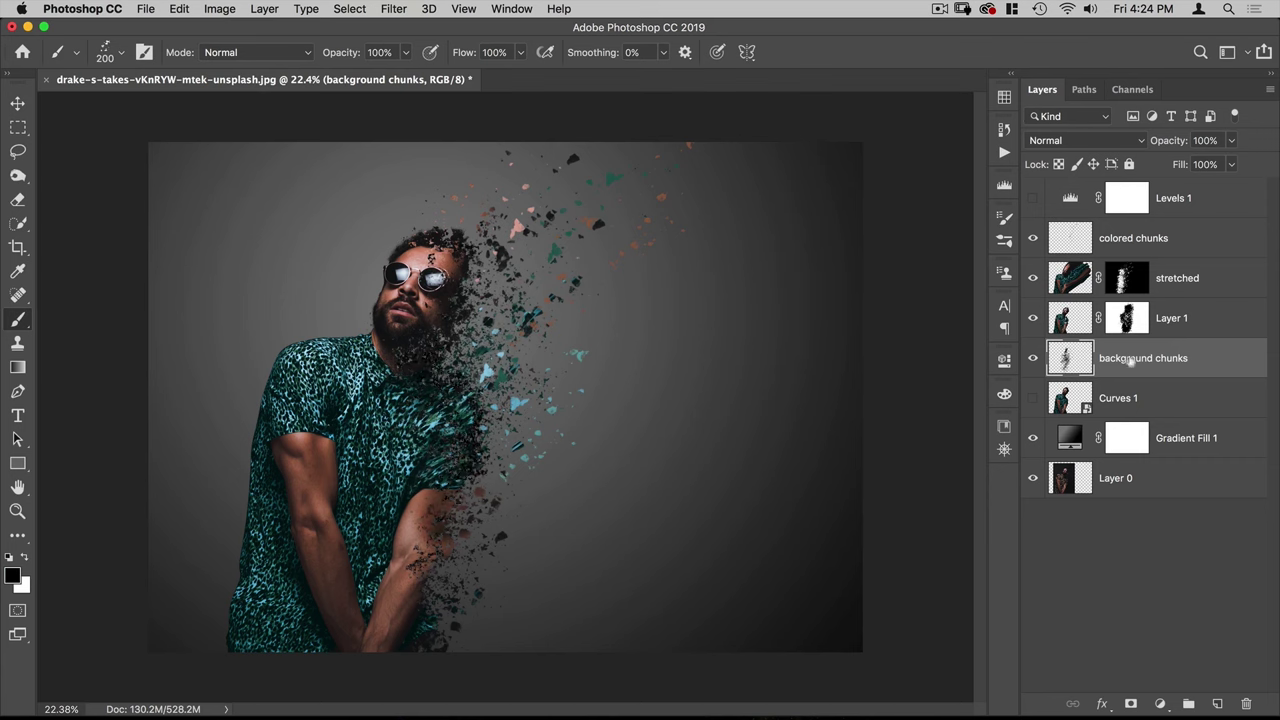
Step: On the stretched layer's mask, paint black fragments with the 200 px brush over the forehead, sunglasses and hair
left_click(1130, 285)
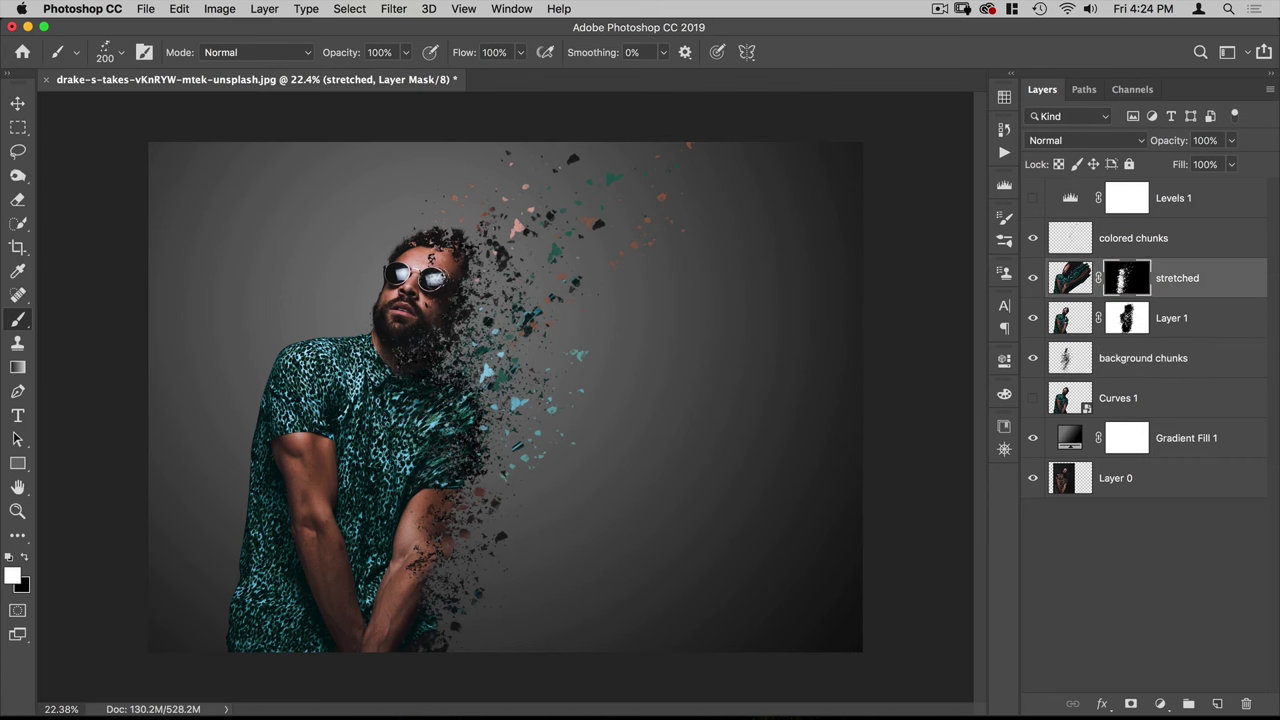
key("x")
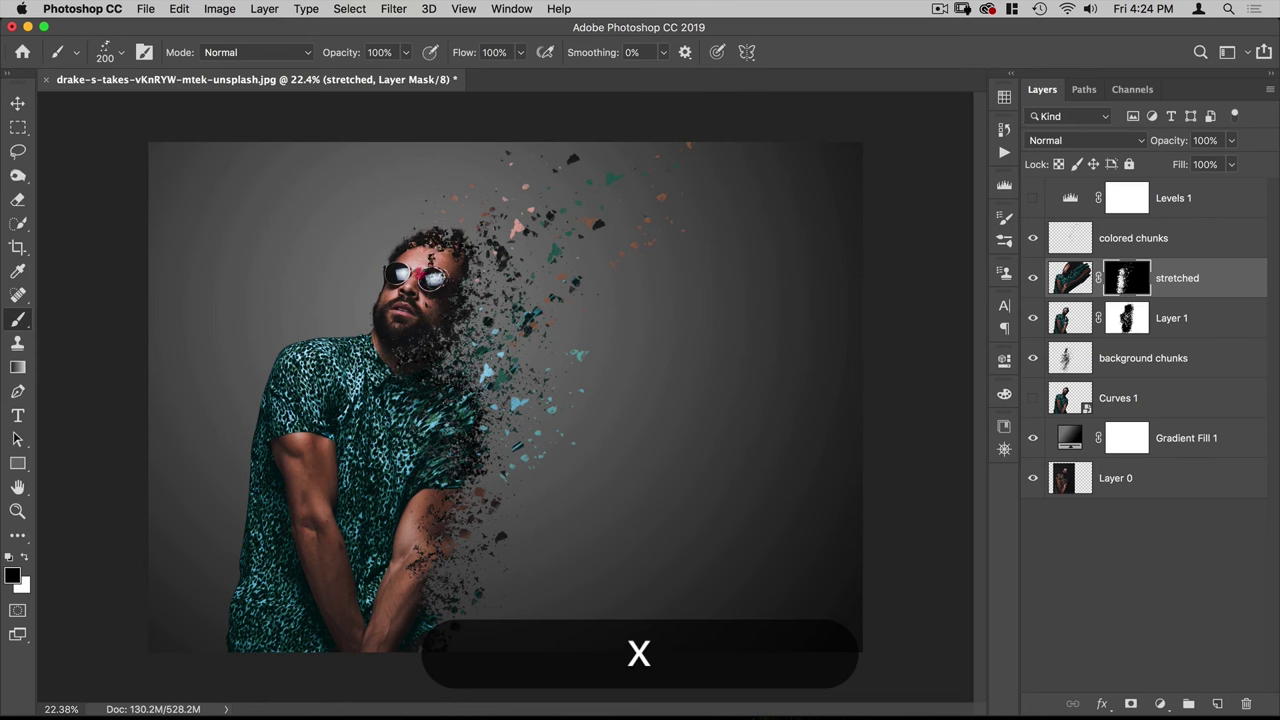
left_click_drag(421, 273, 441, 241)
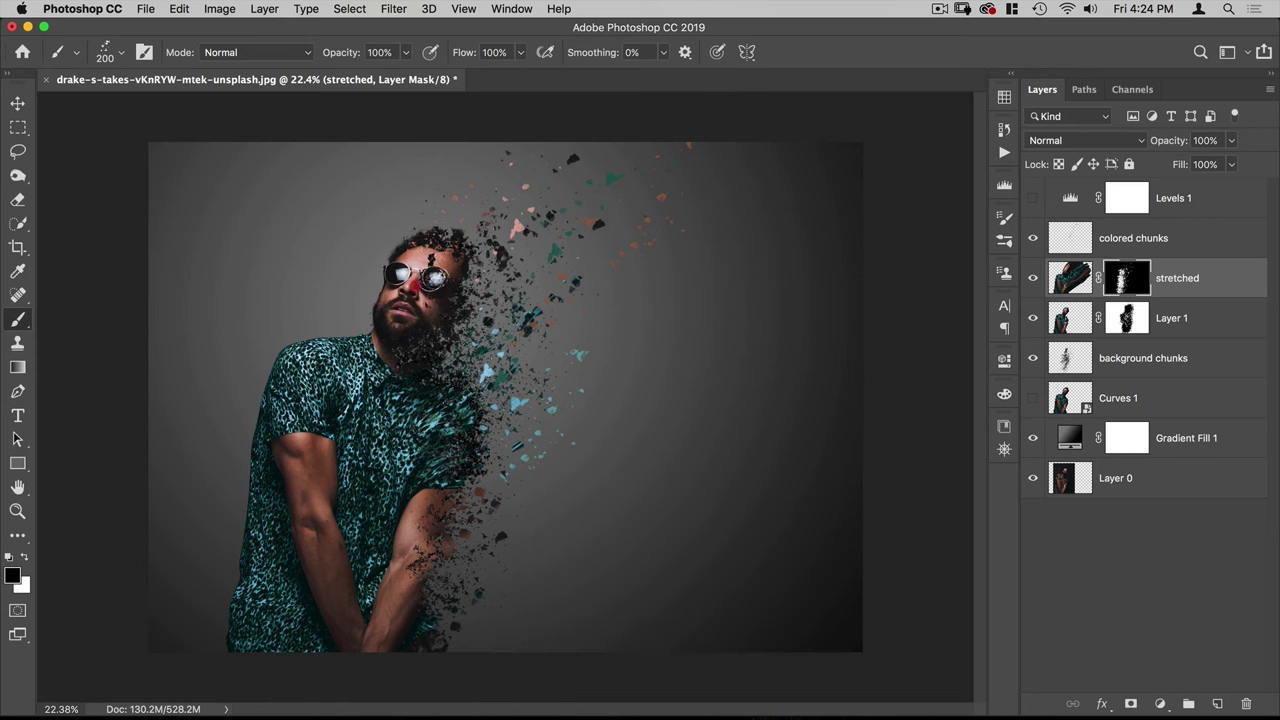
left_click(431, 269)
left_click(443, 237)
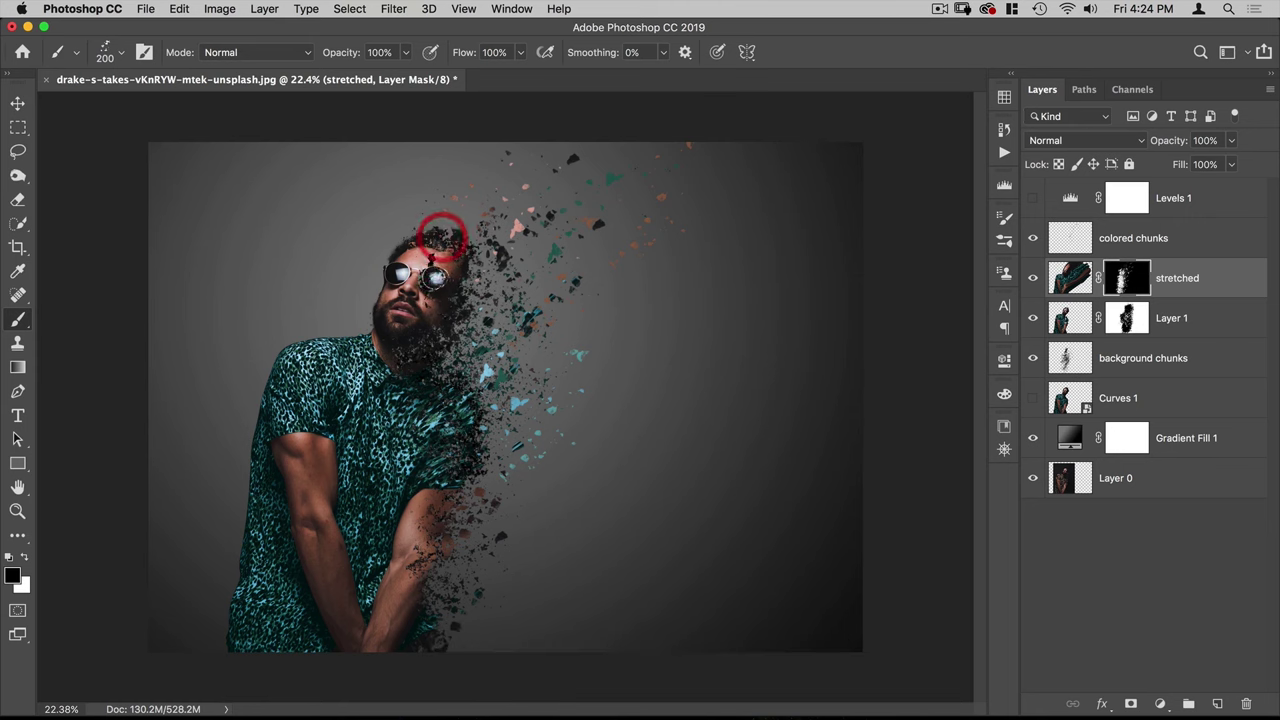
left_click(431, 273)
left_click(434, 247)
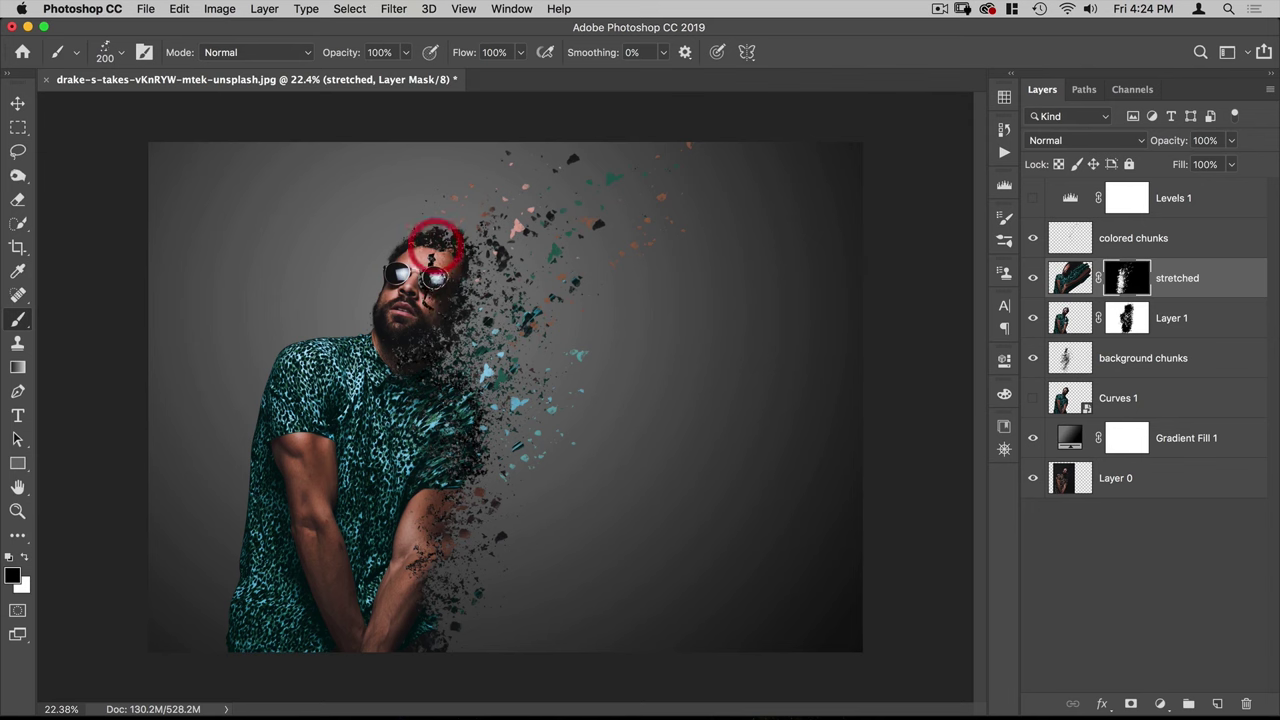
left_click(455, 232)
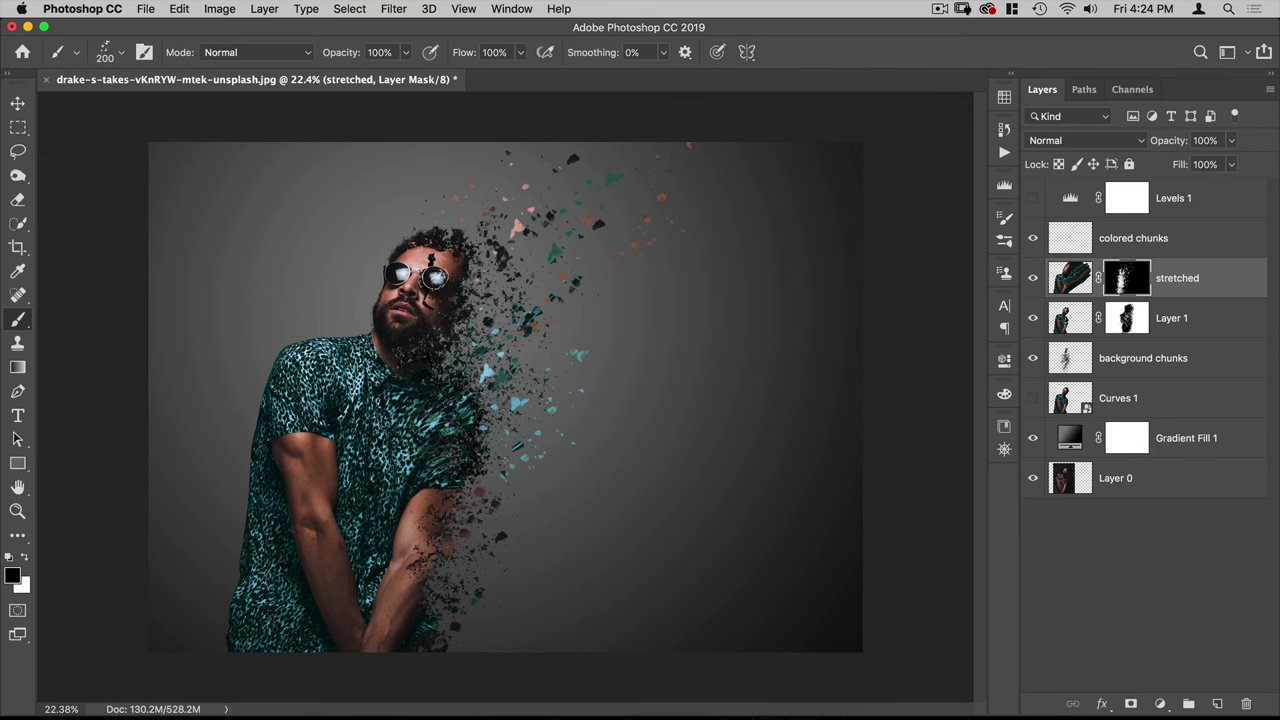
Step: On the background chunks layer, paint fragments along the chest edge with a 575 px brush in dark teal sampled from the shirt
left_click_drag(503, 363, 545, 363)
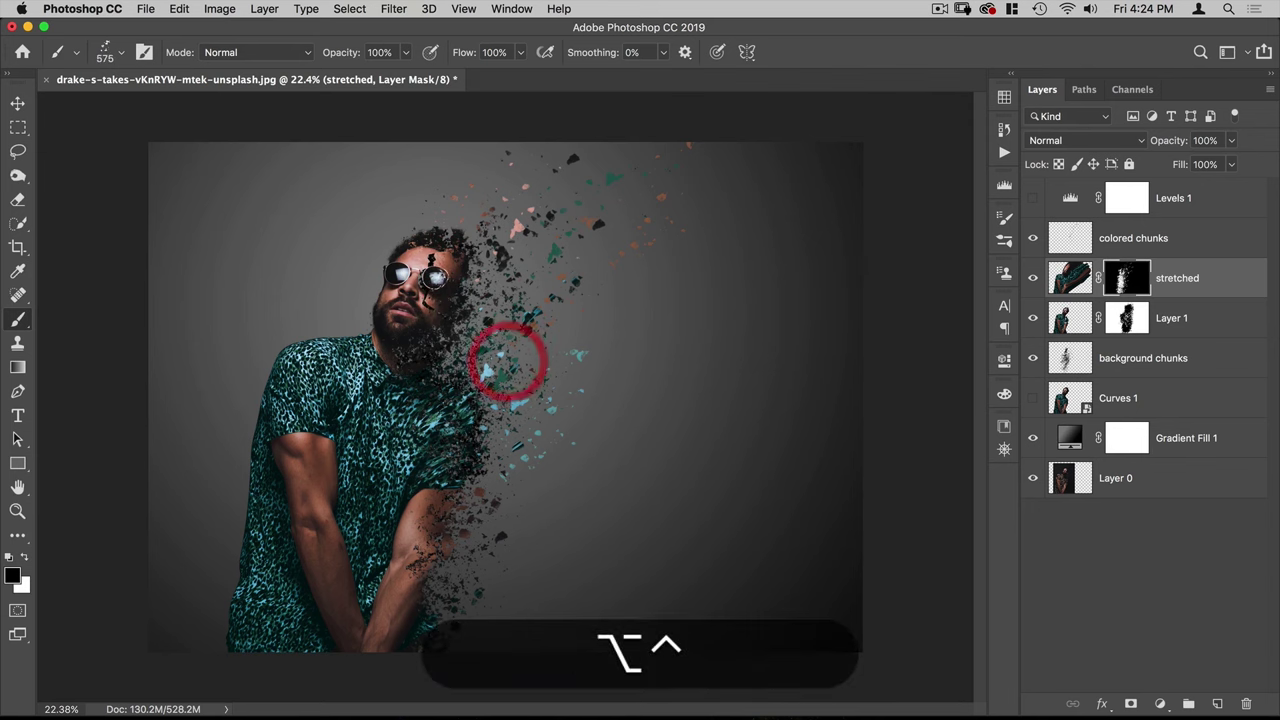
left_click(1090, 352)
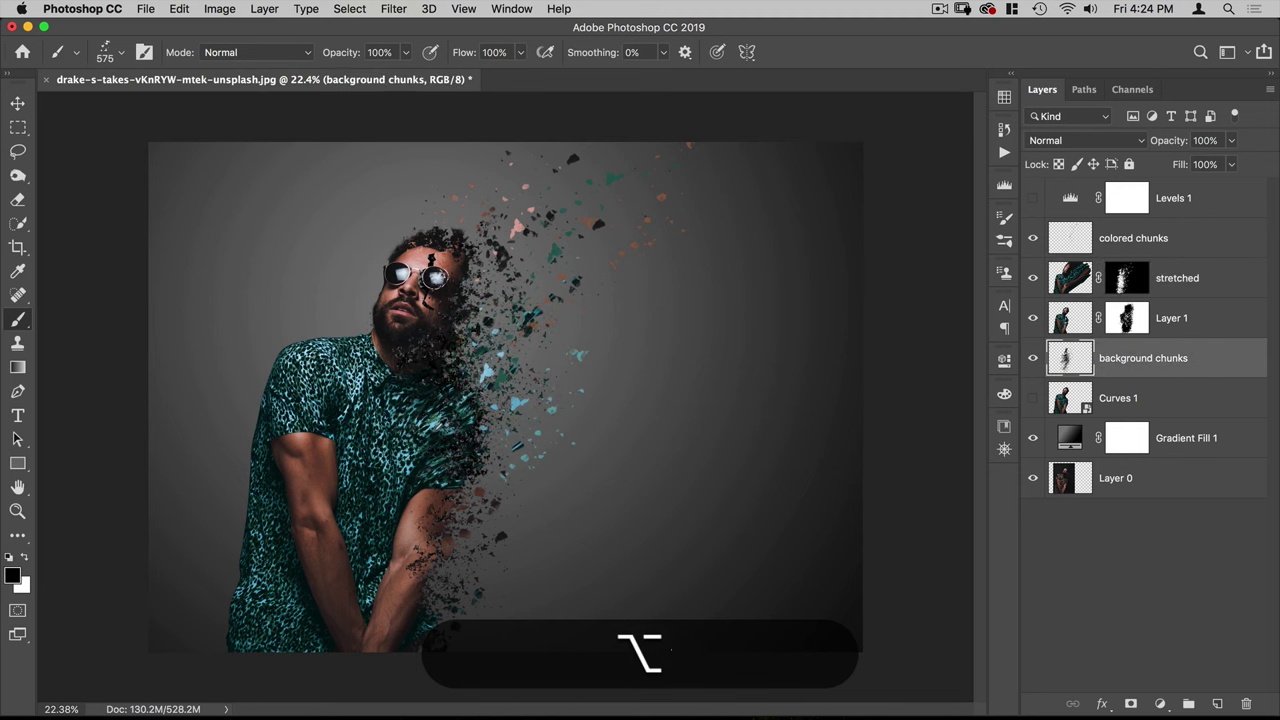
left_click(436, 404, "alt")
left_click_drag(436, 404, 425, 407)
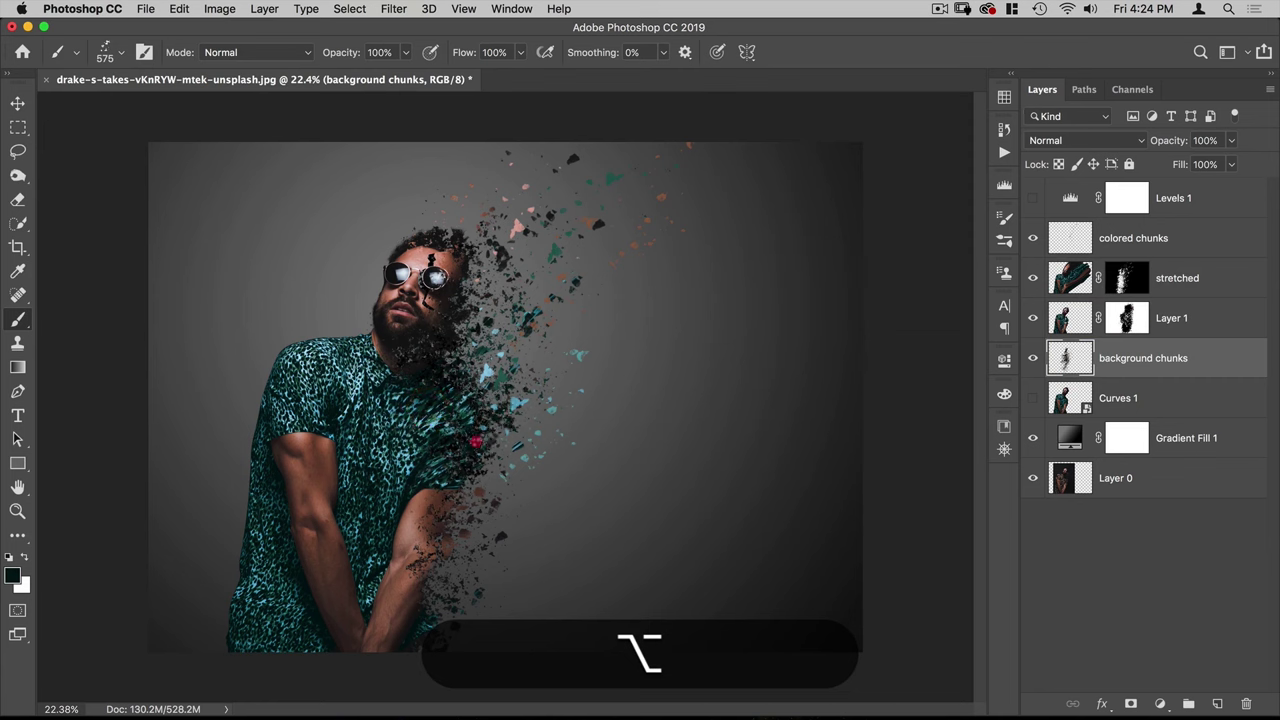
left_click(450, 466)
left_click(445, 385)
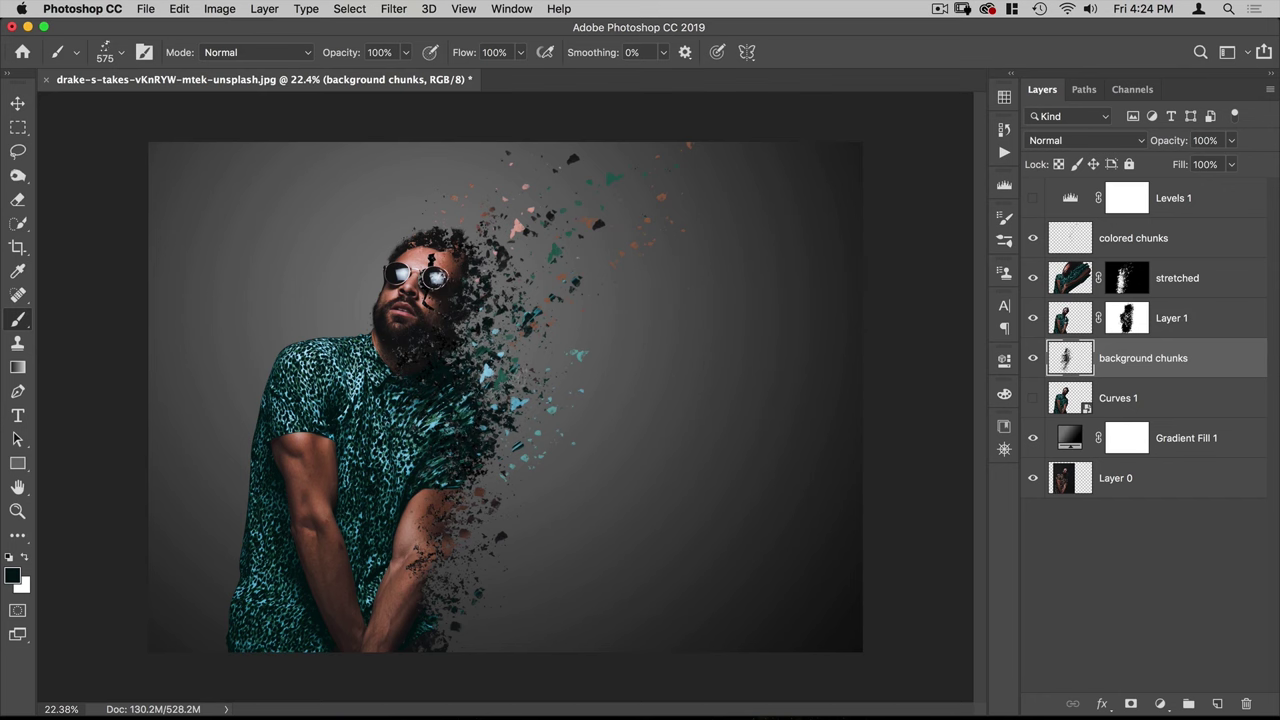
Step: Switch to the 06 Dispersion brush and enlarge it to about 2551 px
right_click(555, 349)
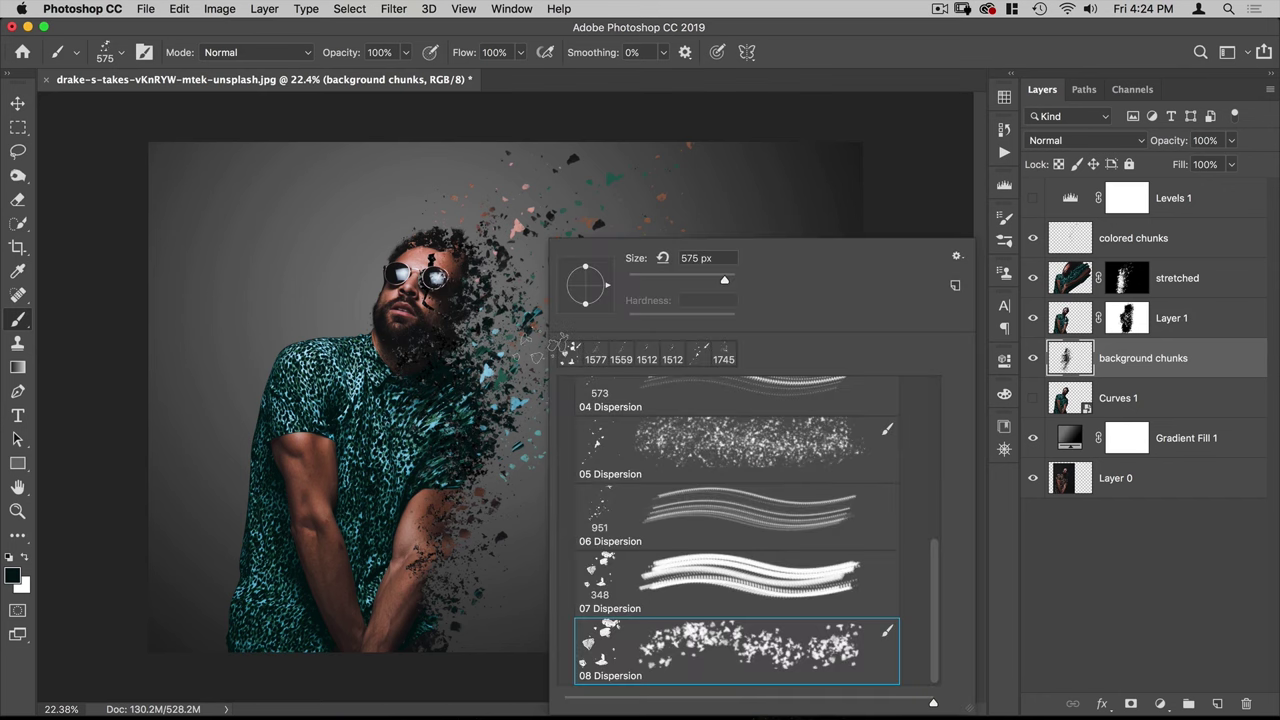
left_click(619, 517)
left_click_drag(412, 465, 484, 465)
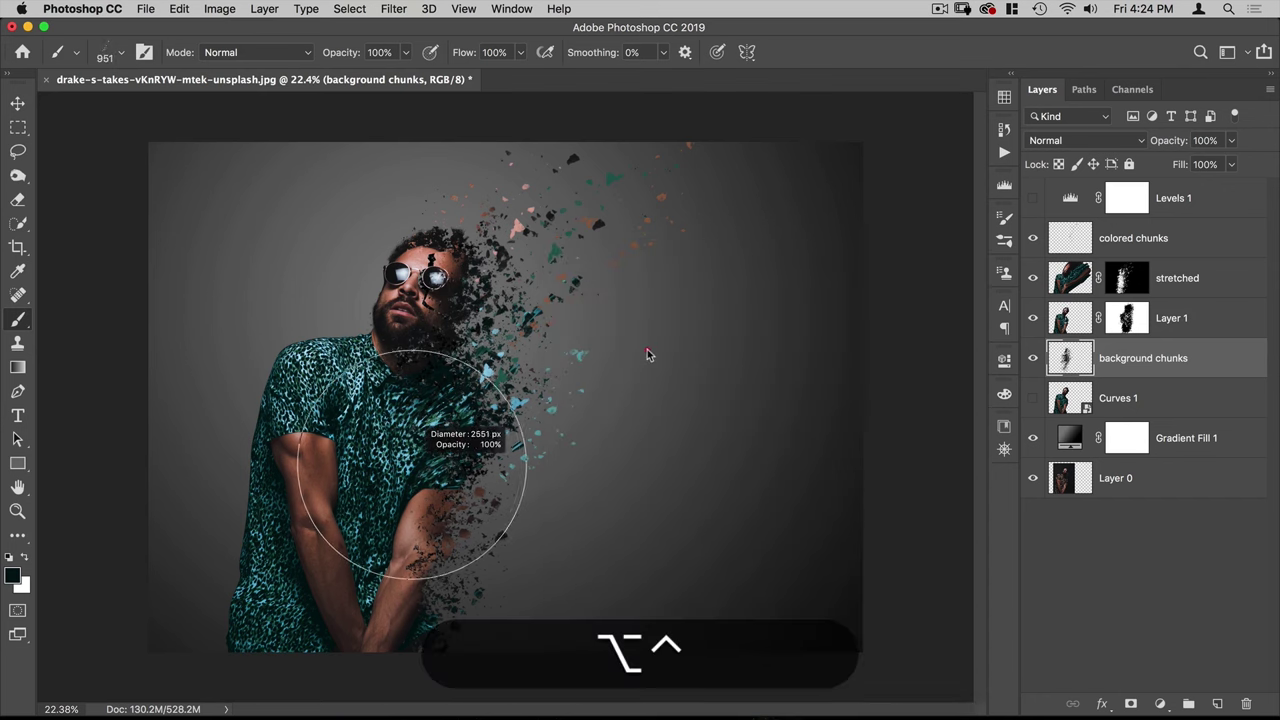
left_click_drag(647, 351, 647, 351)
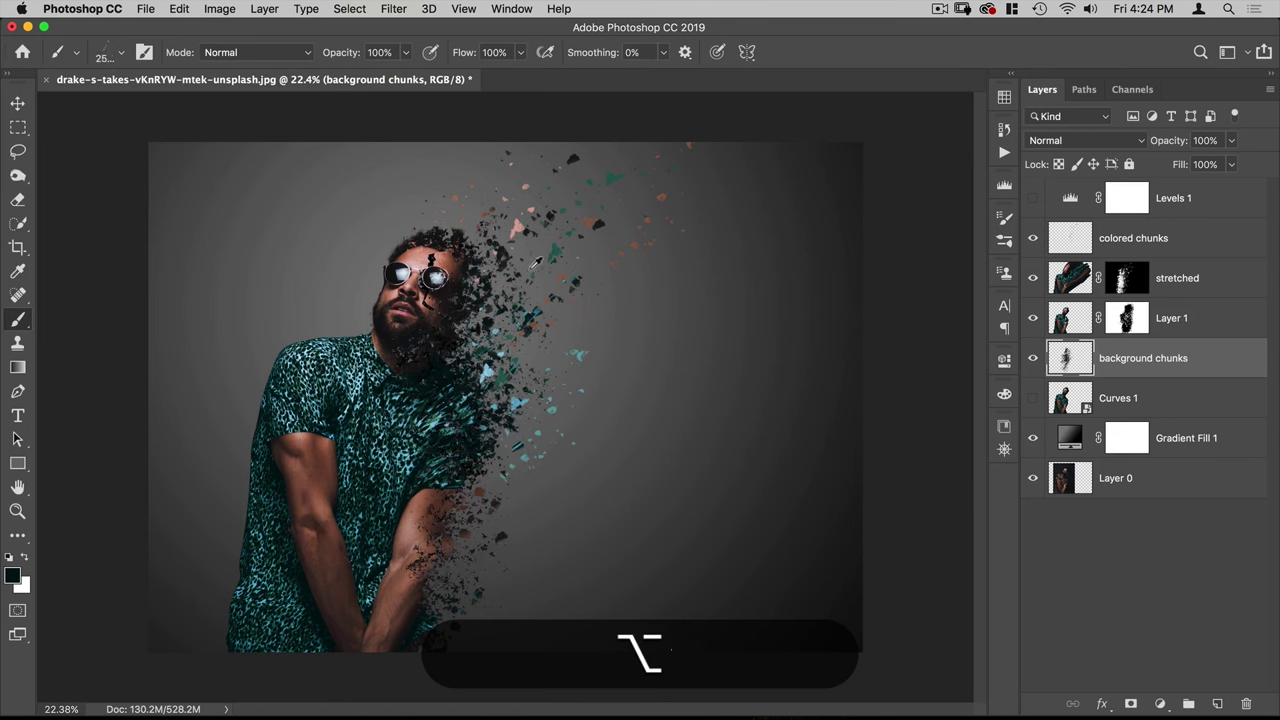
Step: Try stamping large fragments beside the head in tones sampled from the face and hair, undoing the attempts
left_click(460, 266, "alt")
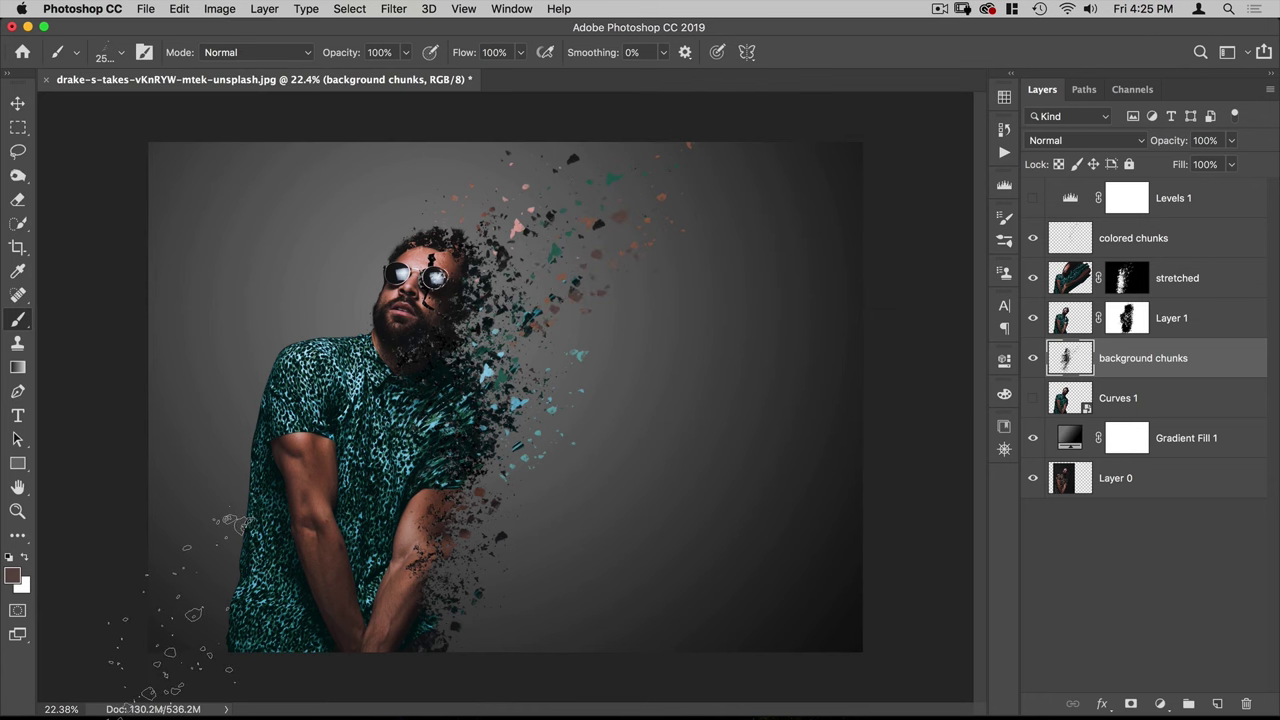
key("super+z")
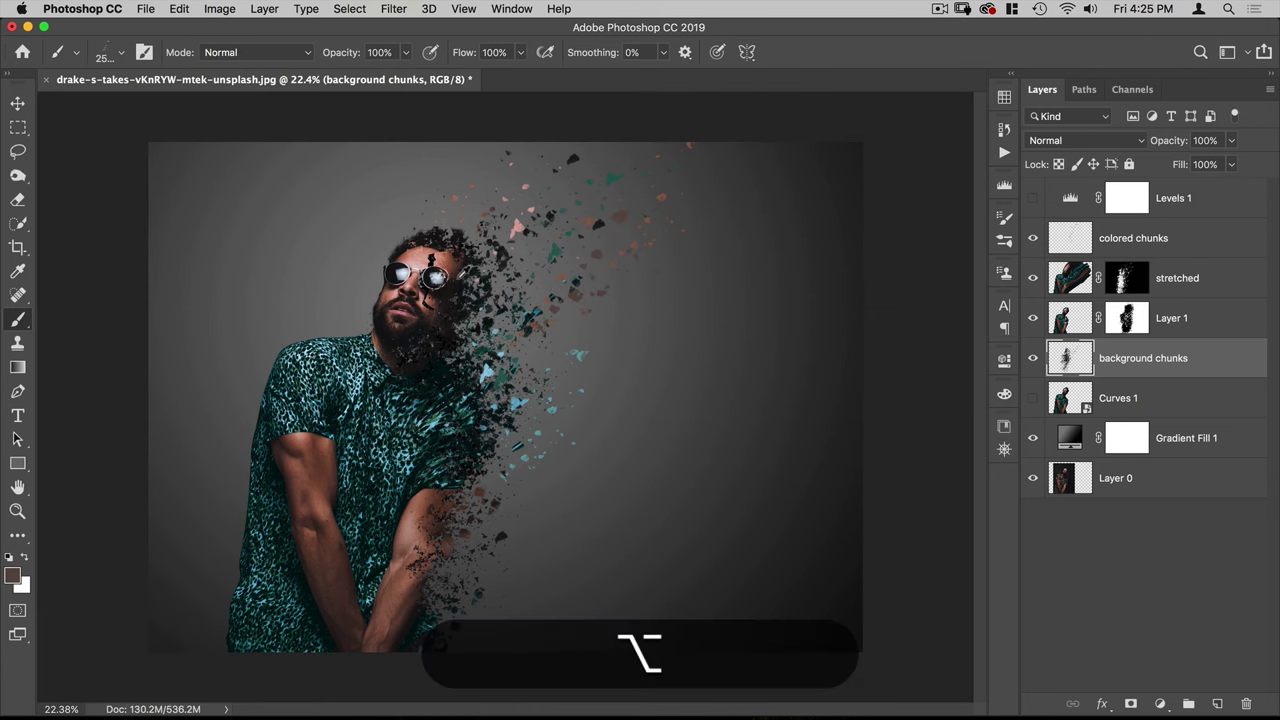
left_click(460, 282, "alt")
key("alt+super+z")
key("super+z")
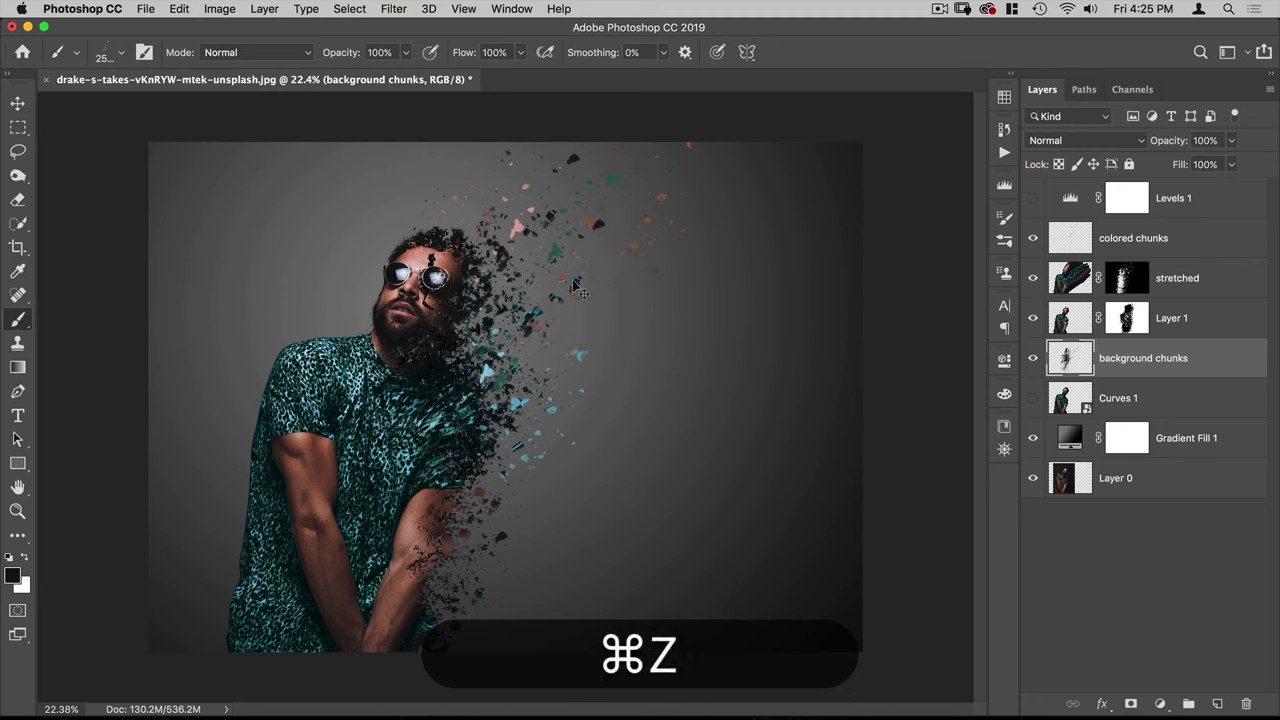
key("alt+super+z")
Step: Sample dark brown from the head's dispersing edge and stamp large fragments outward from the head on the background chunks layer
left_click(462, 276, "alt")
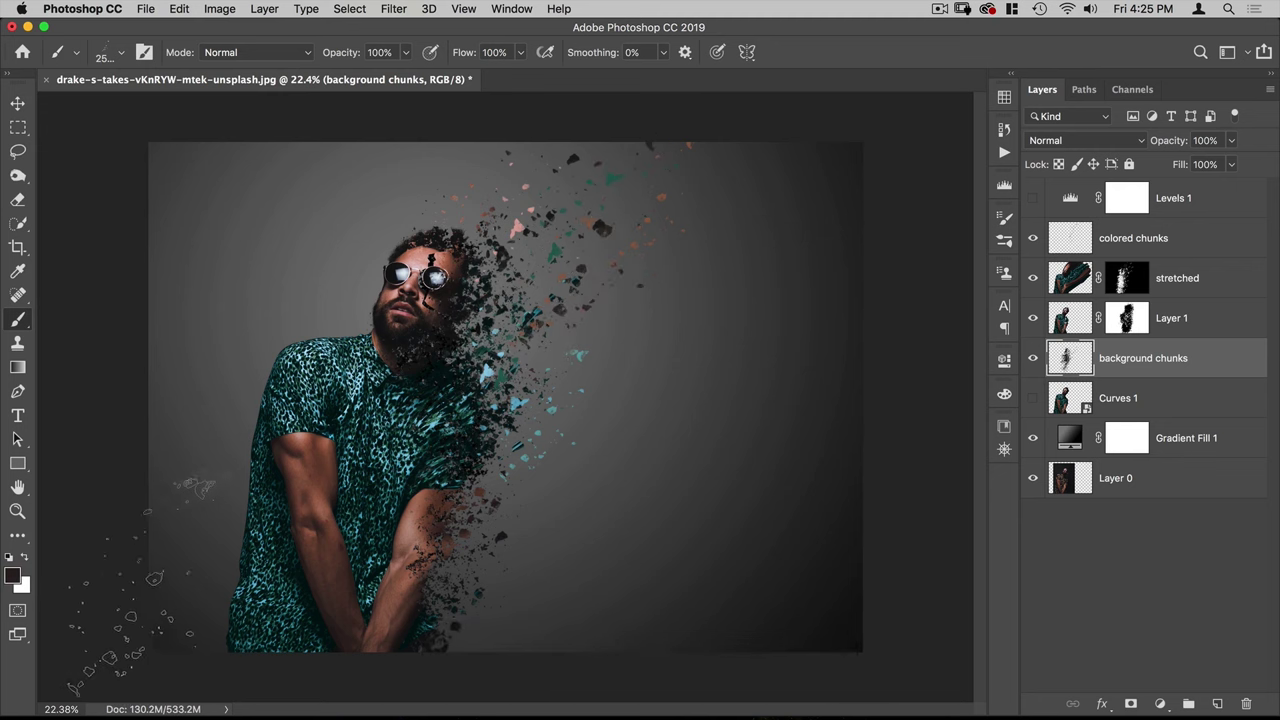
key("super+z")
left_click(584, 262)
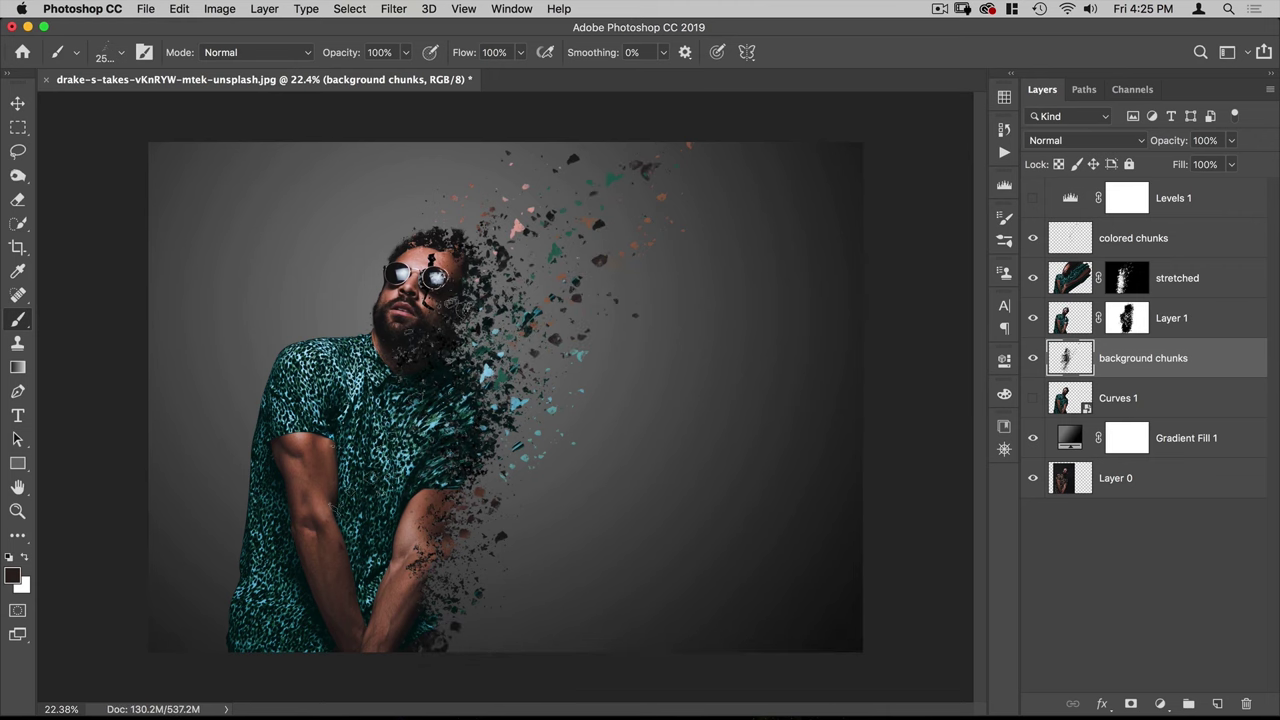
Step: Convert the colored chunks, stretched, Layer 1 and background chunks layers into one smart object and toggle its visibility to check it
key("v")
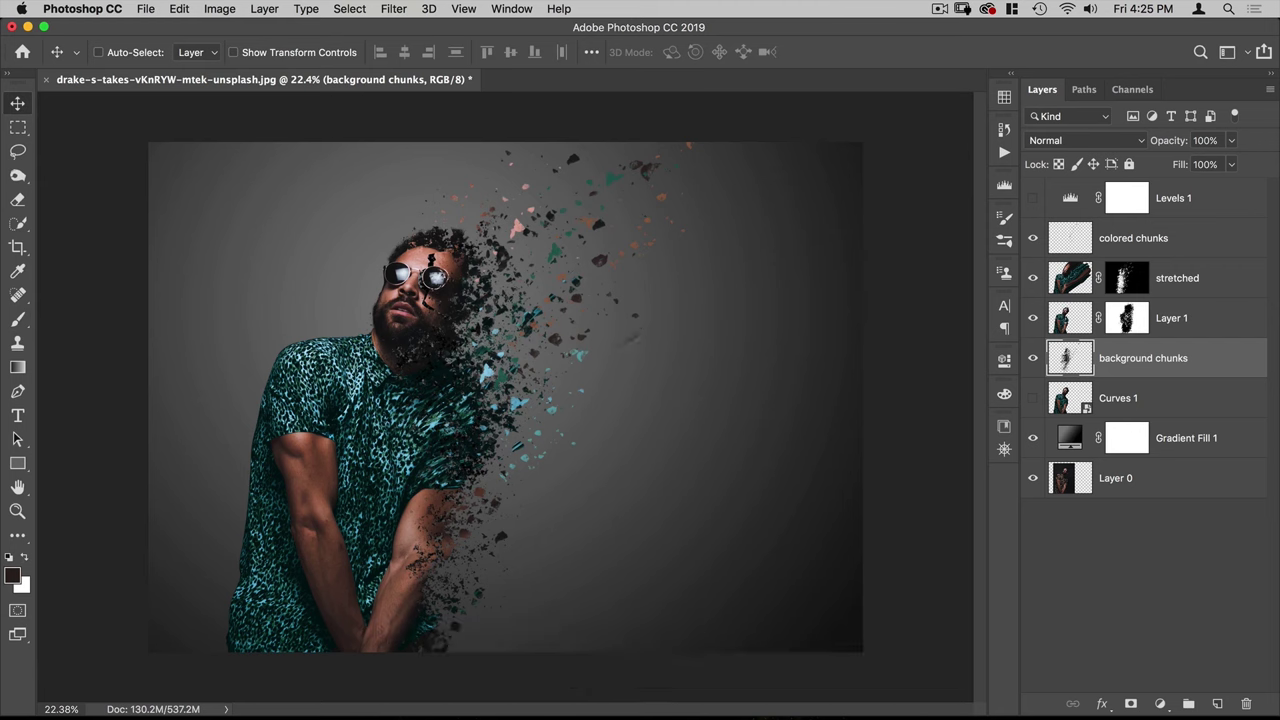
left_click(1172, 238)
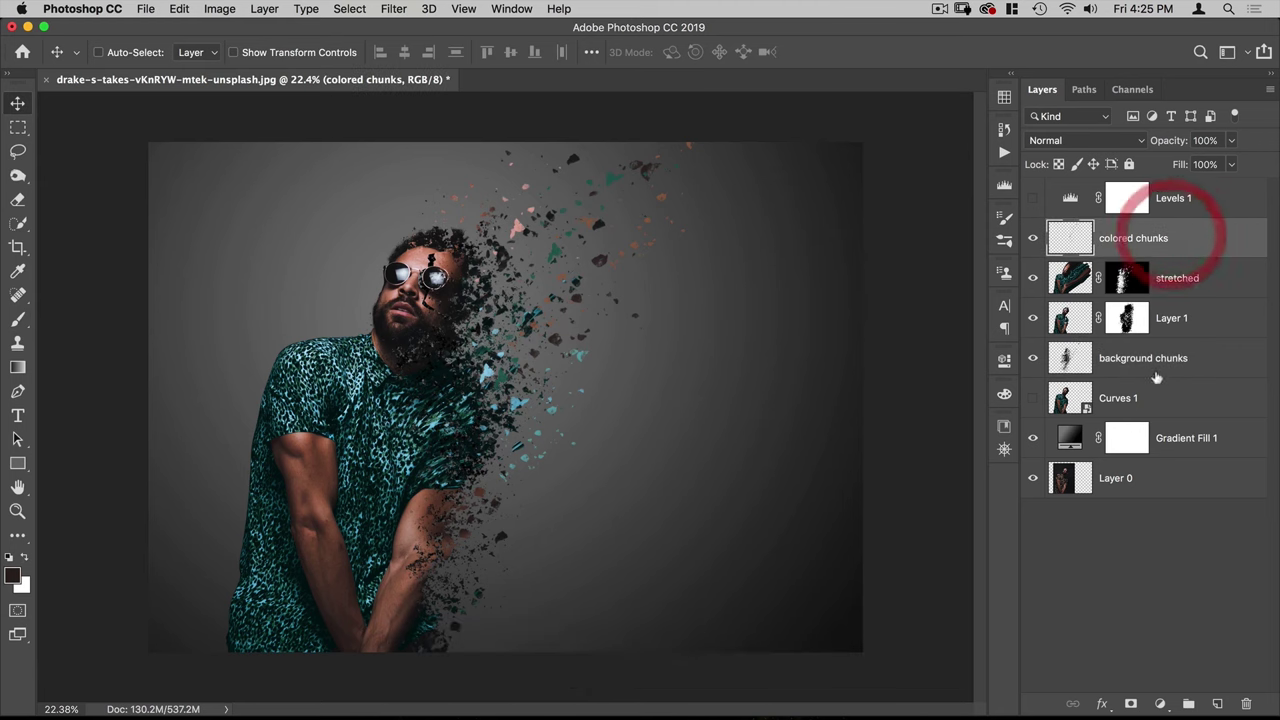
key("shift")
left_click(1158, 360, "shift")
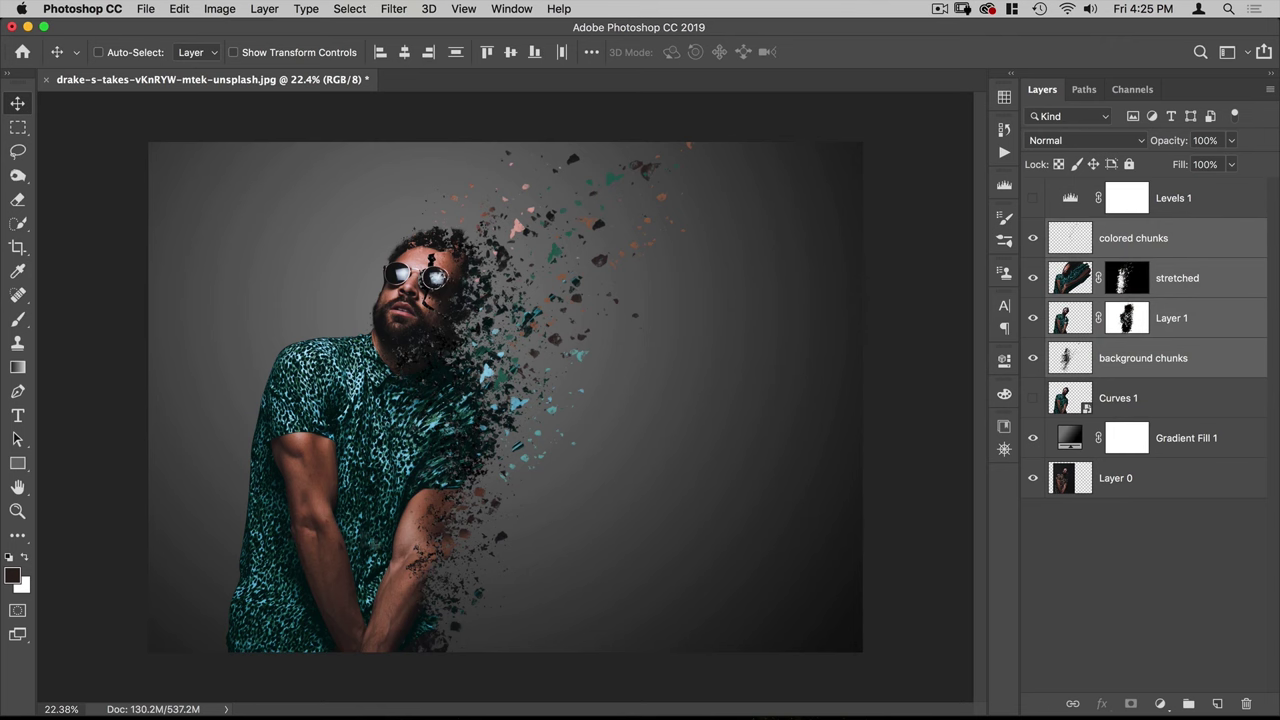
right_click(1157, 243)
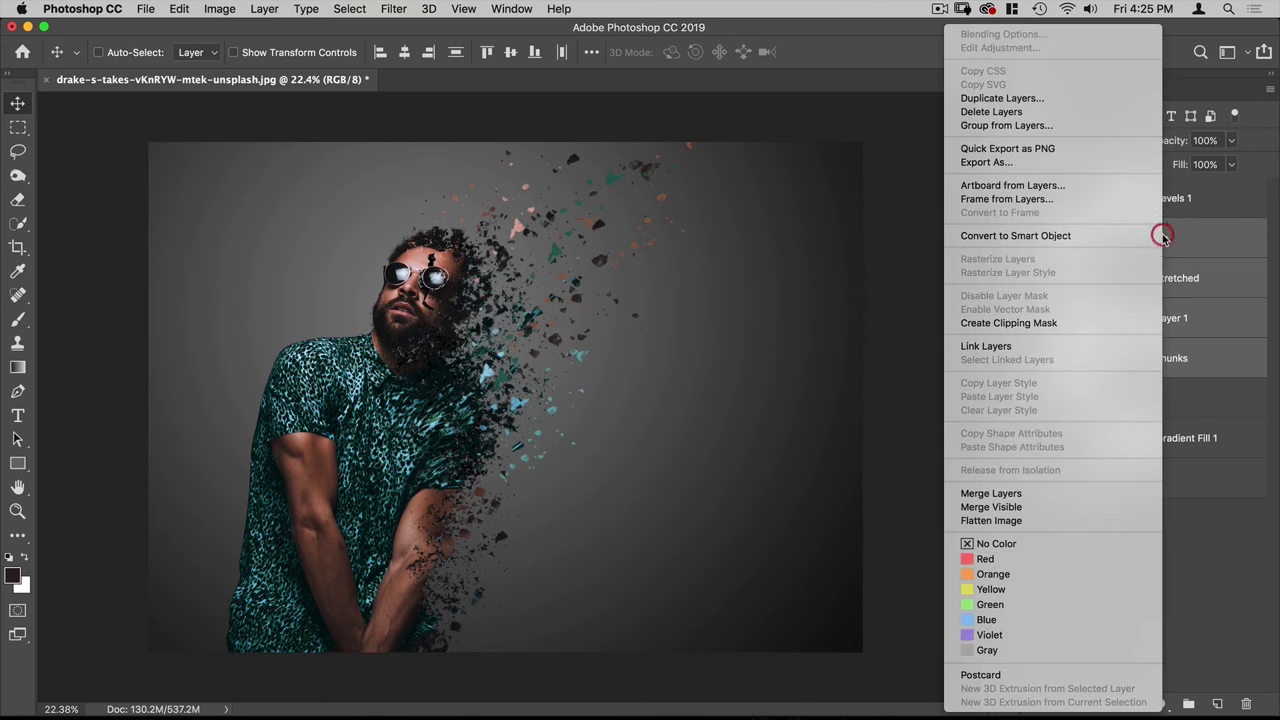
left_click(1073, 237)
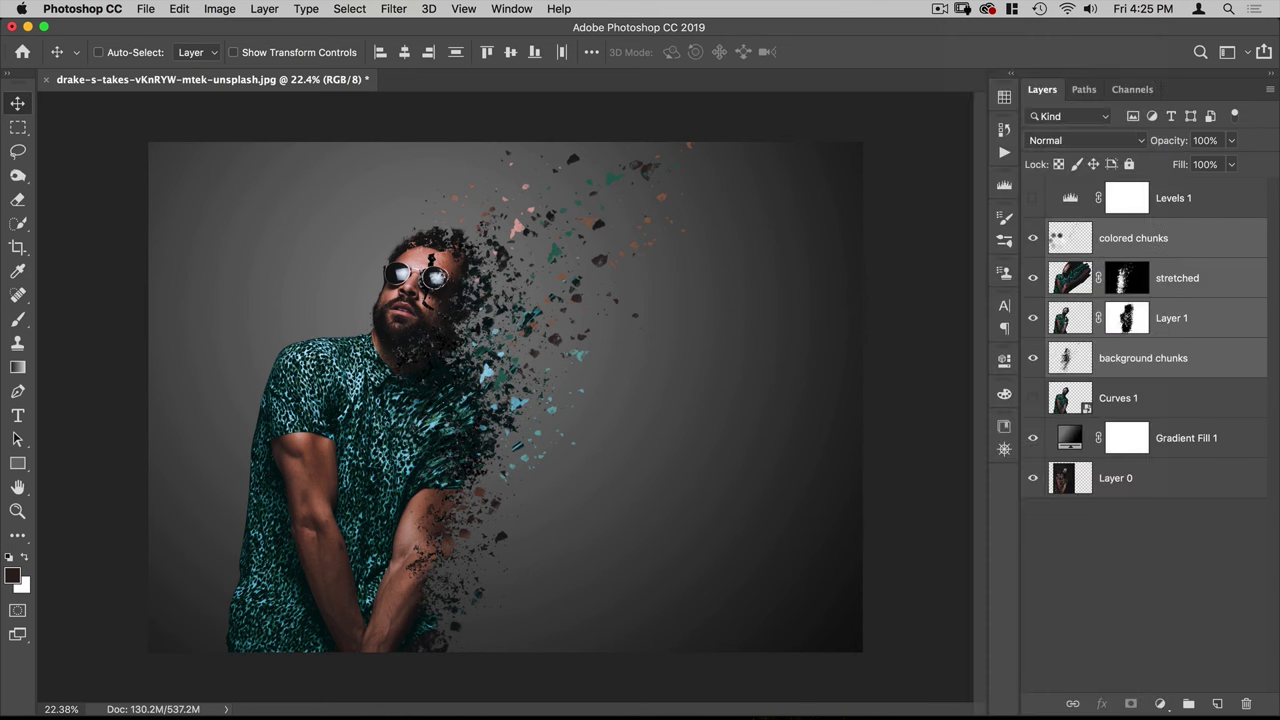
left_click(1034, 239)
left_click(1034, 239)
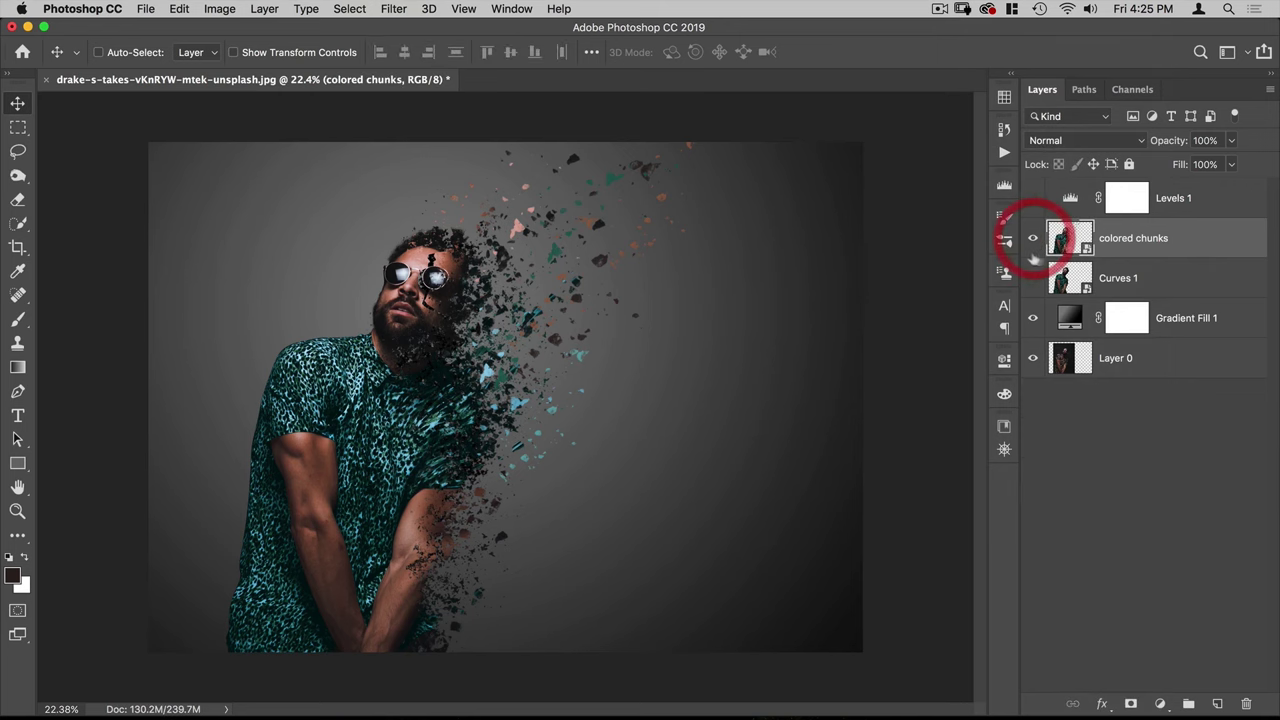
Step: Place dan-gold-H0Jp8pX-0zw-unsplash.jpg above the man and scale it from its centre to about 153% to cover the canvas
left_click(146, 9)
left_click(180, 299)
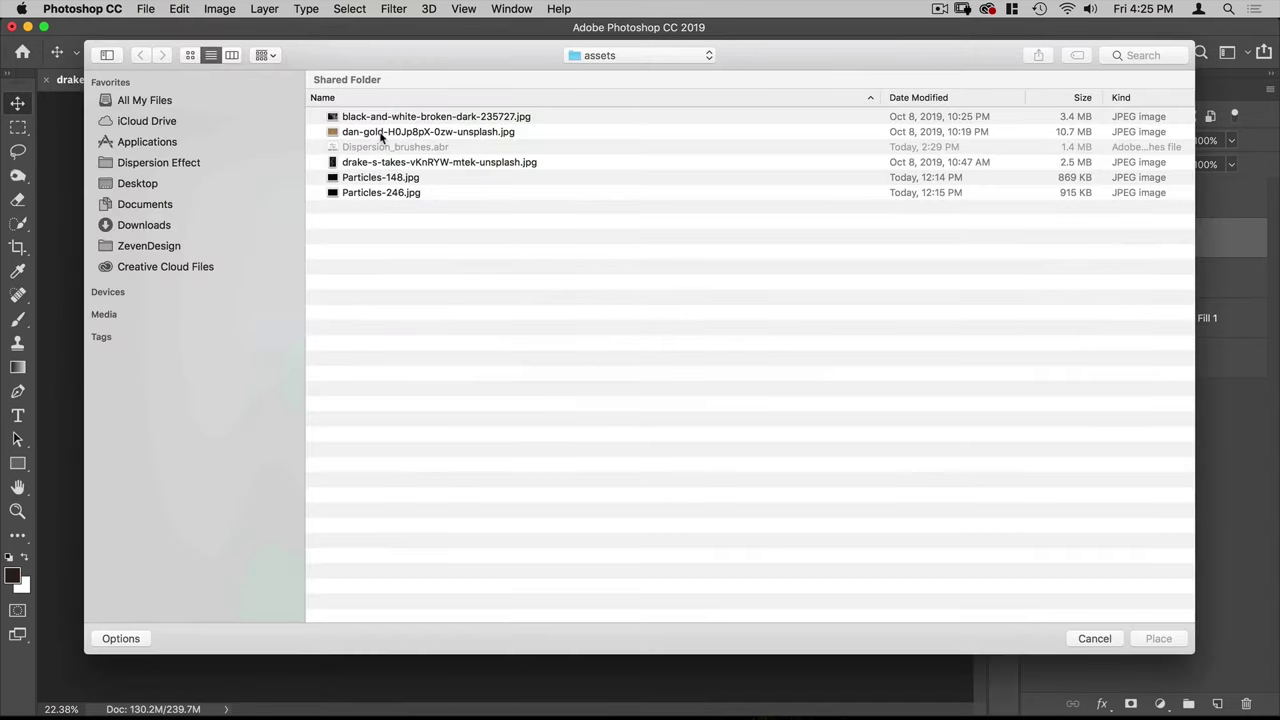
left_click(381, 132)
key("Return")
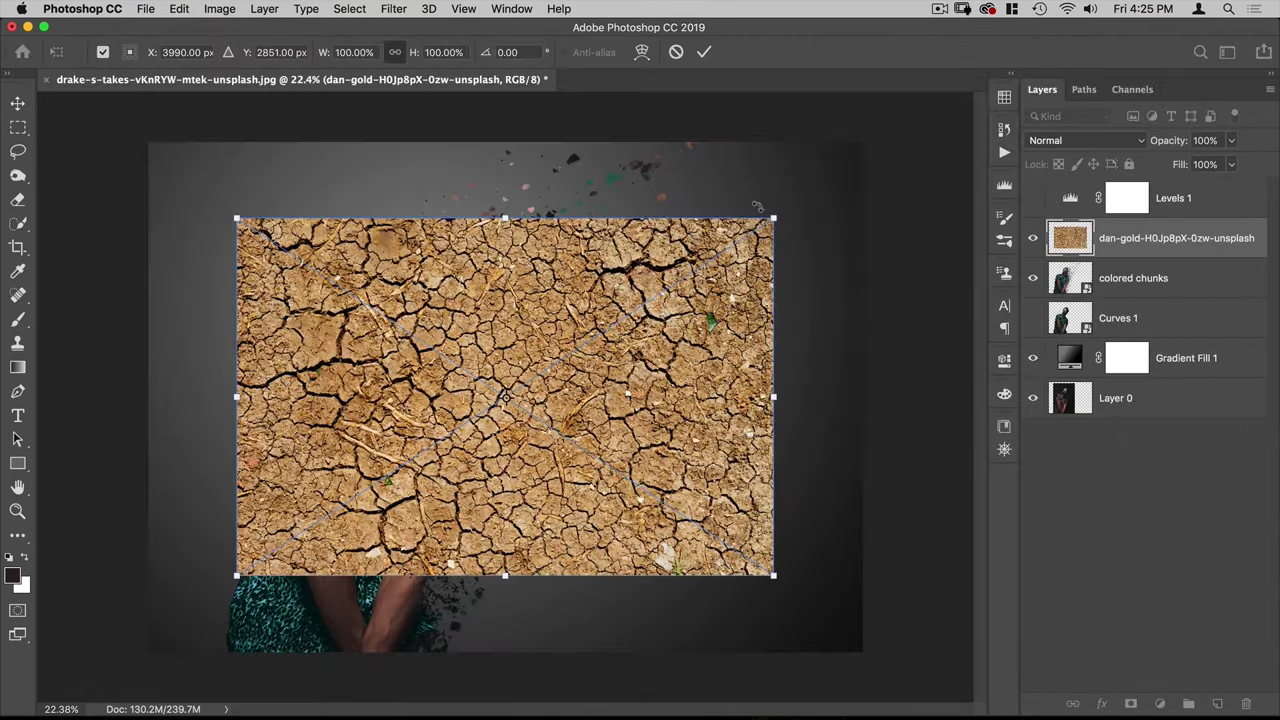
key("alt")
left_click_drag(776, 217, 911, 116)
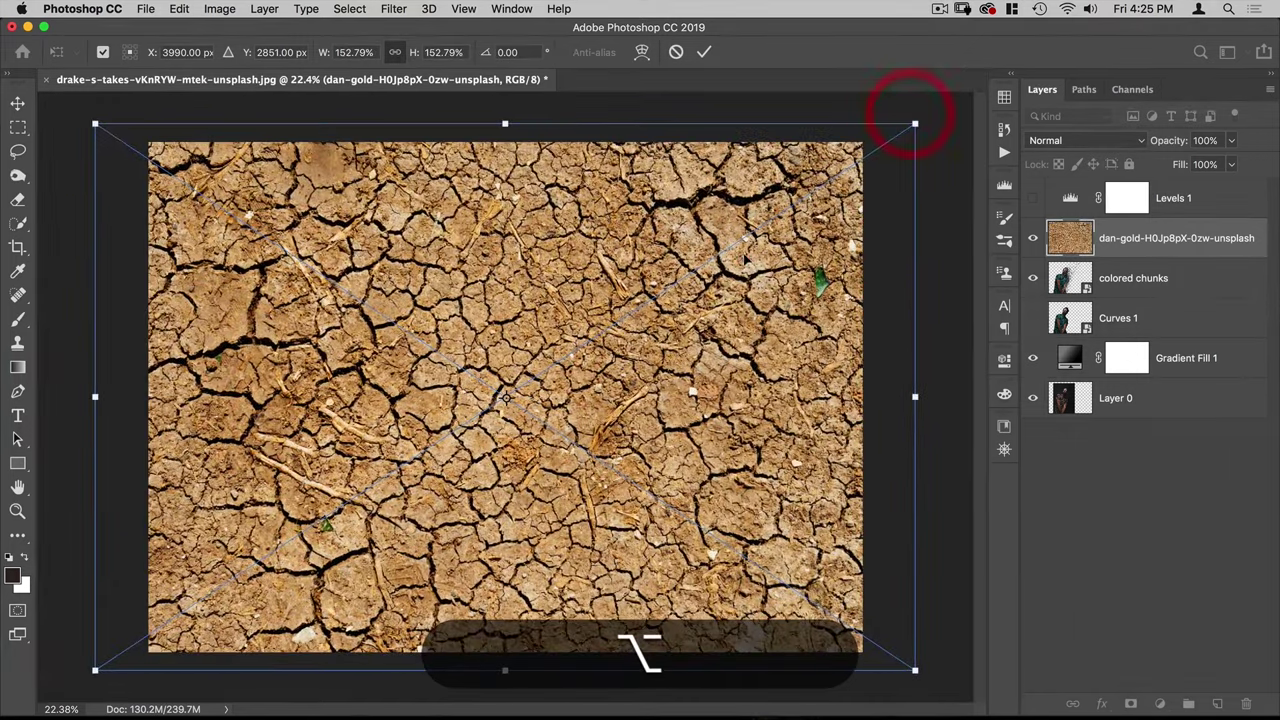
double_click(740, 251)
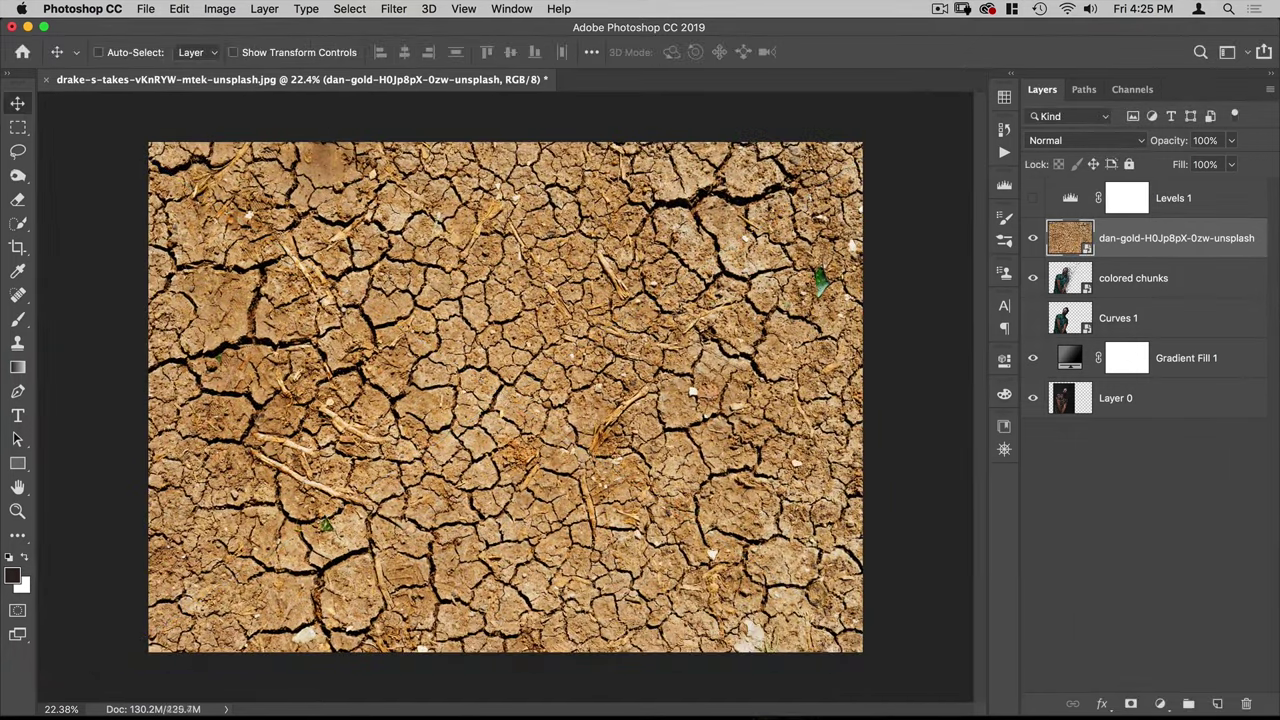
Step: Set the cracked-earth layer's blend mode to Overlay and shift it to reposition the cracks over the man
left_click(1068, 140)
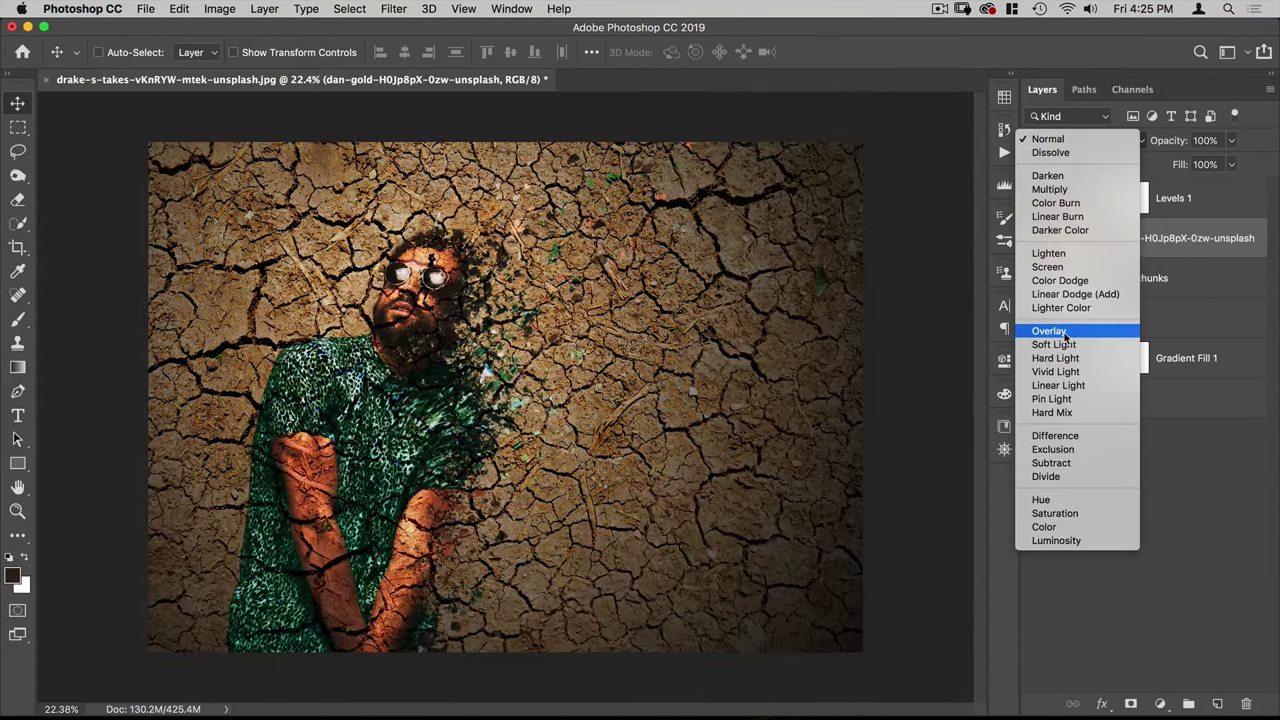
left_click(1063, 332)
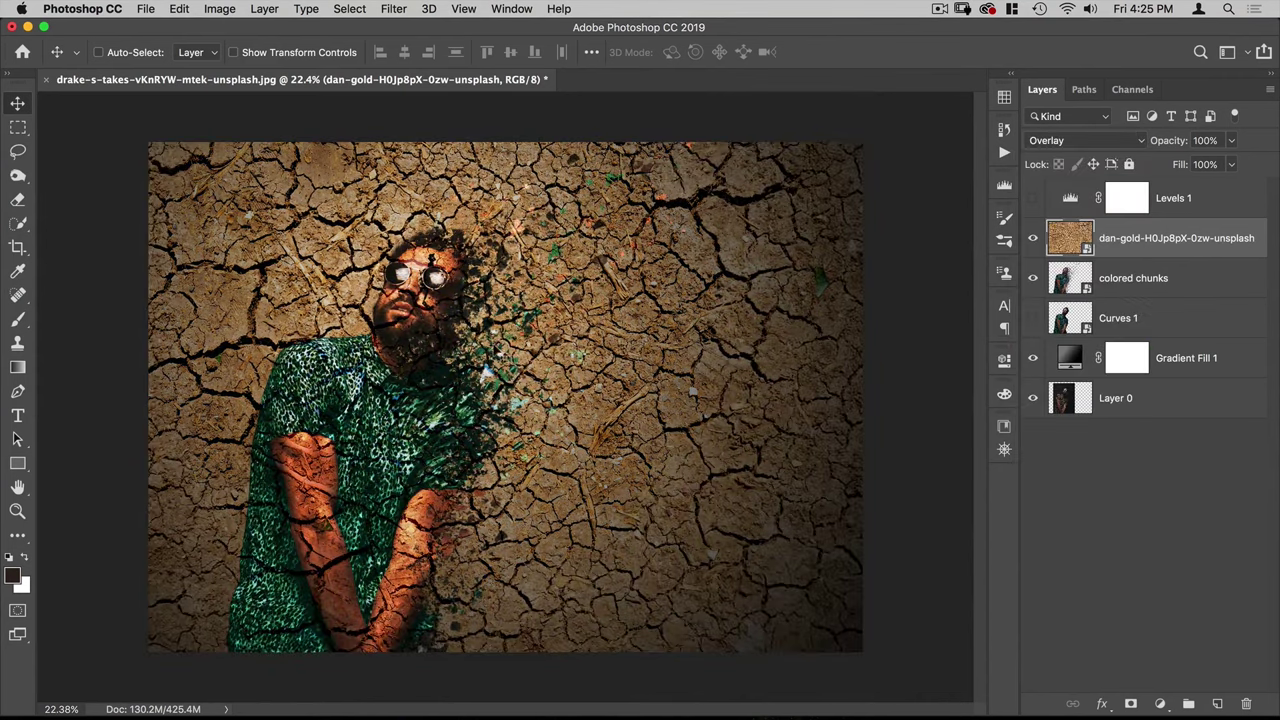
left_click_drag(512, 354, 496, 354)
mouse_move(492, 318)
left_mouse_down()
mouse_move(466, 314)
mouse_move(481, 330)
left_mouse_up()
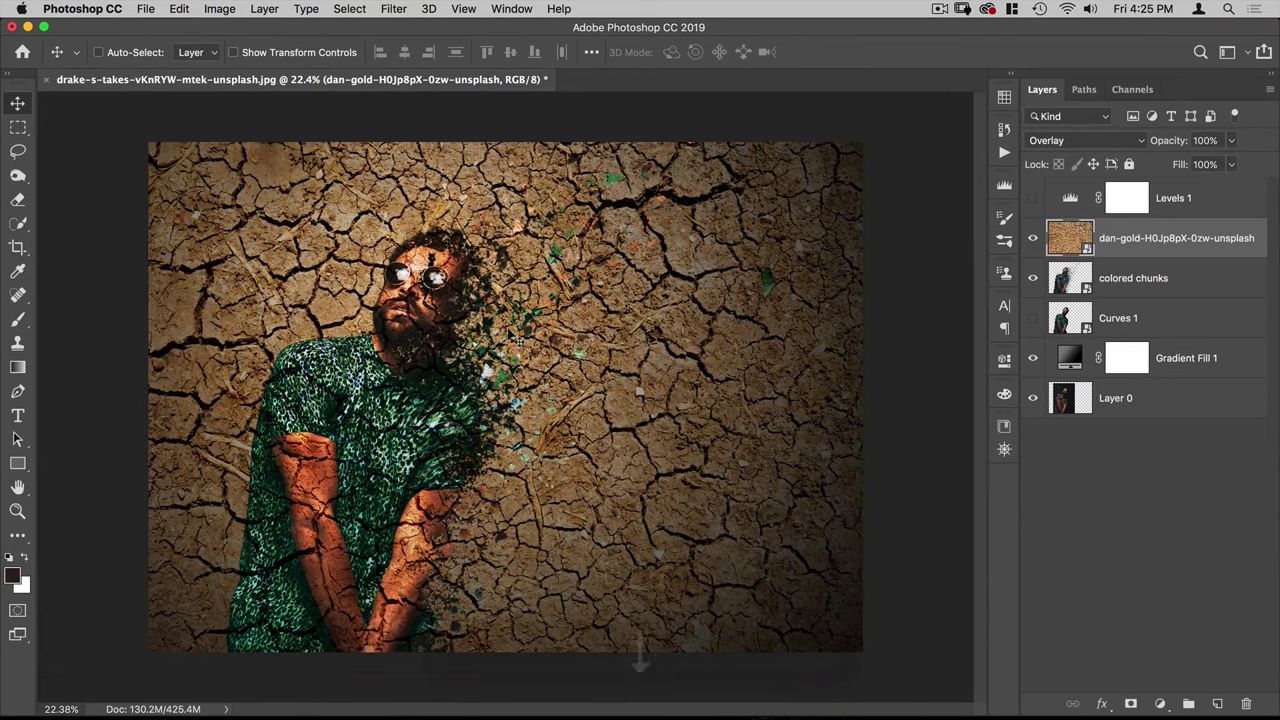
key("Down")
key("Down")
key("Down")
key("Down")
key("Left")
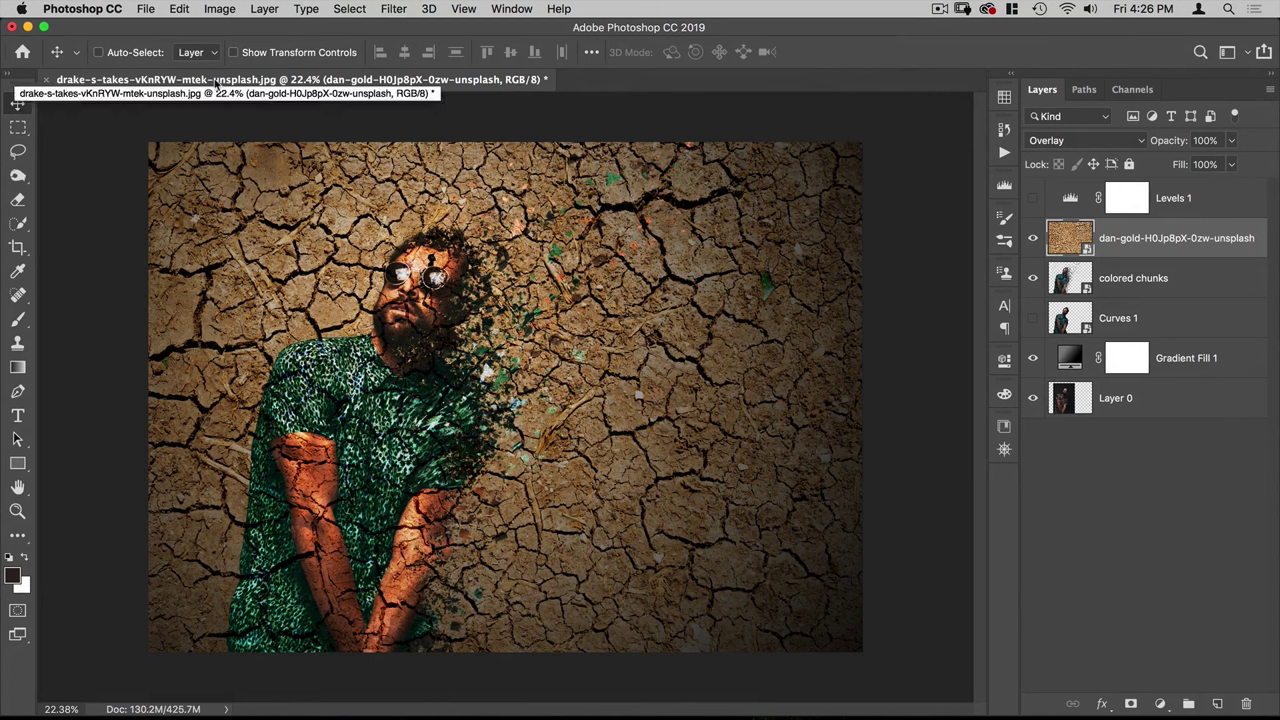
Step: Apply a Black & White adjustment with the Default preset to the cracked-earth layer
left_click(219, 9)
mouse_move(215, 57)
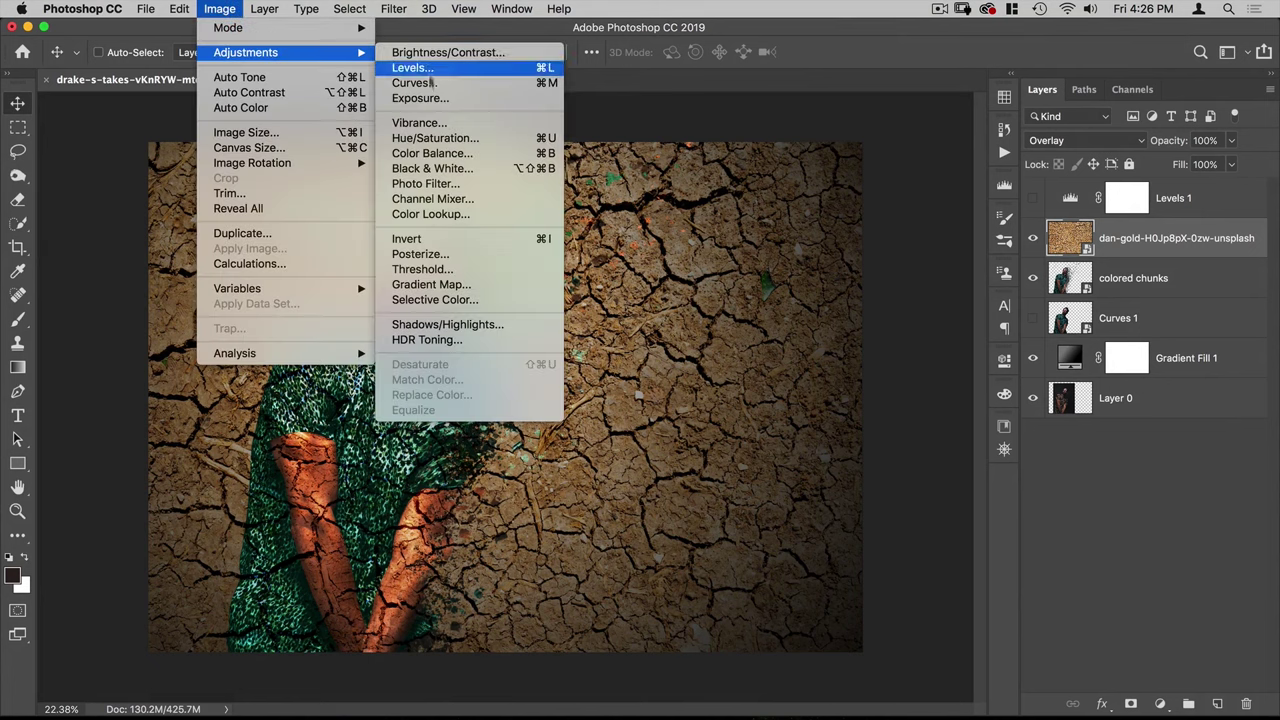
left_click(420, 166)
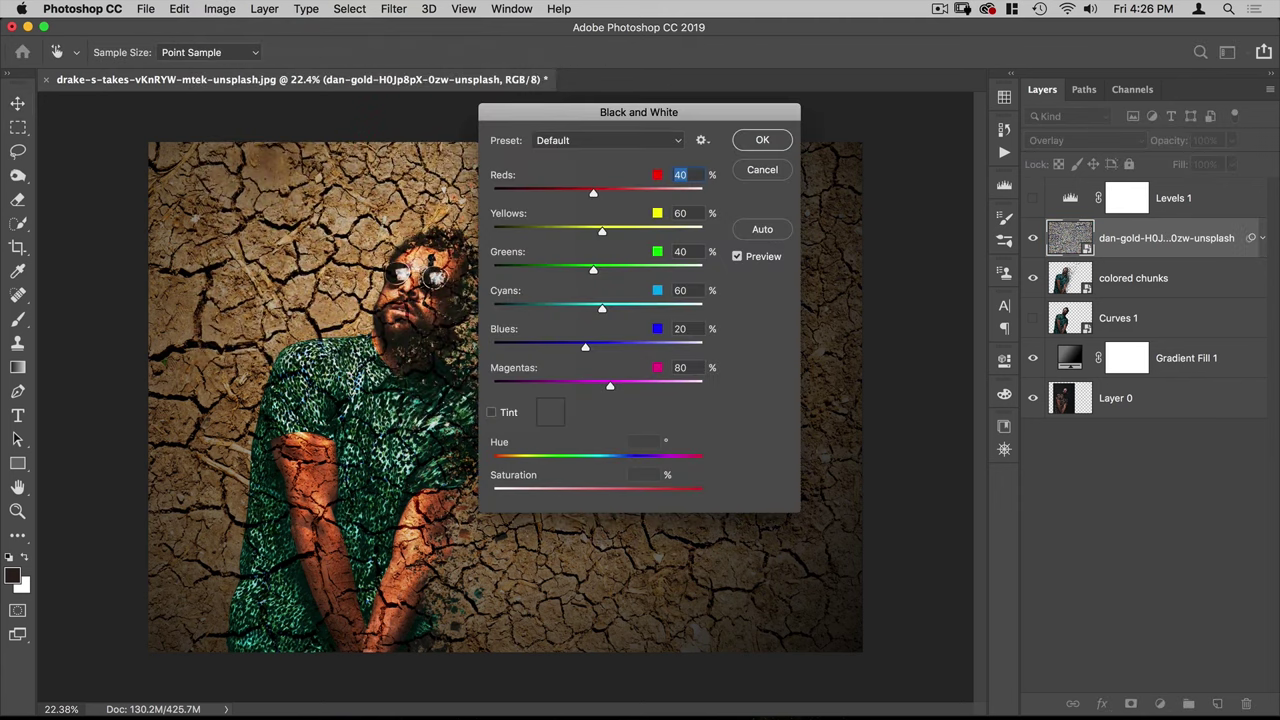
left_click(766, 141)
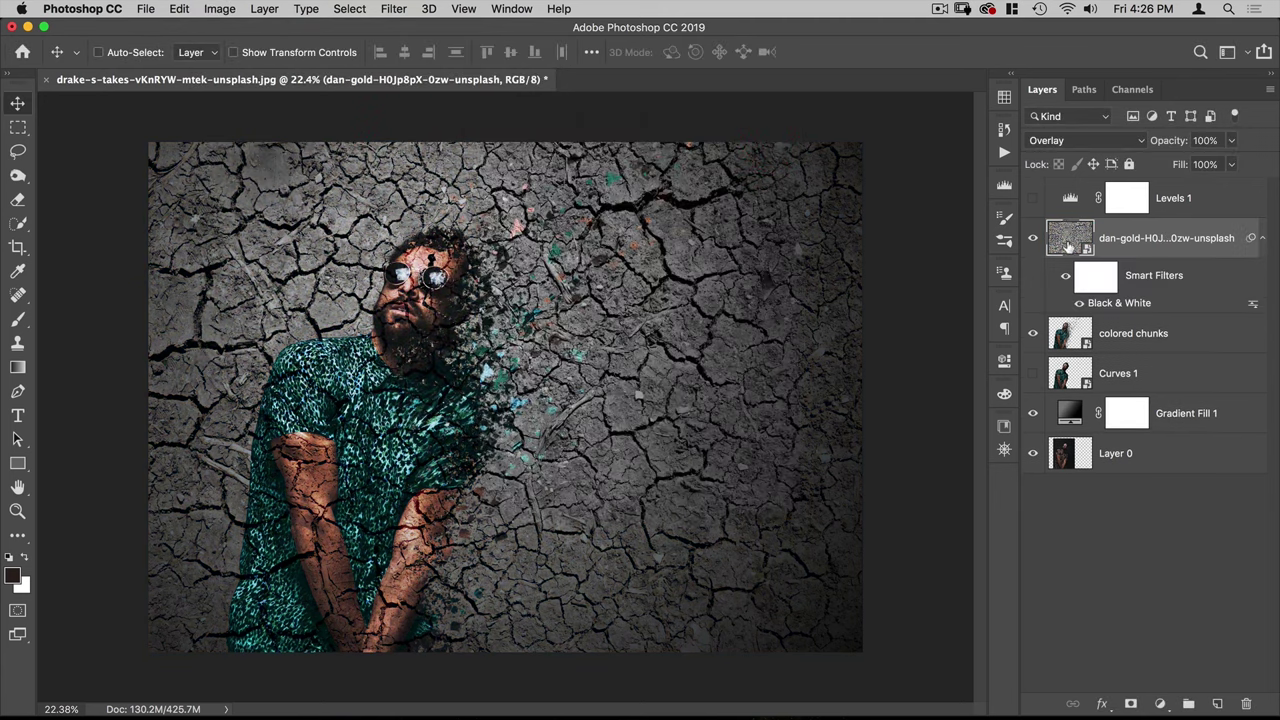
Step: Duplicate the cracked-earth layer, hiding the original, and brighten the copy with a Curves adjustment by pulling the white point far toward the shadows
left_click_drag(1070, 245, 1217, 704)
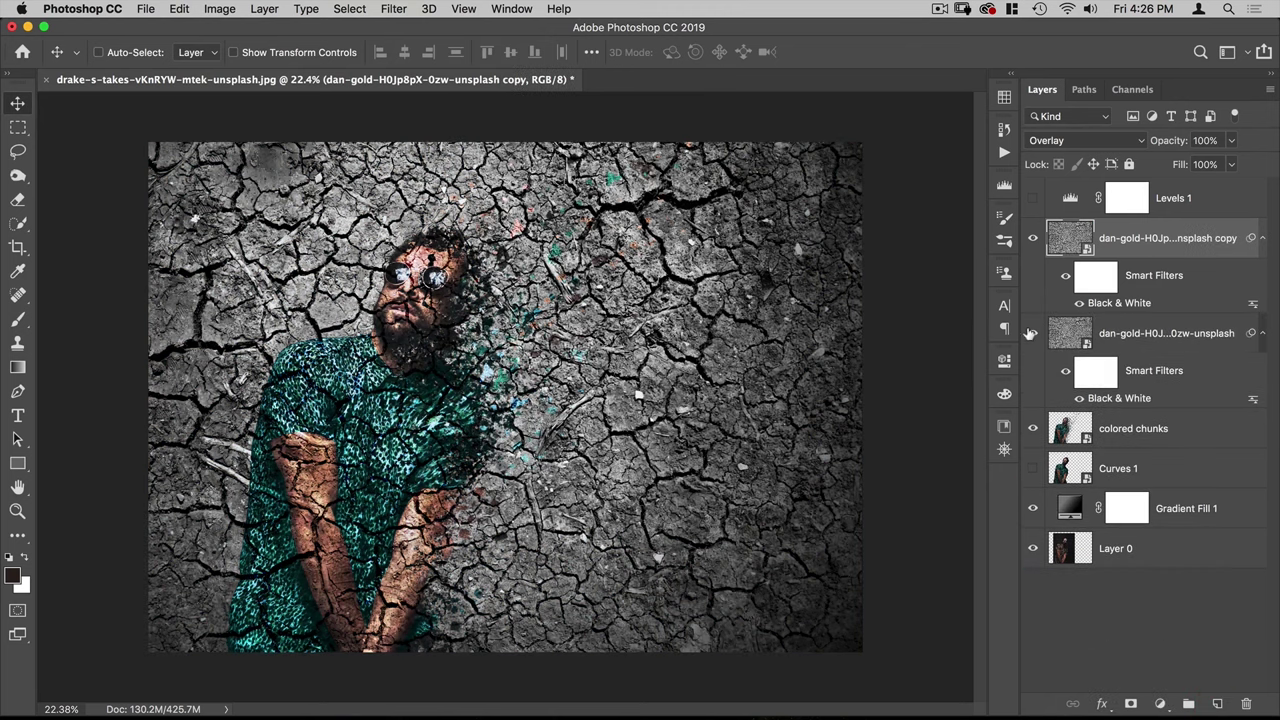
left_click(1032, 333)
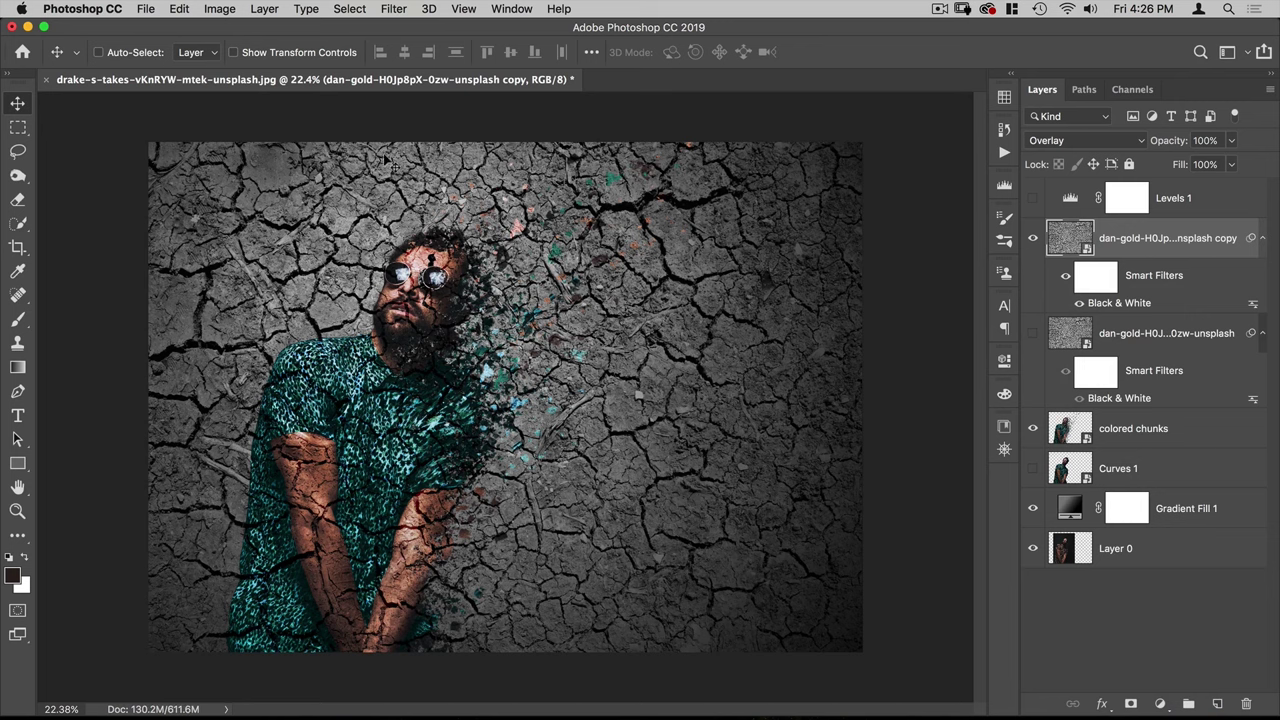
left_click(217, 9)
mouse_move(217, 51)
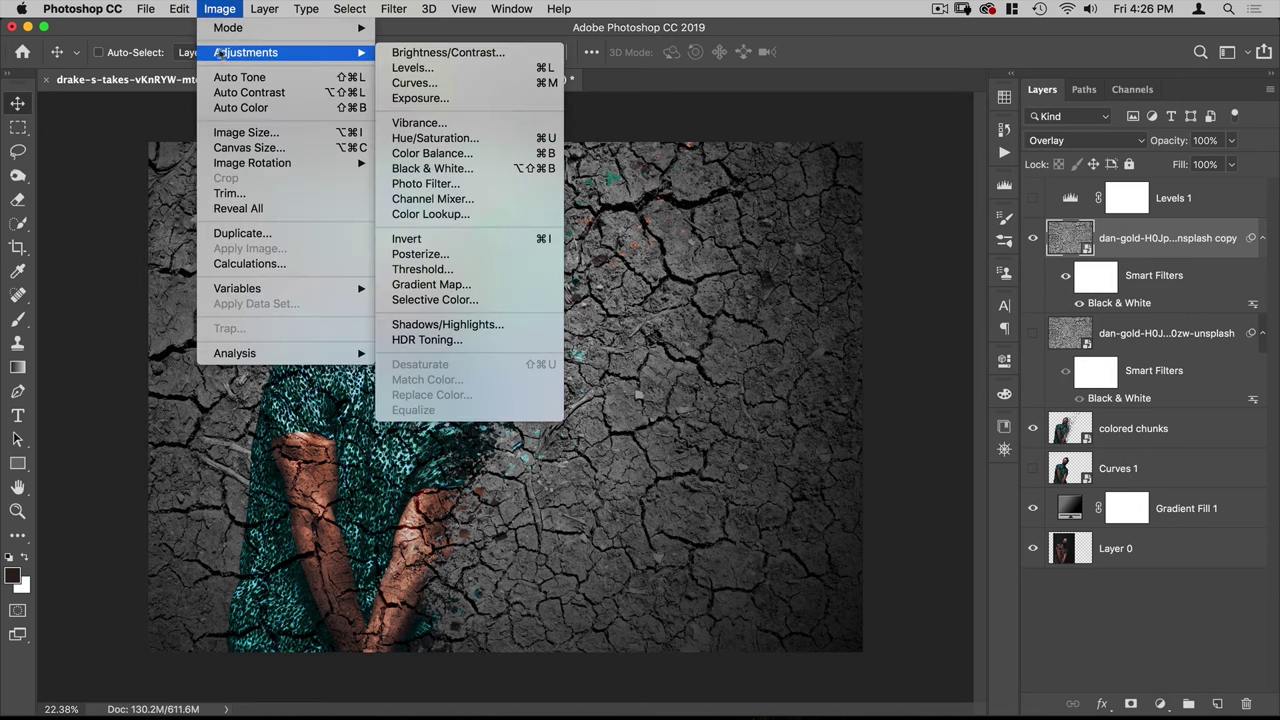
left_click(425, 82)
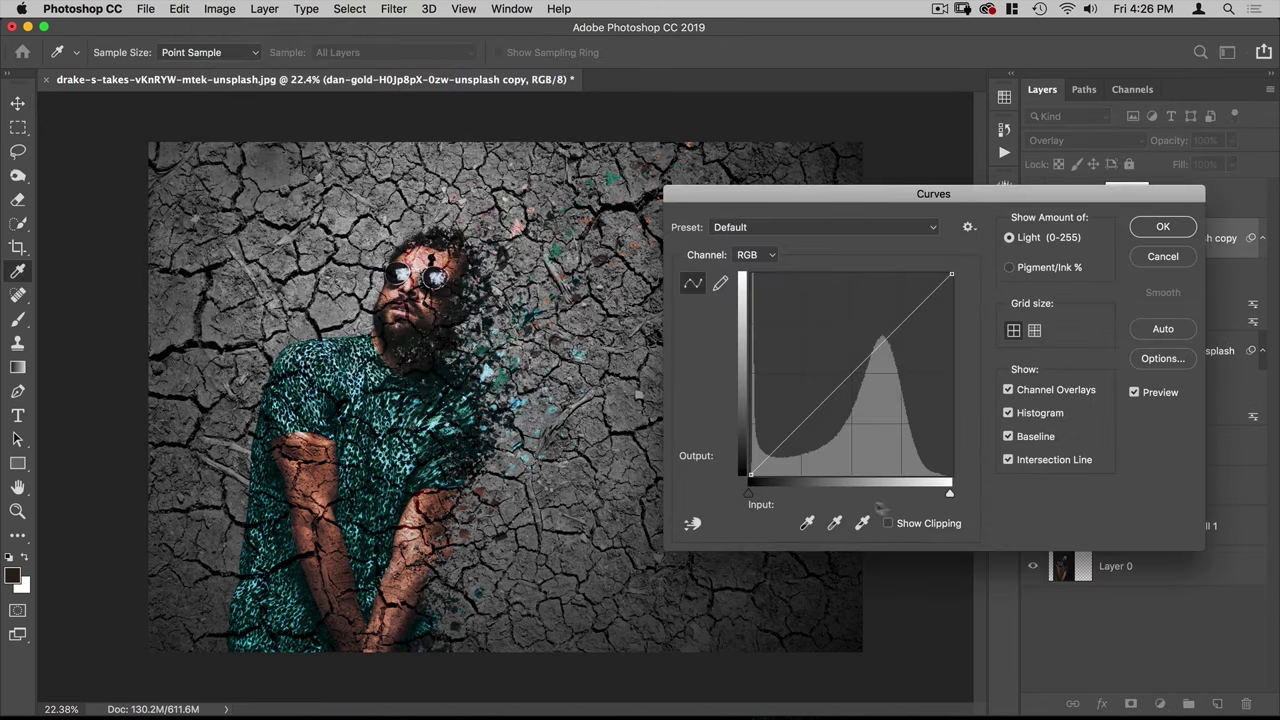
left_click_drag(950, 497, 797, 497)
left_click(1152, 229)
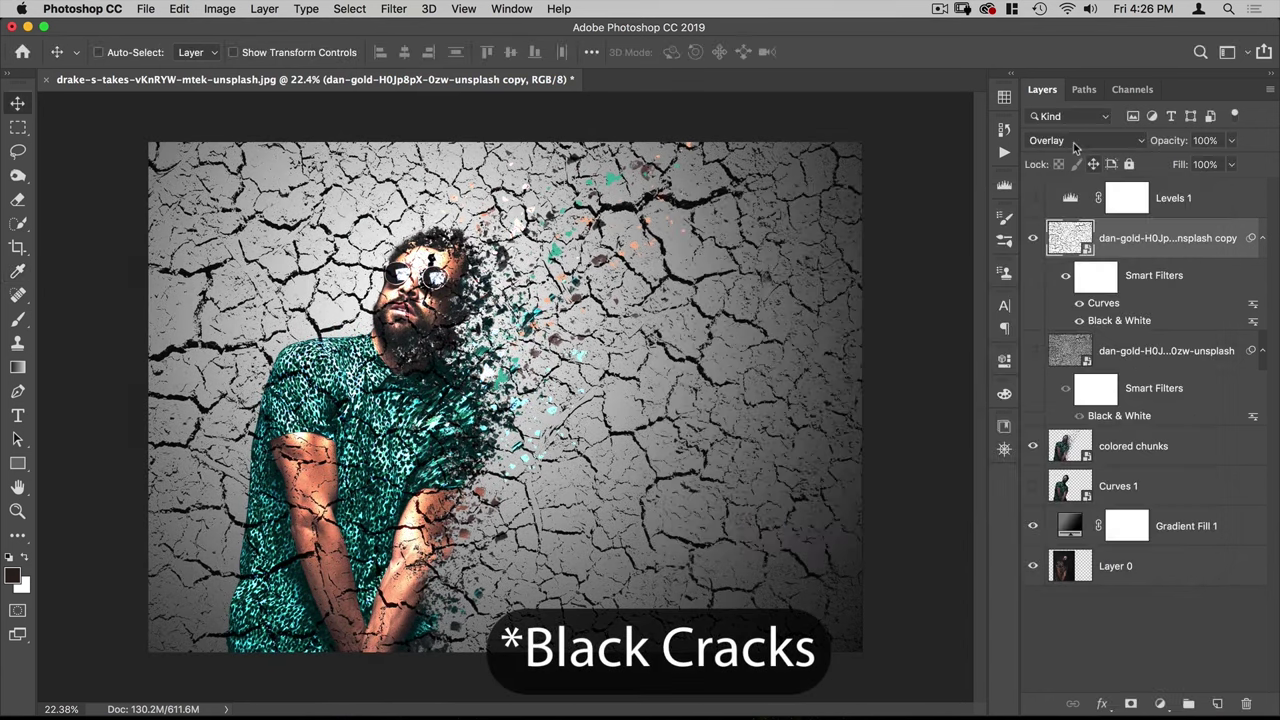
Step: Set the cracked-earth copy's blend mode to Multiply and show the original cracked-earth layer at 14% opacity
left_click(1075, 141)
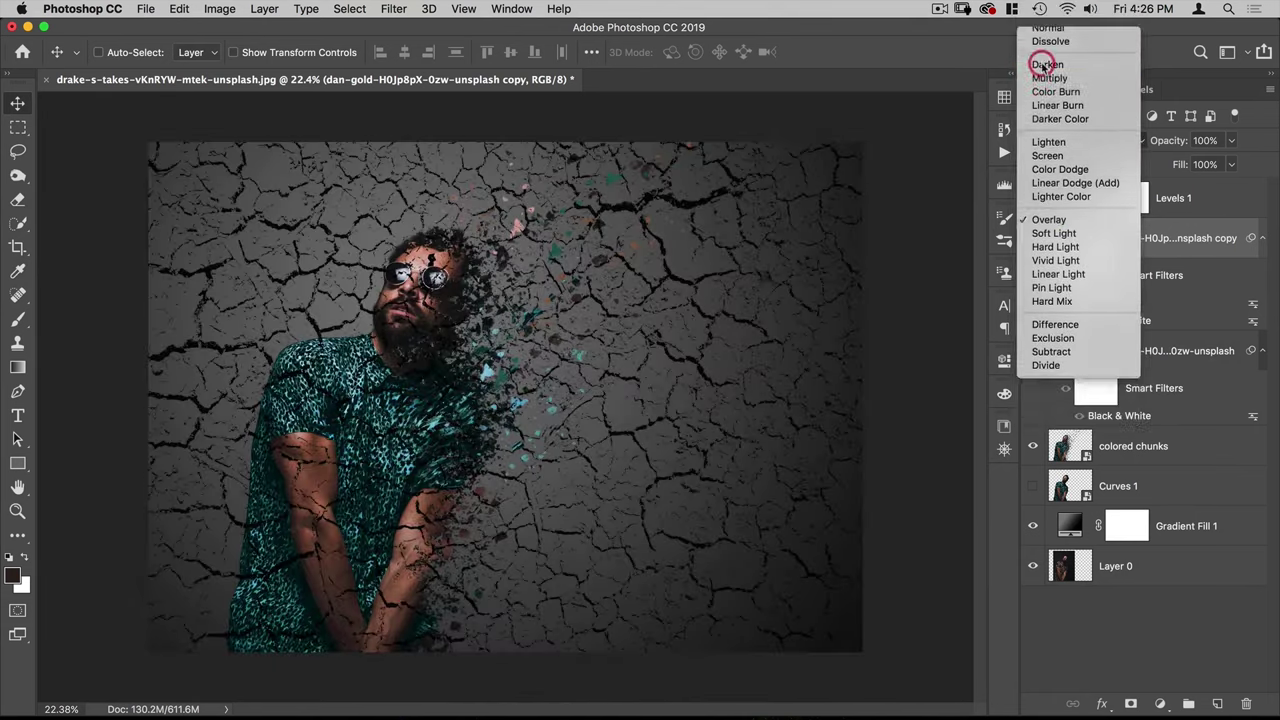
left_click(1042, 76)
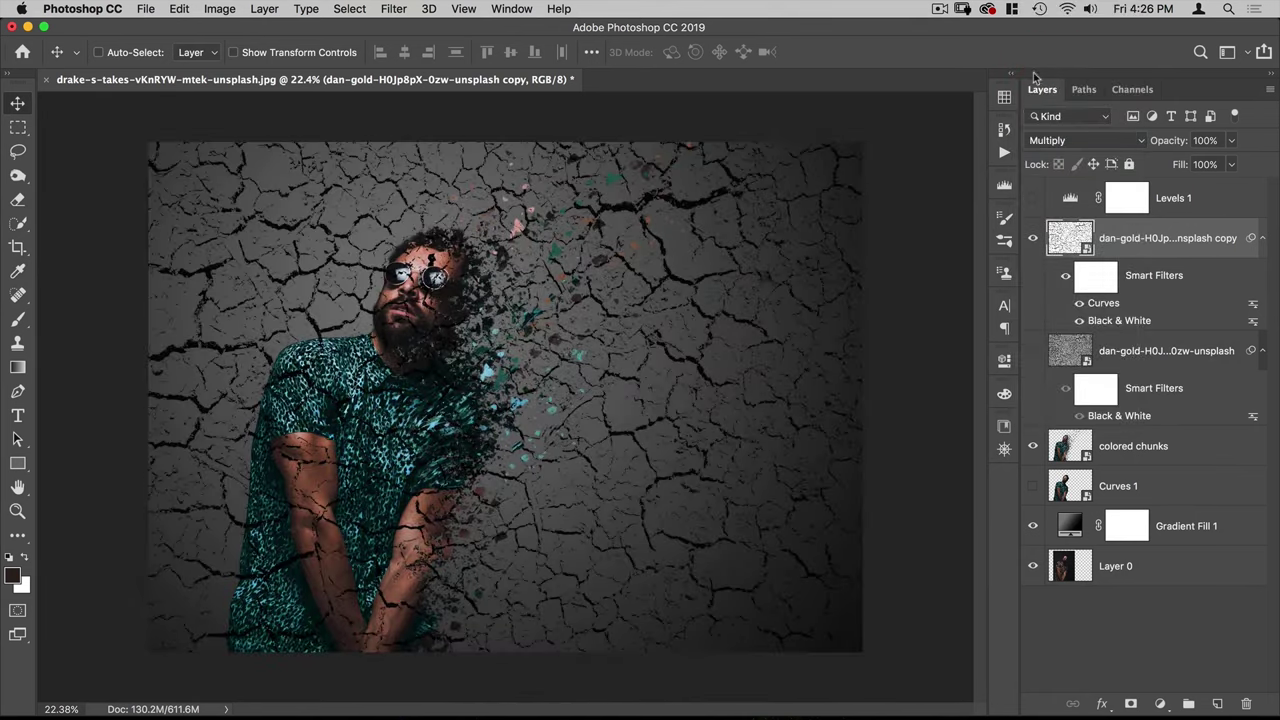
left_click(1033, 351)
left_click(1062, 342)
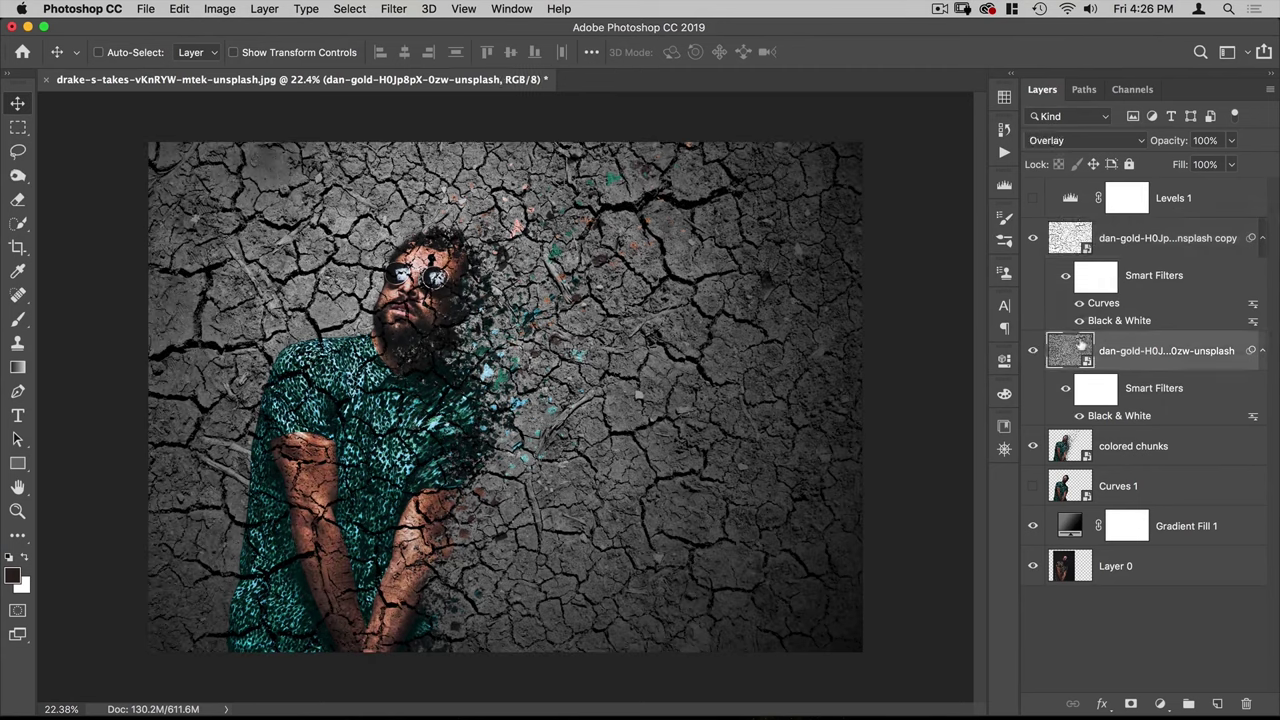
left_click_drag(1179, 141, 1098, 152)
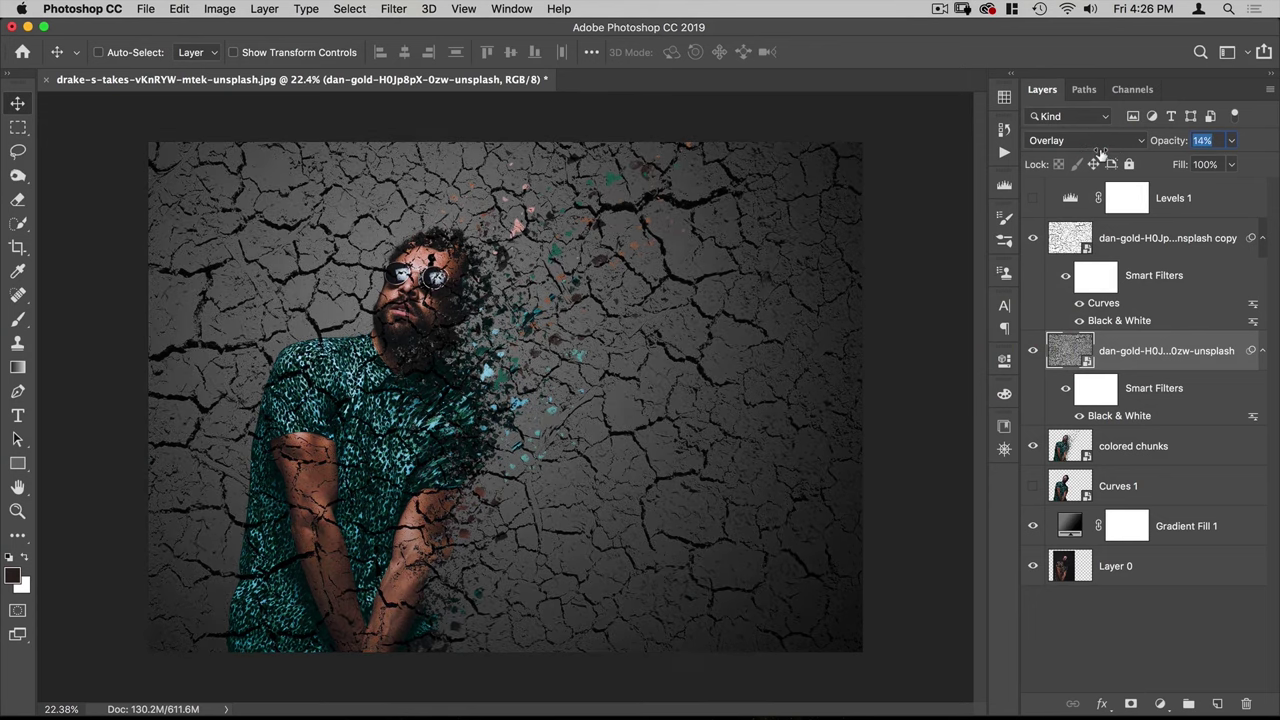
Step: Group the two cracked-earth layers together
left_click(1070, 240)
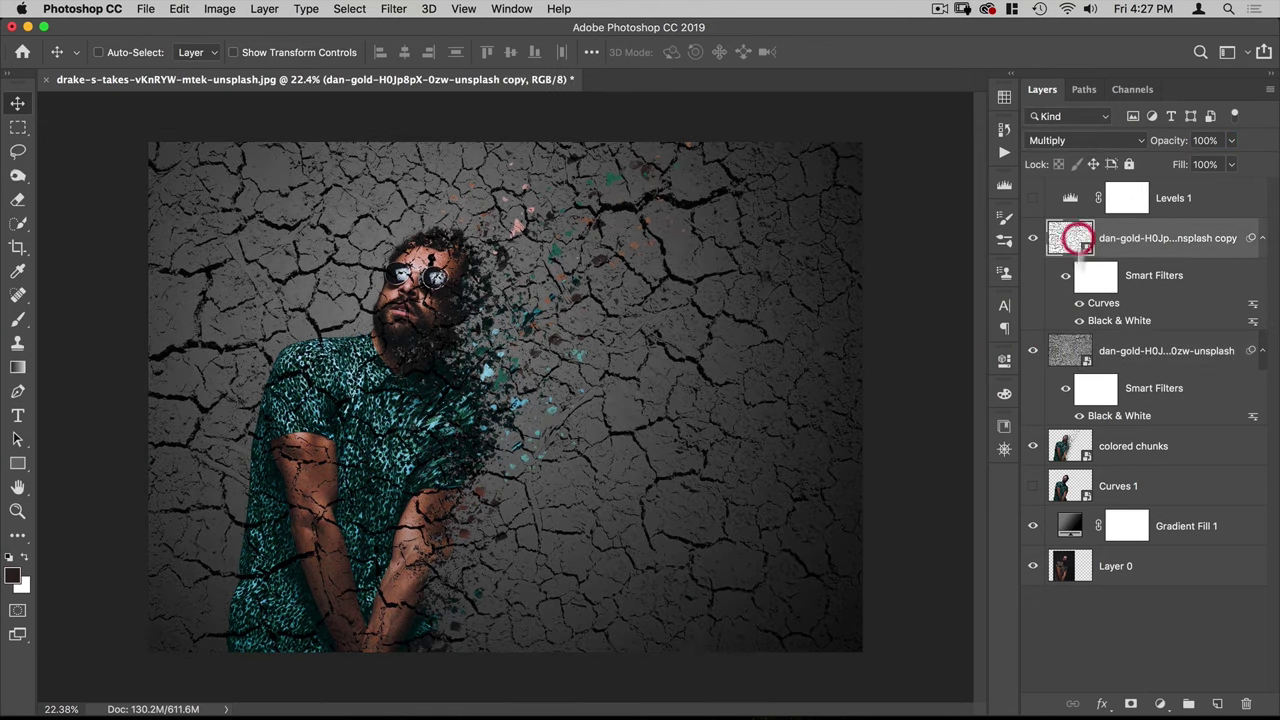
left_click(1124, 354, "shift")
key("super+g")
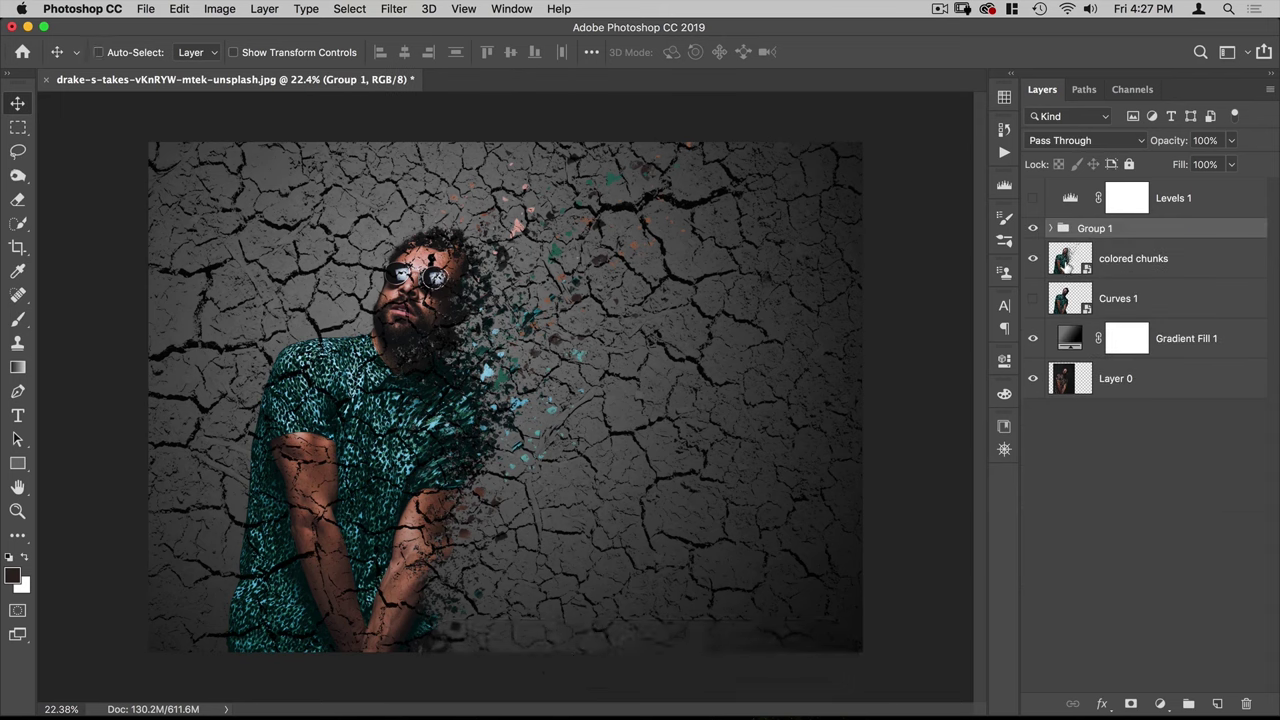
Step: Add a layer mask to the cracked-earth group and invert it to black to hide the texture
key("alt")
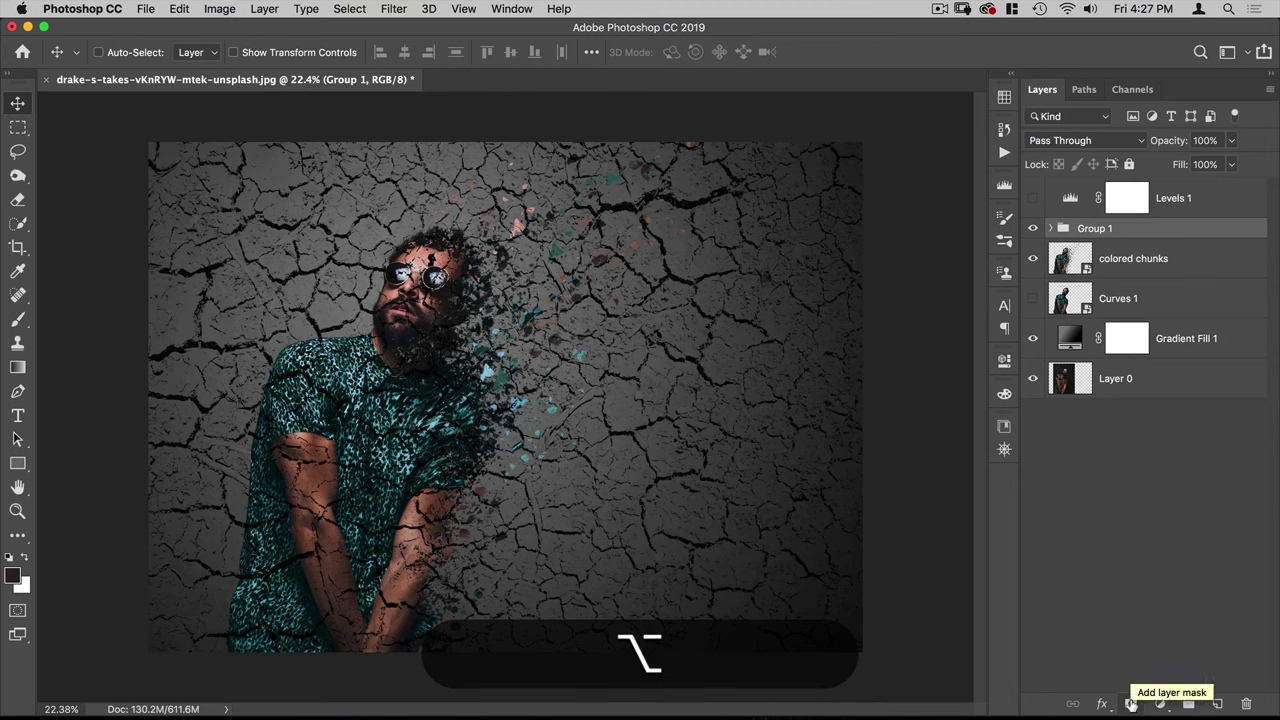
left_click(1131, 704)
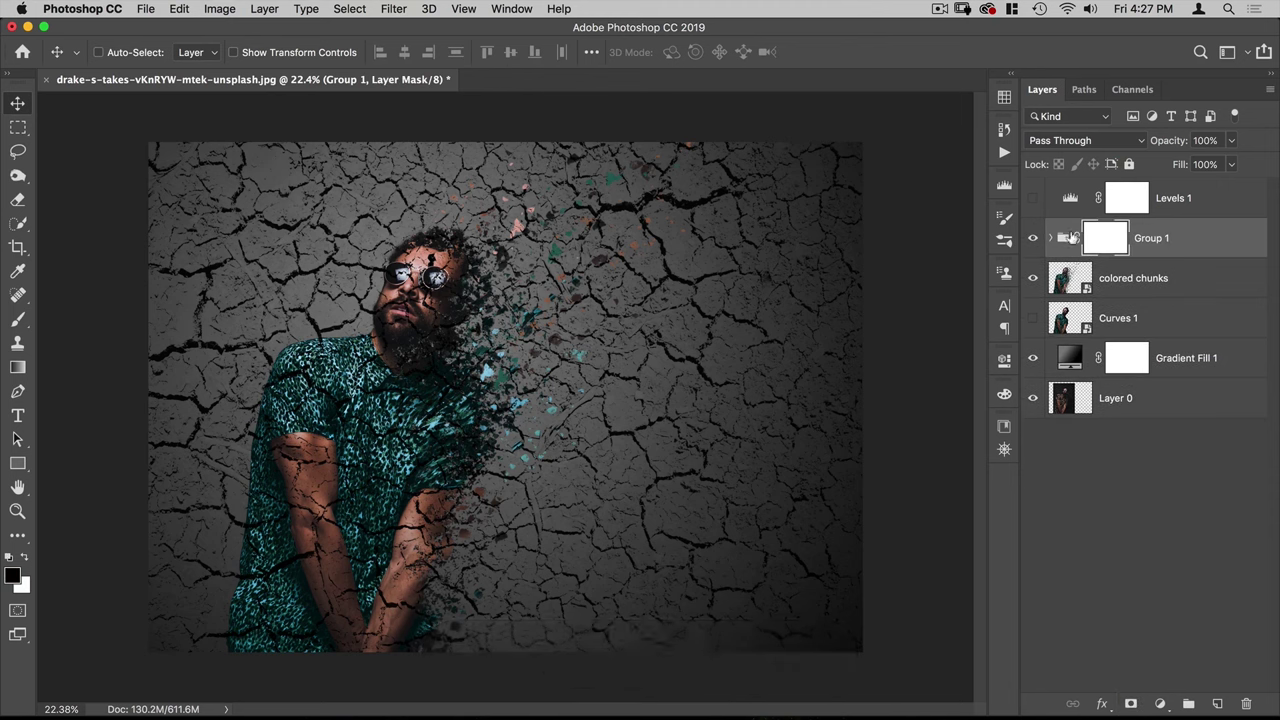
left_click(1005, 364)
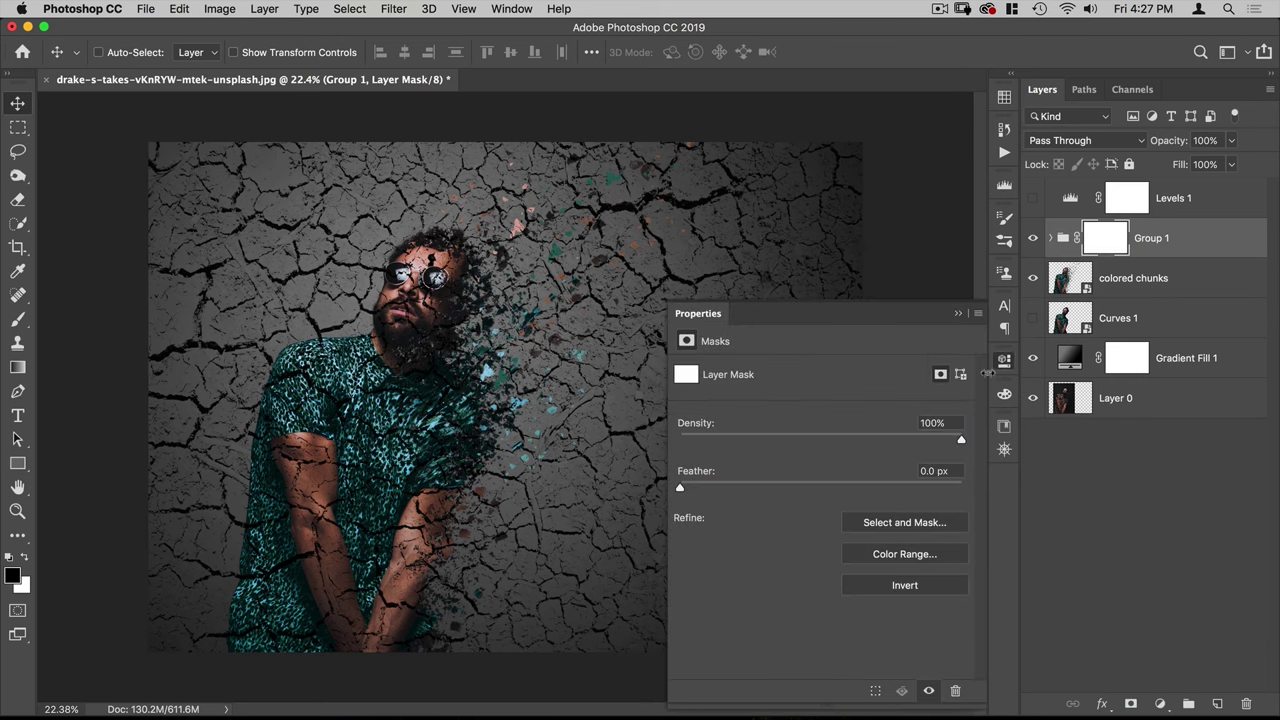
left_click(898, 588)
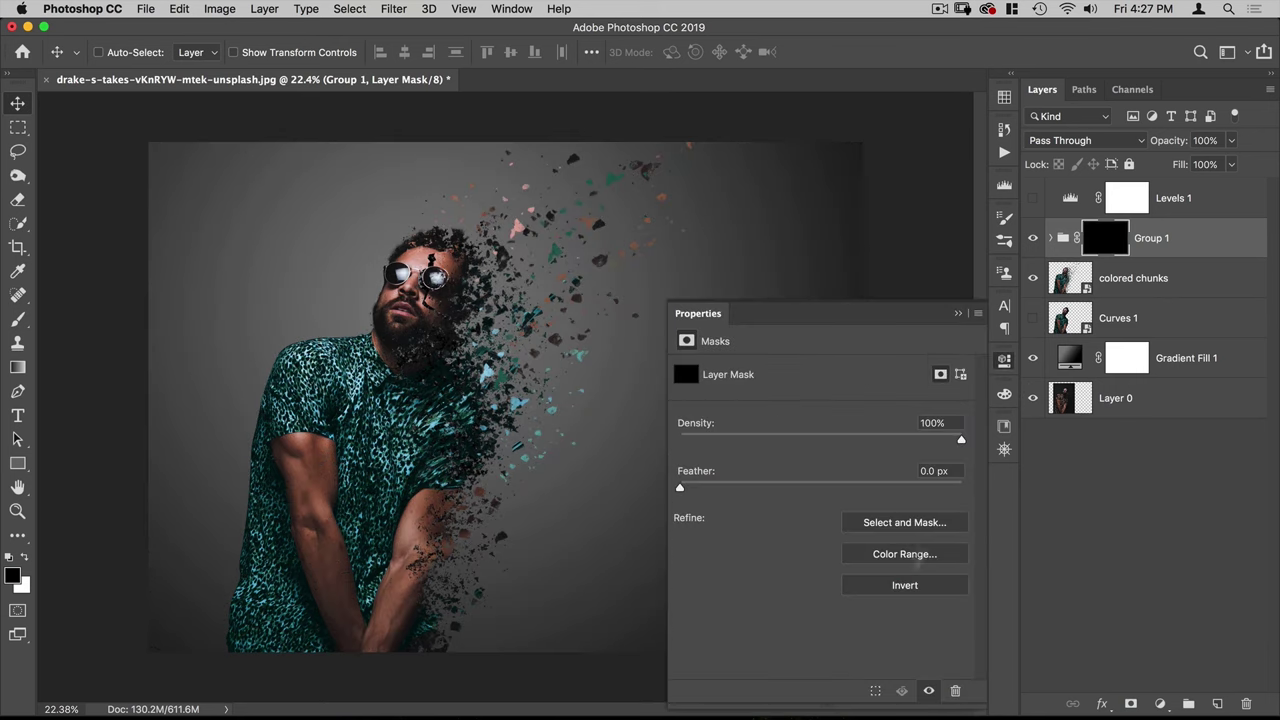
left_click(1005, 360)
Step: Load the colored chunks layer's outline as a selection while keeping the cracked-earth group's mask active
key("super")
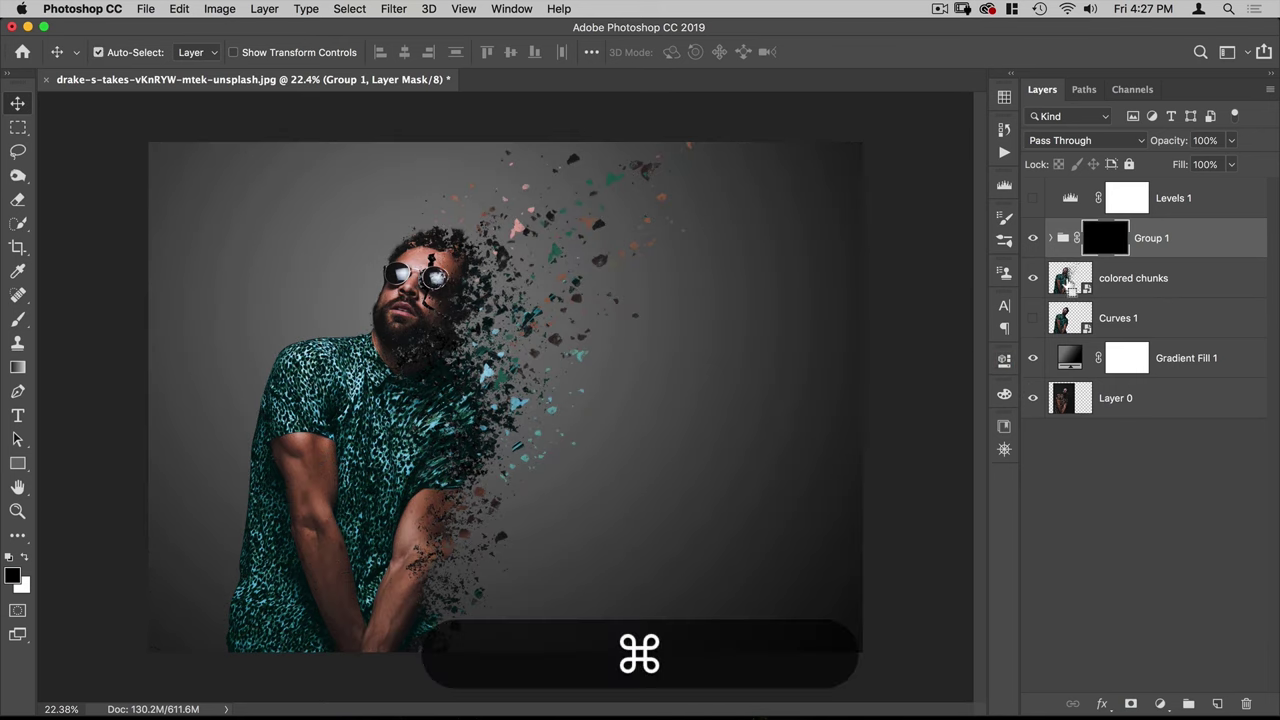
left_click(1063, 282, "super")
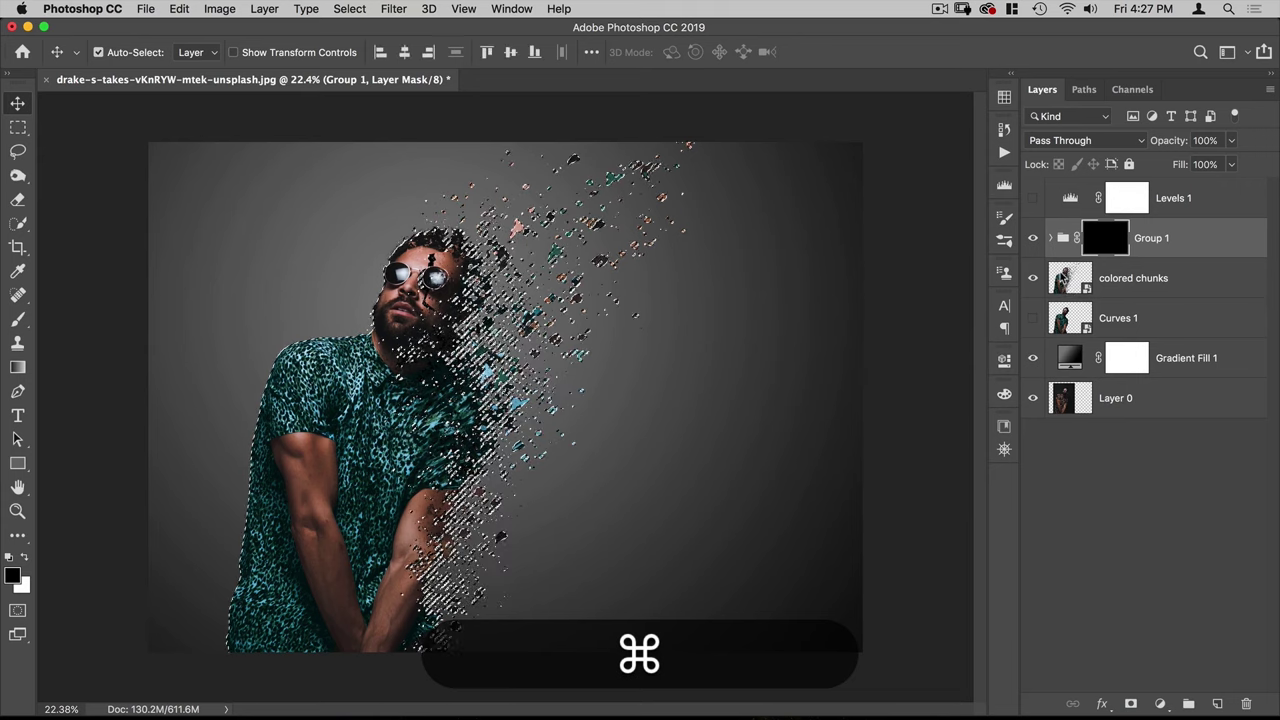
left_click(1097, 245, "super")
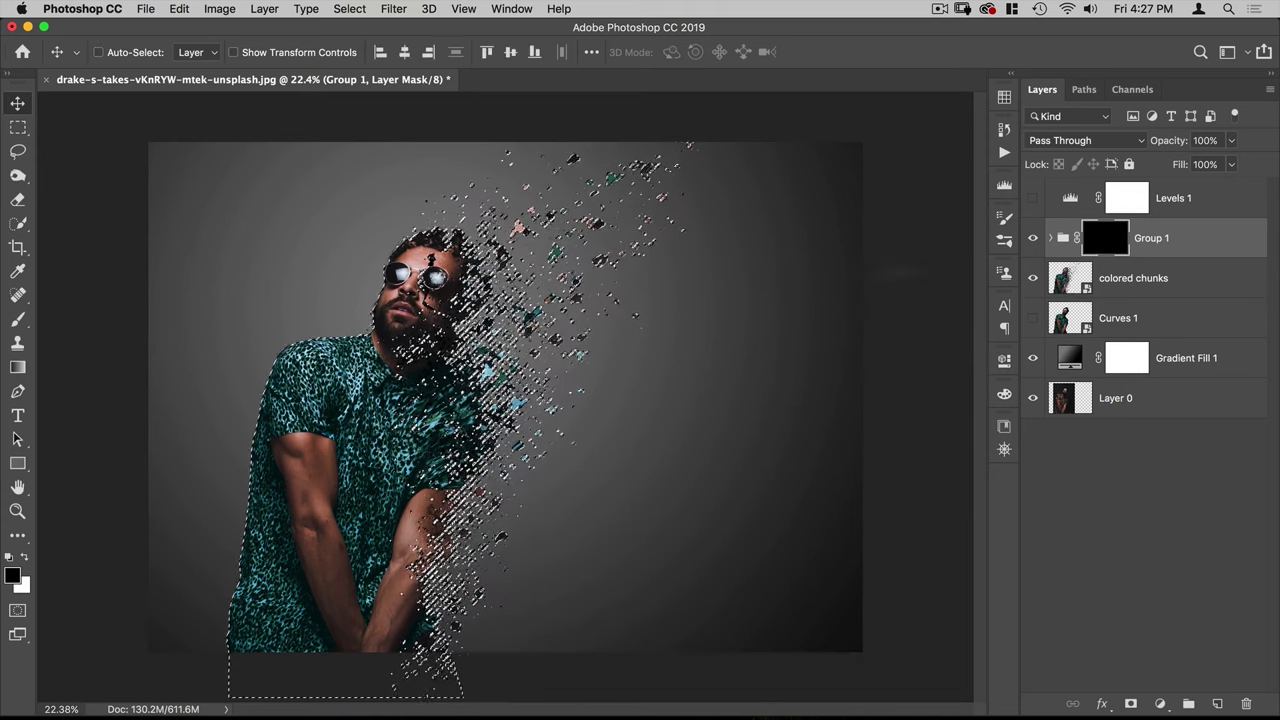
Step: Set up a Soft Round brush at 419 px with white as the foreground color for painting on the group mask
left_click_drag(398, 273, 494, 273)
key("b")
right_click(527, 485)
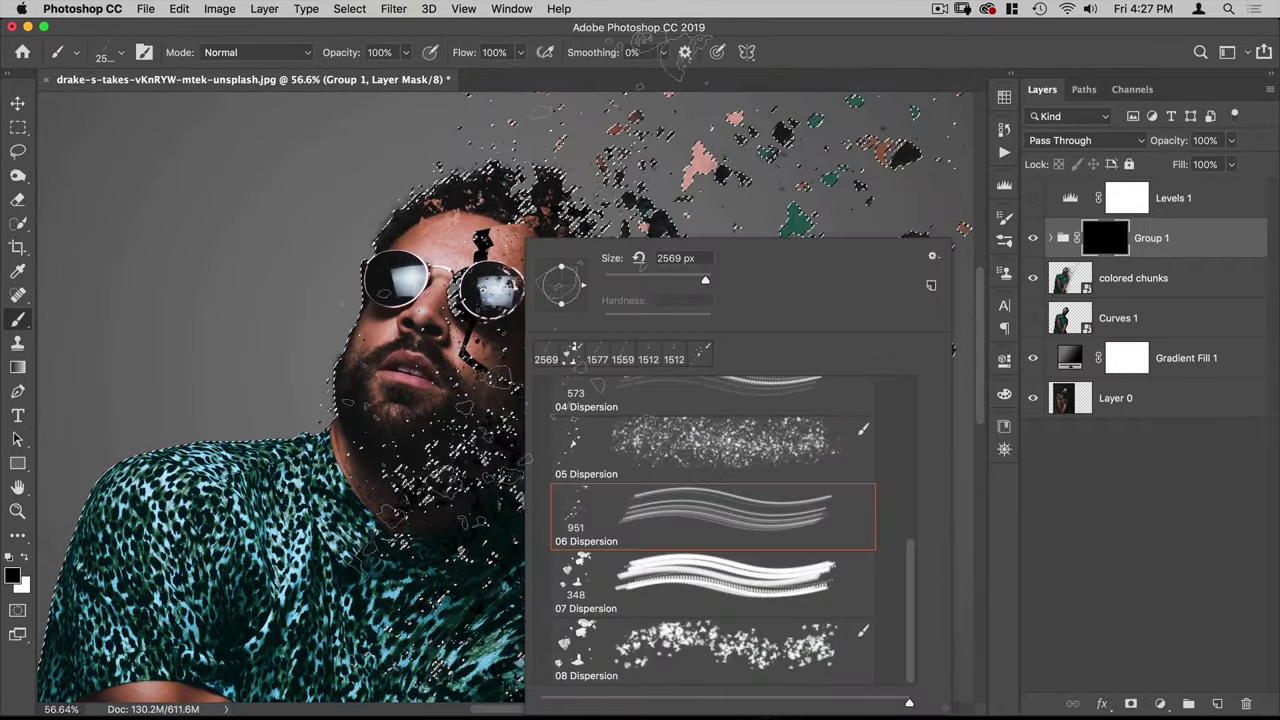
scroll(582, 505, "up", 10)
left_click(546, 390)
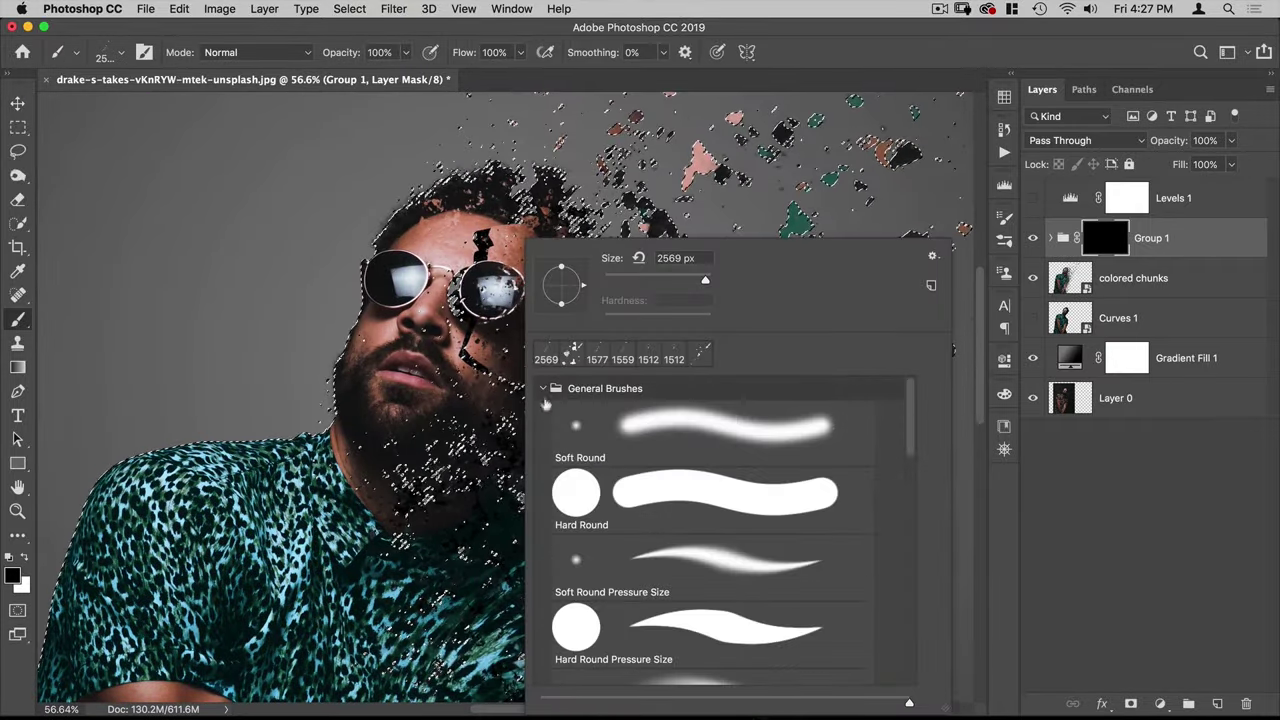
left_click(585, 428)
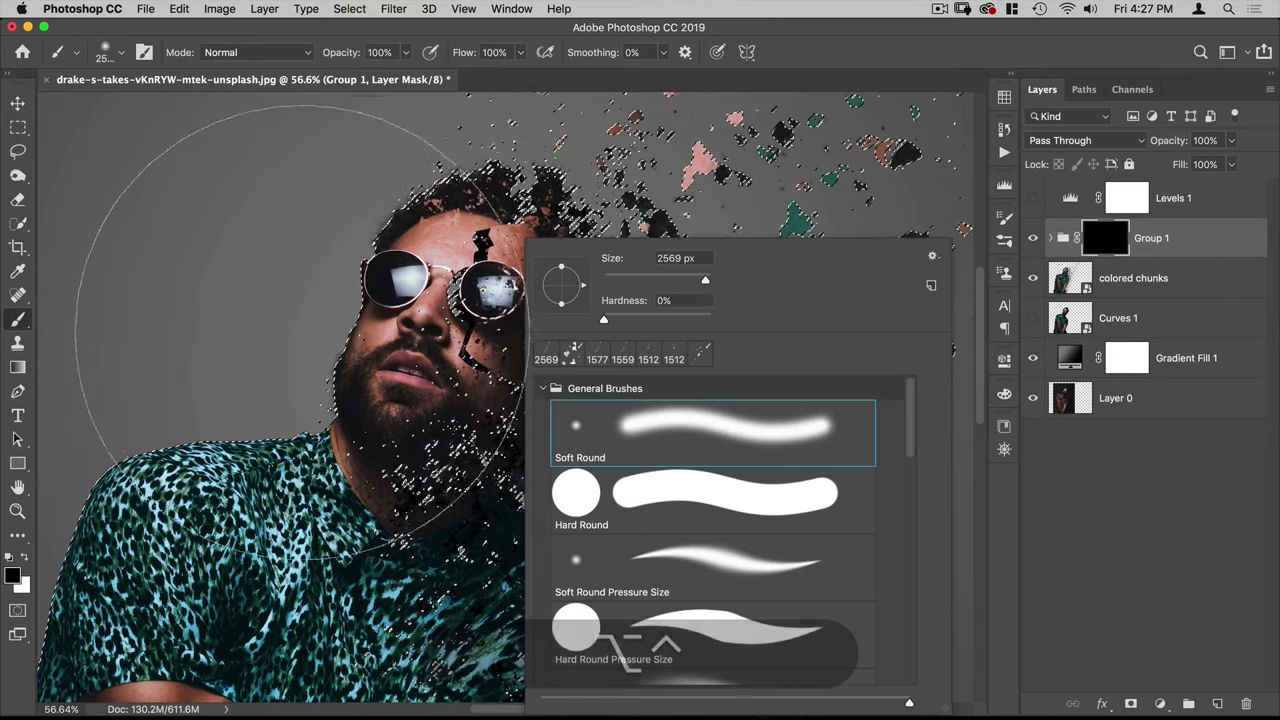
left_click_drag(334, 321, 92, 326)
left_click_drag(401, 291, 221, 316)
left_click_drag(349, 299, 258, 314)
key("x")
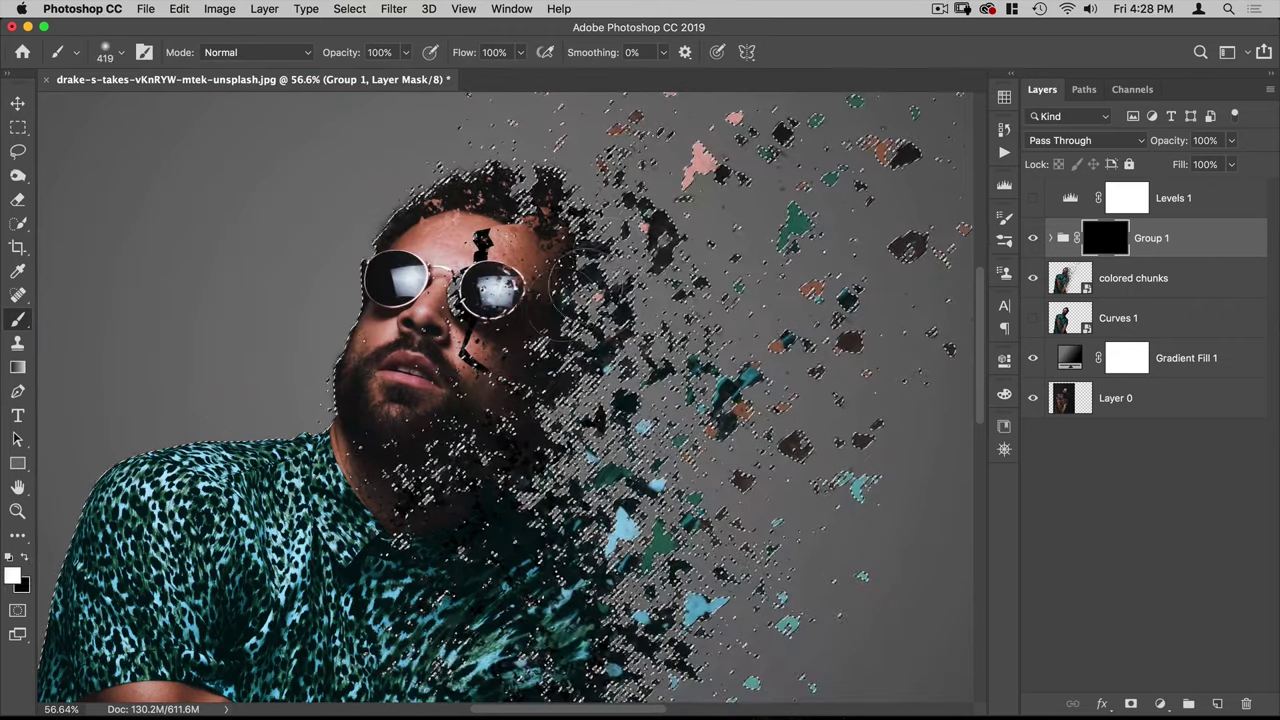
Step: Paint white on the group mask over the man's face and neck, and with a 1164 px brush over the flying fragments
mouse_move(513, 258)
left_mouse_down()
mouse_move(531, 305)
mouse_move(500, 290)
left_mouse_up()
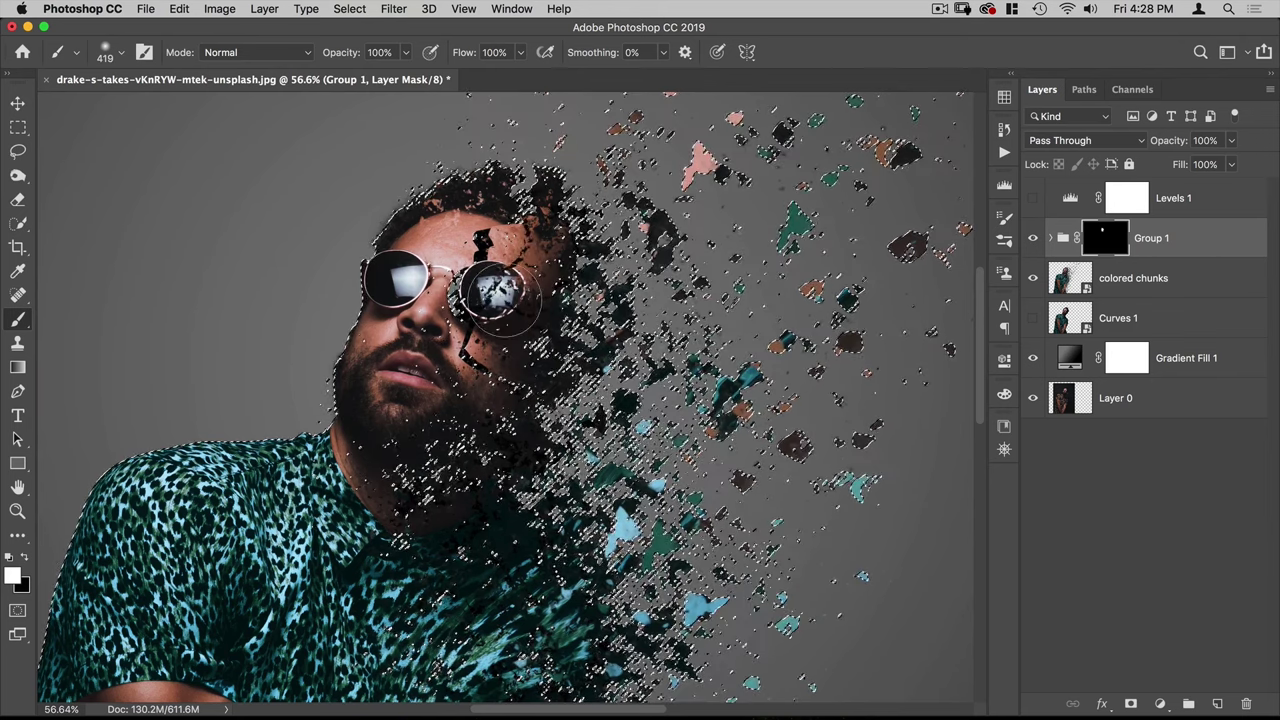
left_click_drag(495, 412, 490, 440)
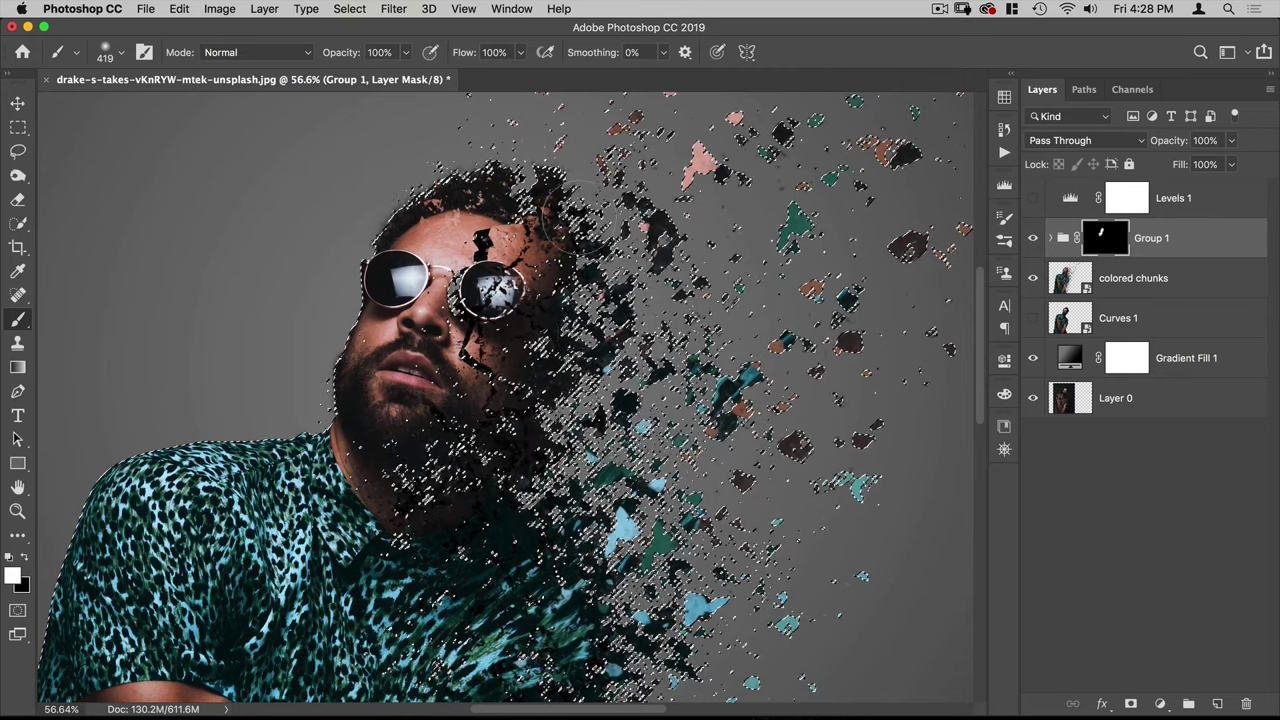
mouse_move(745, 303)
left_mouse_down()
mouse_move(811, 303)
mouse_move(710, 300)
left_mouse_up()
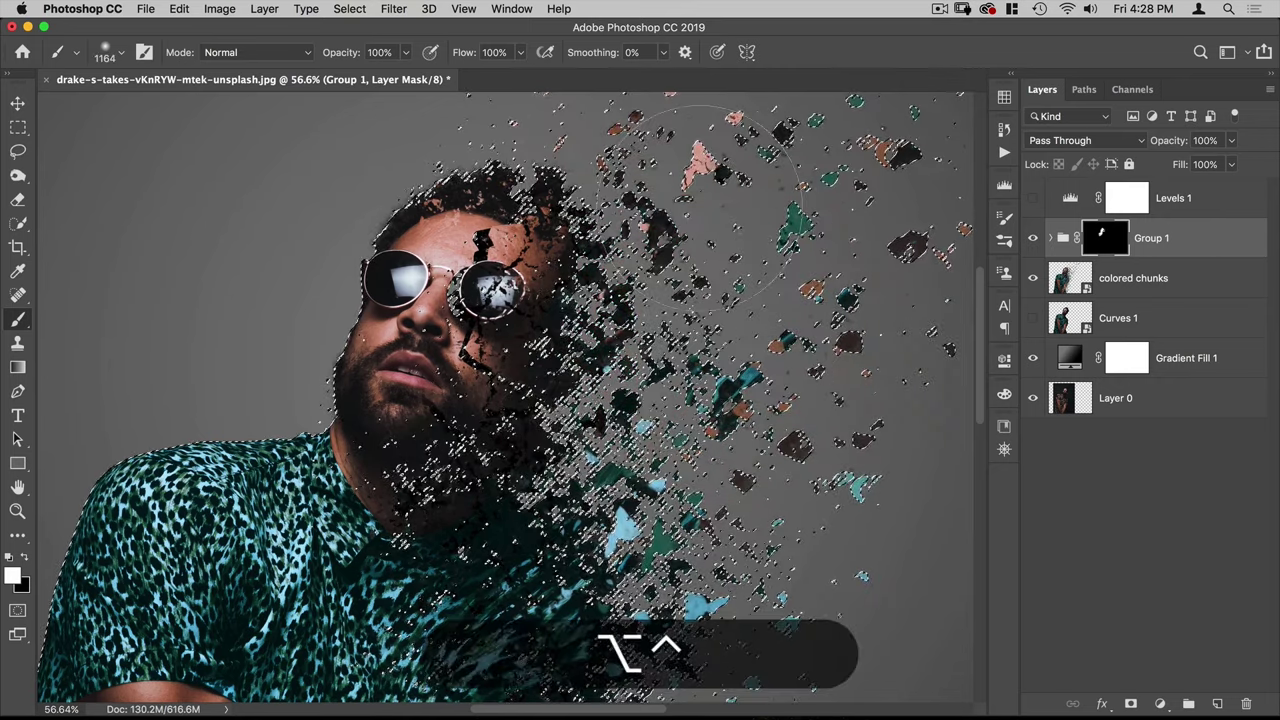
left_click_drag(790, 358, 621, 355)
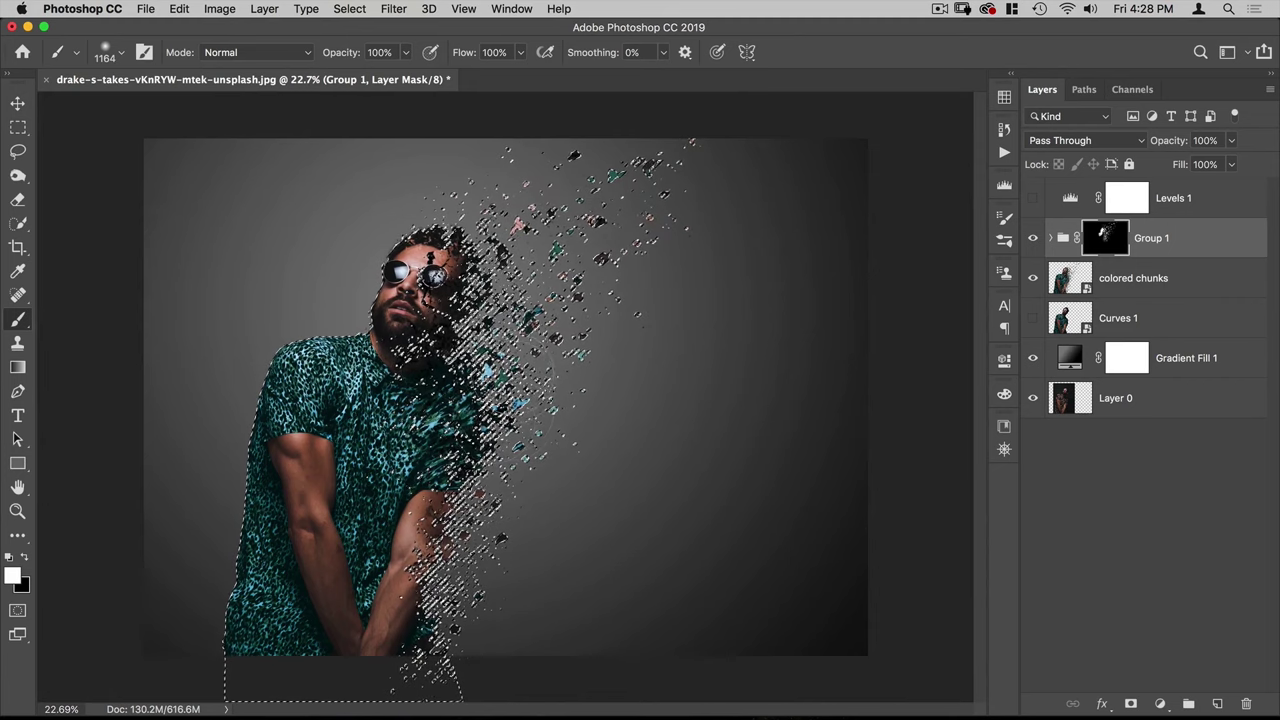
Step: Paint white on the group mask over the man's forearms and shirt to reveal cracks, and clear the selection
left_click_drag(453, 513, 459, 485)
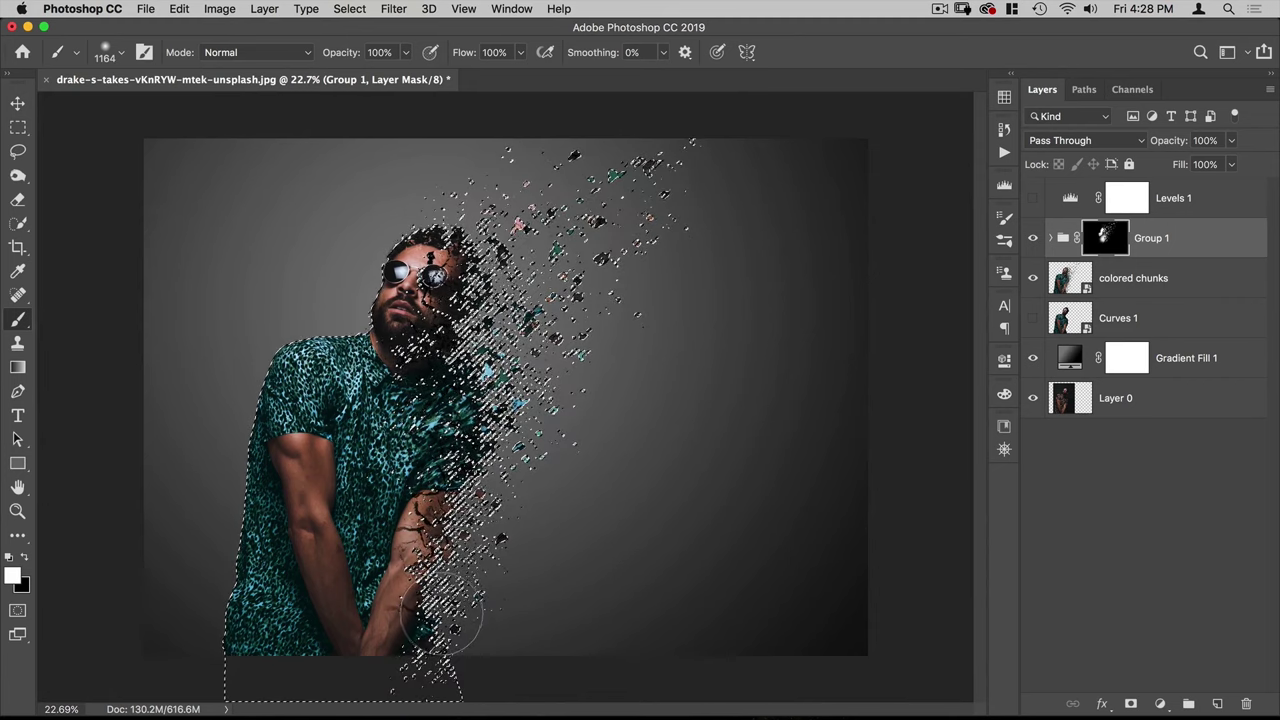
left_click_drag(441, 614, 440, 623)
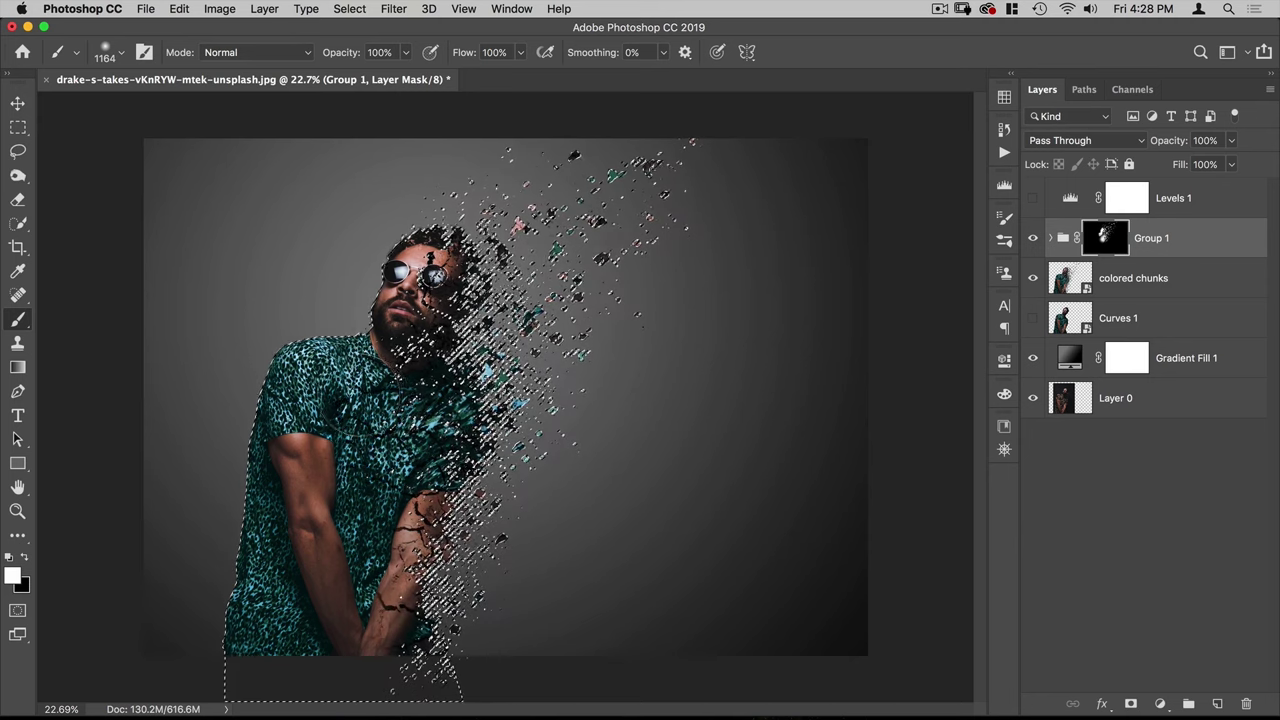
mouse_move(396, 404)
left_mouse_down()
mouse_move(387, 442)
mouse_move(354, 426)
mouse_move(404, 440)
left_mouse_up()
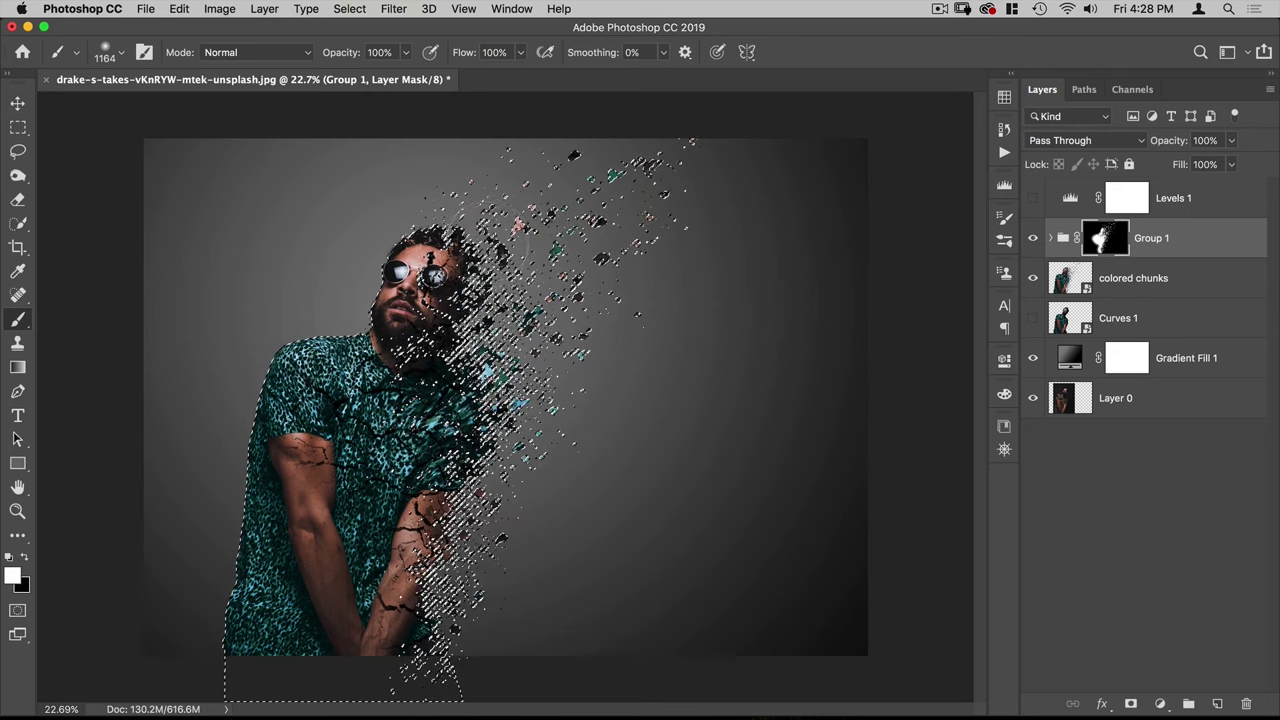
key("cmd+d")
key("v")
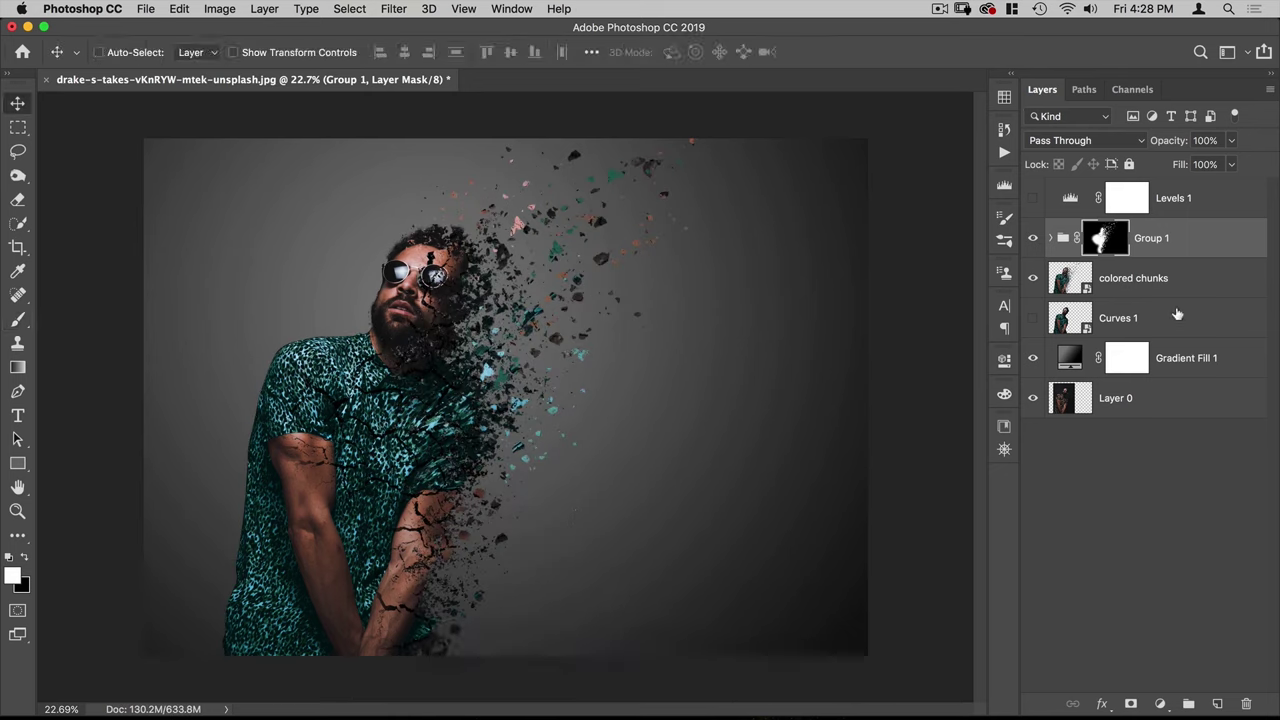
left_click(1162, 705)
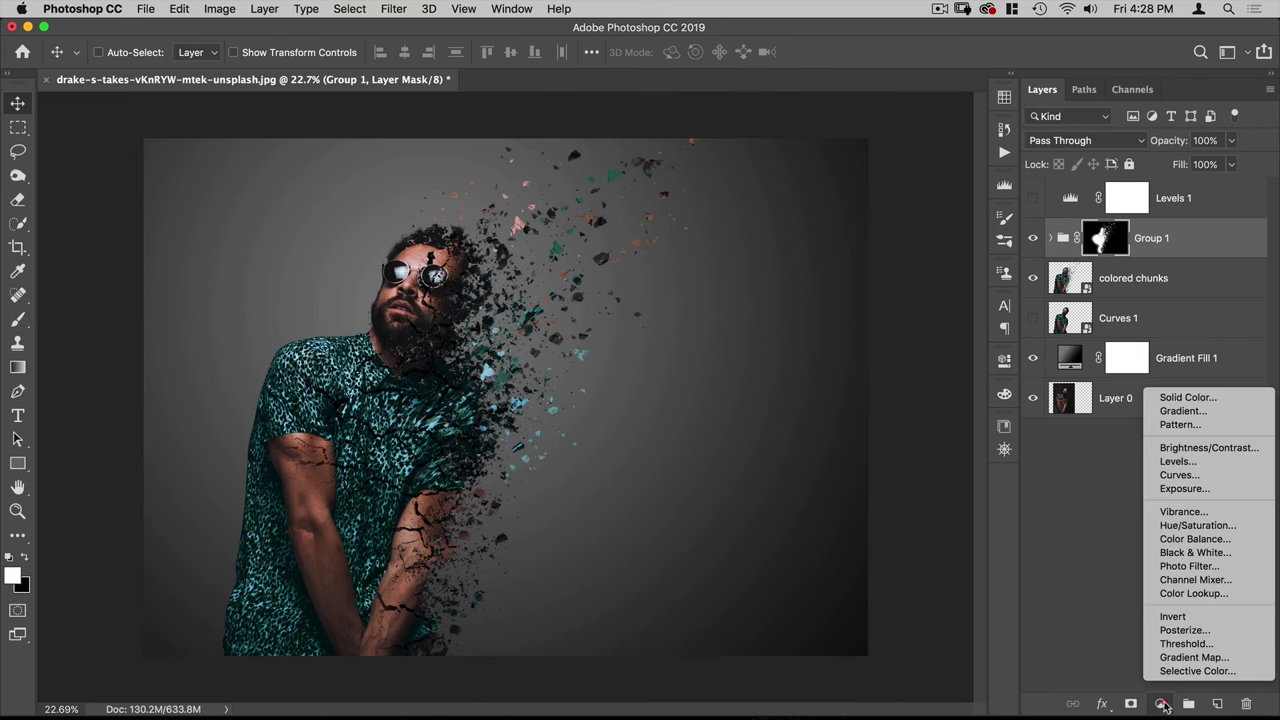
left_click(1104, 611)
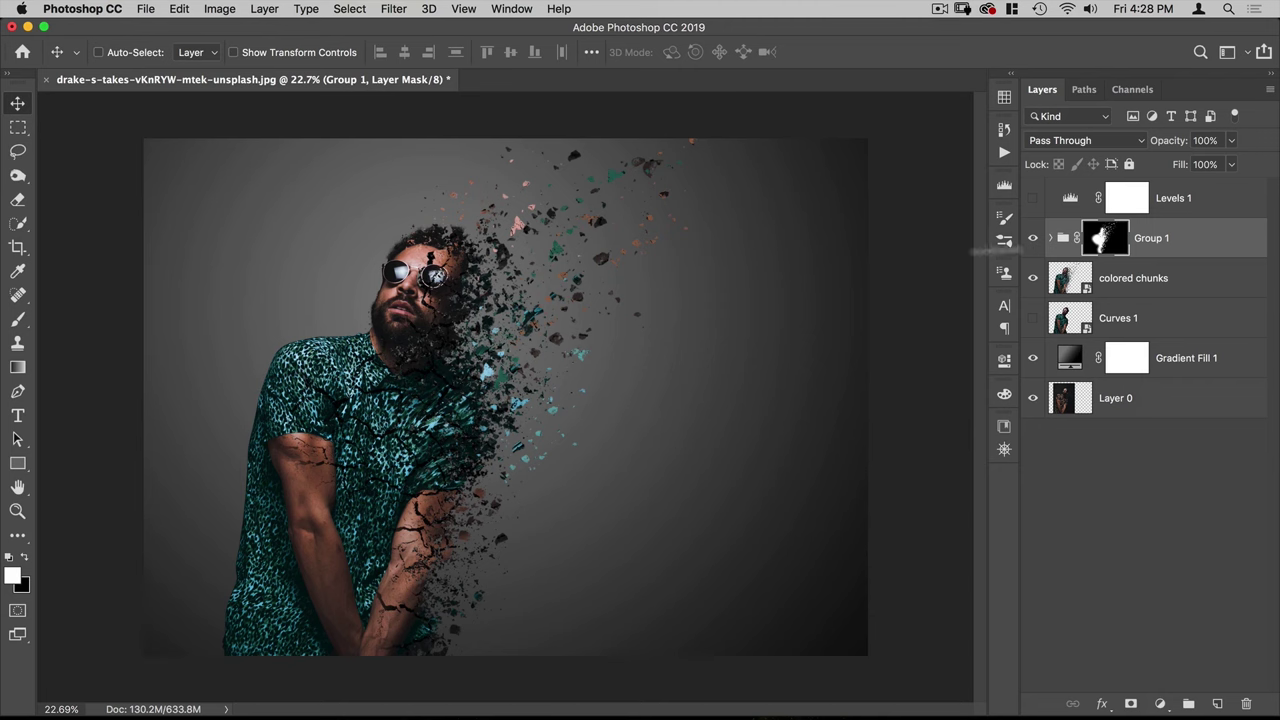
Step: Place Particles-148.jpg as an embedded image above Group 1, flipped vertically and enlarged to about 150% so it covers the canvas
left_click(145, 10)
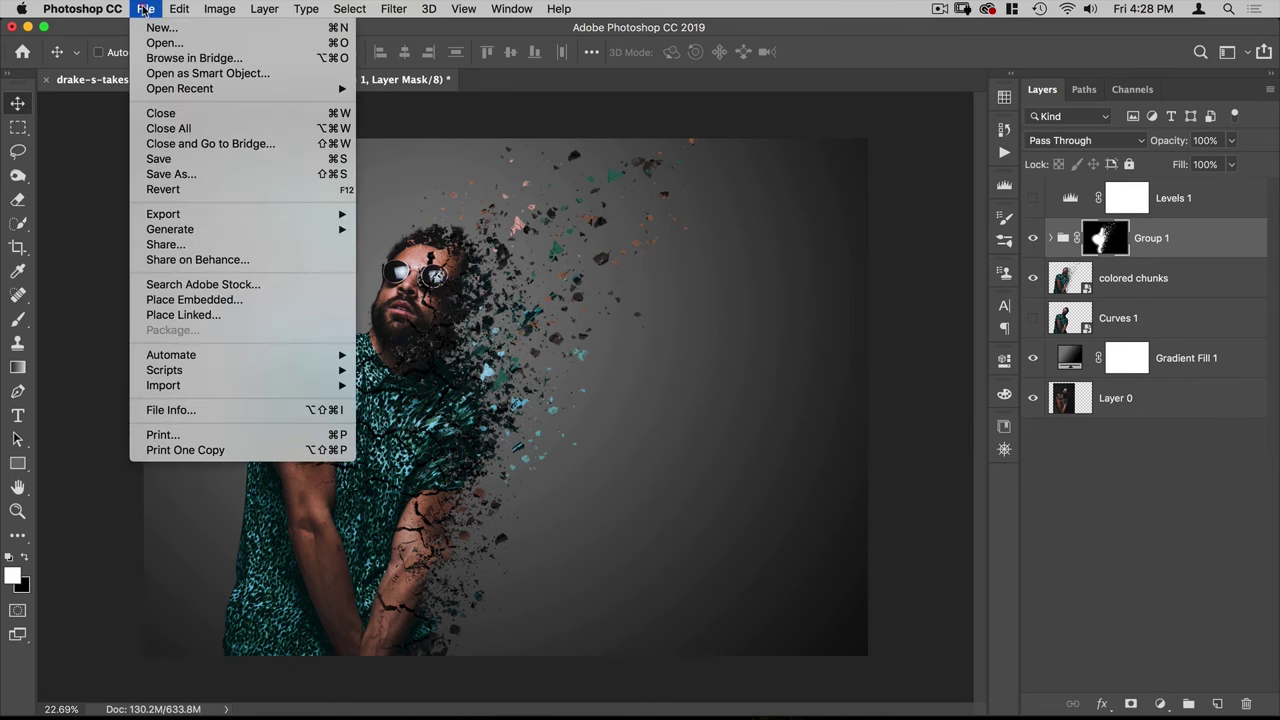
left_click(194, 299)
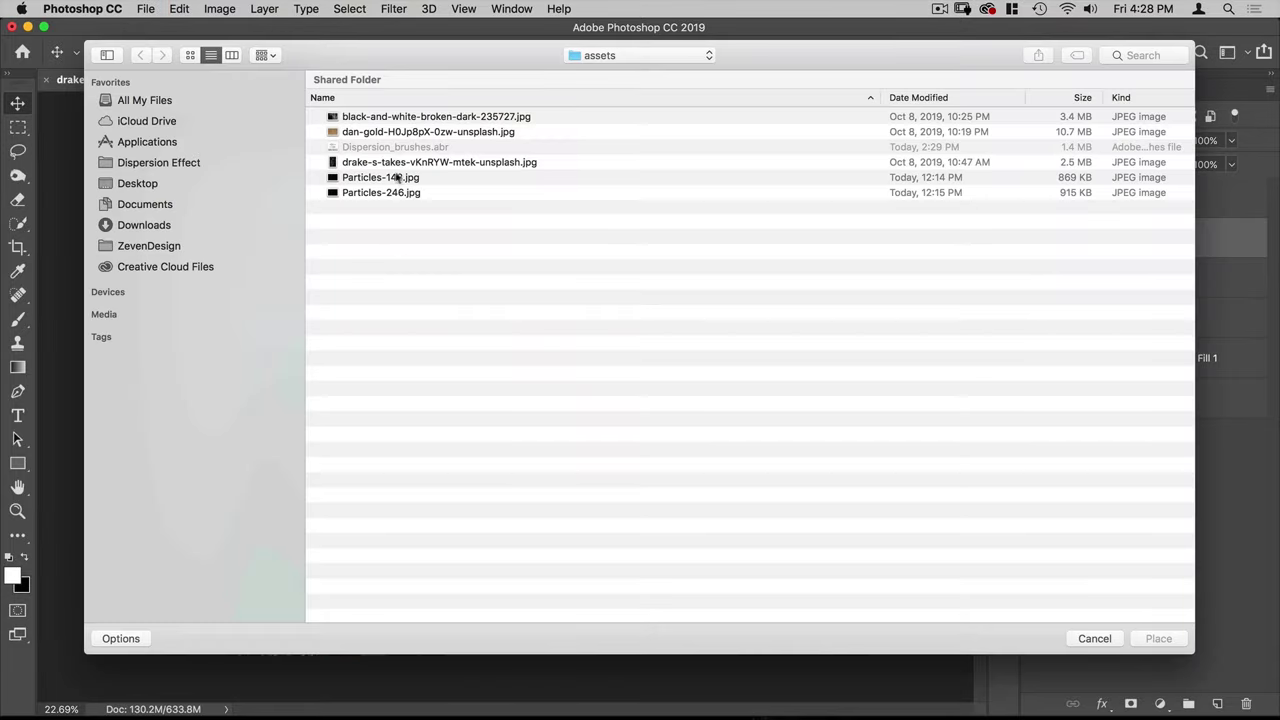
double_click(378, 183)
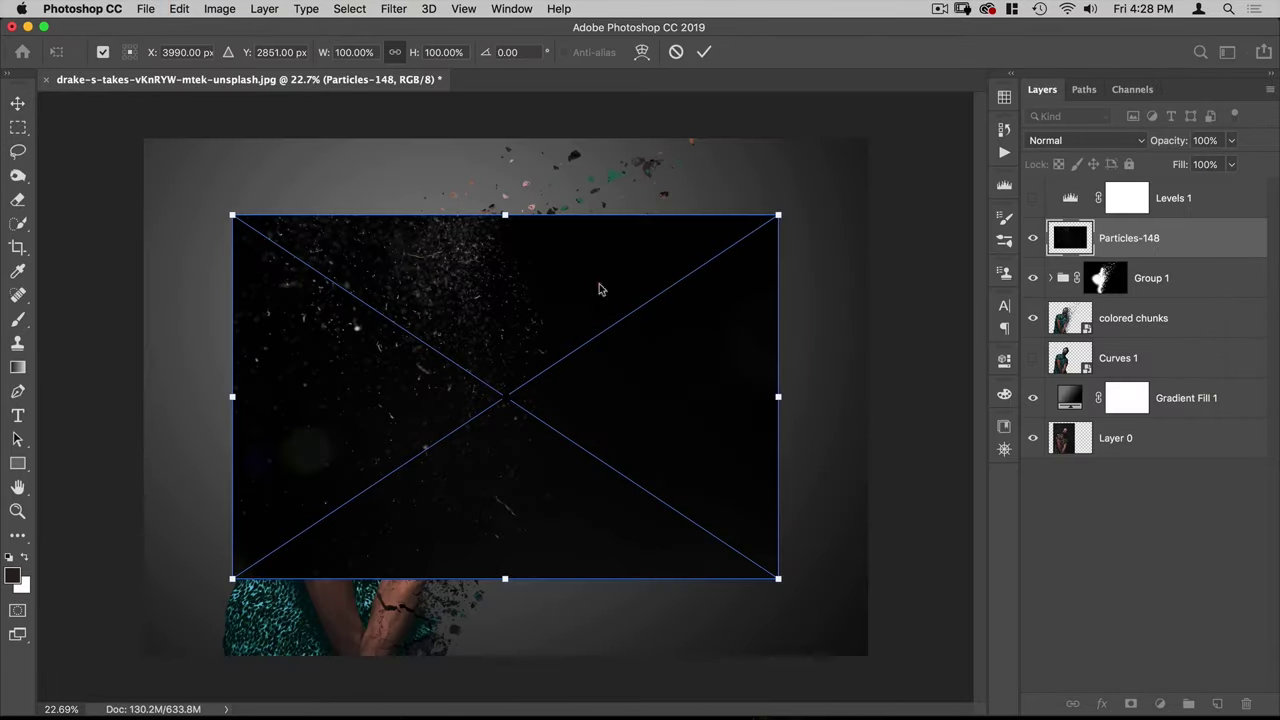
right_click(600, 289)
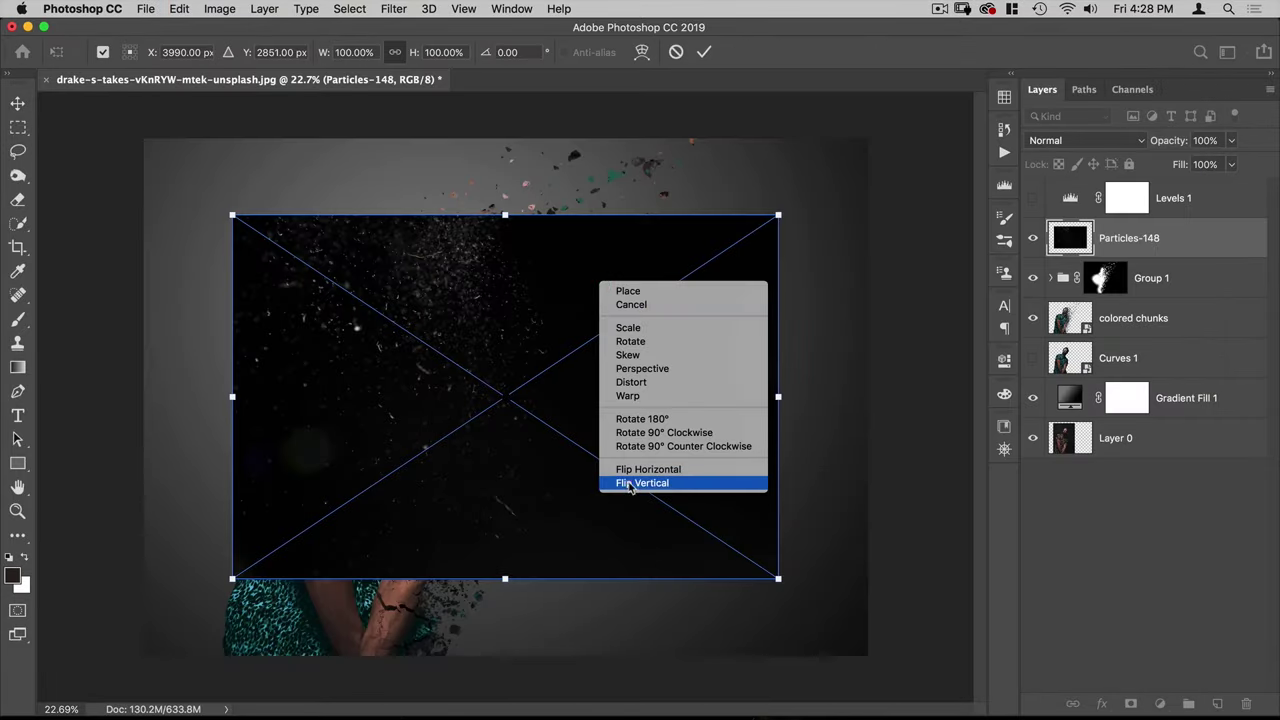
left_click(625, 484)
left_click_drag(781, 216, 915, 124)
double_click(638, 269)
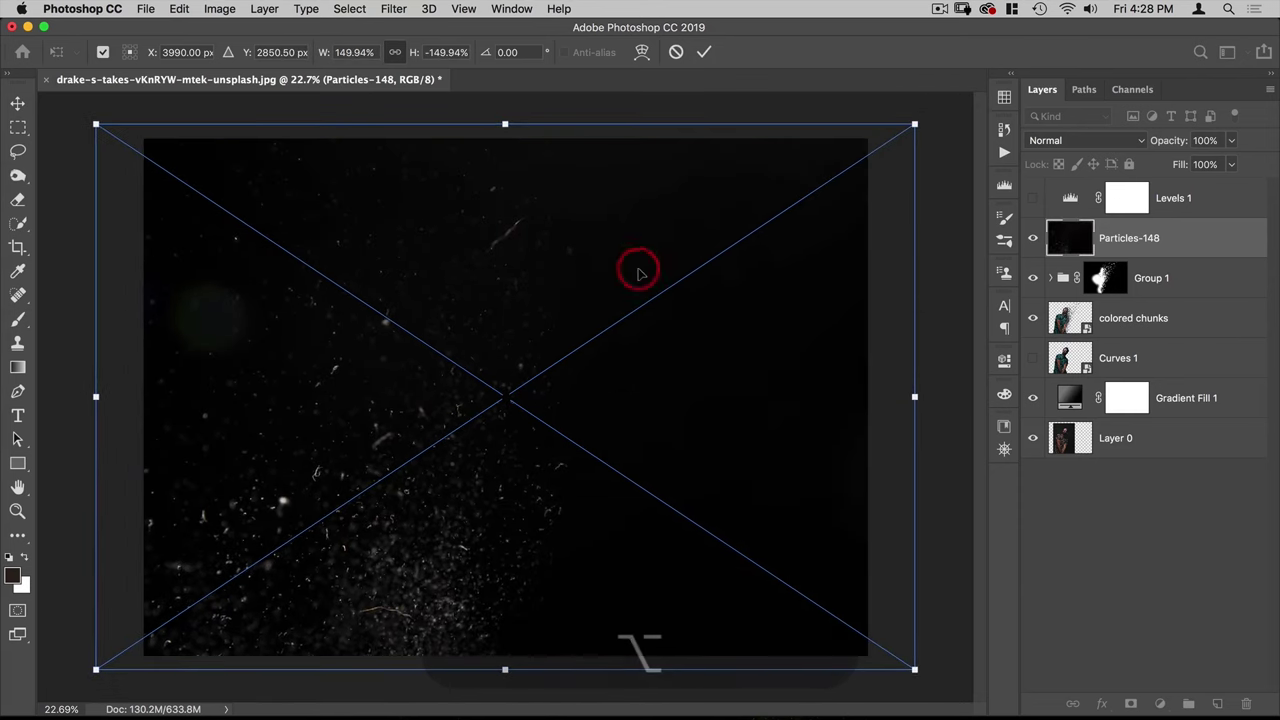
Step: Set the Particles-148 layer's blend mode to Screen and position it beneath the colored chunks layer, with its particles shifted slightly left
left_click(1079, 141)
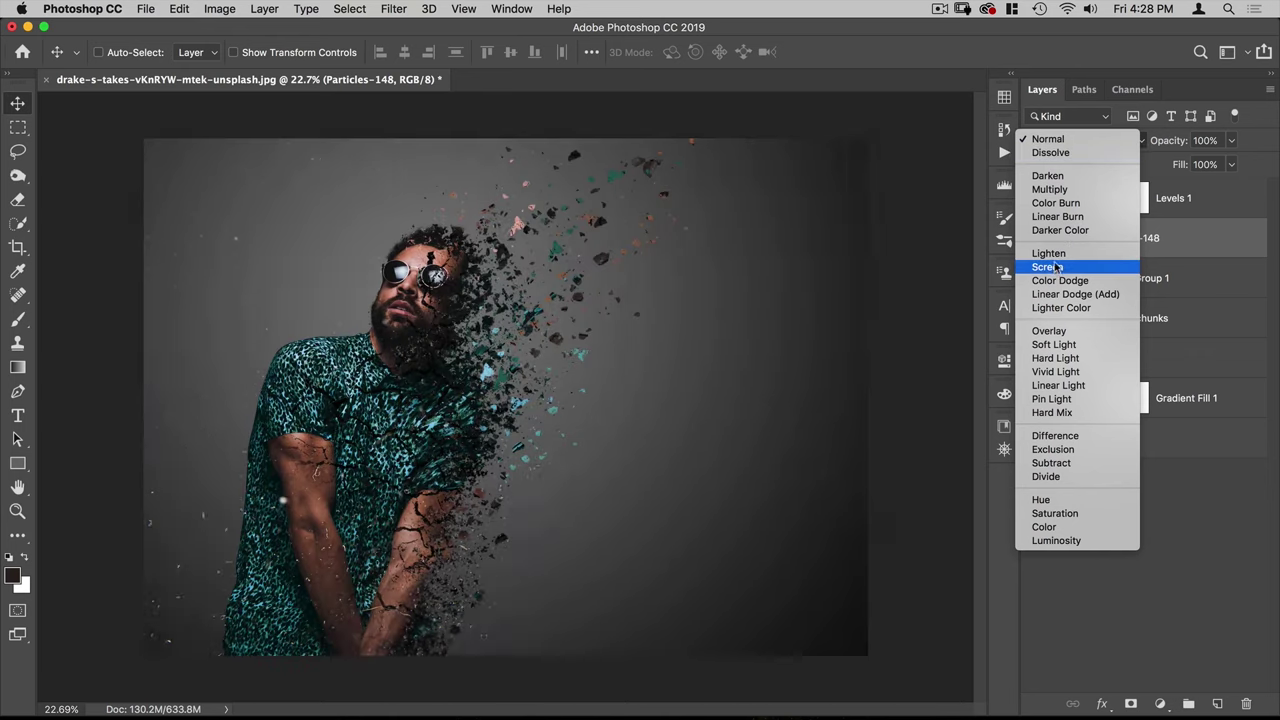
left_click(1060, 256)
left_click_drag(548, 503, 519, 496)
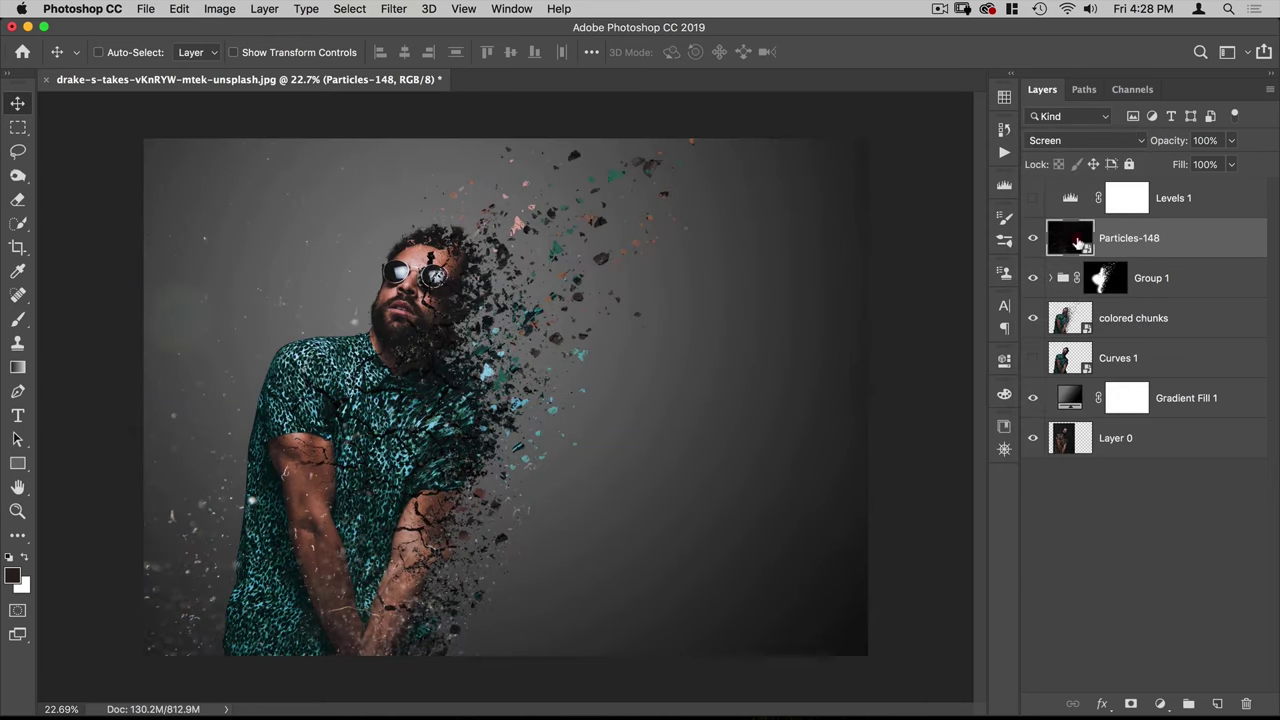
left_click_drag(1077, 242, 1097, 338)
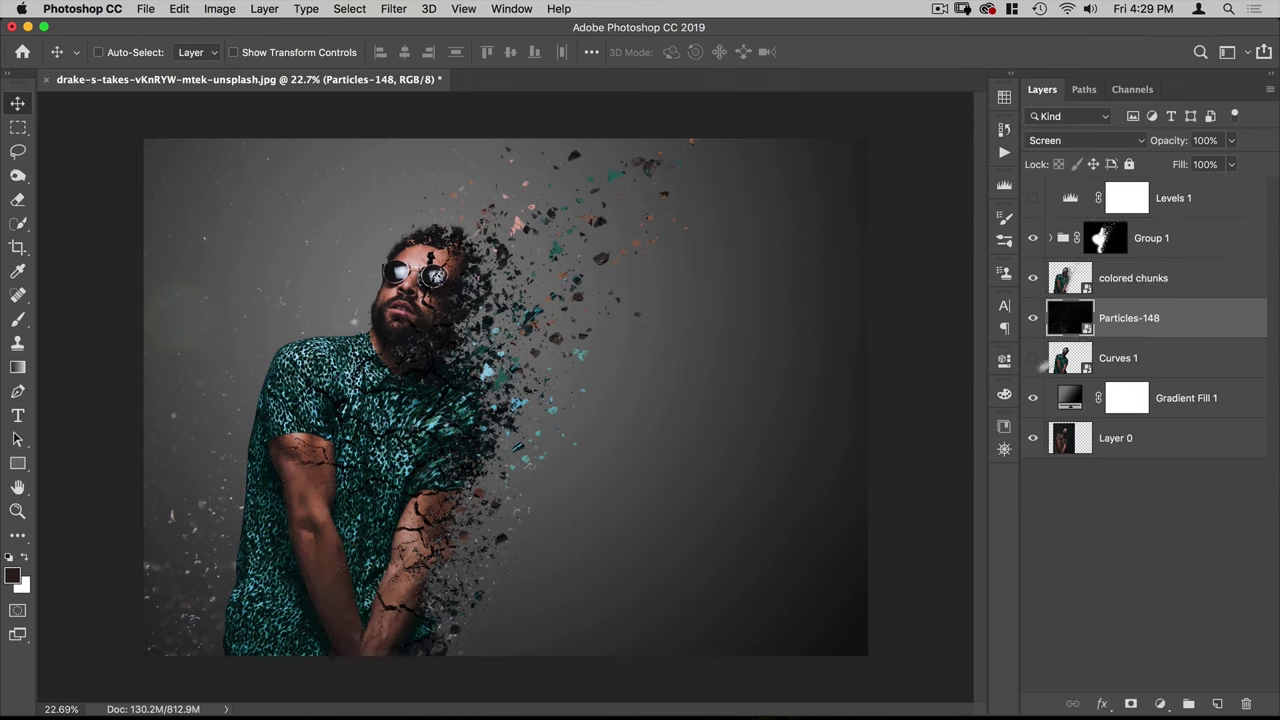
left_click_drag(478, 590, 432, 578)
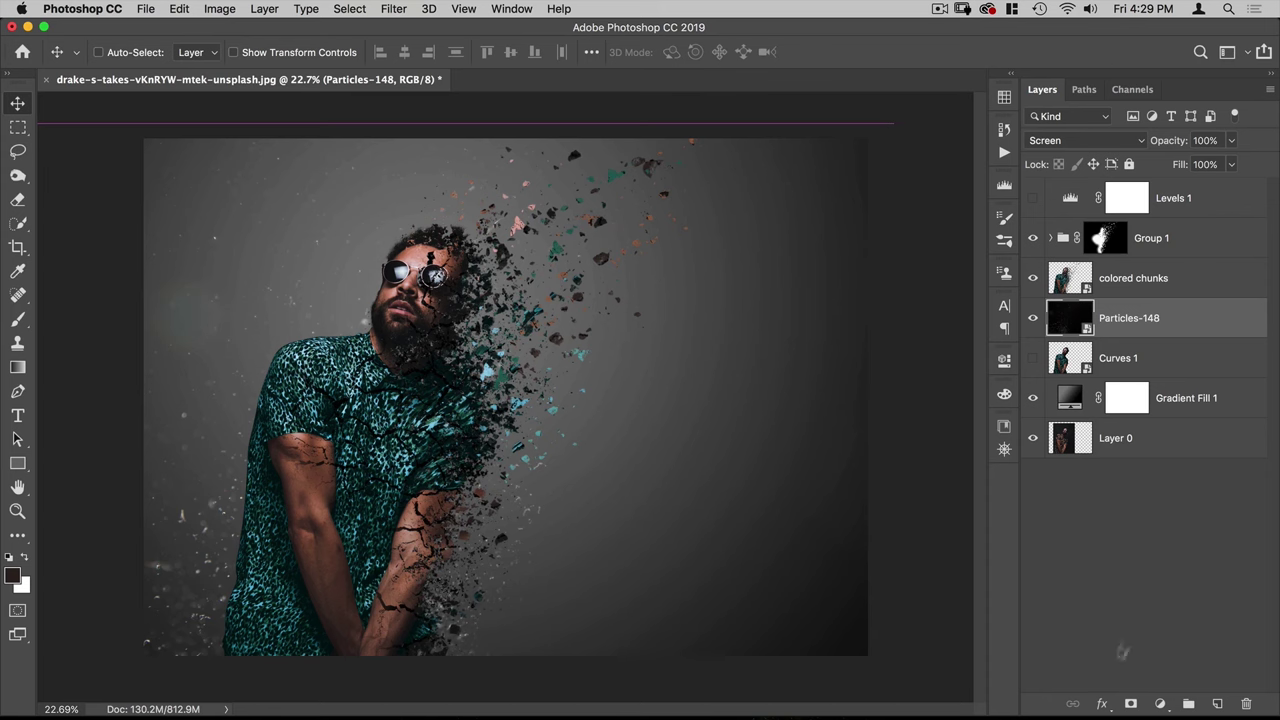
Step: Add a mask to Particles-148 and fade its left and lower-right areas with linear black-to-transparent gradients
left_click(1130, 704)
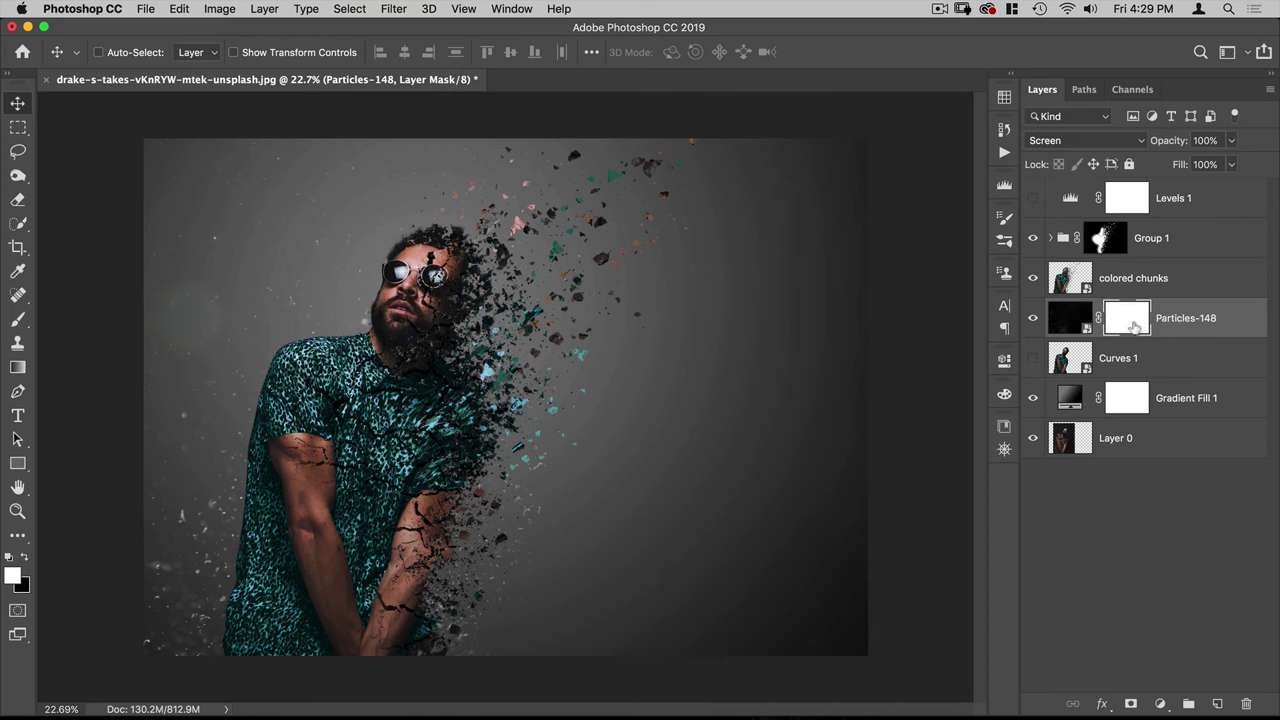
left_click(15, 369)
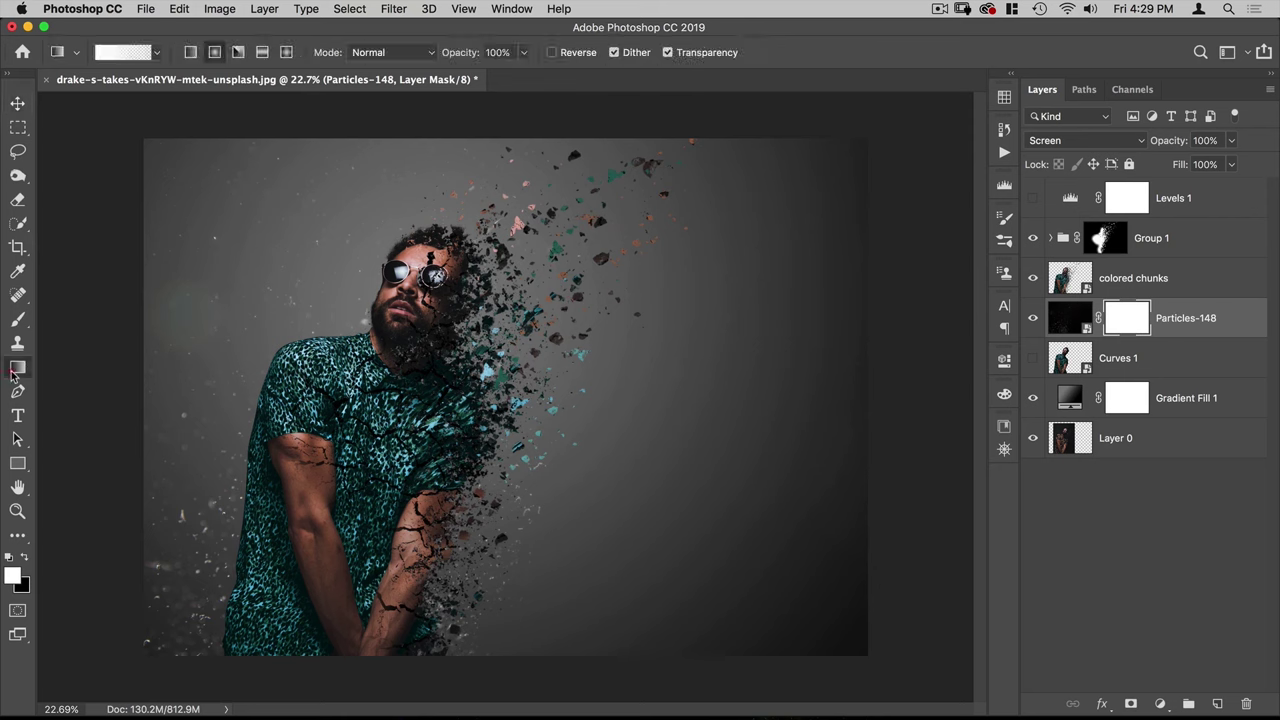
left_click(25, 558)
left_click(190, 52)
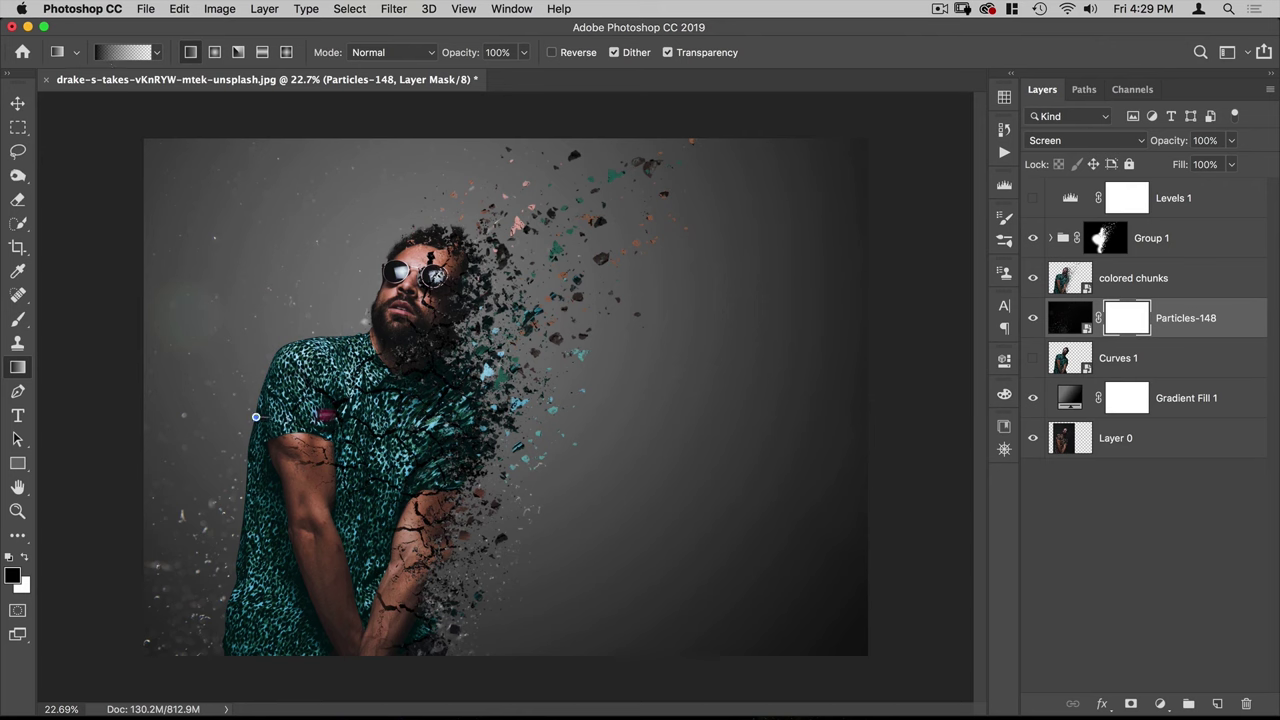
left_click_drag(256, 416, 357, 414)
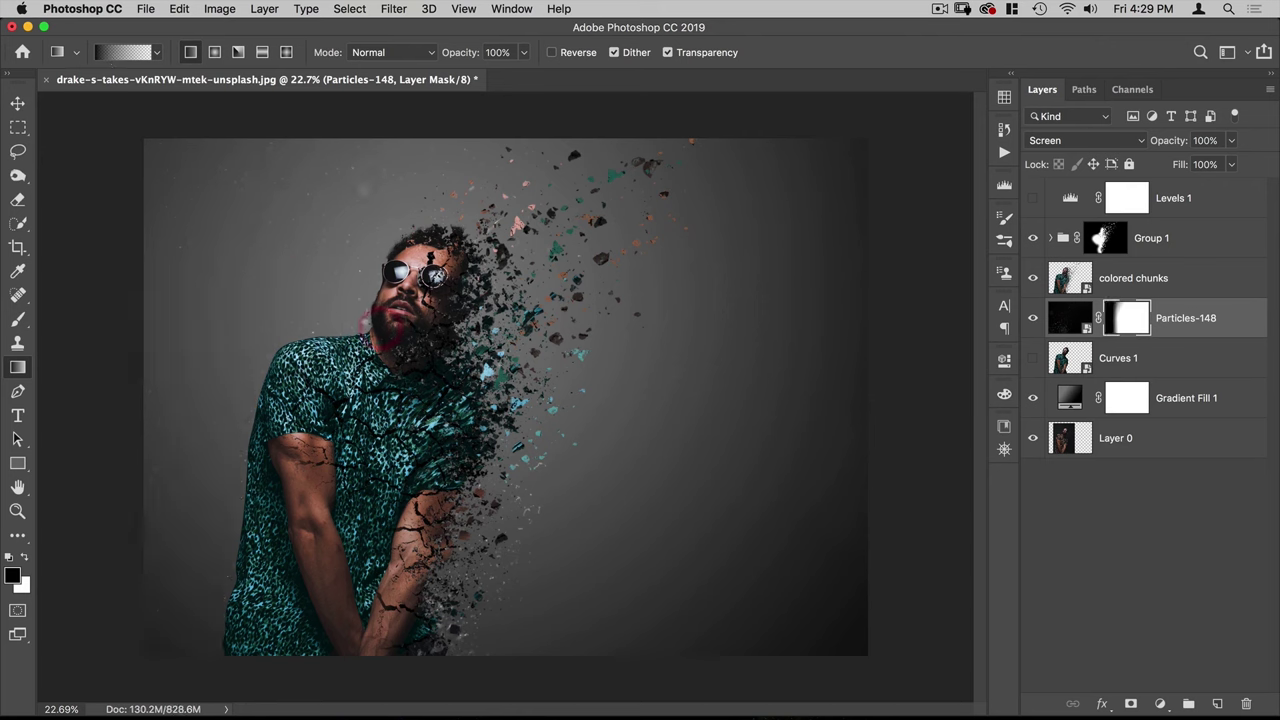
left_click_drag(760, 501, 546, 392)
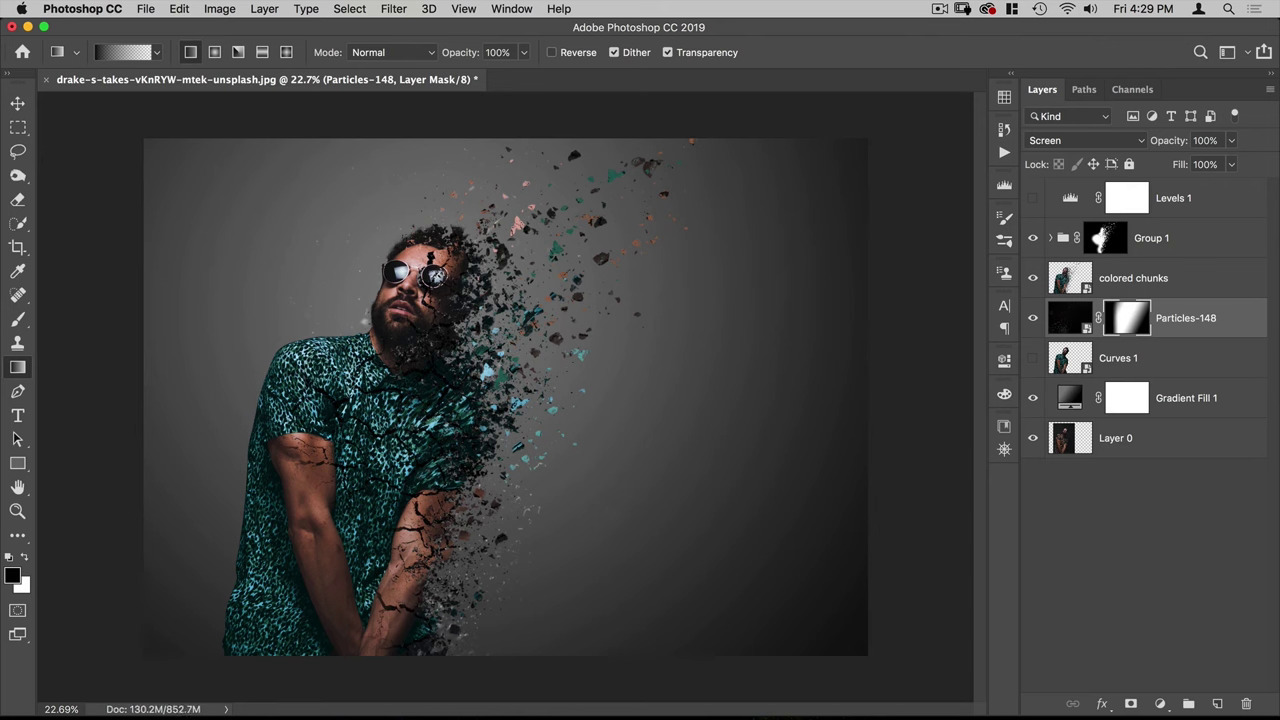
key("v")
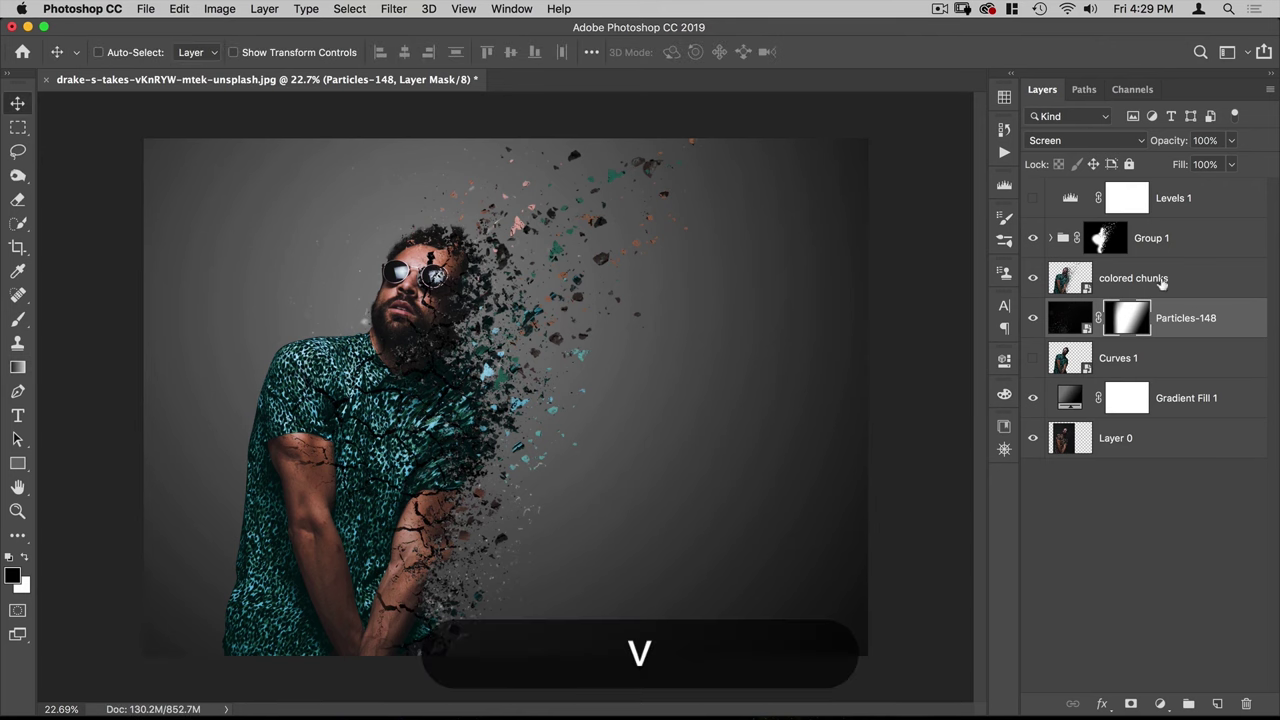
Step: Place Particles-246.jpg as an embedded image directly above Group 1 and enlarge it from the center to cover the canvas
left_click(1185, 240)
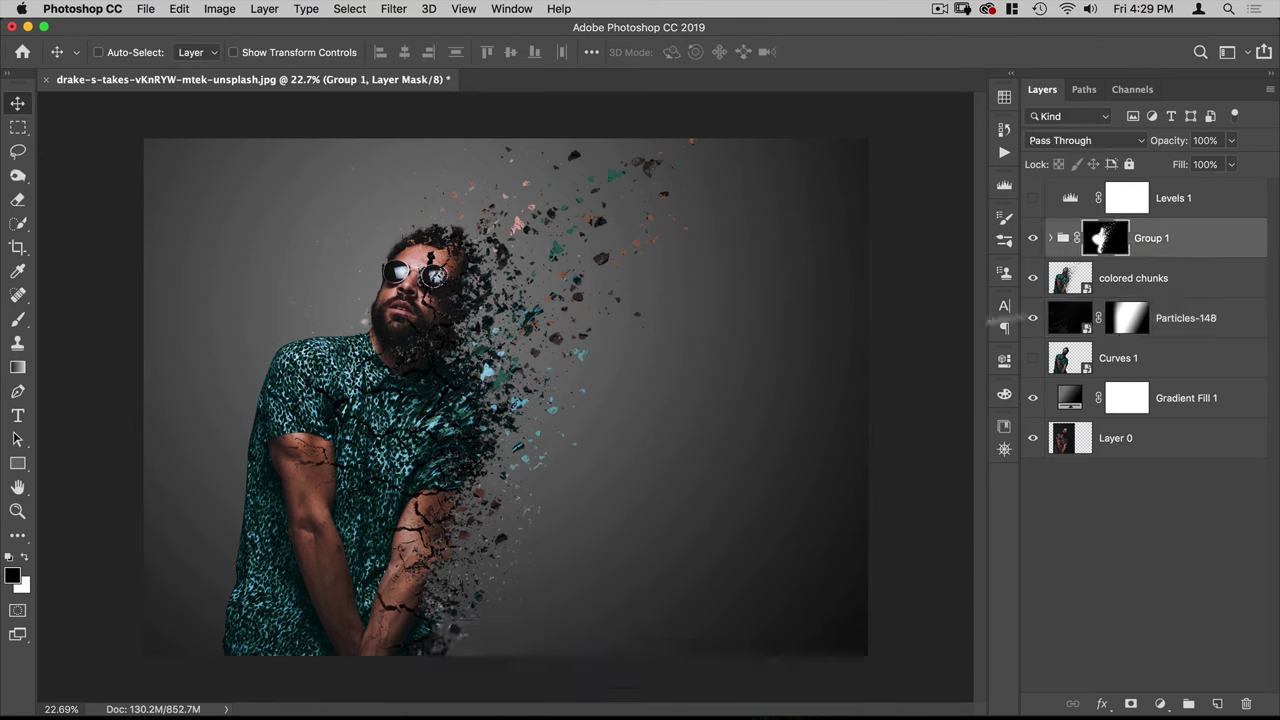
left_click(146, 10)
left_click(180, 298)
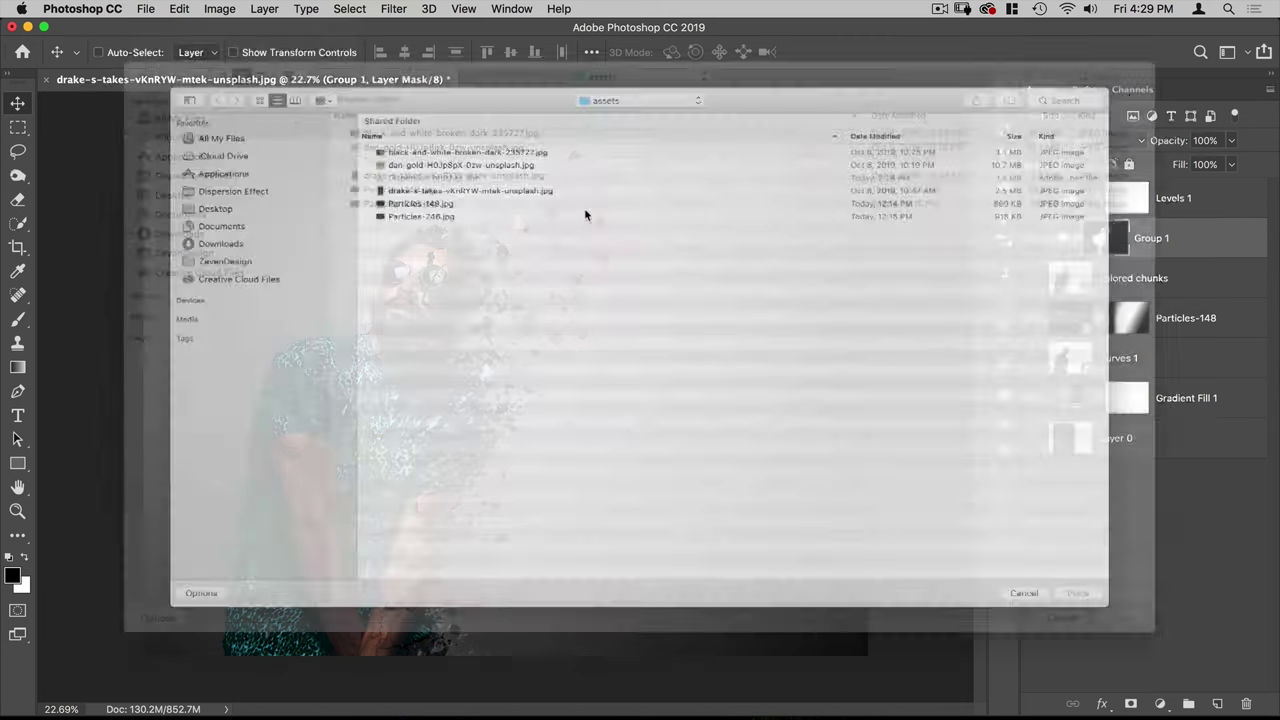
left_click(406, 194)
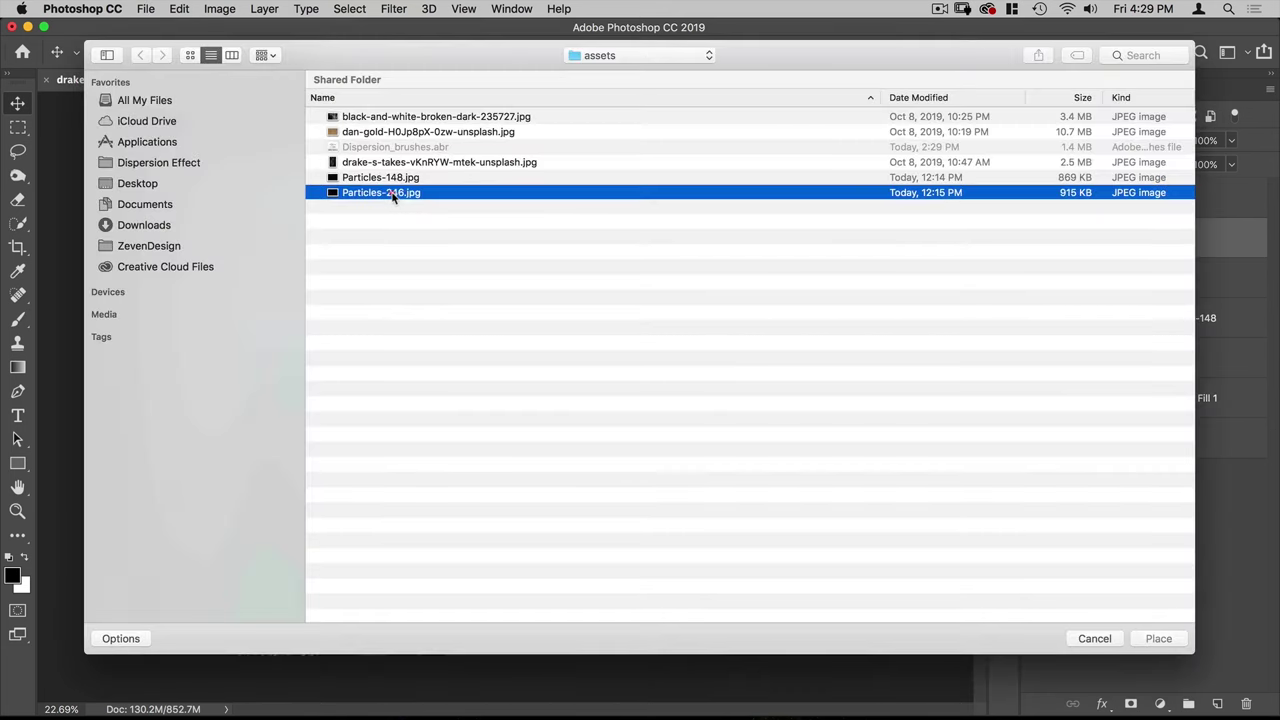
key("Return")
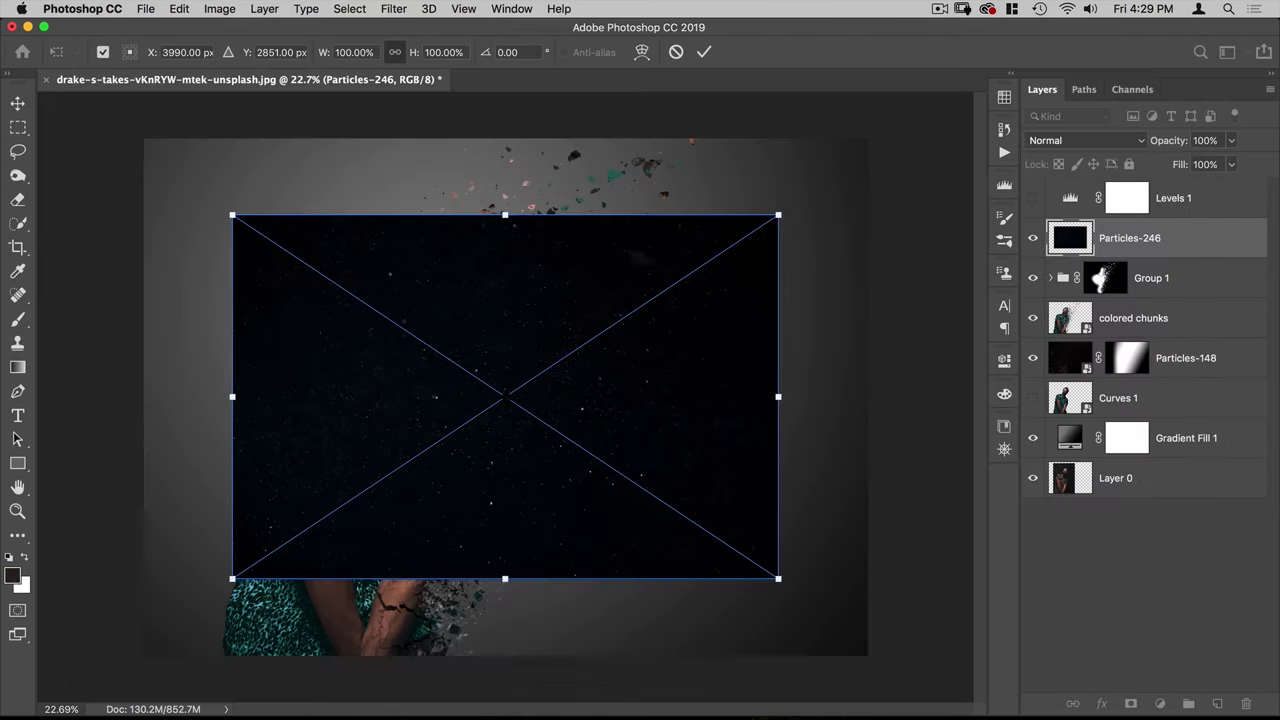
left_click_drag(779, 214, 905, 130)
key("Return")
Step: Set the Particles-246 layer's blend mode to Screen and its opacity to 65%
left_click(1075, 141)
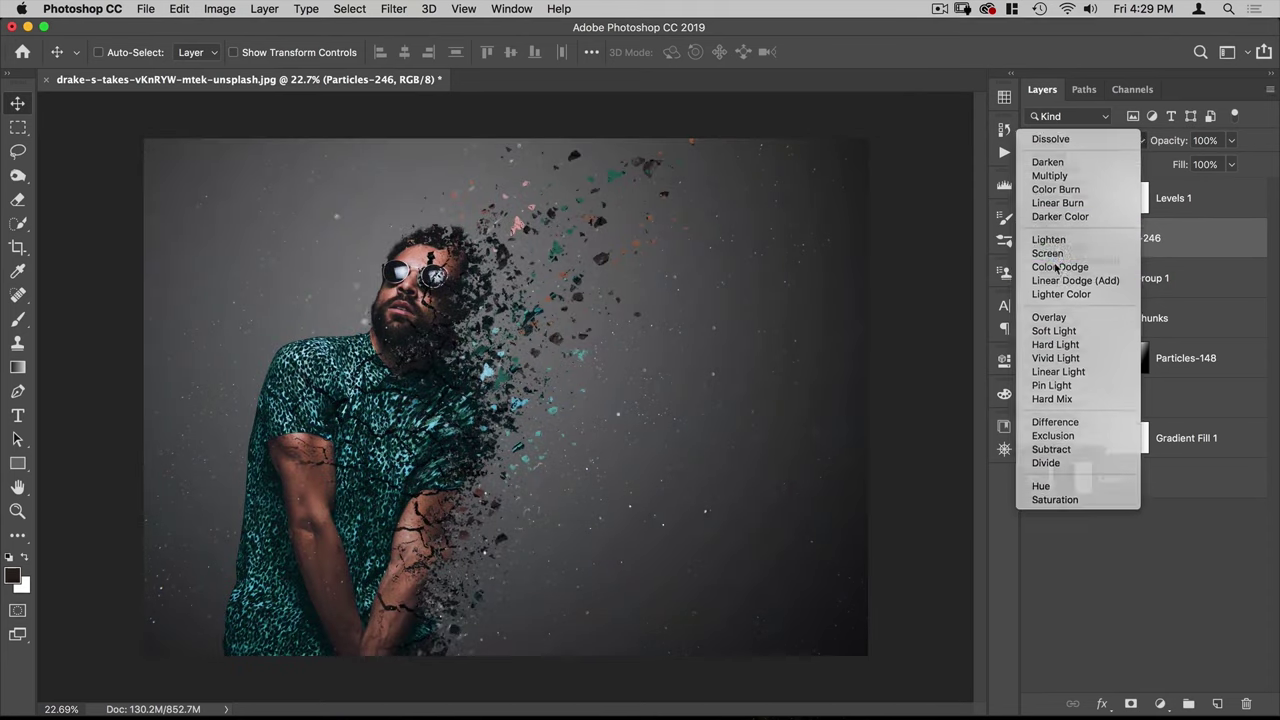
left_click(1050, 254)
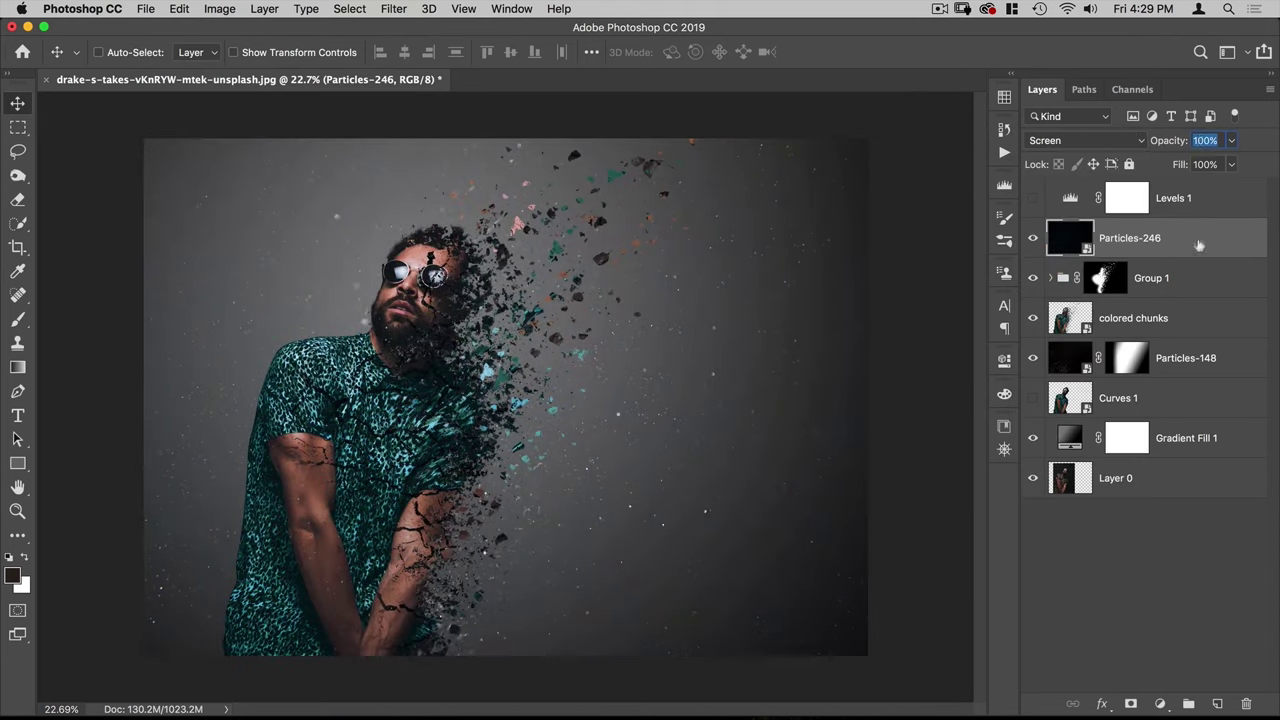
type("65")
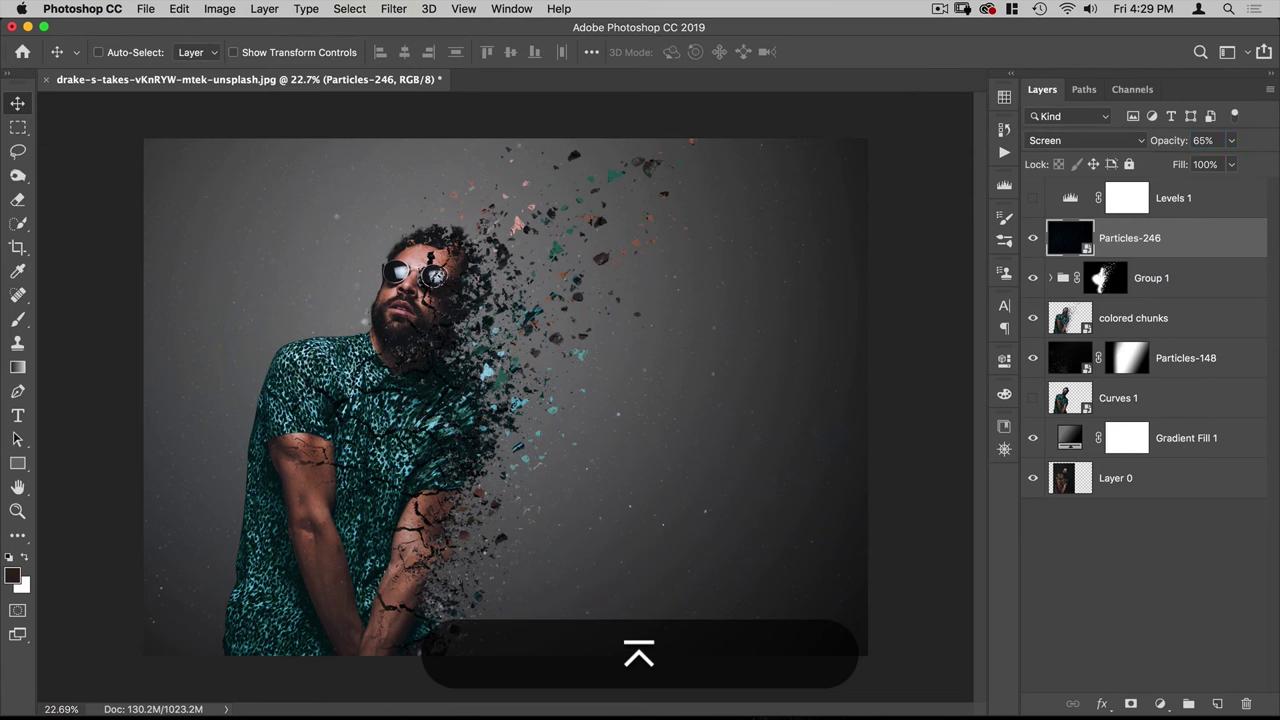
Step: Add a mask to Particles-246 and fade its left and right sides with linear black-to-transparent gradients
left_click(1131, 704)
key("g")
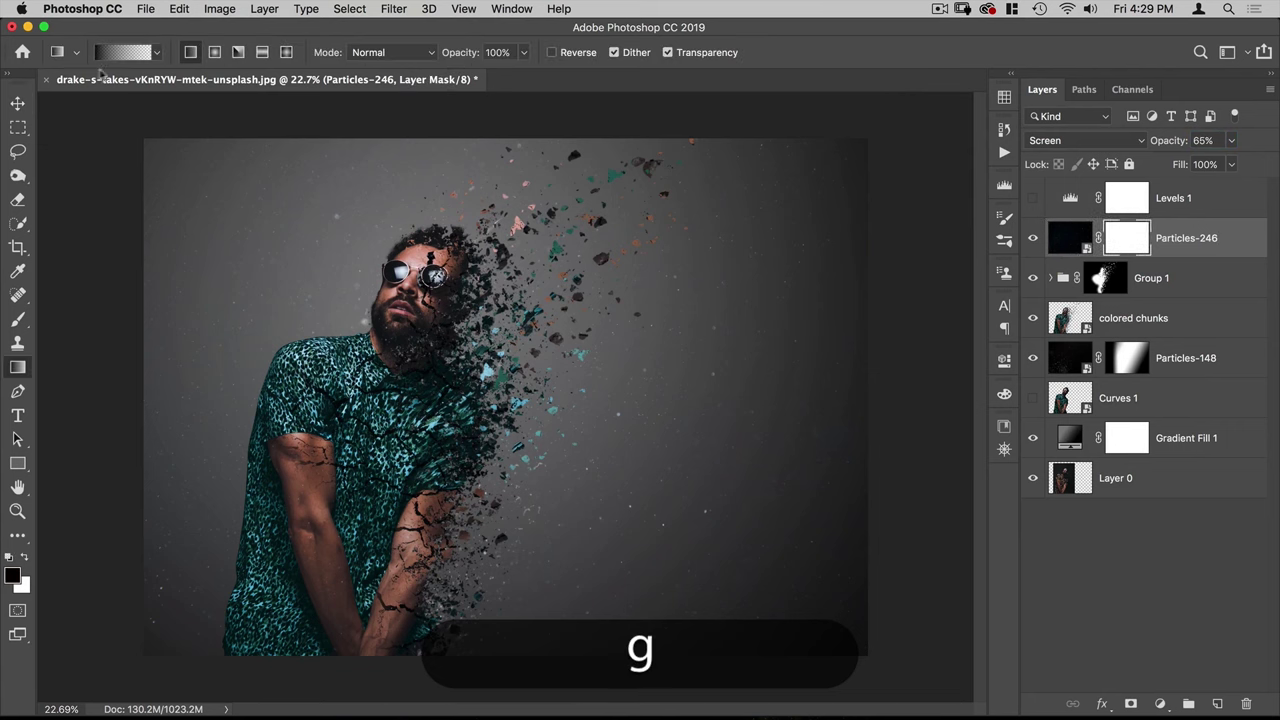
left_click_drag(267, 377, 284, 386)
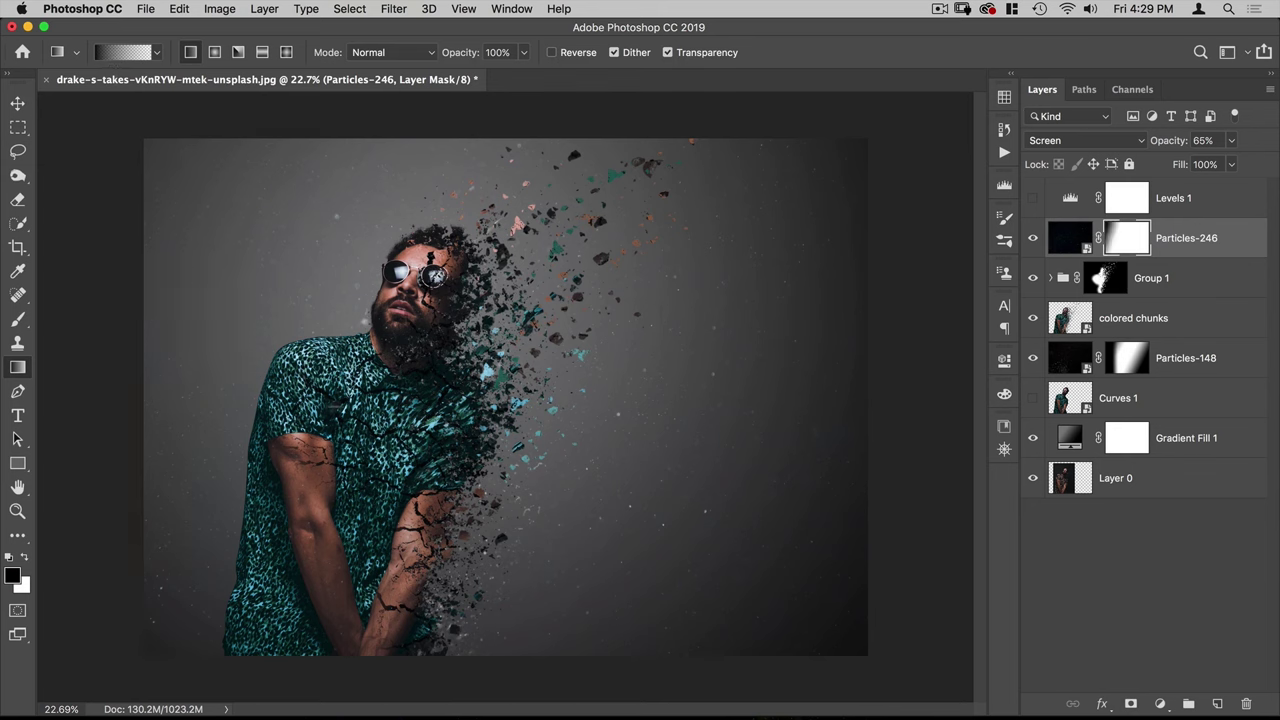
left_click_drag(866, 560, 618, 430)
left_click_drag(844, 425, 684, 341)
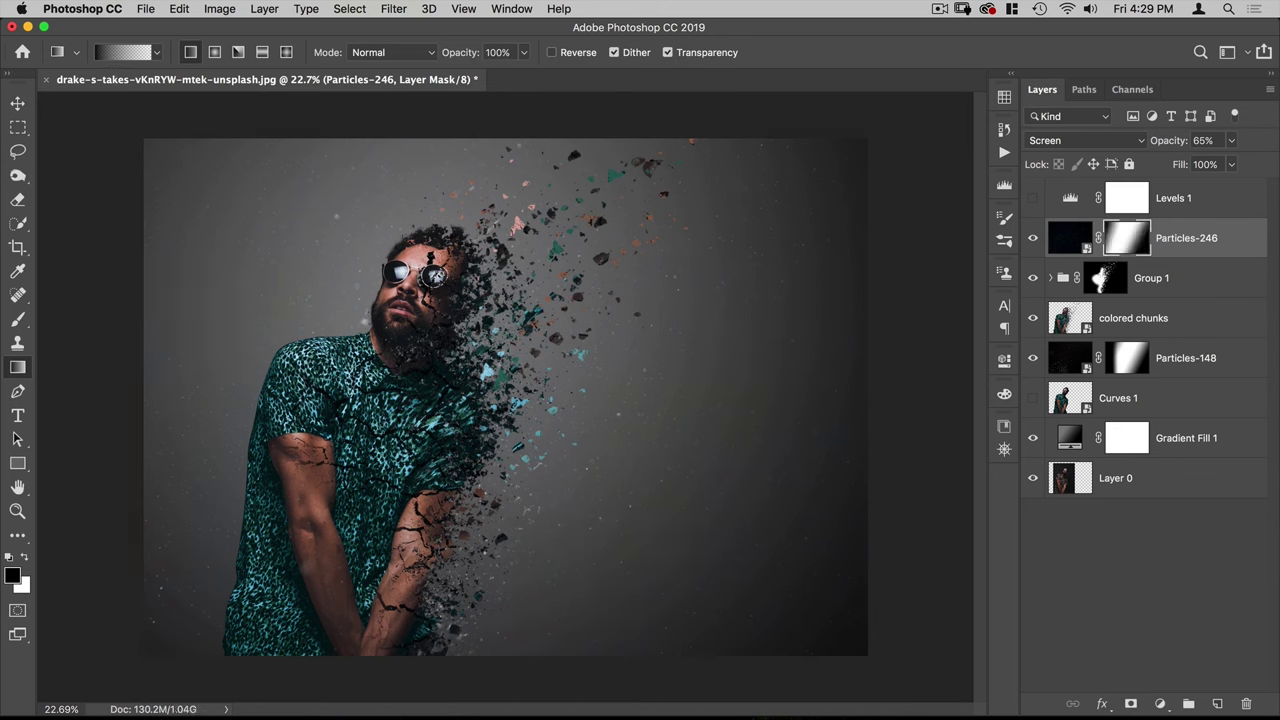
Step: Paint black on the Particles-246 mask over the man's face and neck with the 1164 px brush to hide the particles there
left_click(1127, 237)
key("b")
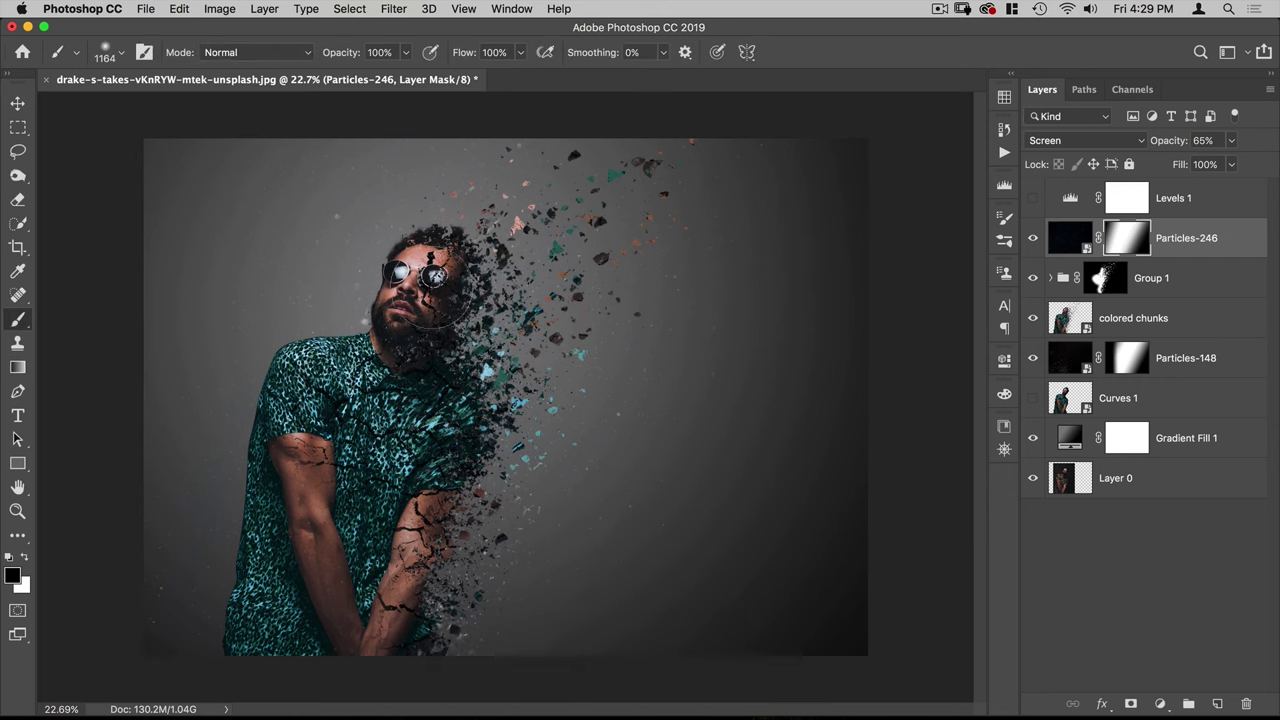
left_click(431, 271)
left_click_drag(440, 268, 413, 370)
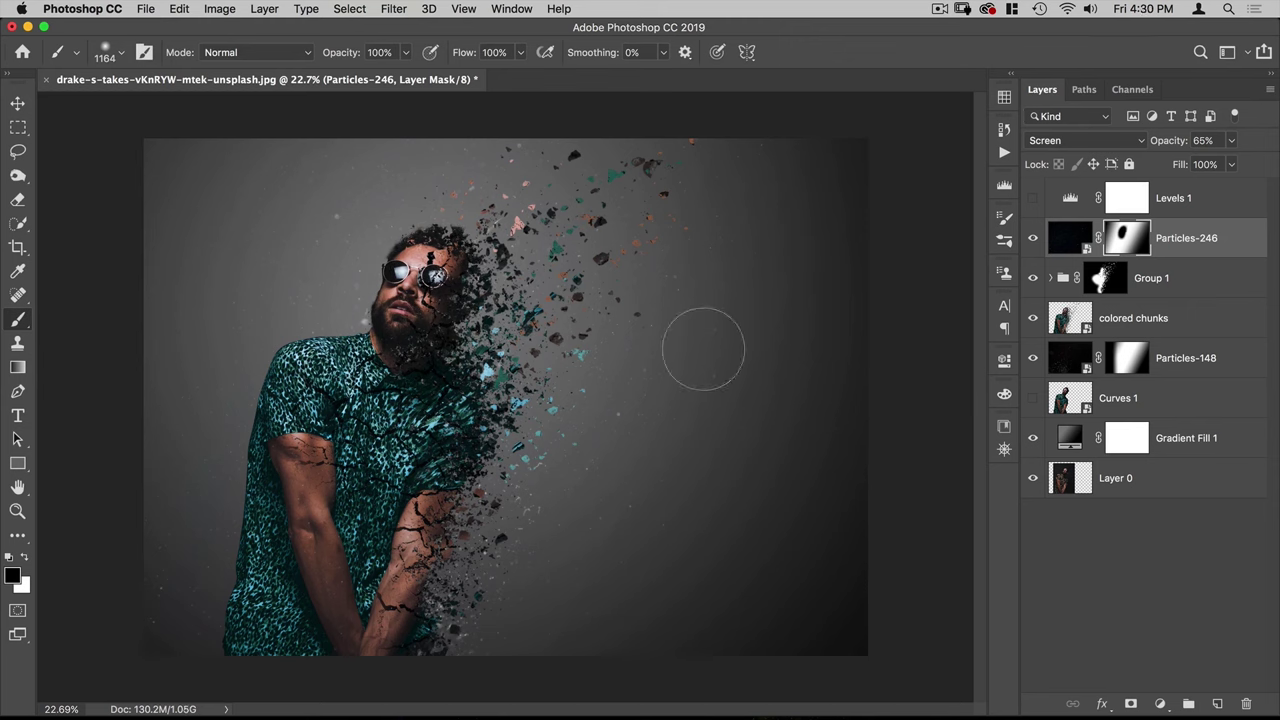
key("v")
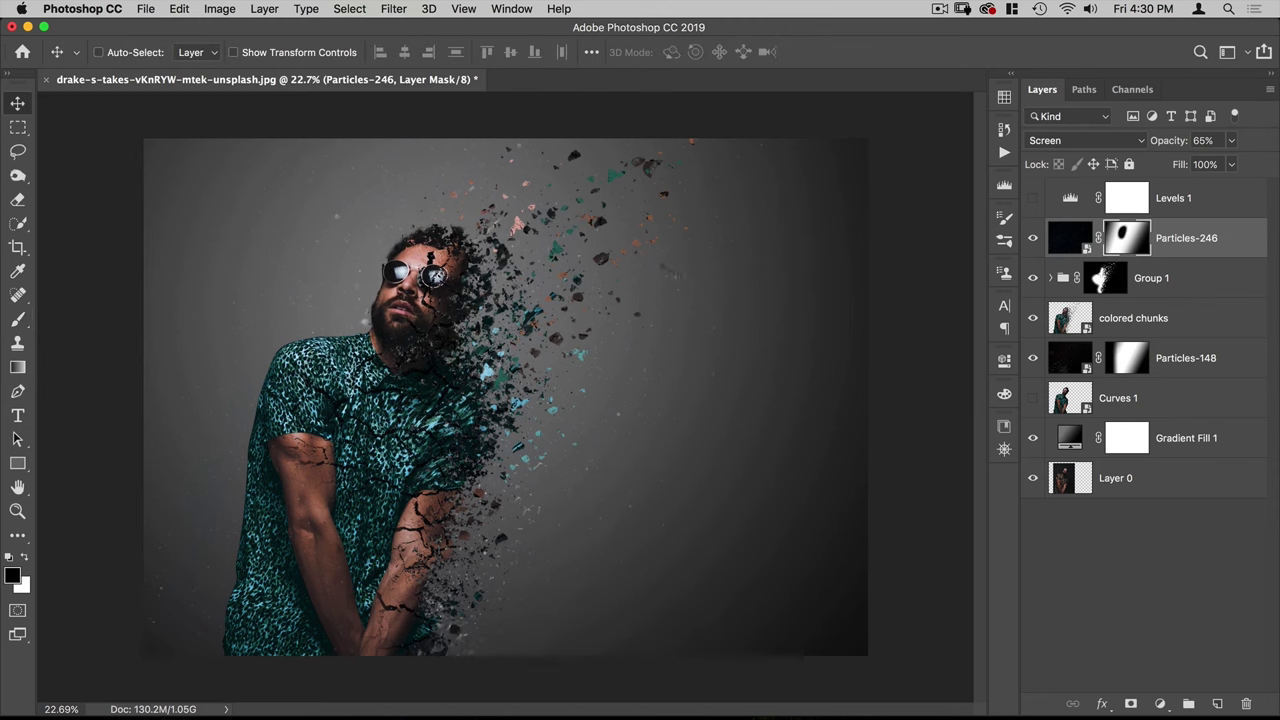
Step: Add a Gradient Map adjustment layer above Particles-246 with the Violet, Orange preset and set its blend mode to Soft Light
left_click(1160, 704)
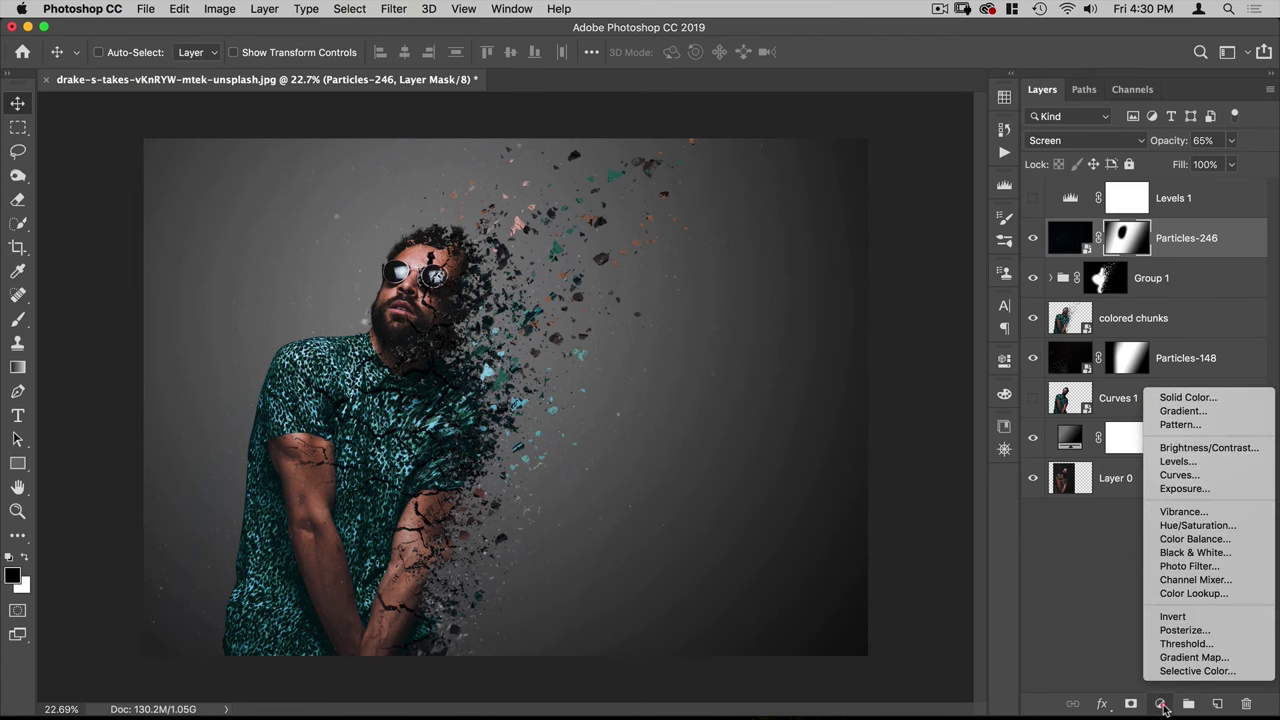
left_click(1194, 657)
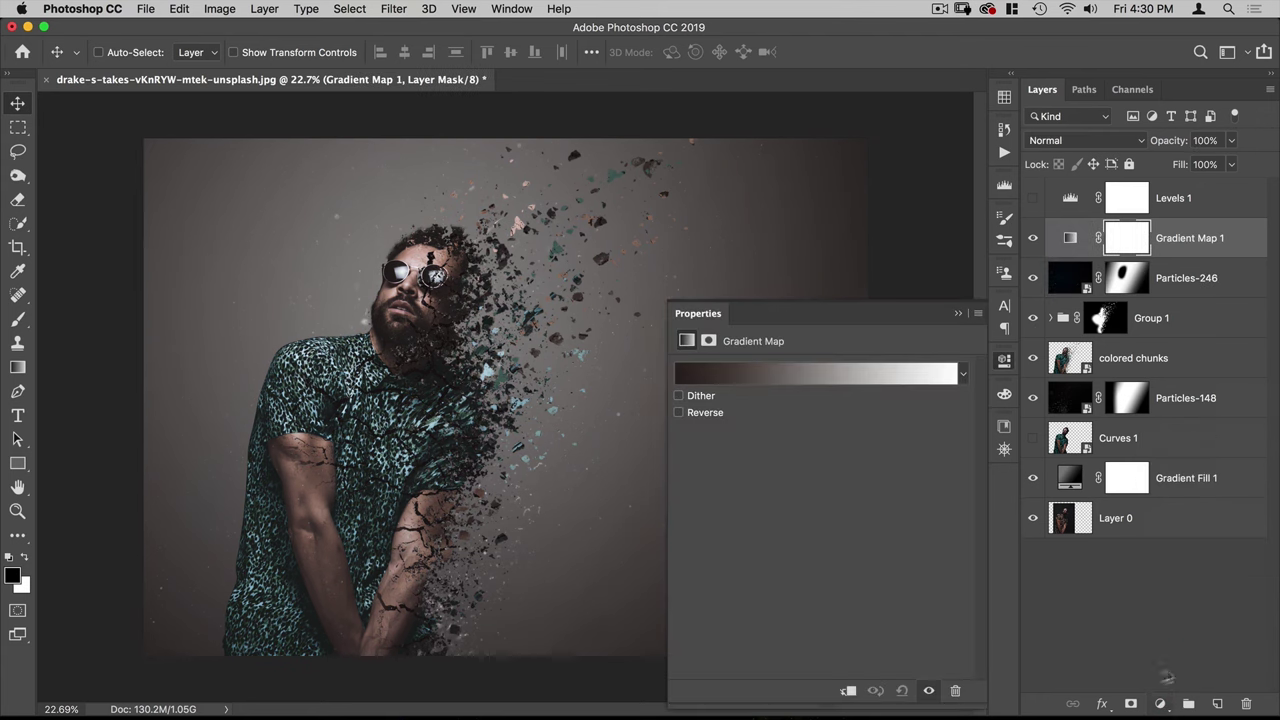
left_click(800, 374)
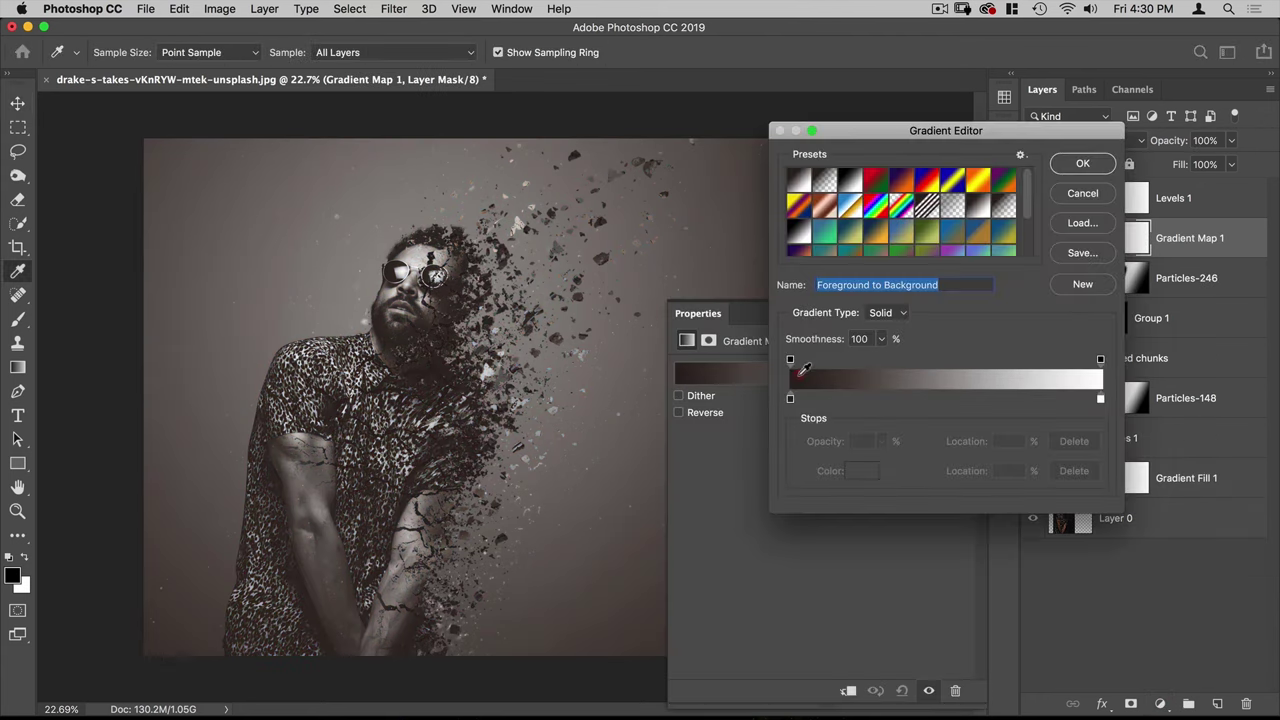
left_click(899, 187)
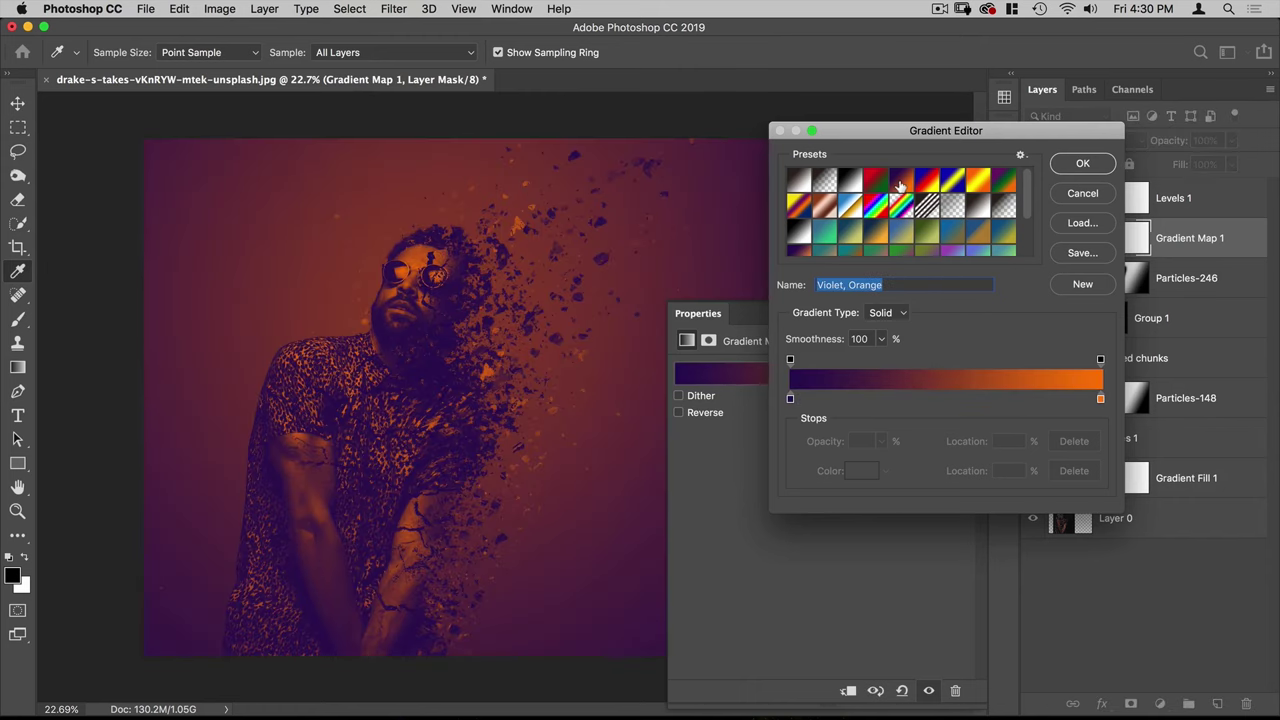
left_click(1082, 163)
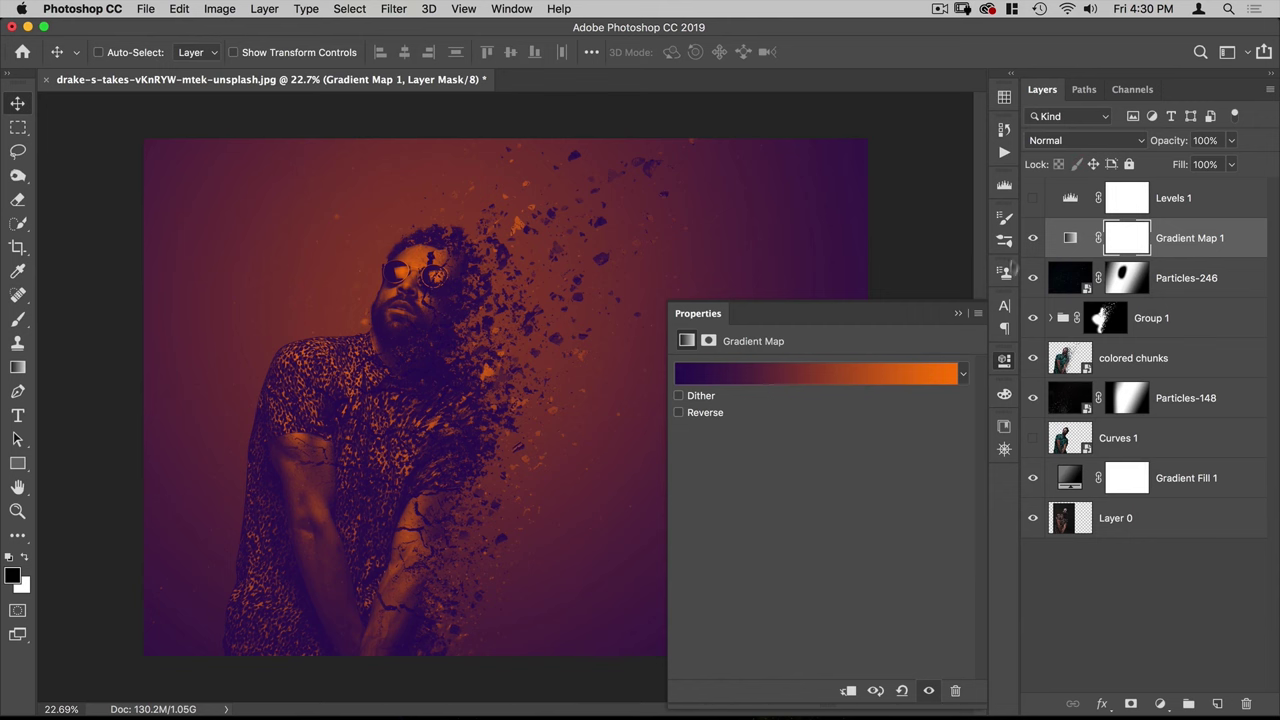
left_click(1062, 142)
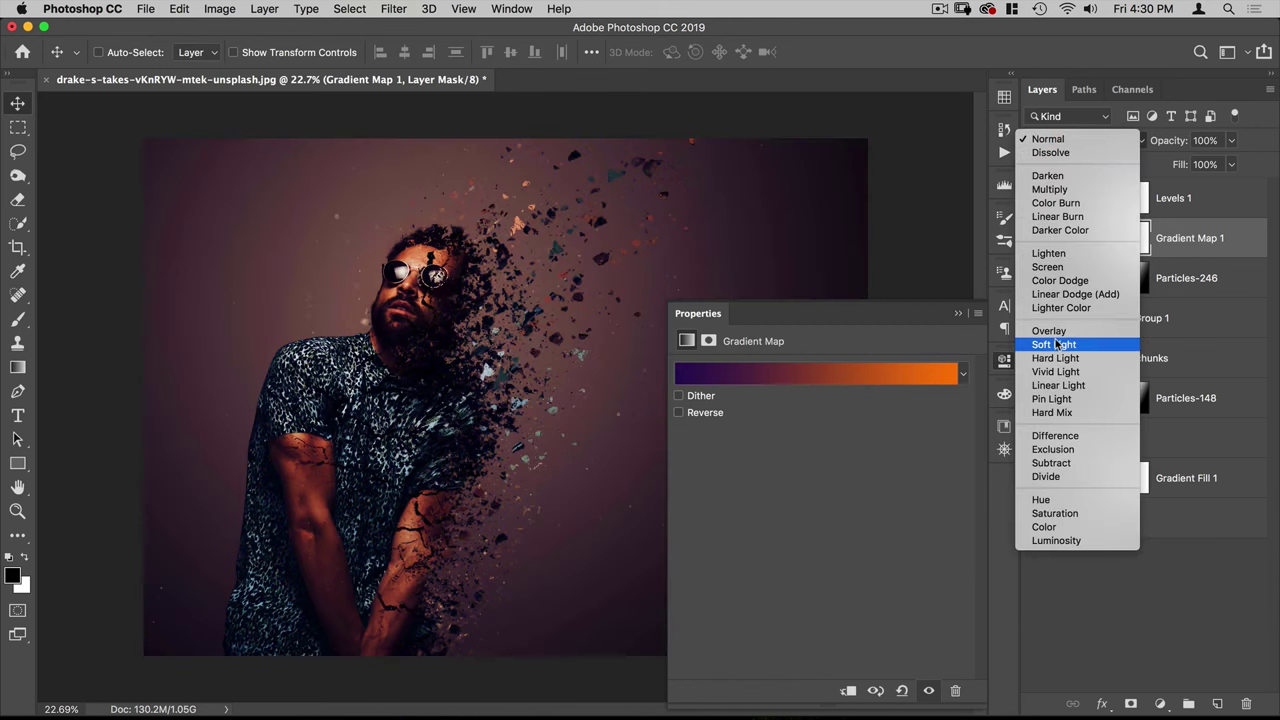
left_click(1055, 345)
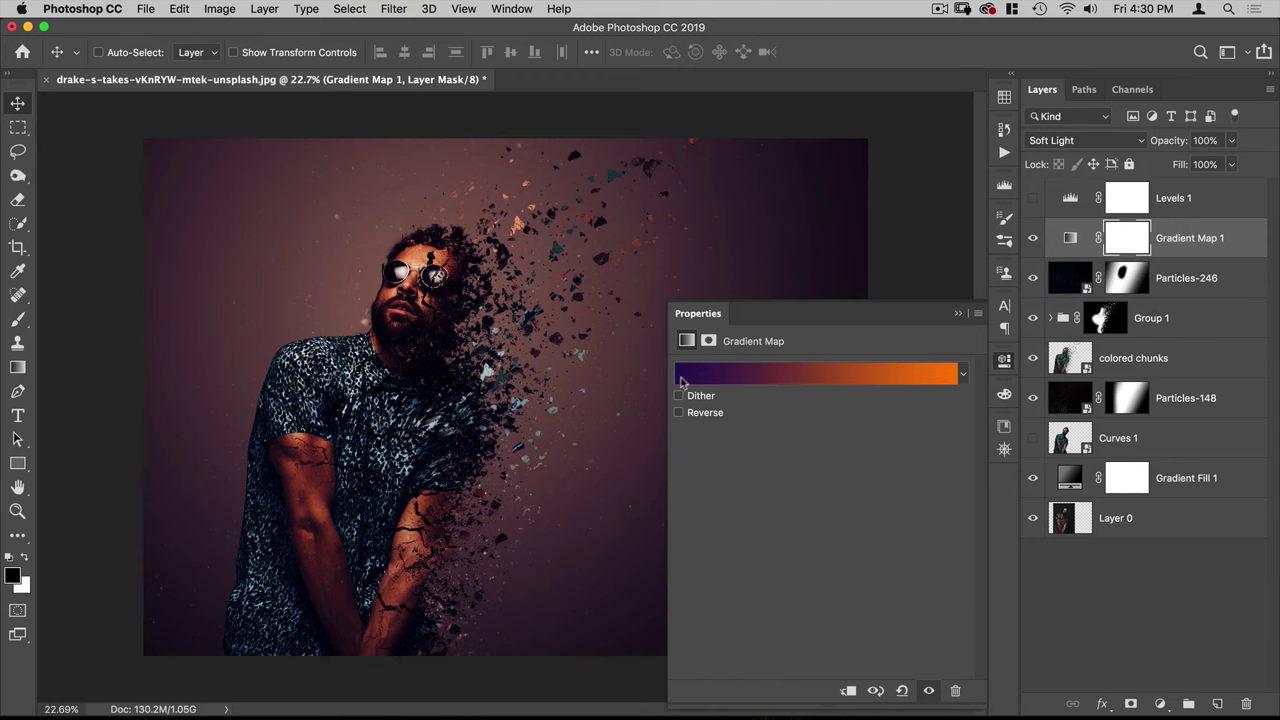
Step: Change the gradient map's dark violet color stop to the brighter purple 5f33a4
left_click(685, 378)
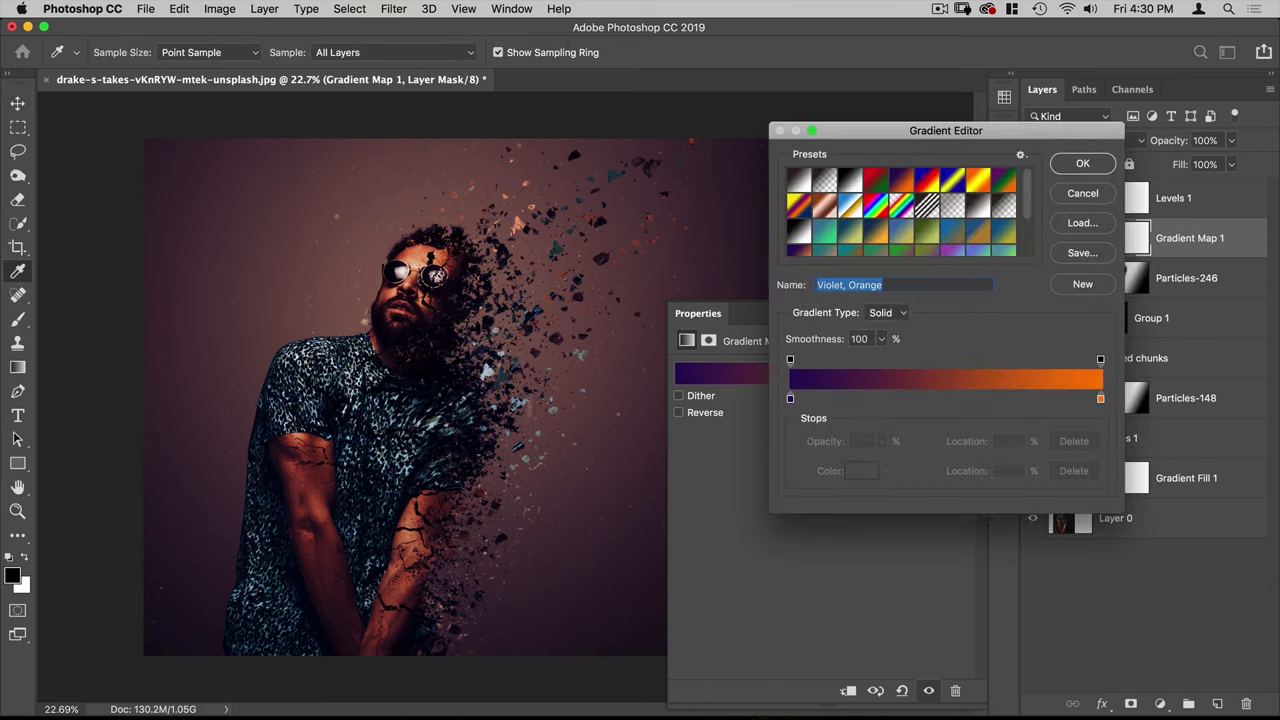
left_click(790, 400)
left_click(848, 474)
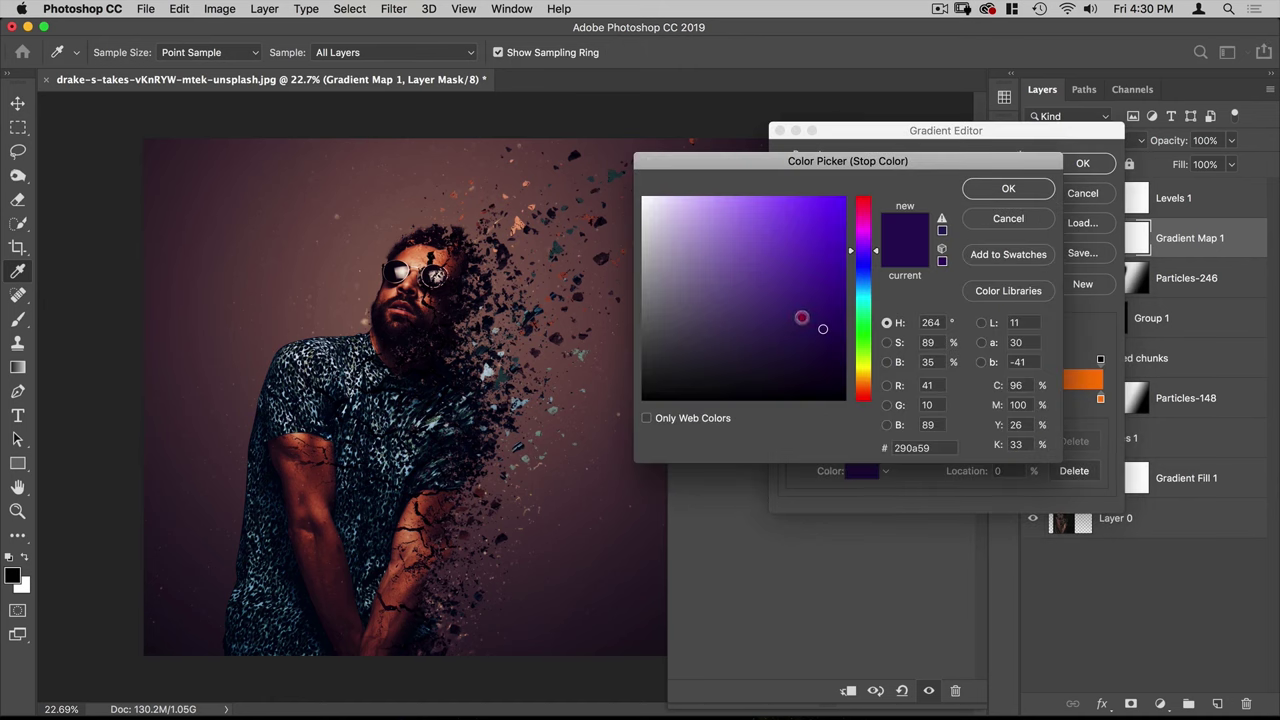
left_click_drag(822, 328, 782, 268)
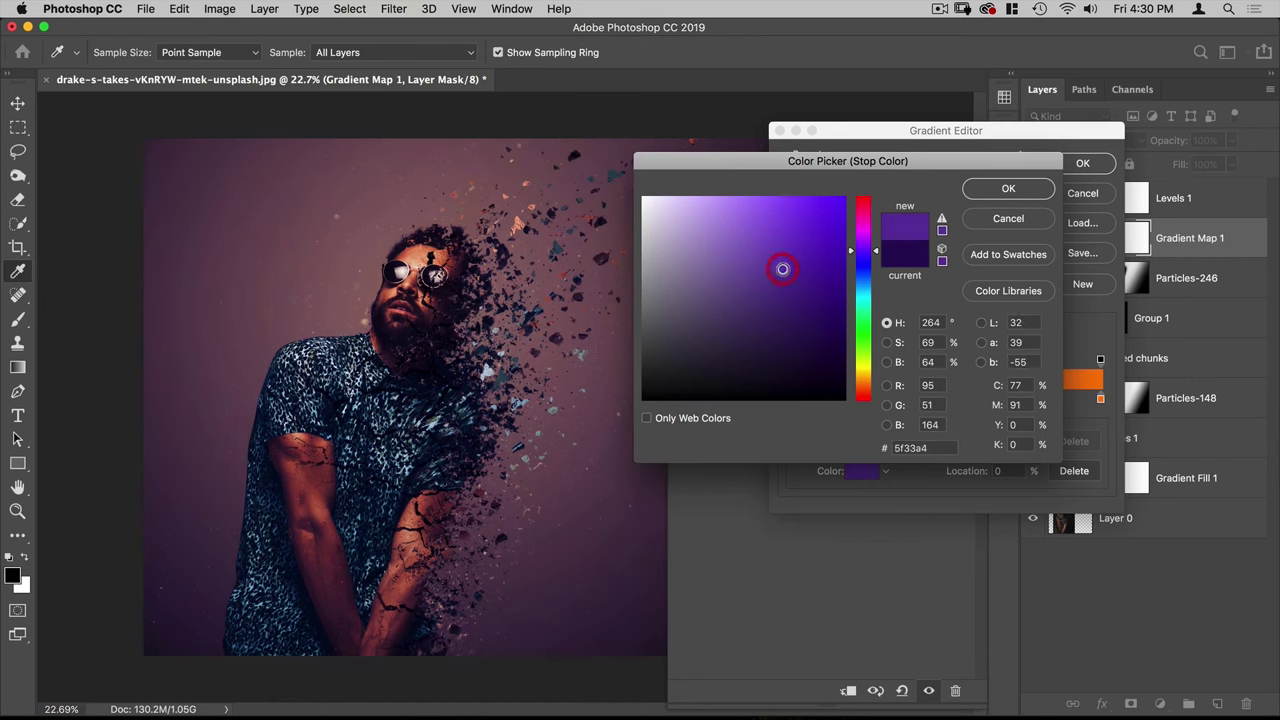
left_click(1008, 188)
left_click(1083, 163)
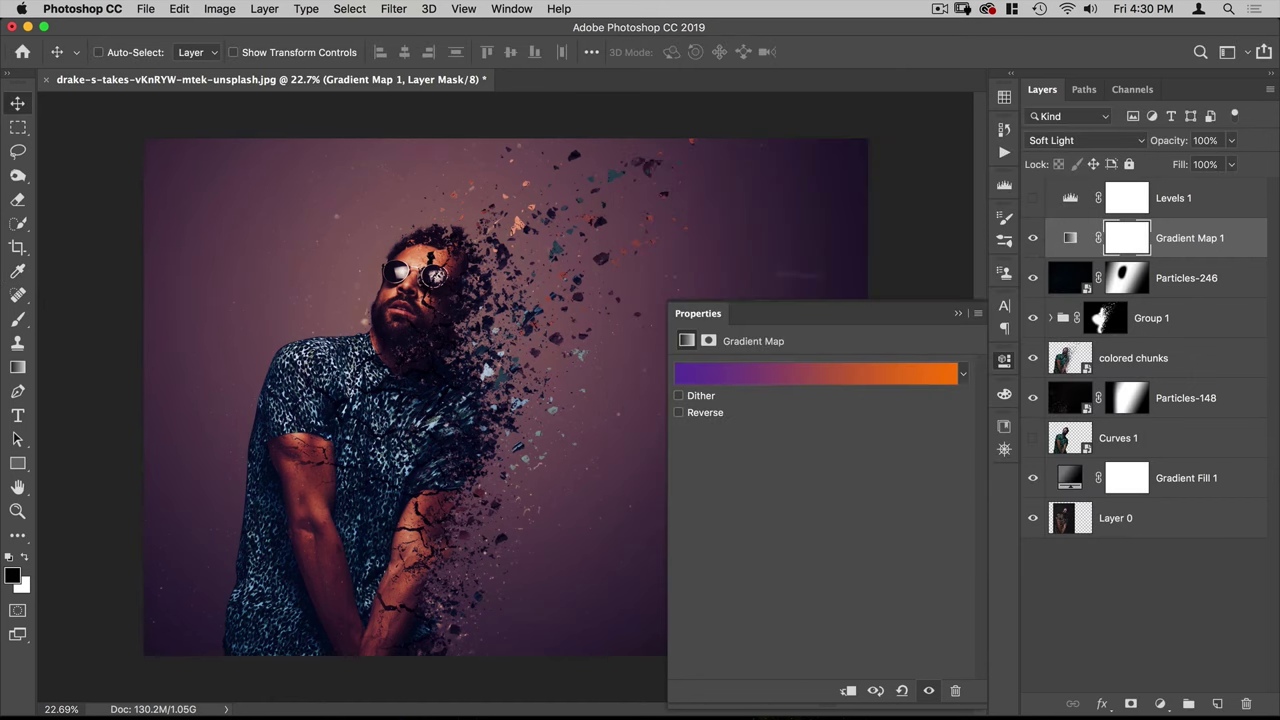
left_click(1005, 362)
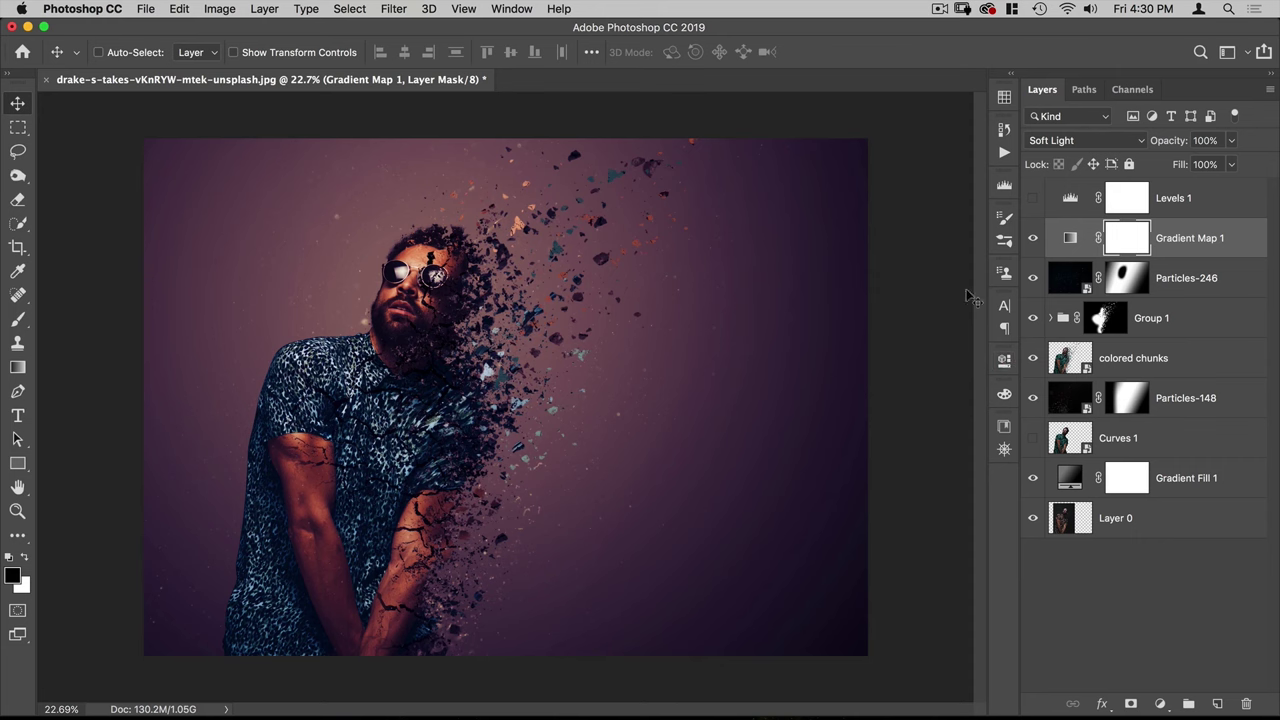
Step: Add a layer named "final touches" above Gradient Map 1 and stamp all visible layers into it
left_click(1217, 704)
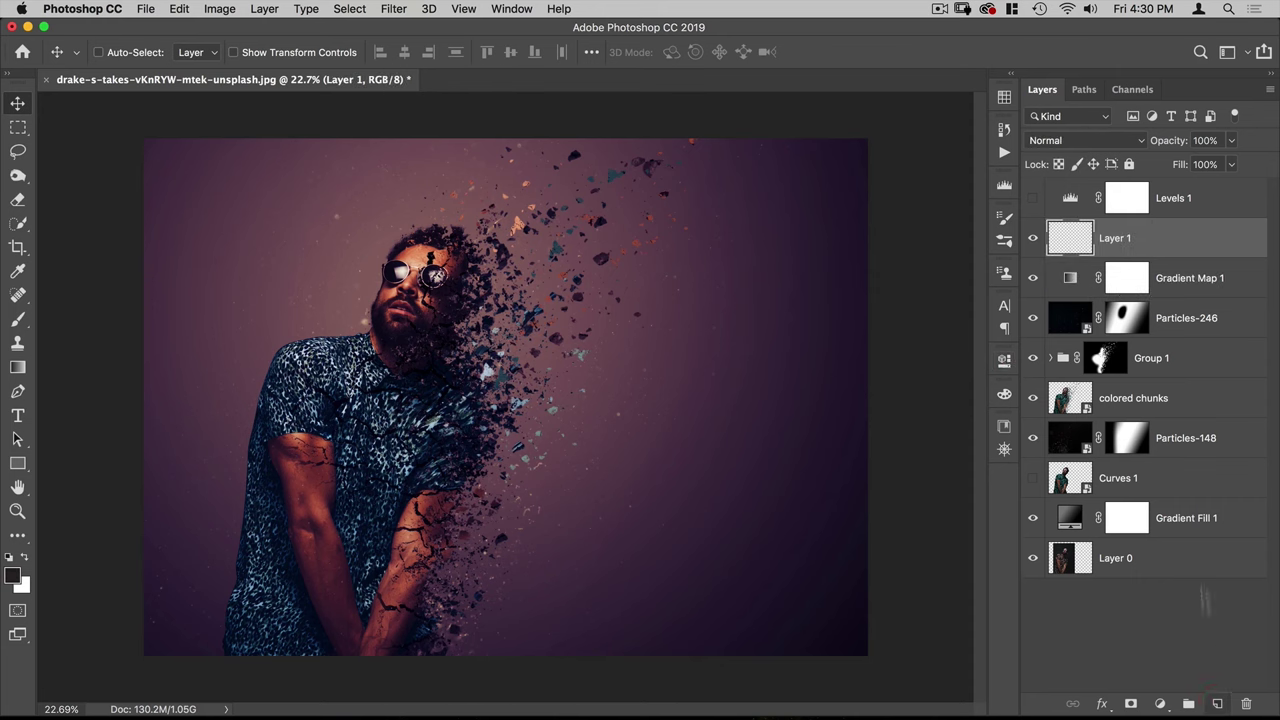
double_click(1116, 240)
type("final to")
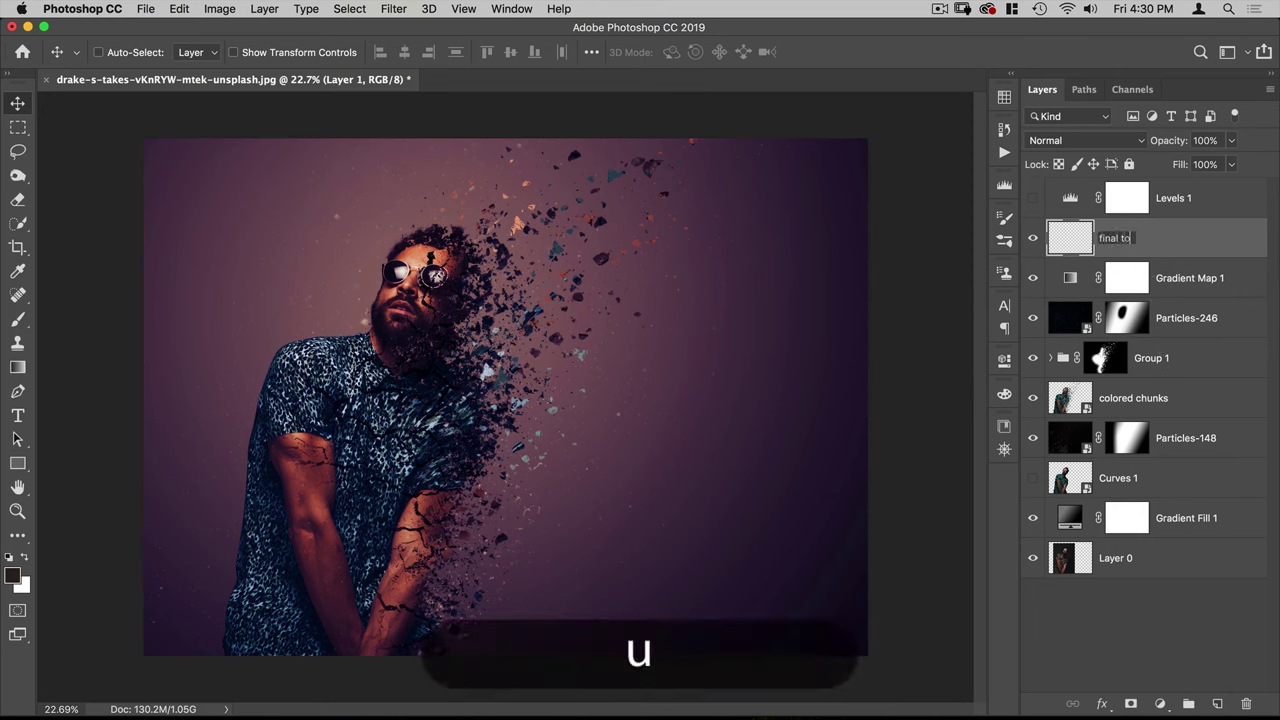
type("uches")
key("Return")
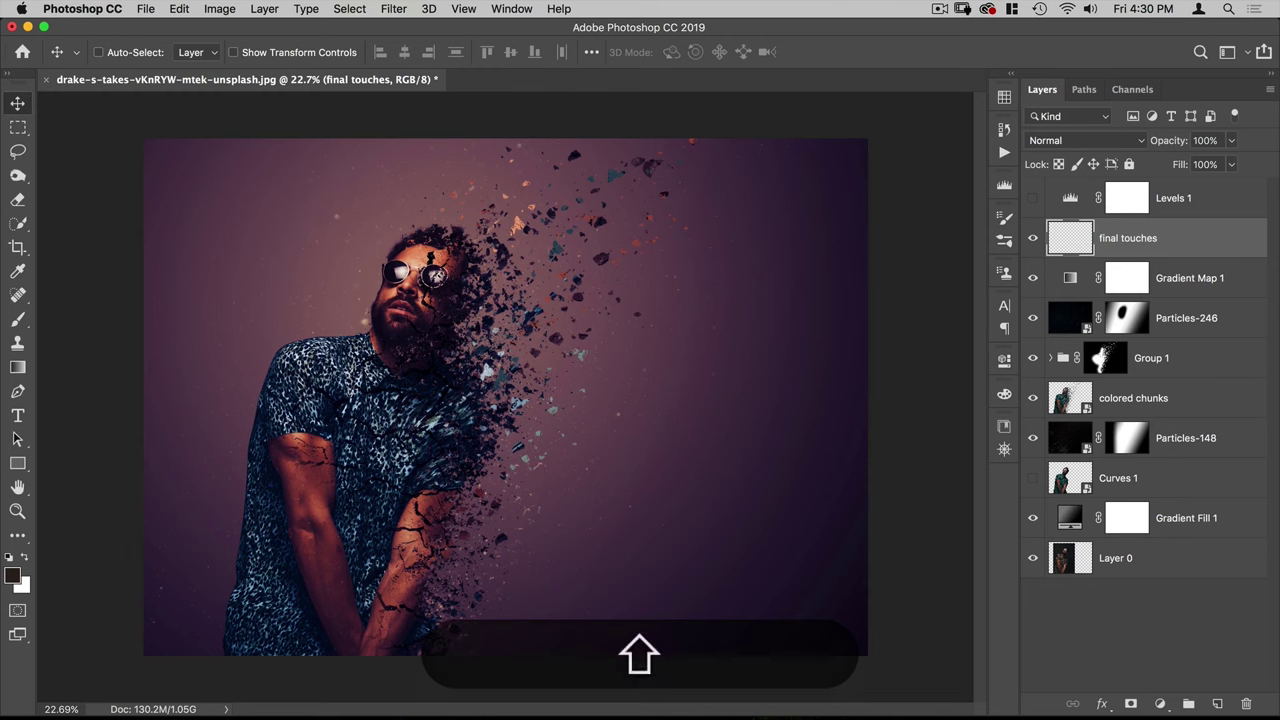
key("alt+shift+super+e")
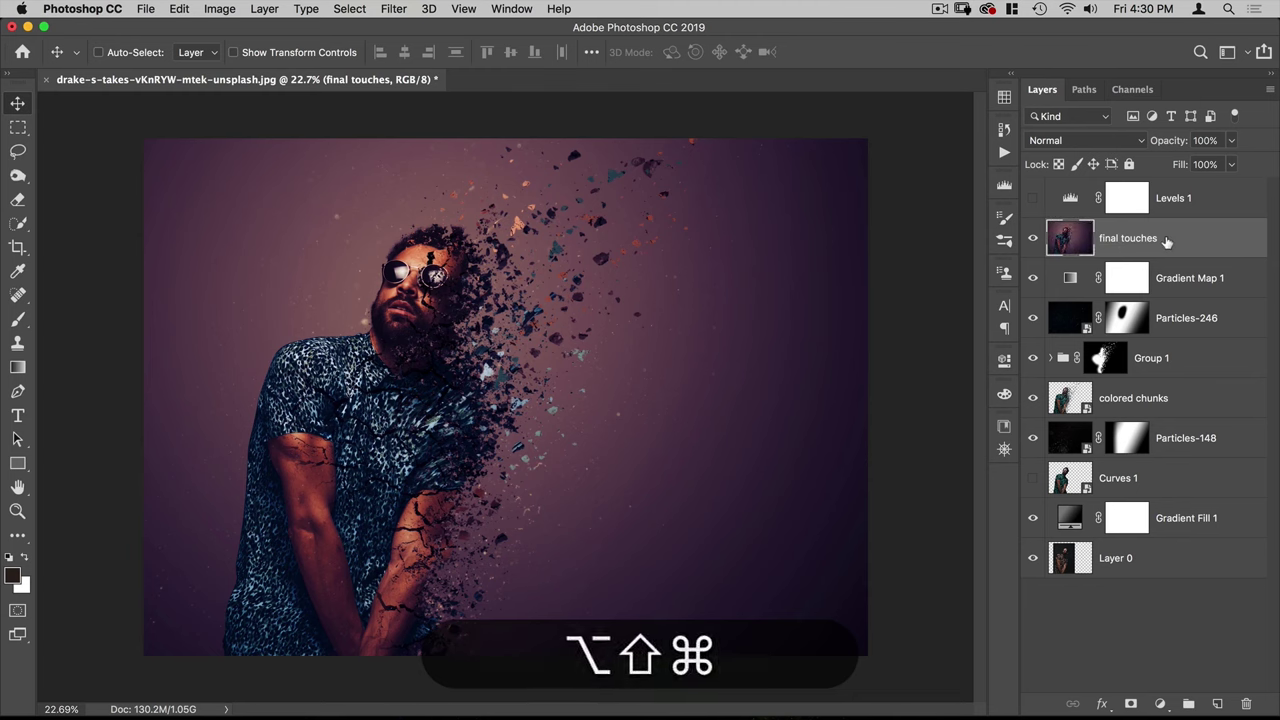
Step: Convert the "final touches" layer for smart filters
left_click(394, 9)
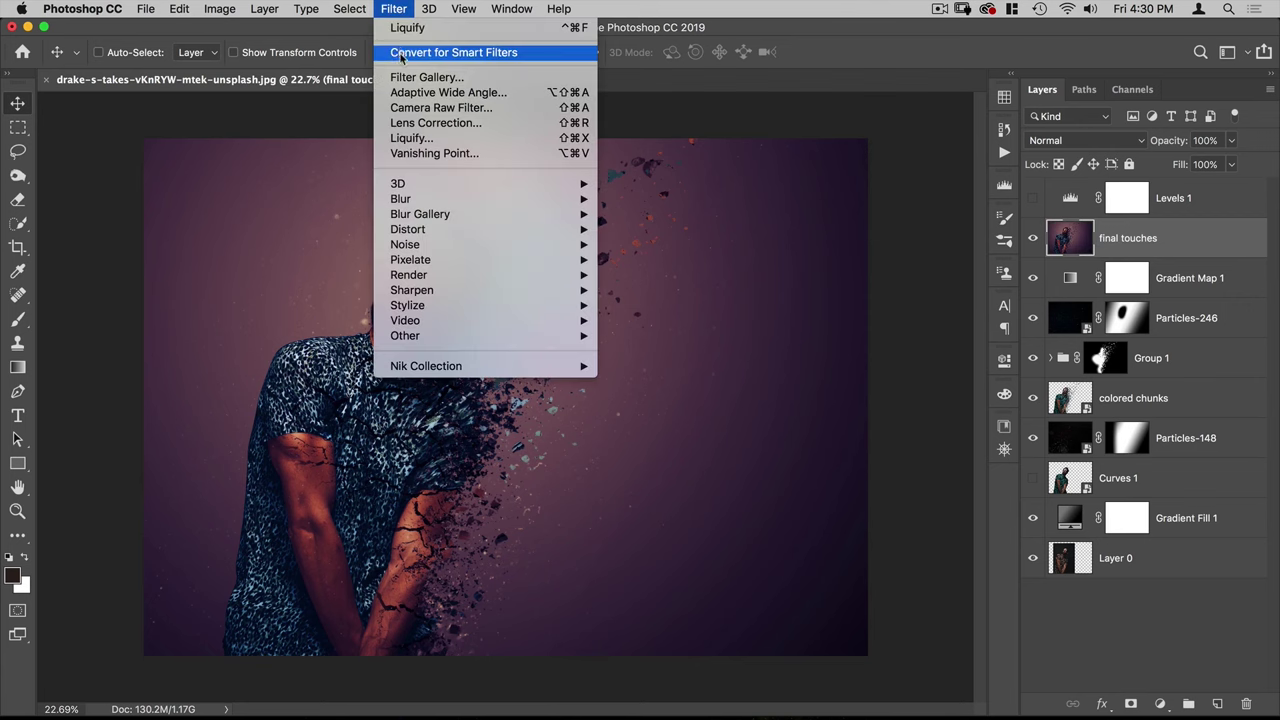
left_click(474, 53)
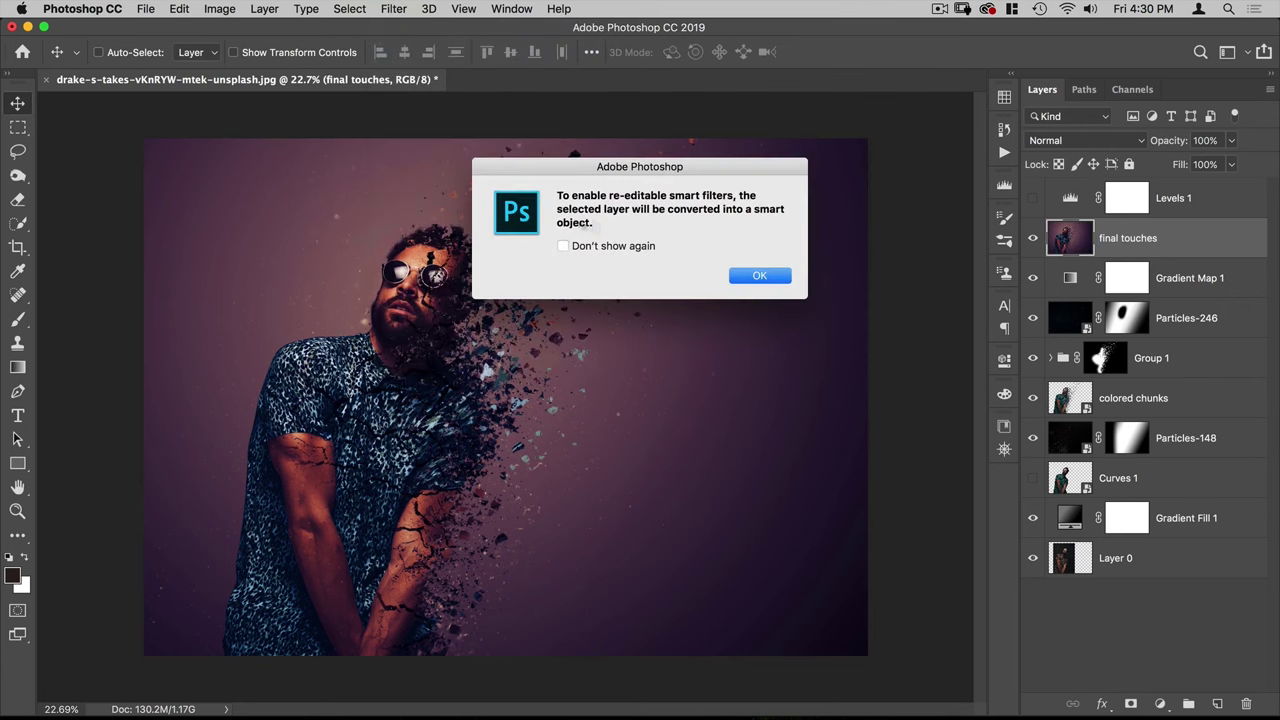
left_click(759, 276)
Step: In the Camera Raw Filter, set Temperature -8, Exposure +0.20, Contrast +9, Whites +14, Clarity +19, Texture +9 and grain Amount 56
left_click(394, 9)
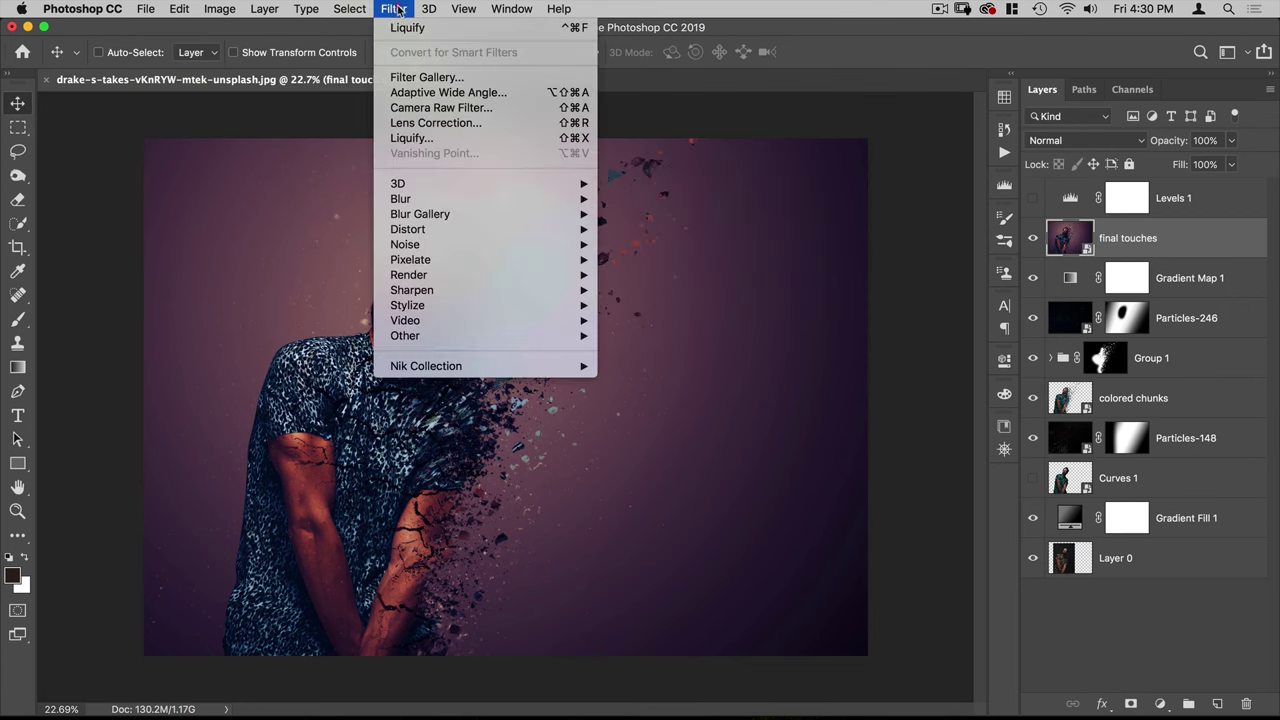
left_click(410, 107)
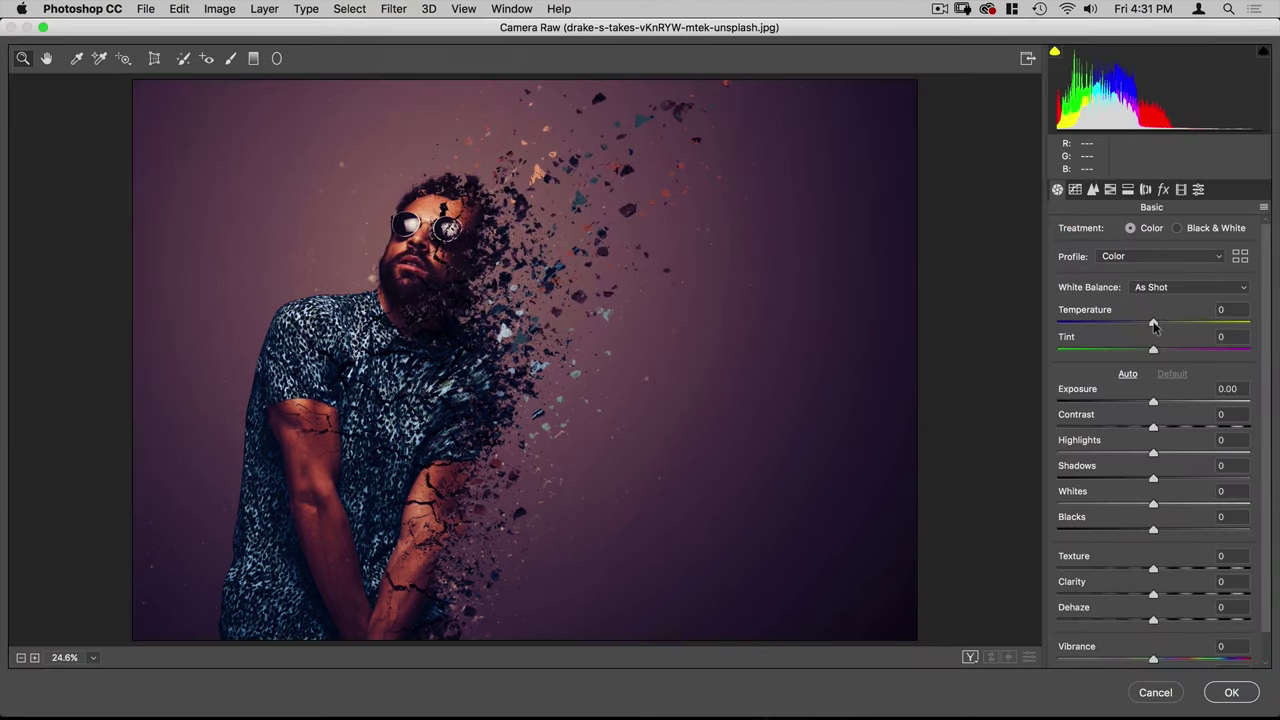
left_click_drag(1153, 325, 1147, 327)
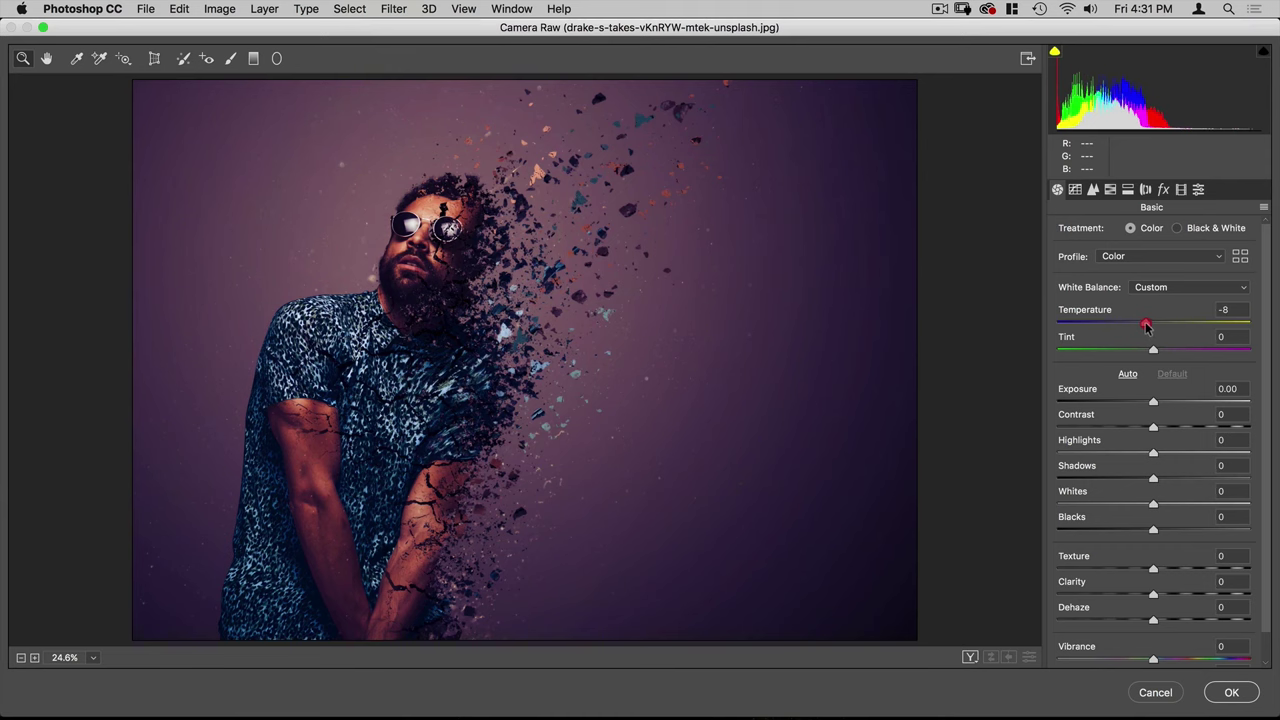
left_click_drag(1153, 401, 1160, 427)
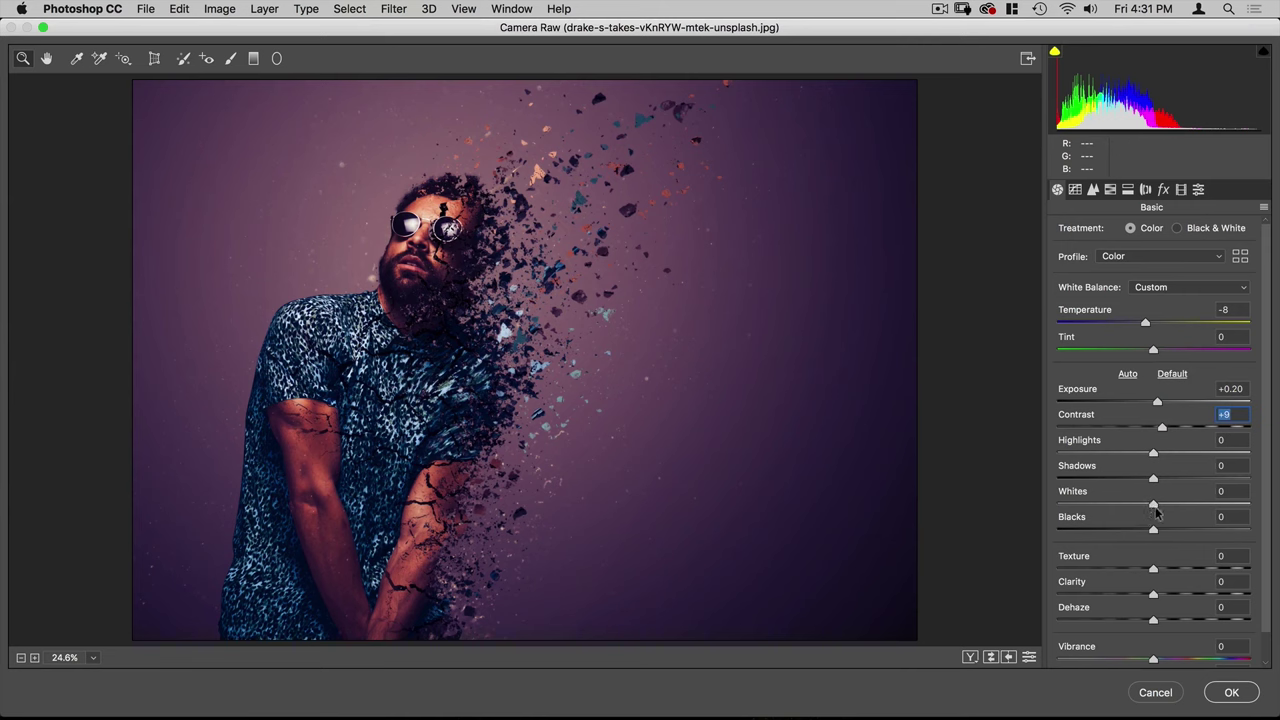
left_click_drag(1153, 504, 1166, 504)
left_click_drag(1155, 594, 1163, 569)
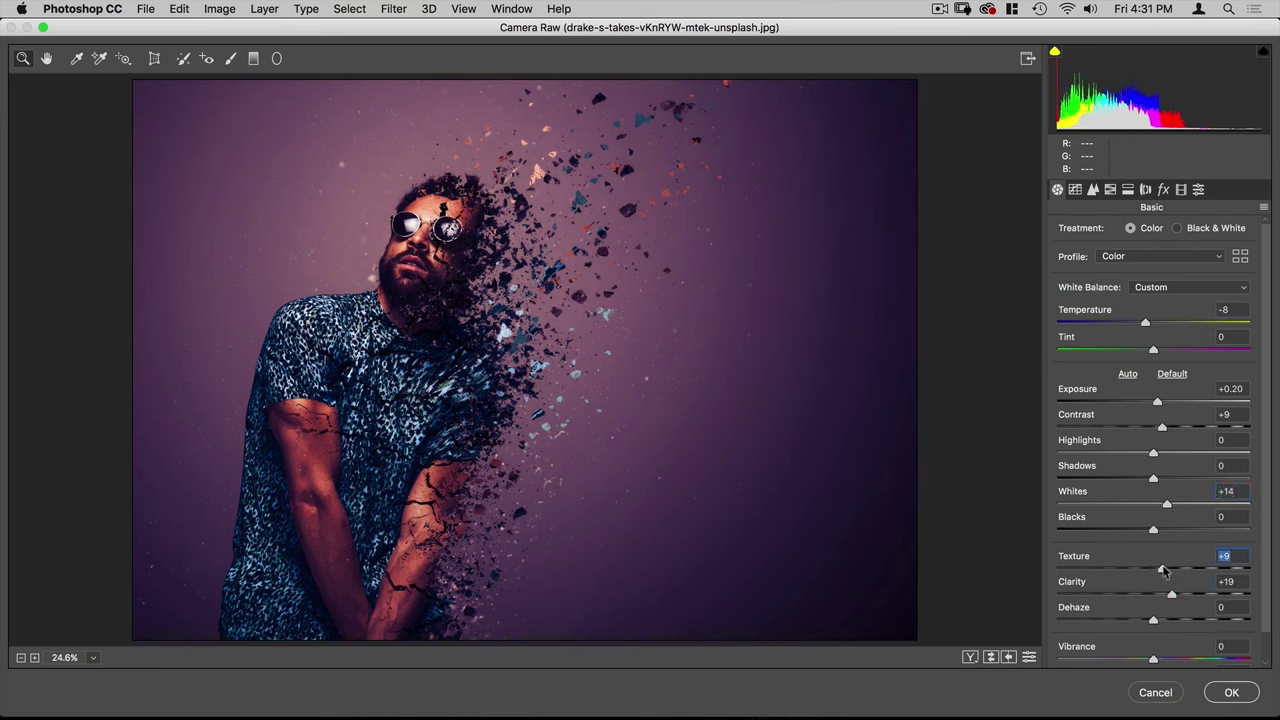
left_click(1163, 190)
left_click_drag(1072, 260, 1167, 260)
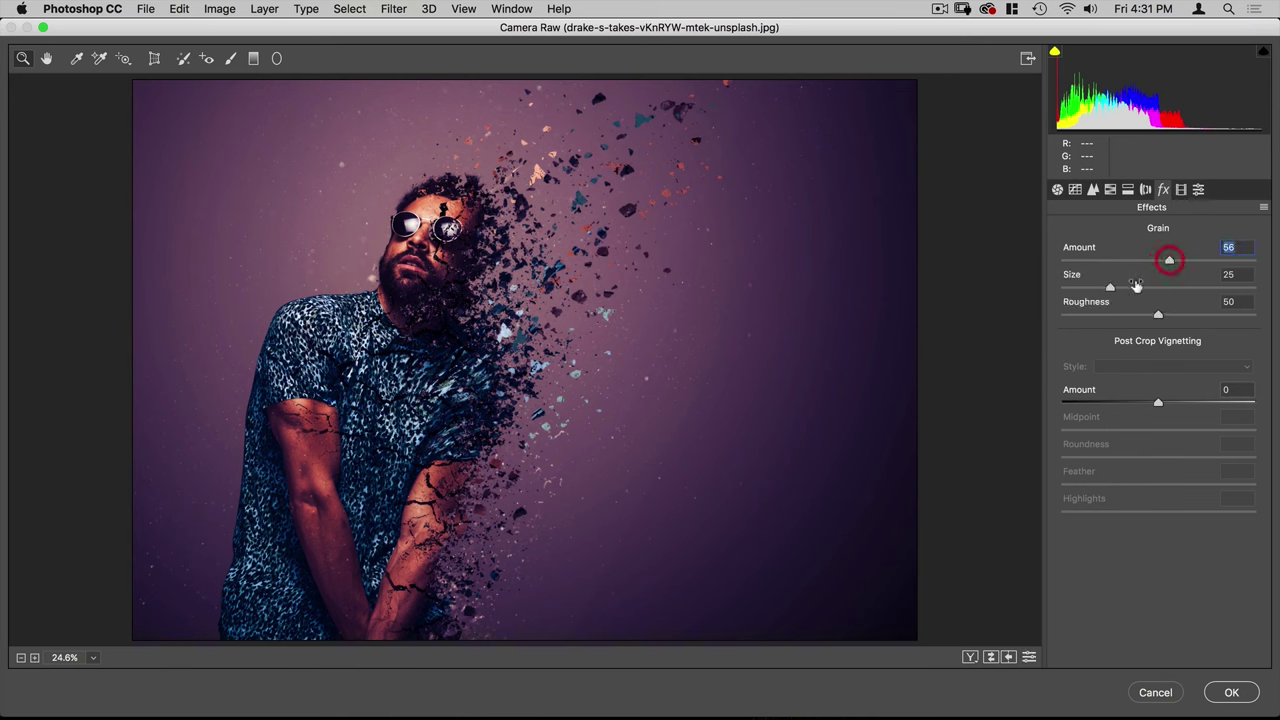
Step: Apply split toning with highlights at Hue 50, Saturation 16 and shadows at Hue 246, Saturation 31
left_click(1095, 191)
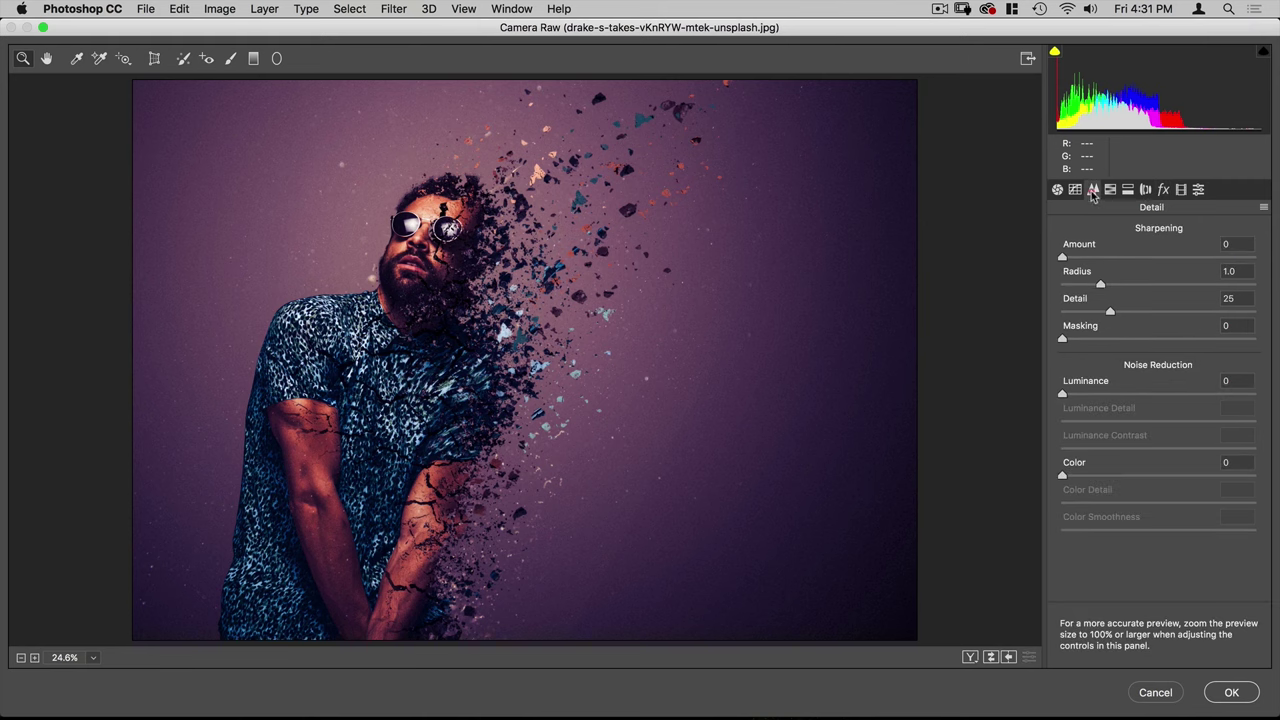
left_click(1109, 191)
left_click(1128, 191)
key("alt")
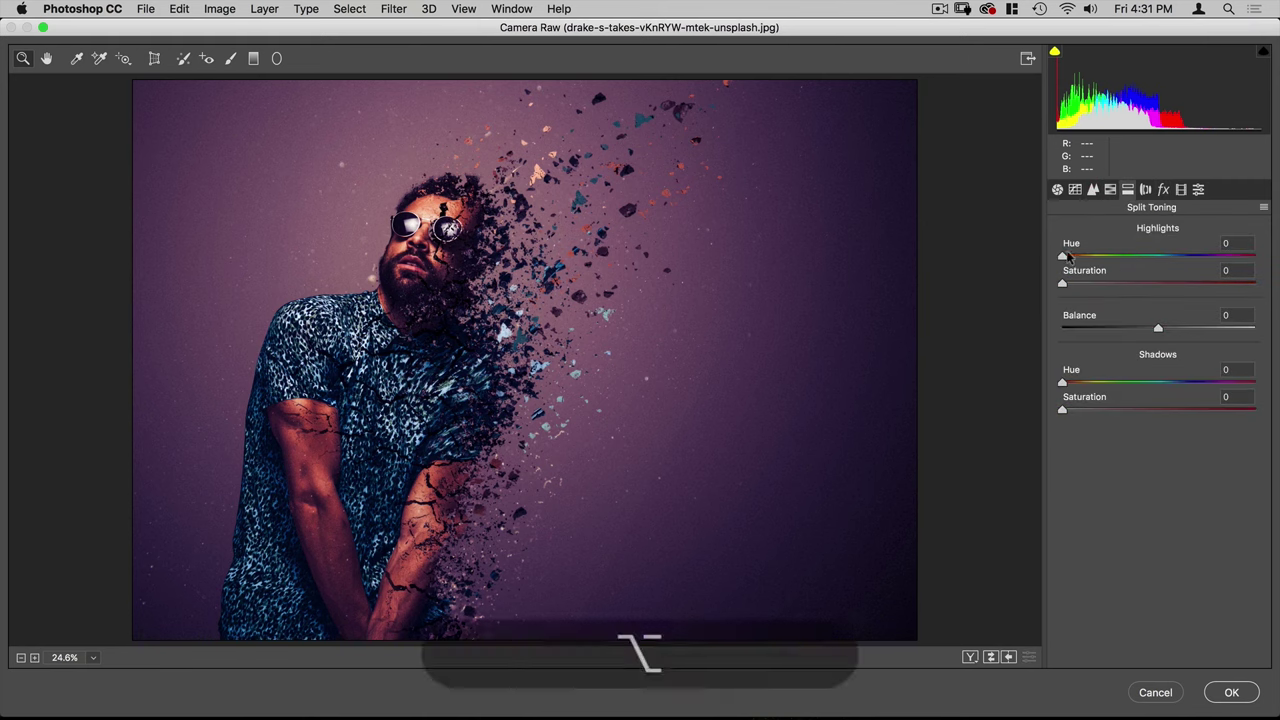
left_click_drag(1062, 256, 1098, 283)
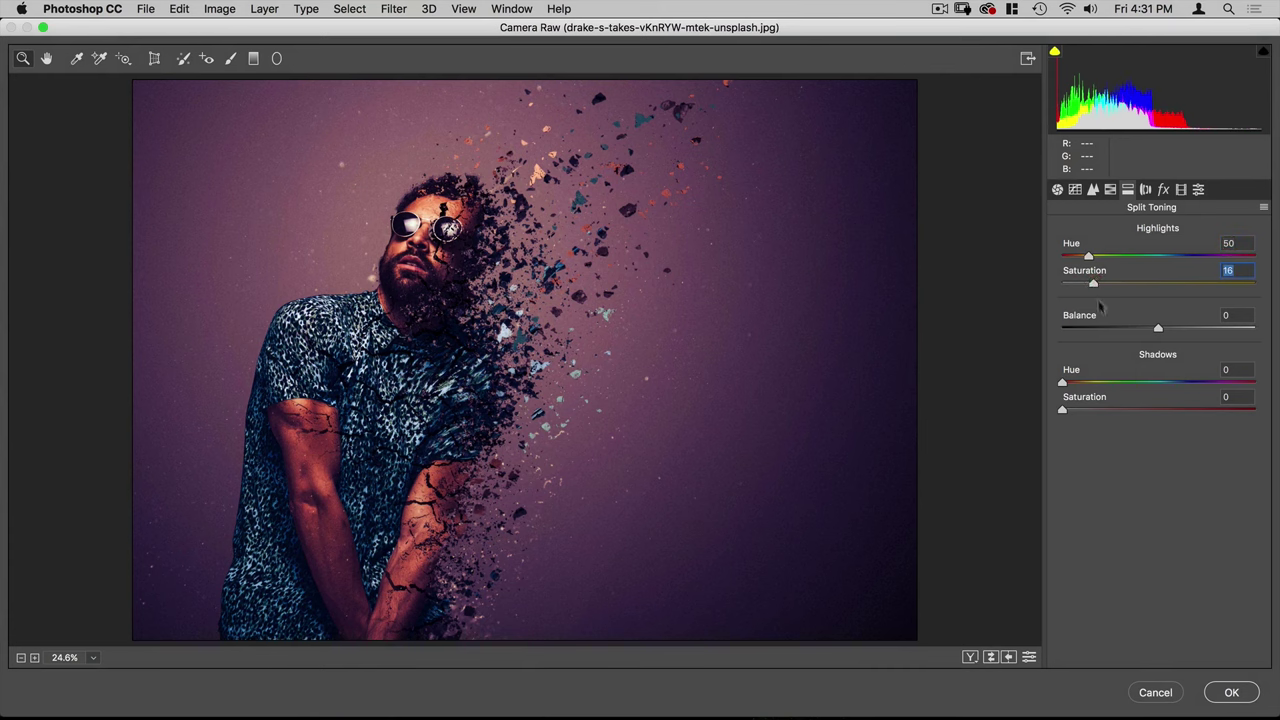
key("alt")
left_click_drag(1062, 385, 1193, 378)
left_click_drag(1073, 414, 1124, 410)
left_click(1124, 409)
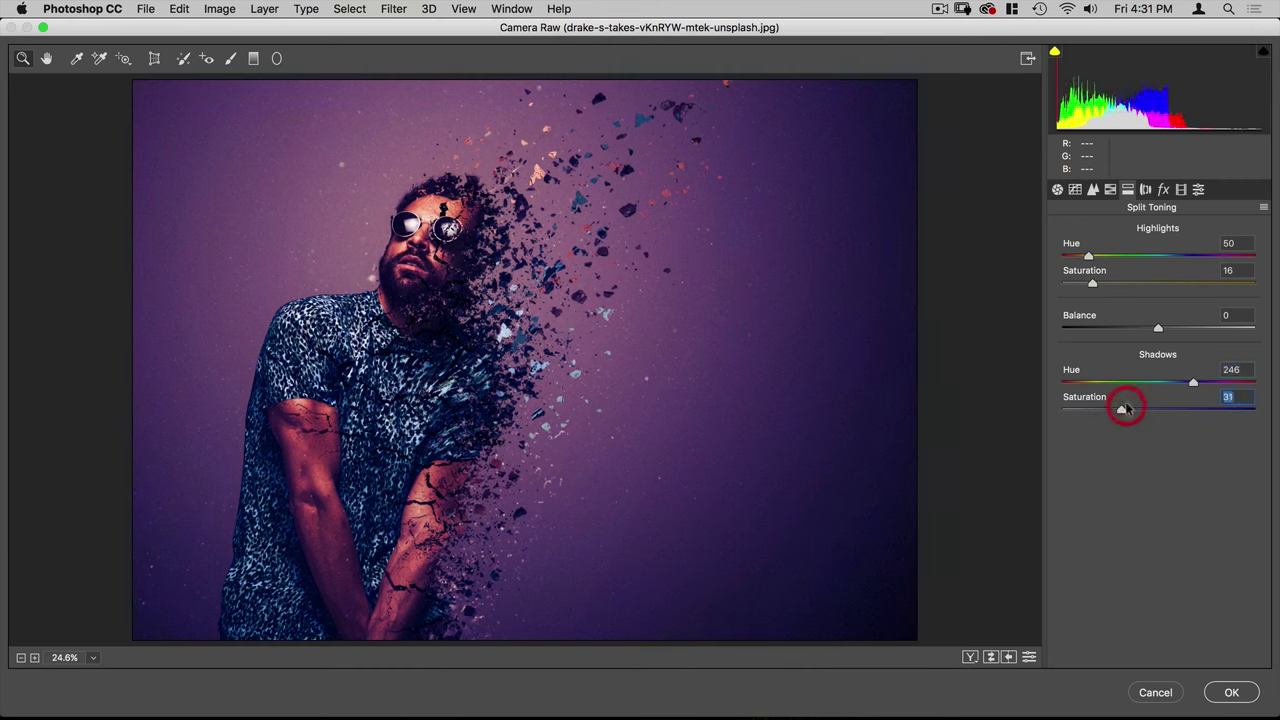
Step: Shift the HSL hues to Greens -21, Aquas -49 and Blues -35, and set the post-crop vignetting Amount to -20
left_click(1110, 190)
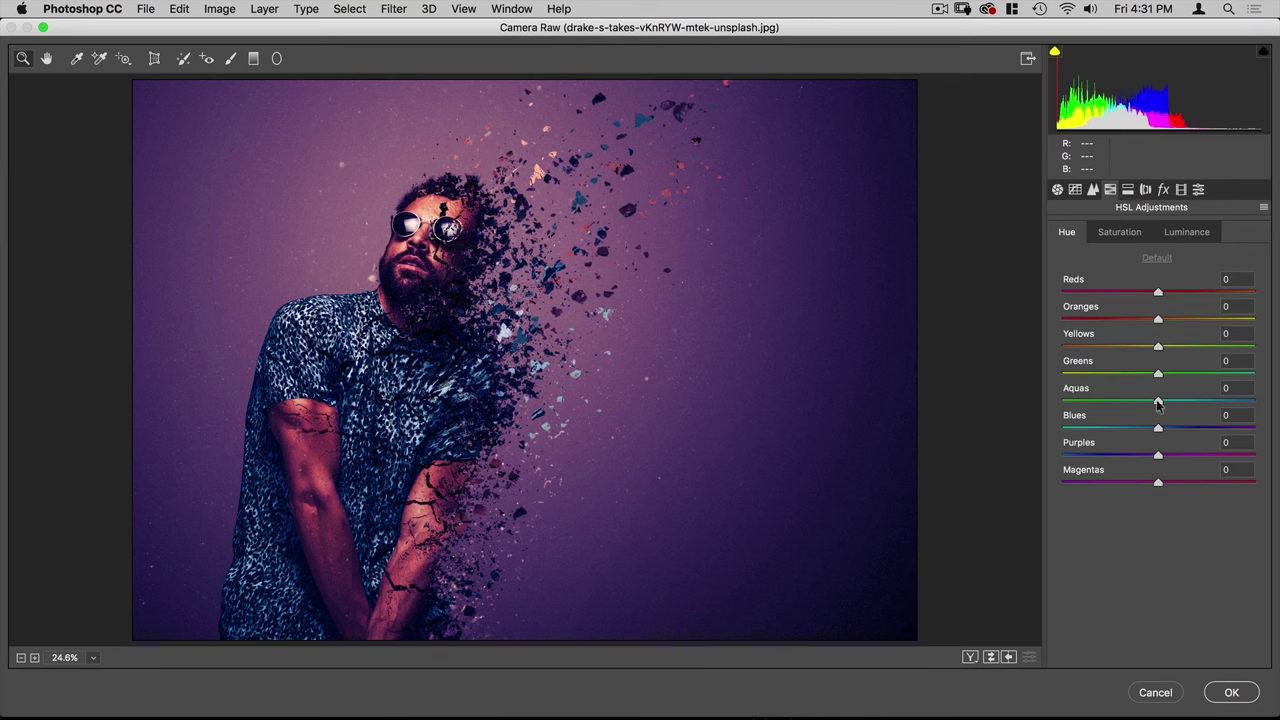
left_click_drag(1157, 404, 1114, 430)
left_click_drag(1158, 374, 1137, 376)
left_click_drag(1114, 429, 1123, 429)
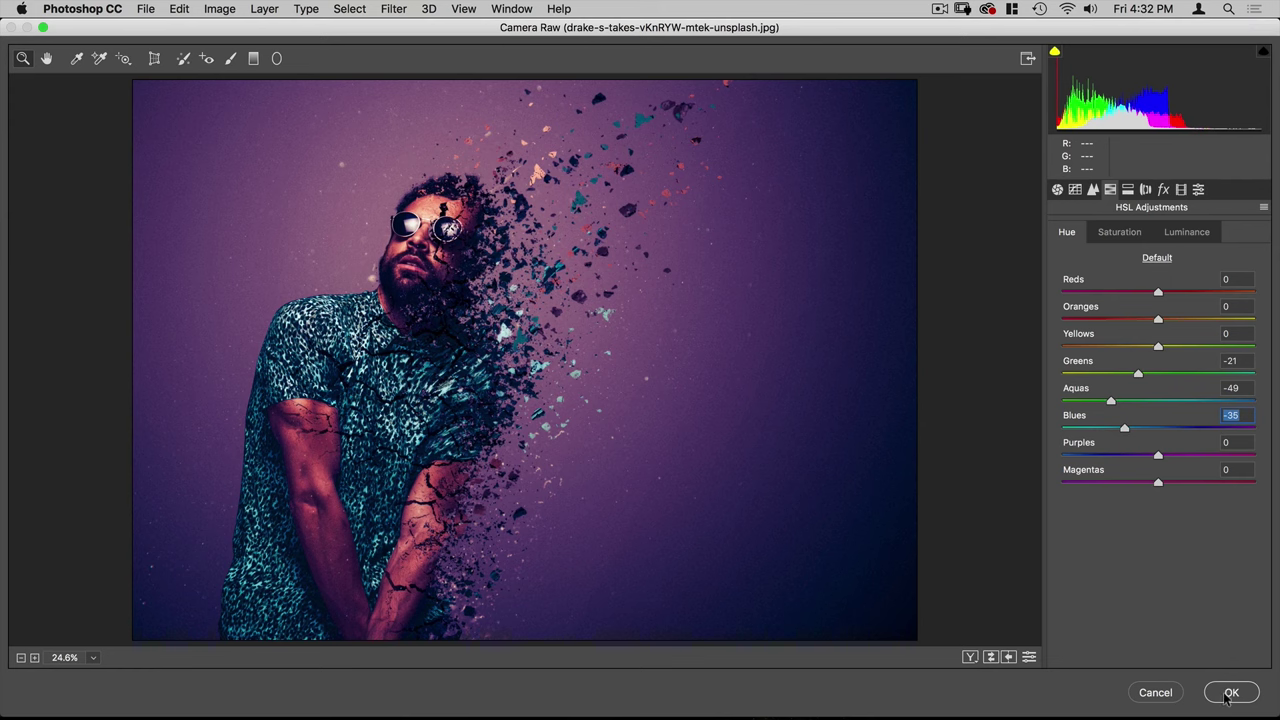
left_click(1163, 189)
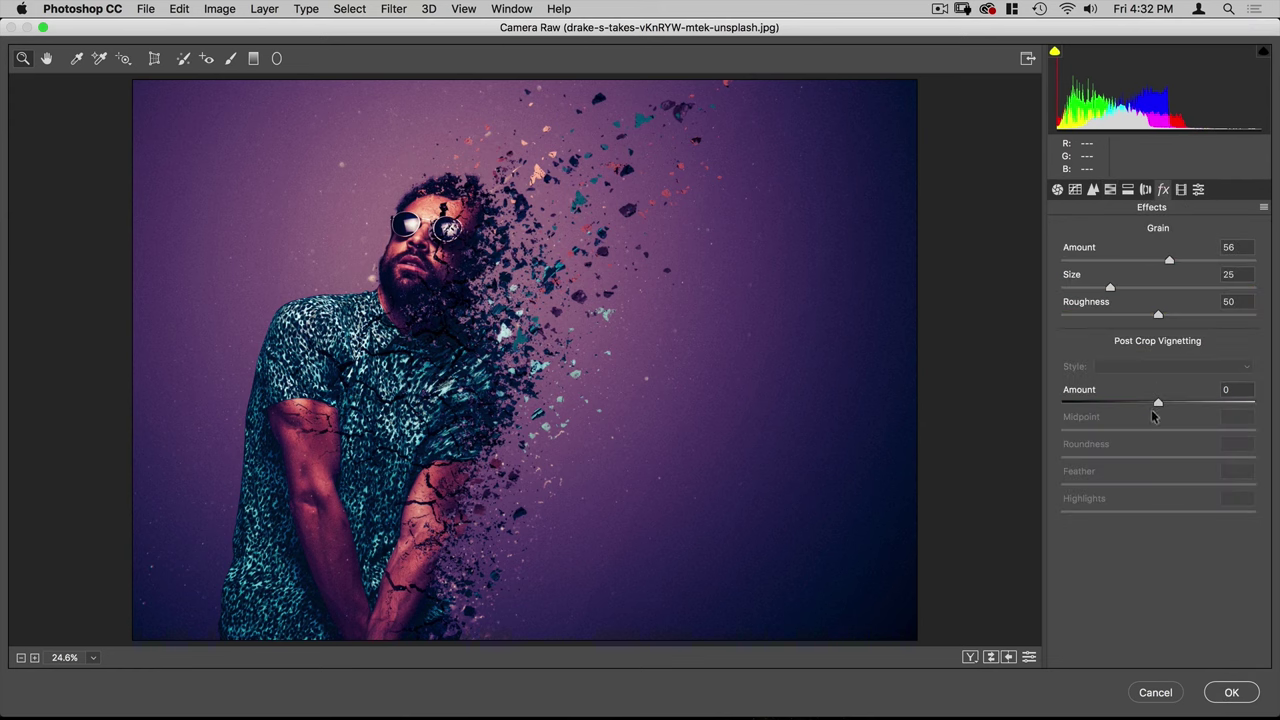
left_click_drag(1159, 403, 1140, 405)
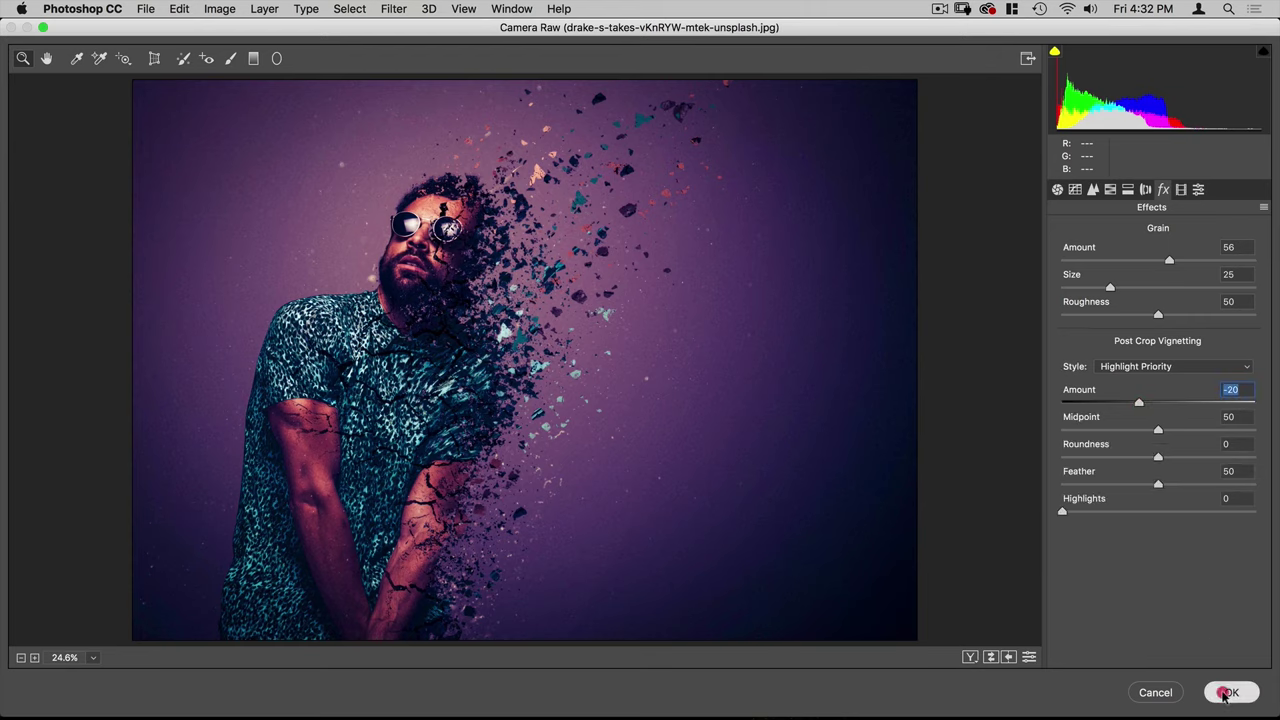